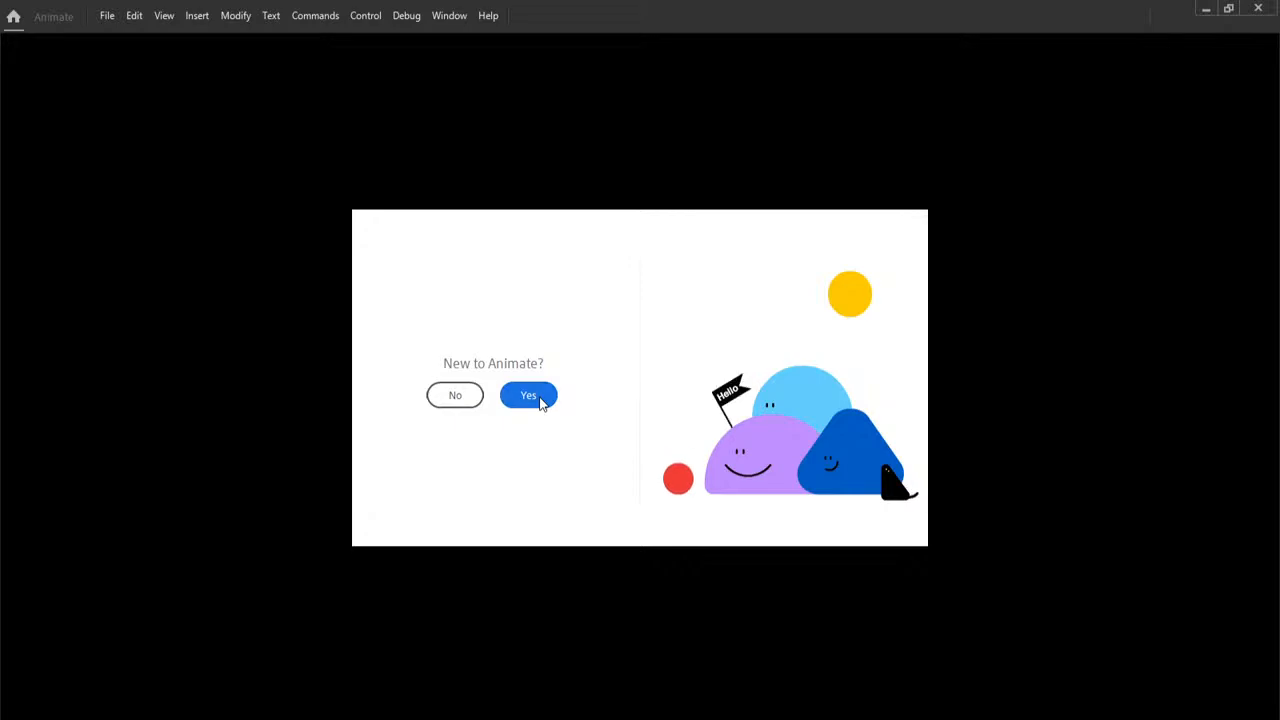
Identify as new to Animate, close the finished intro video and skip the hands-on tutorial offer.
click(538, 400)
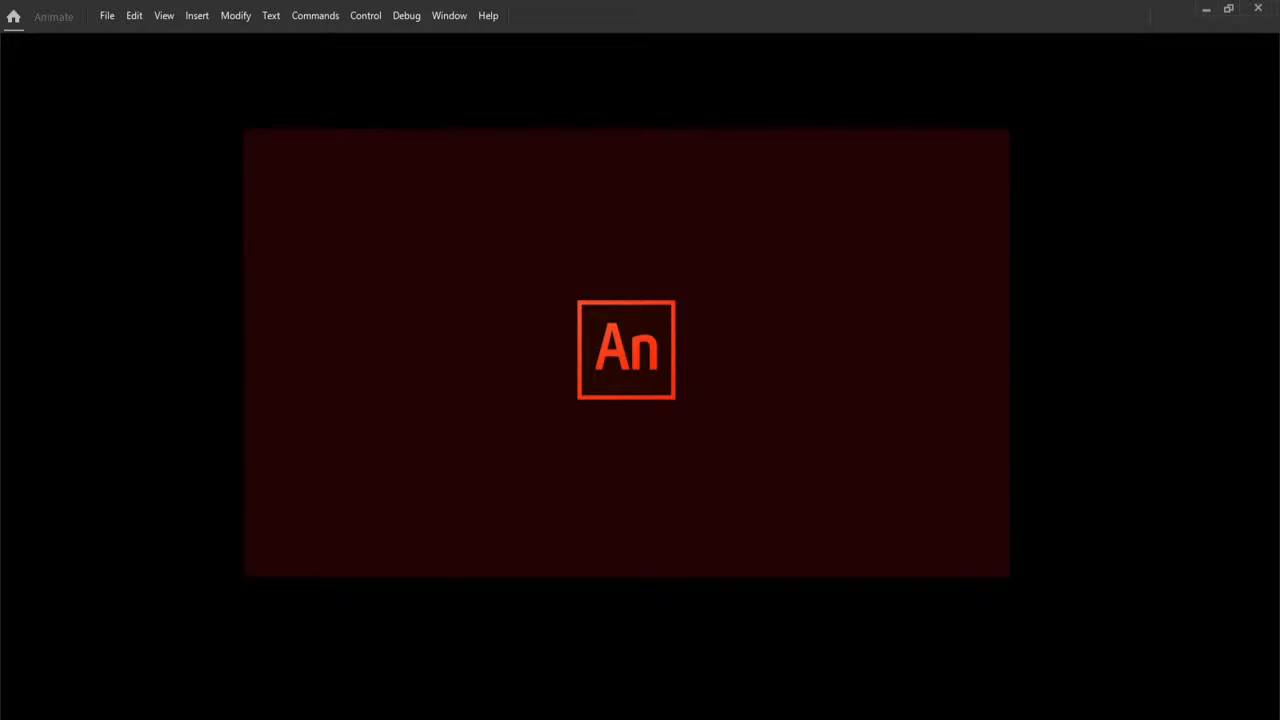
mouse_move(810, 590)
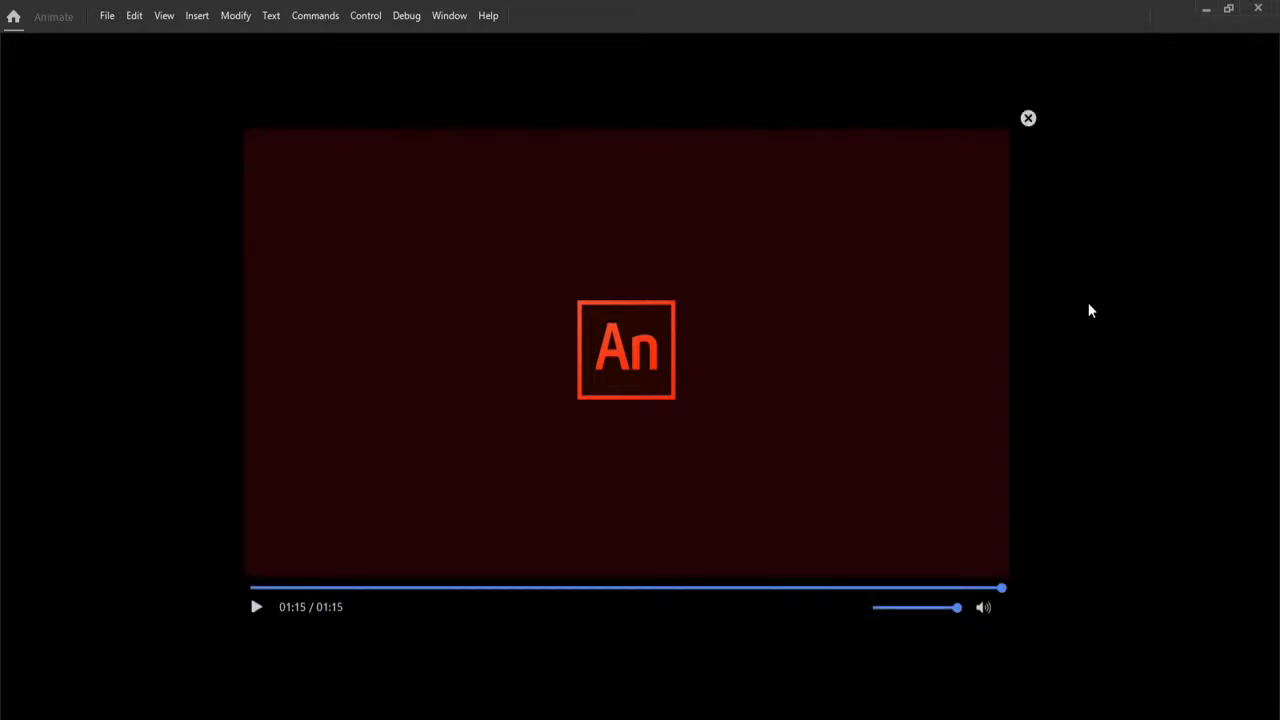
click(1028, 119)
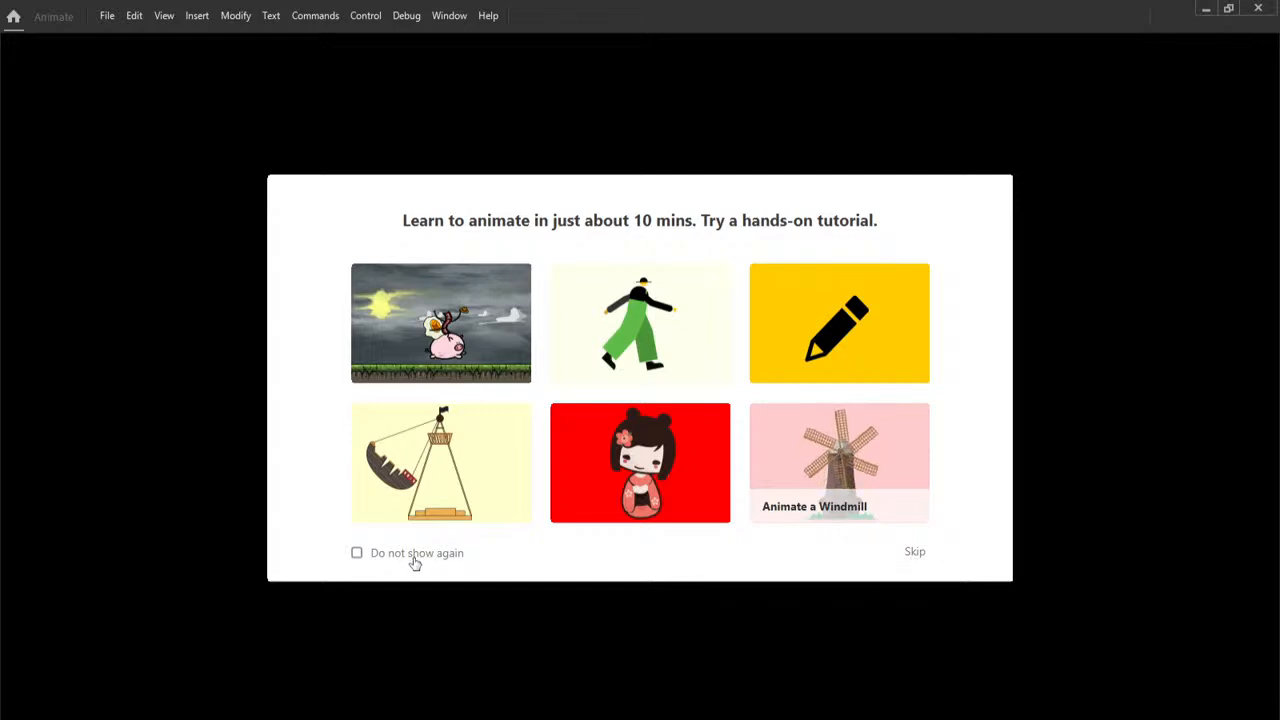
click(916, 554)
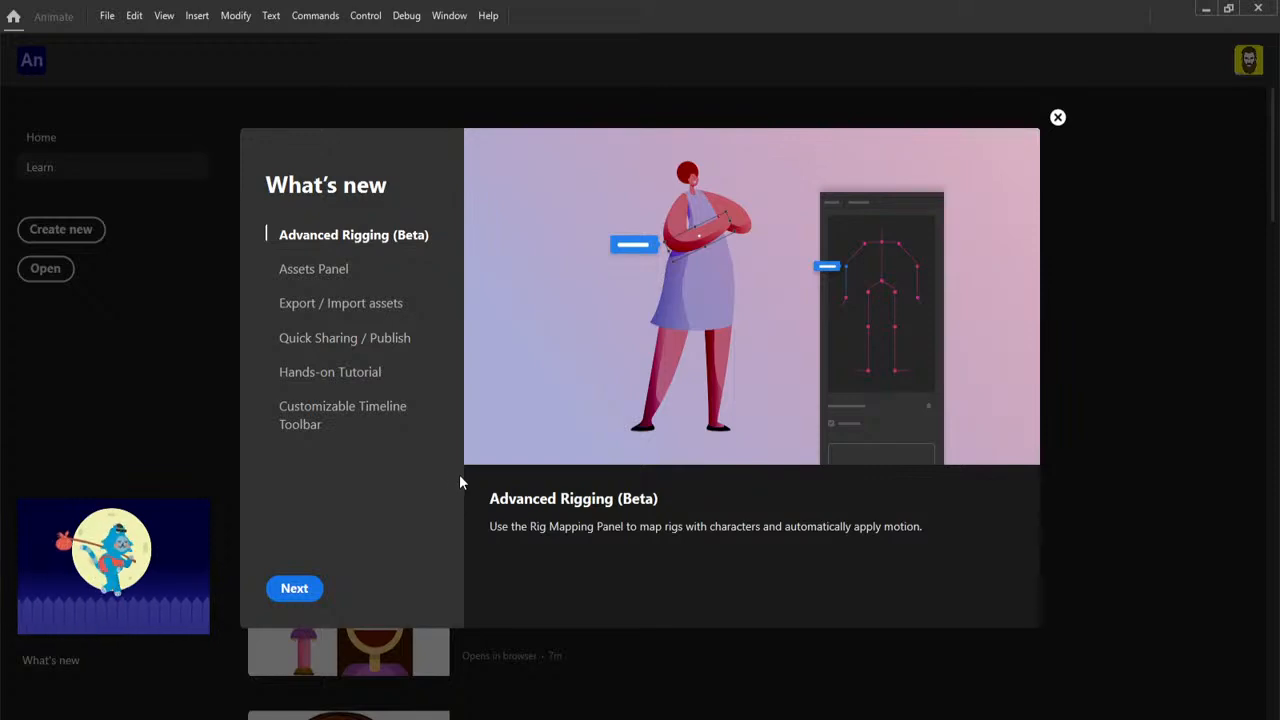
Review the What's new entries from Advanced Rigging (Beta) to Customizable Timeline Toolbar and finish the overview.
click(333, 280)
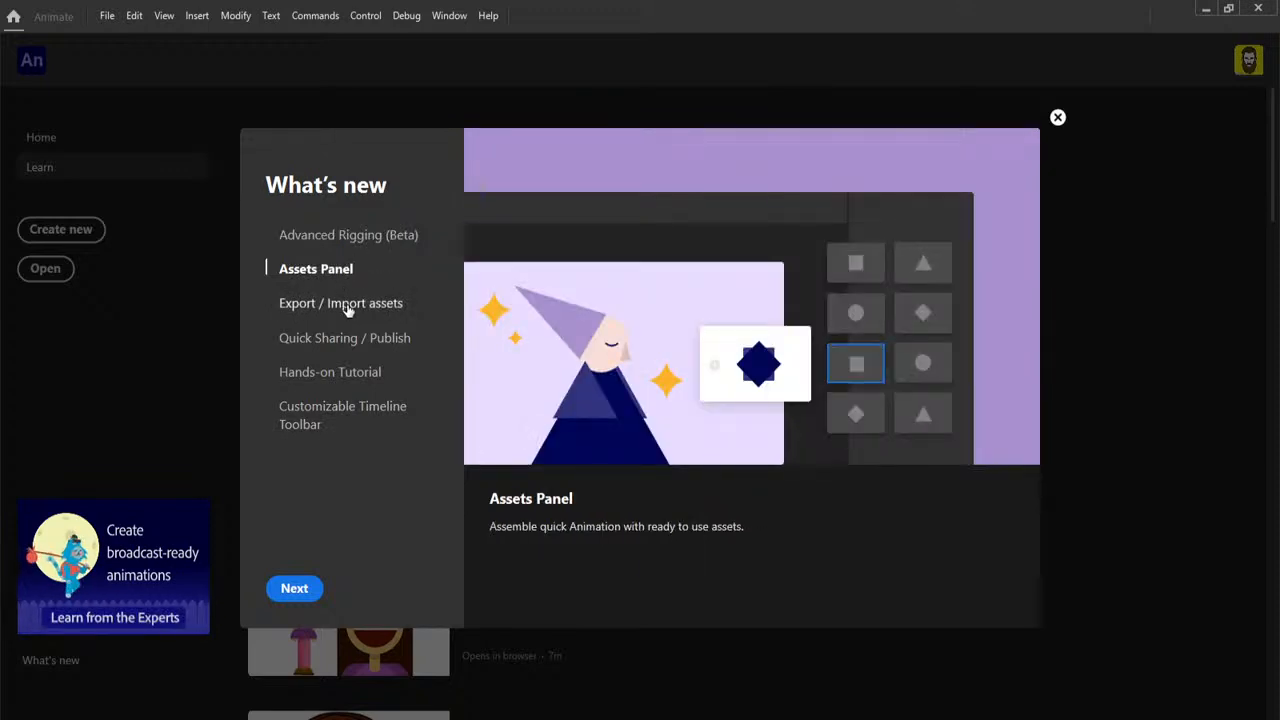
click(348, 305)
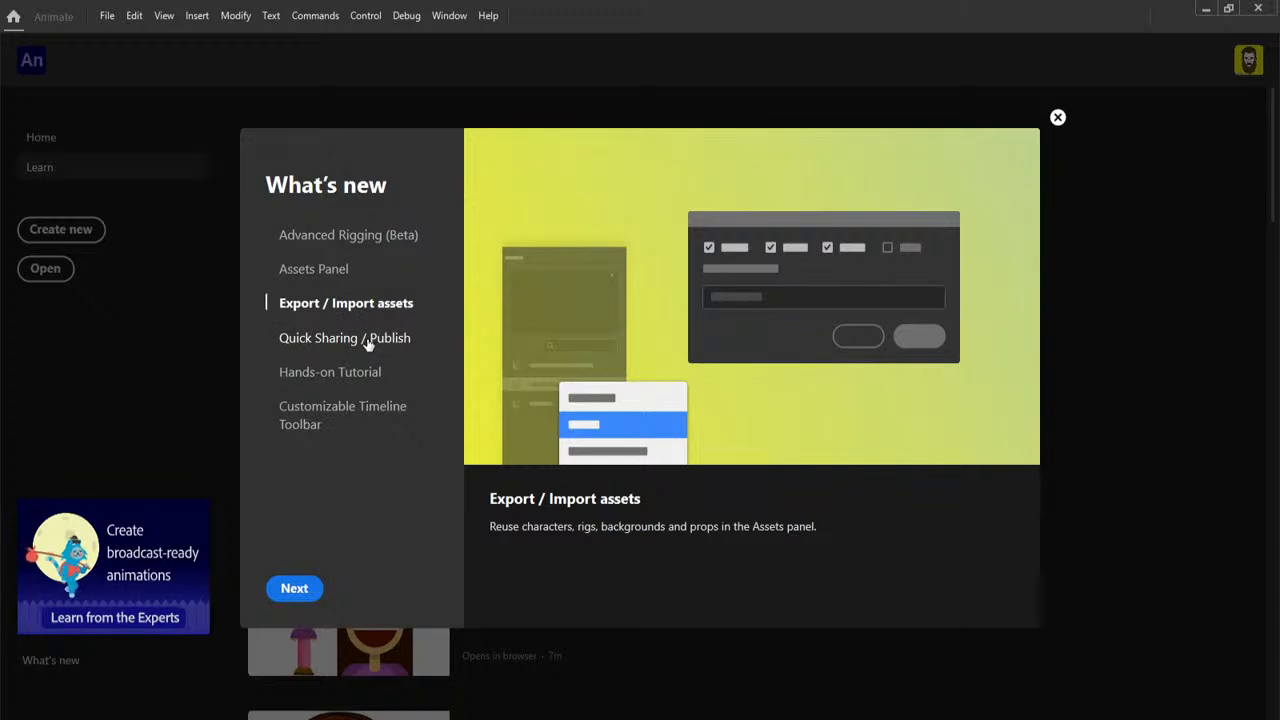
click(368, 342)
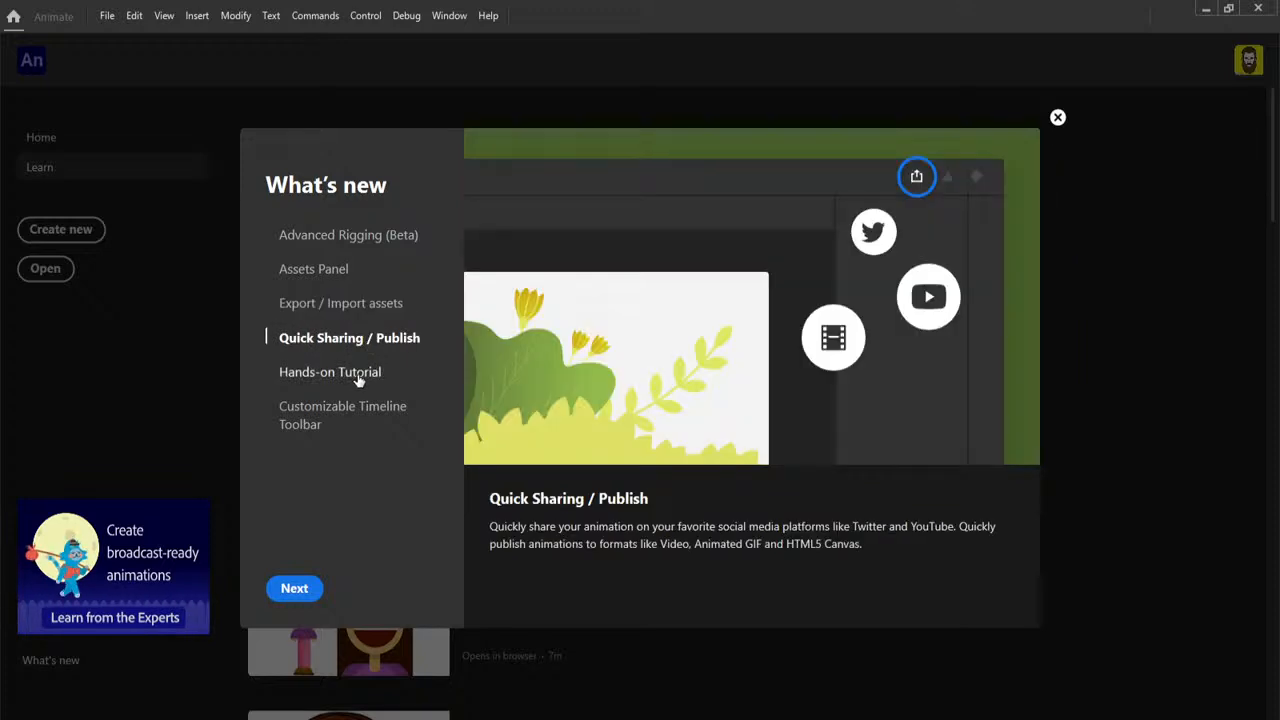
click(358, 380)
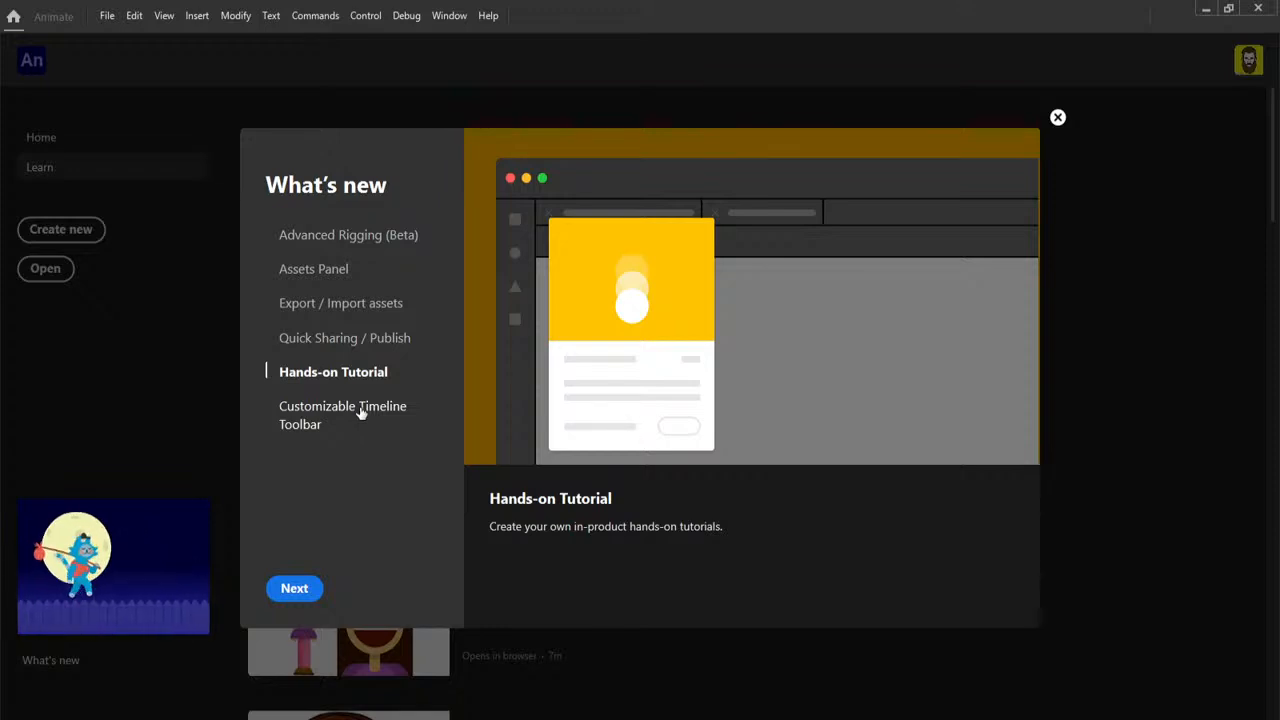
click(361, 412)
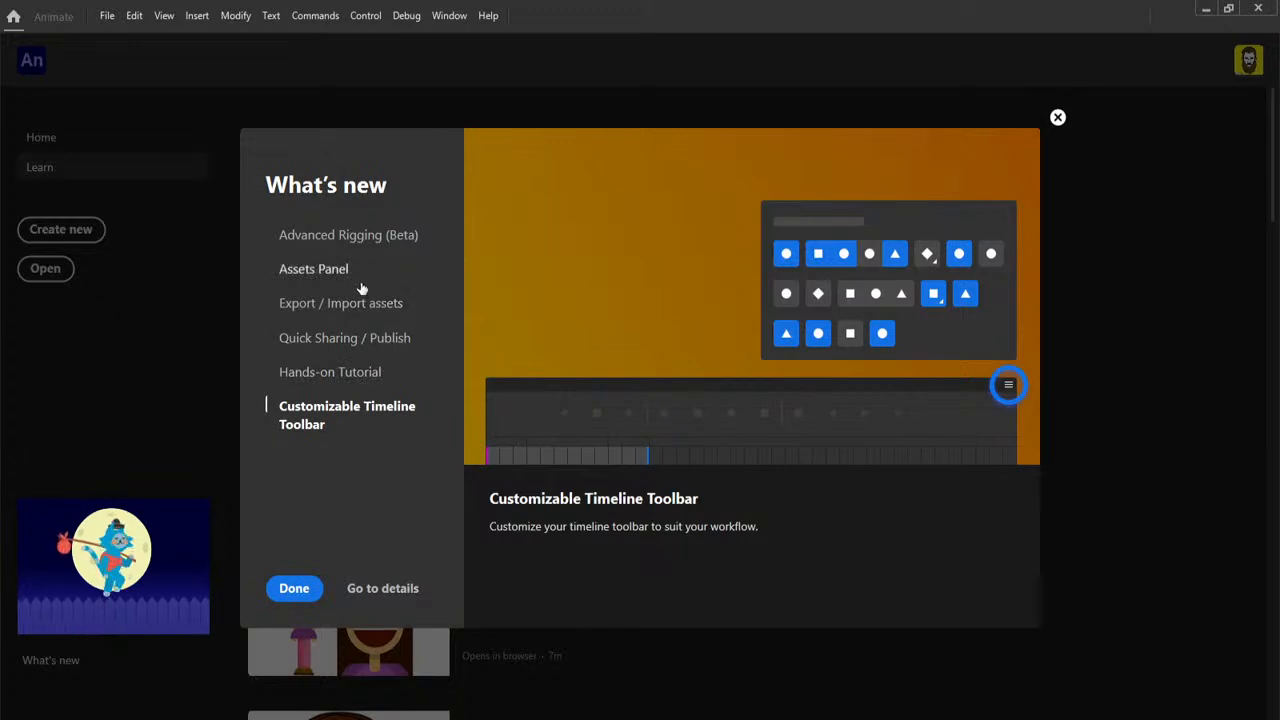
click(354, 245)
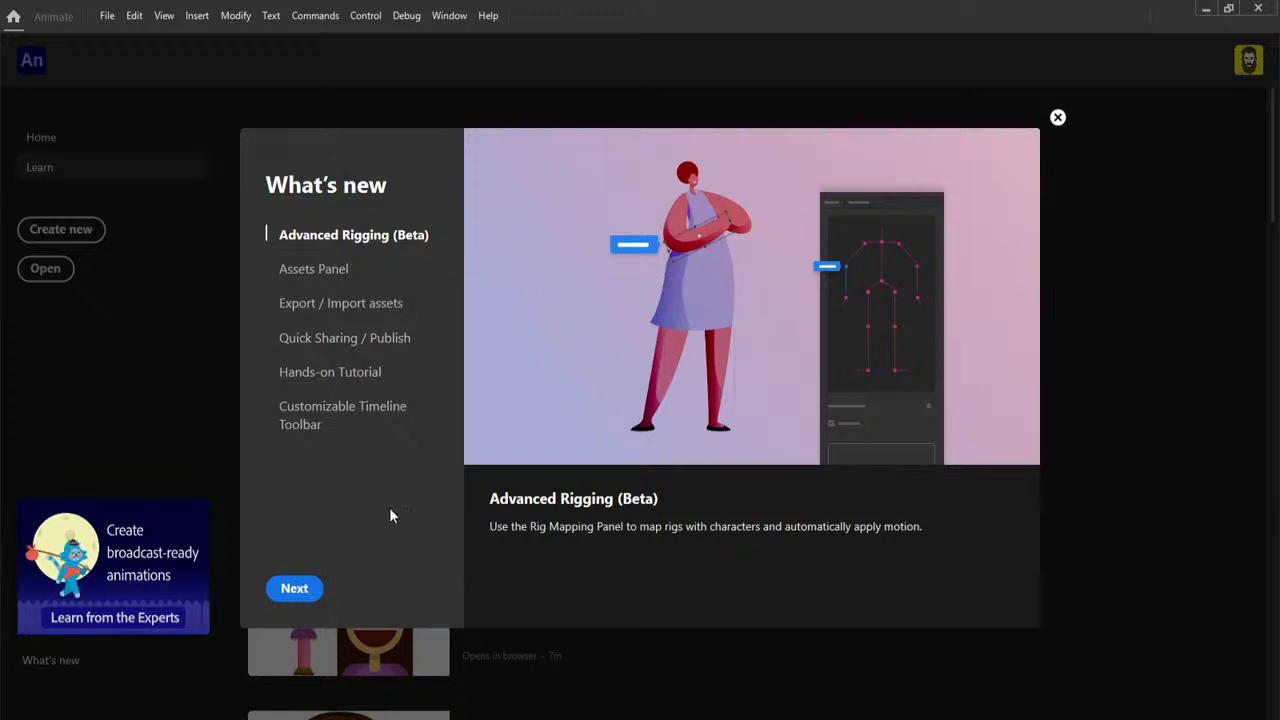
click(316, 406)
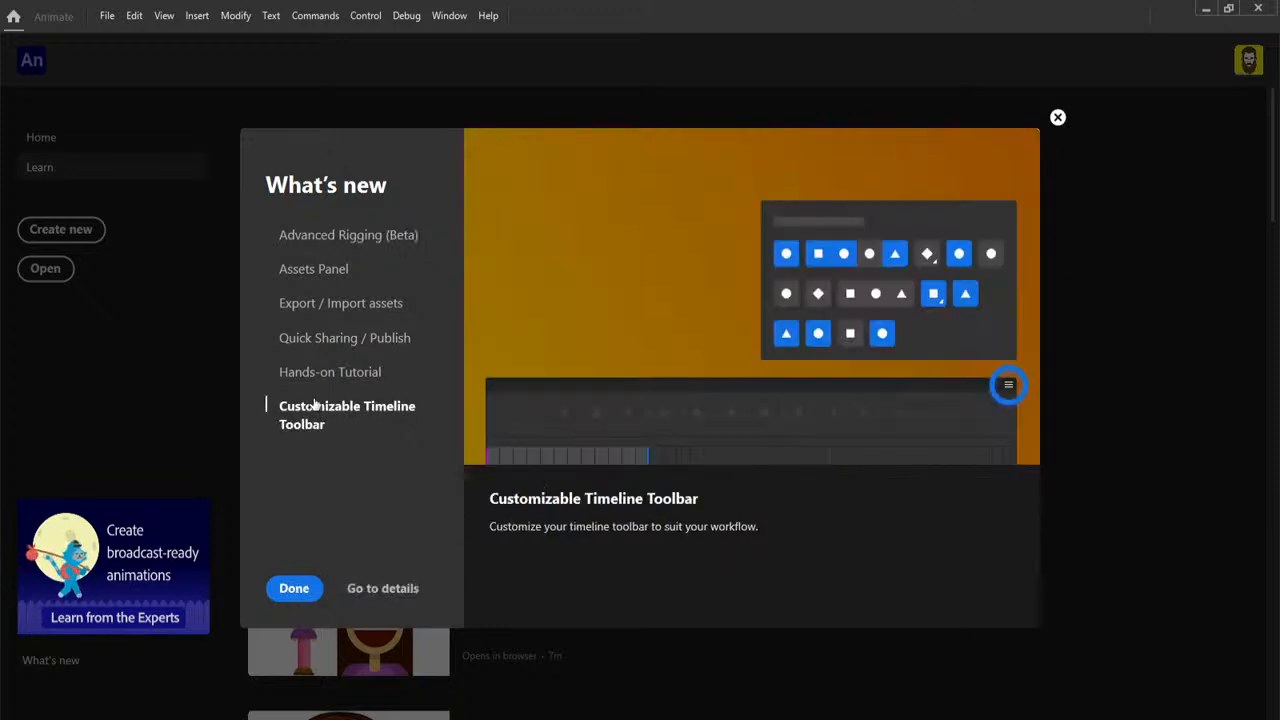
click(309, 592)
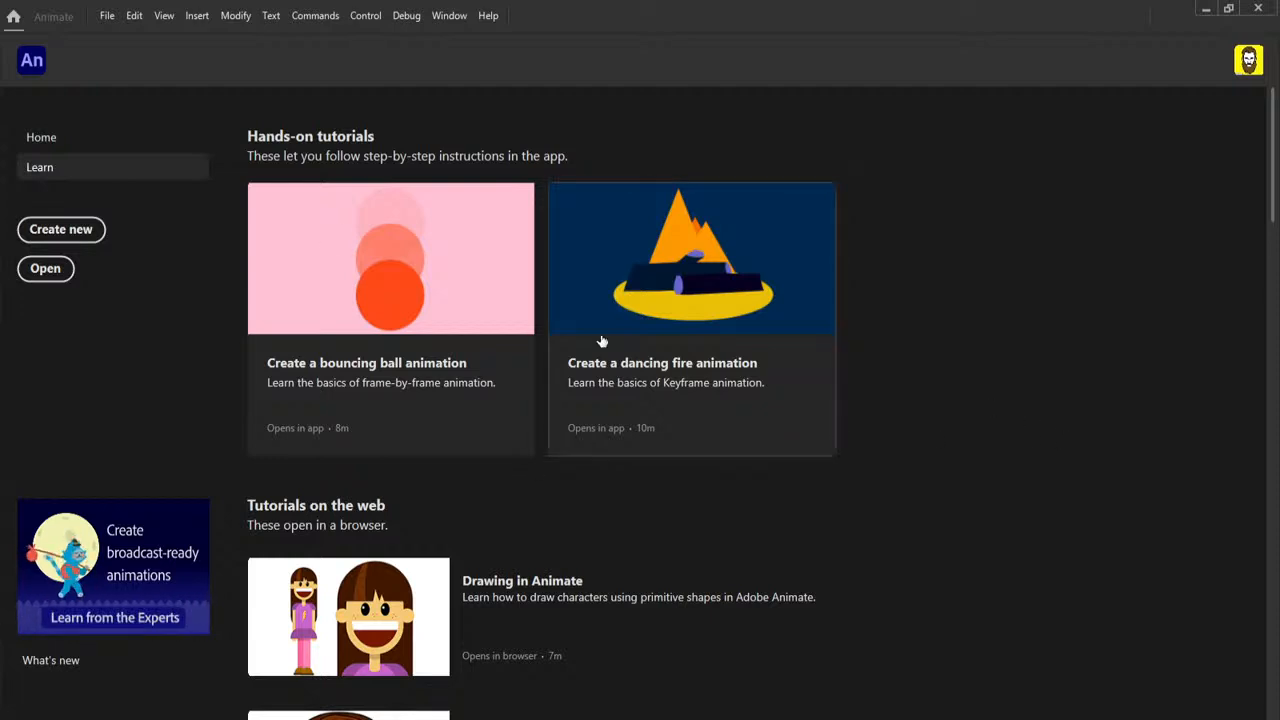
Look through the hands-on and web tutorials offered on the Learn page.
scroll(900, 365, down, 6)
scroll(906, 366, down, 5)
scroll(908, 366, down, 5)
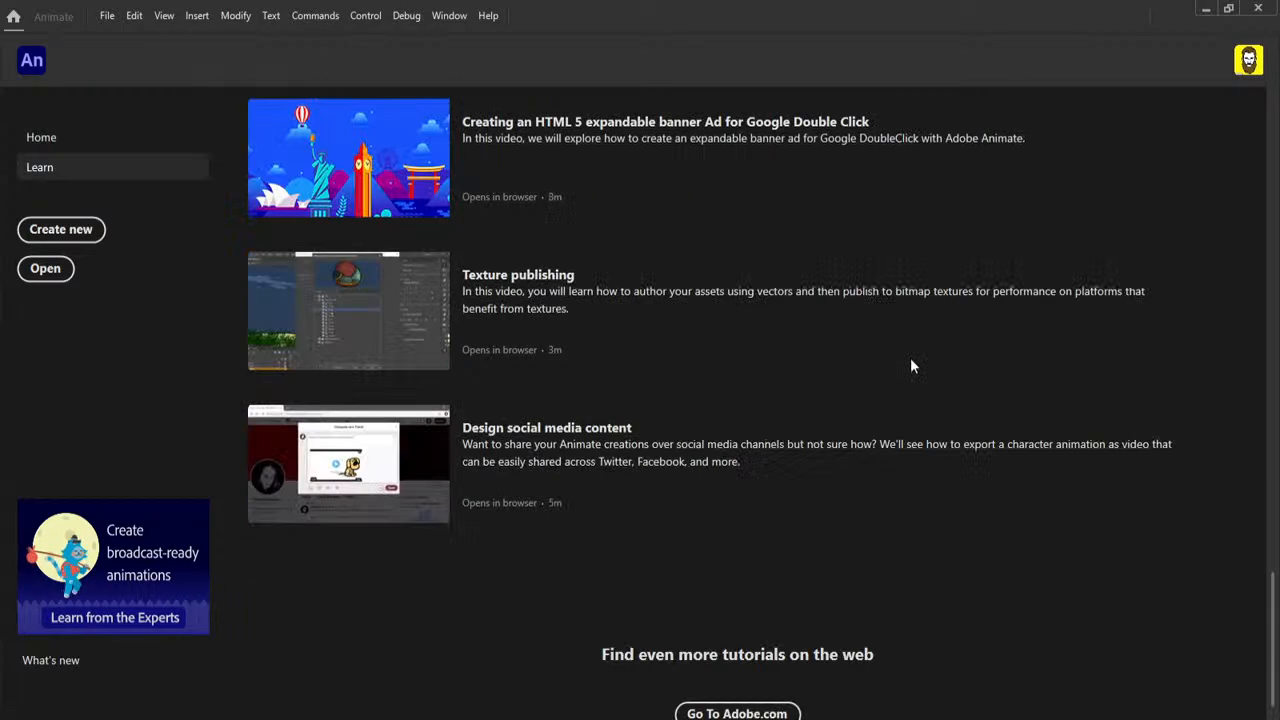
scroll(912, 362, up, 6)
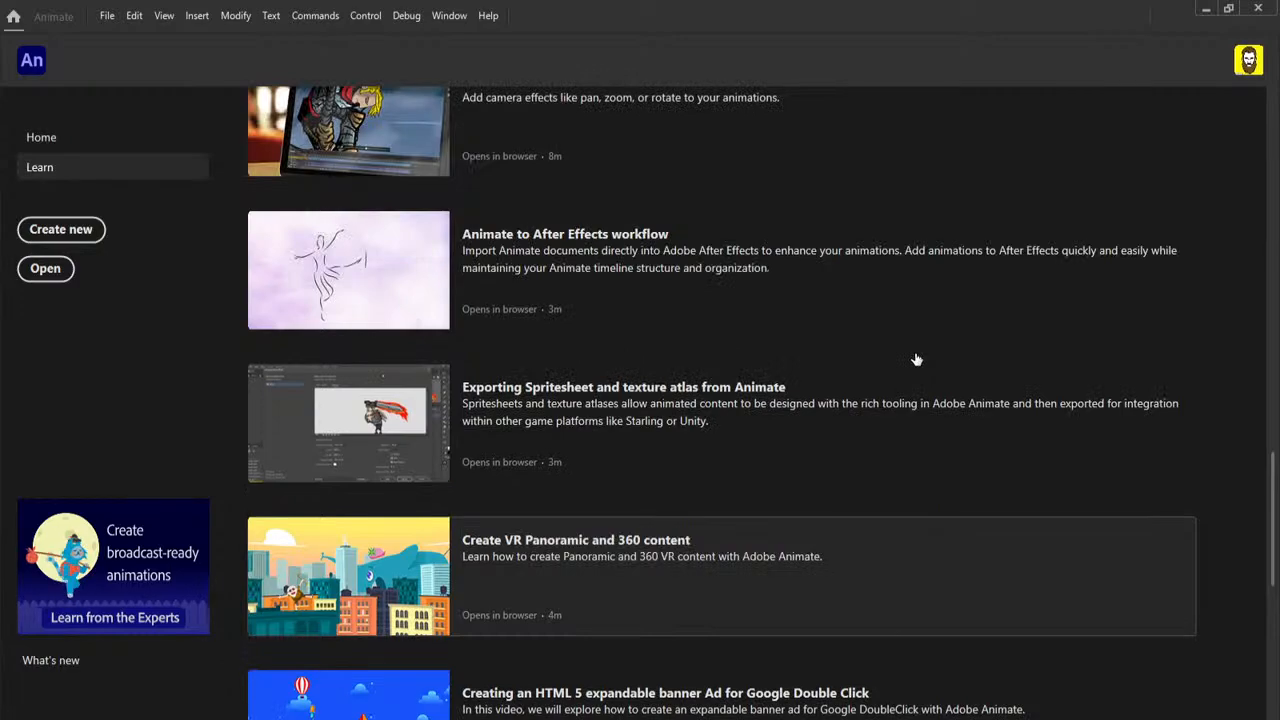
scroll(916, 359, down, 6)
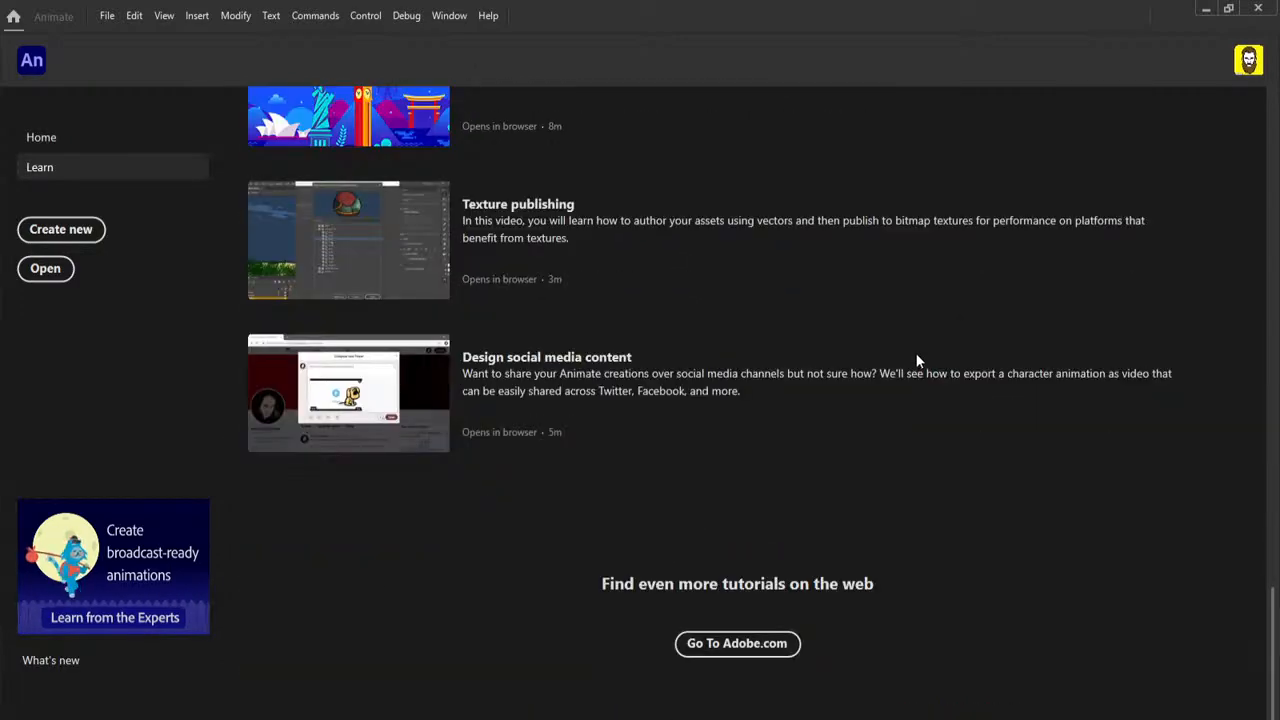
scroll(916, 355, up, 10)
scroll(916, 355, down, 4)
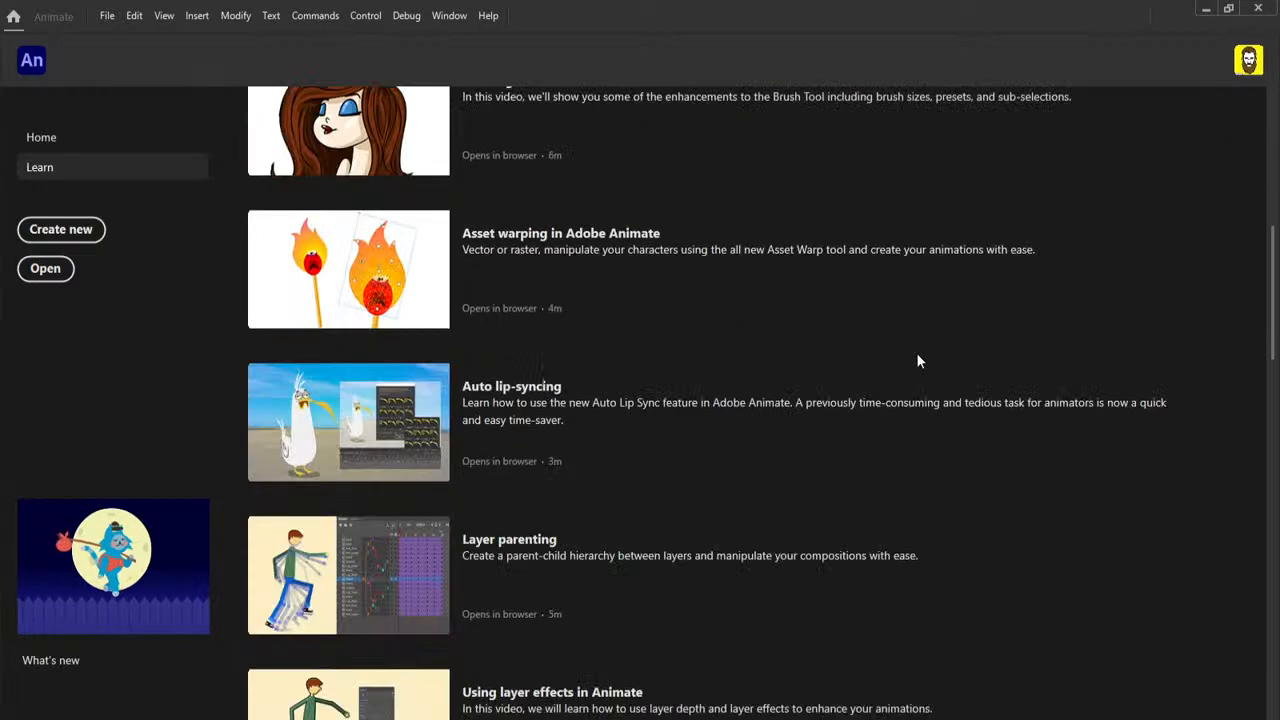
scroll(946, 357, down, 2)
scroll(946, 357, down, 2)
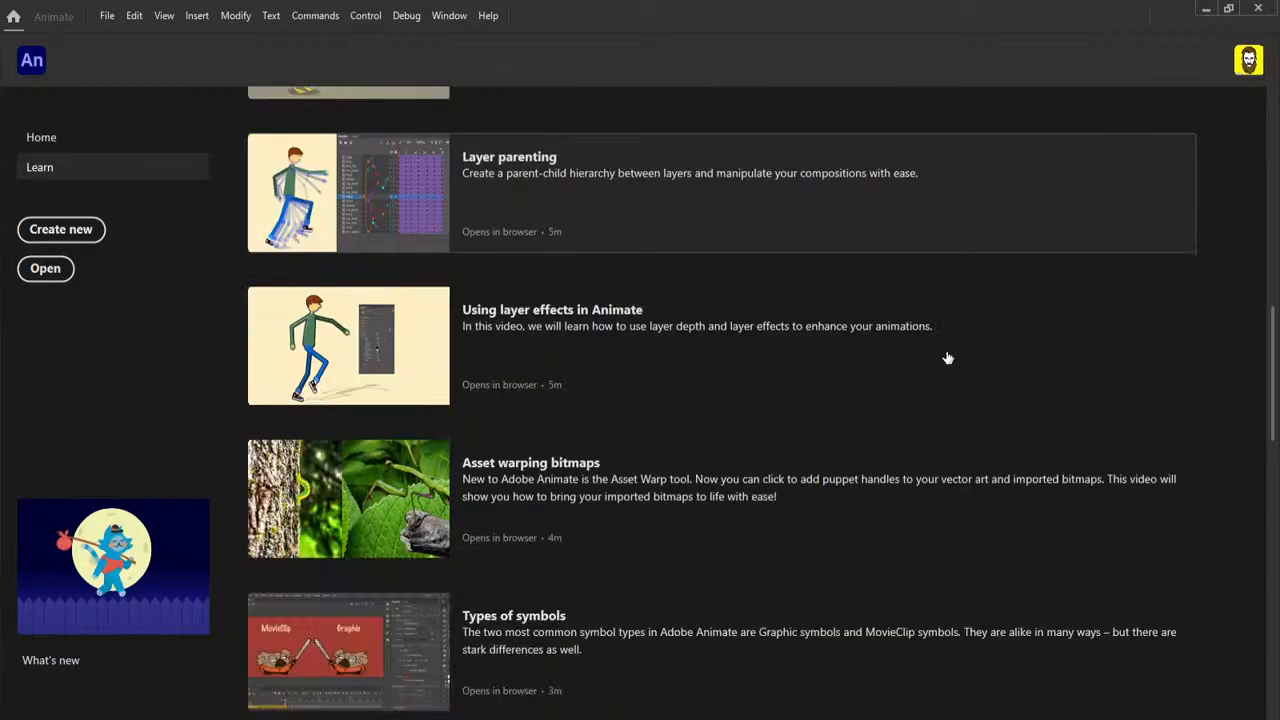
scroll(948, 358, up, 8)
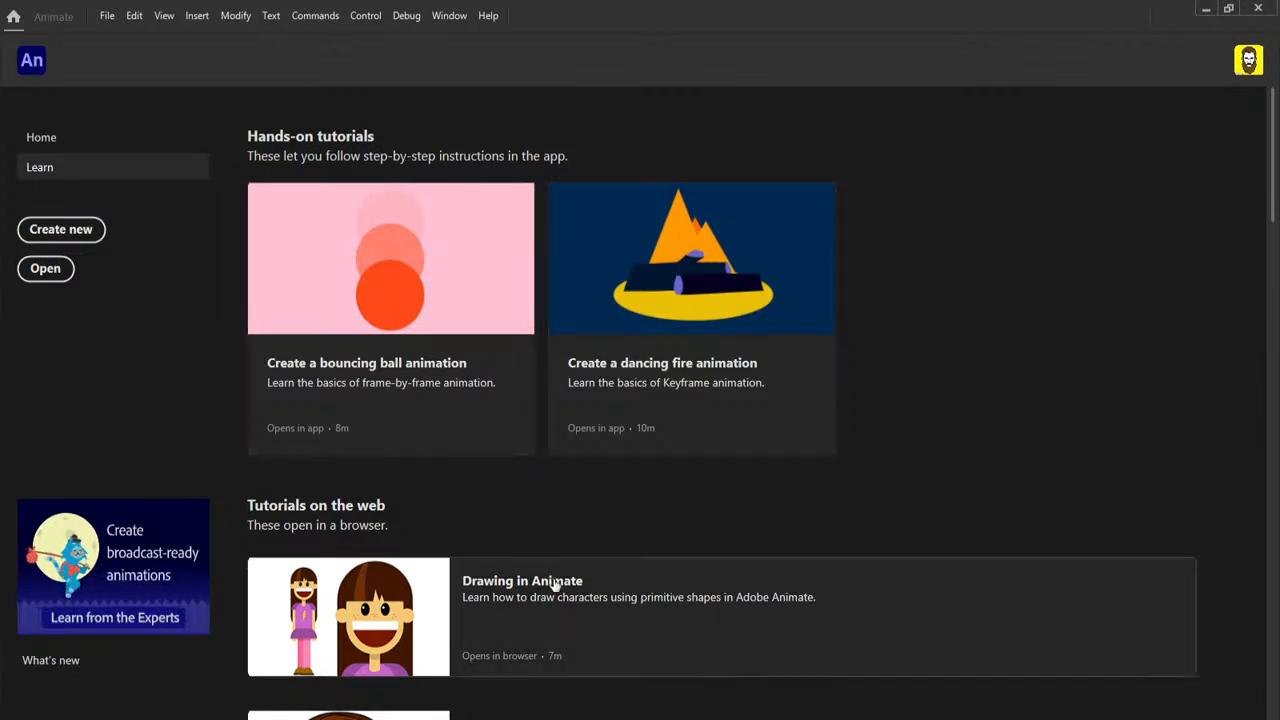
drag(1274, 180, 1246, 132)
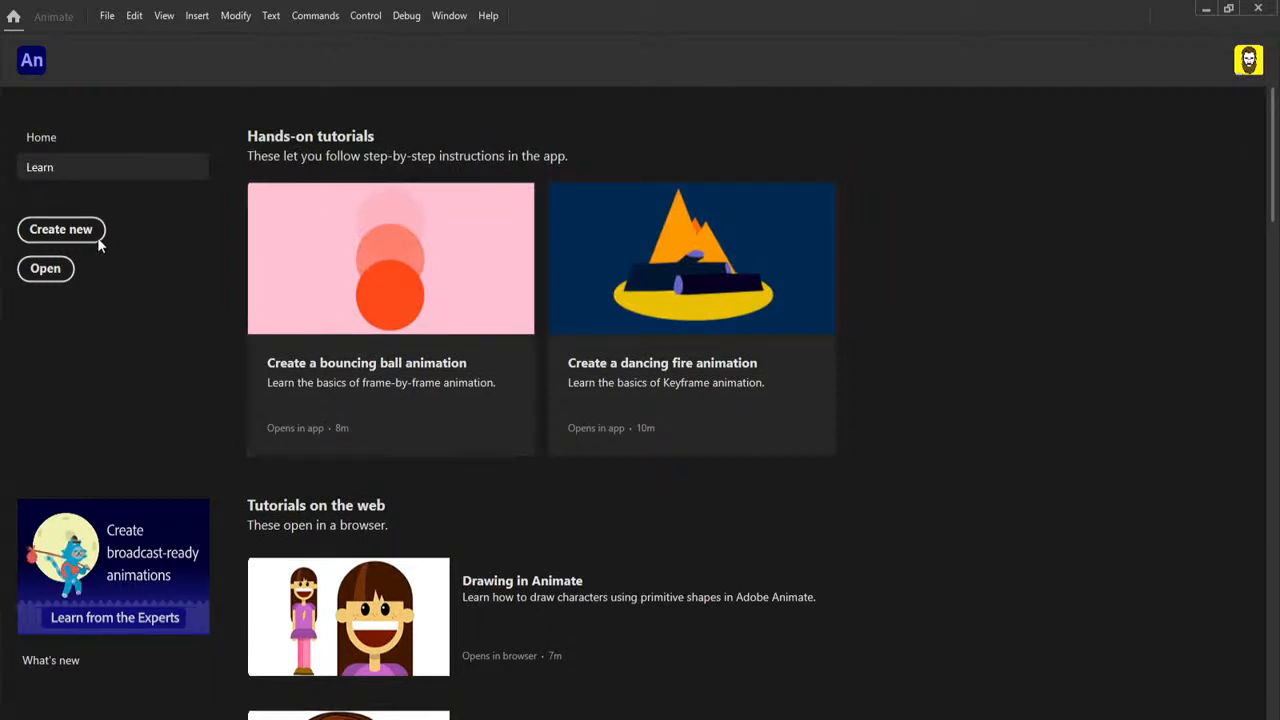
Go to the Home page and examine the Full HD, Android 16:9, Banner and iPad 3-4 Gen presets for new files.
click(41, 137)
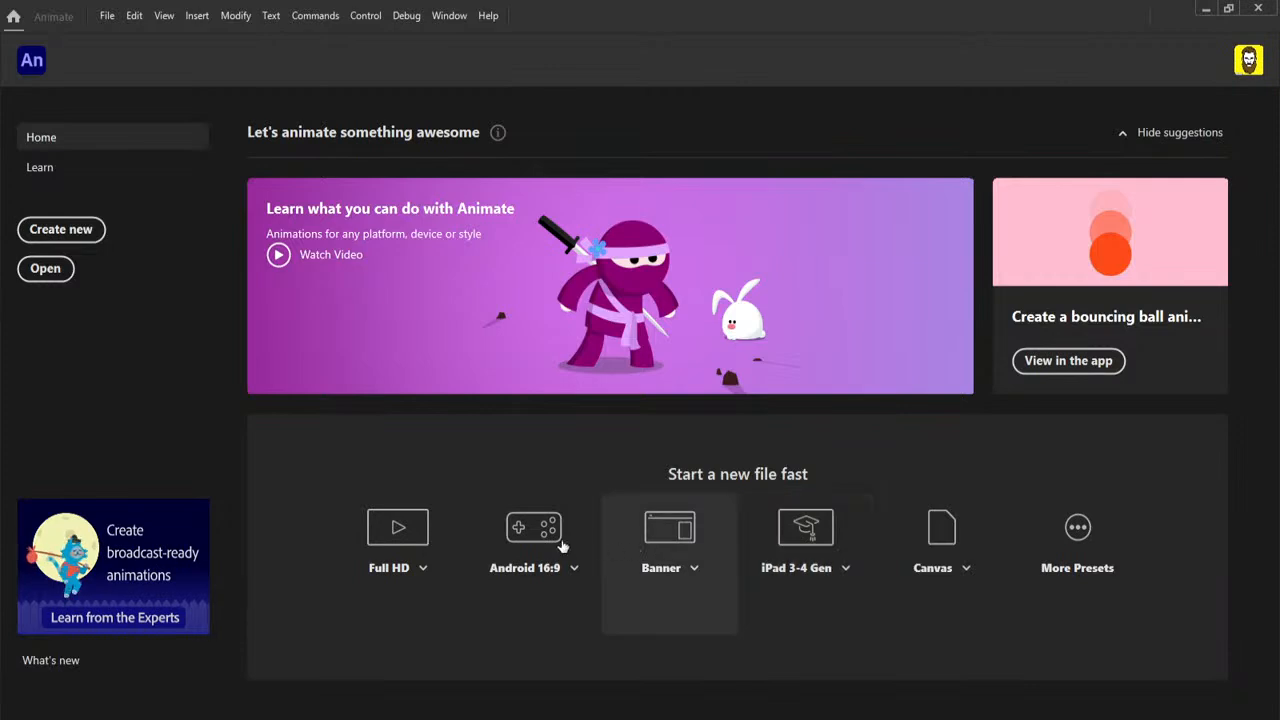
click(424, 569)
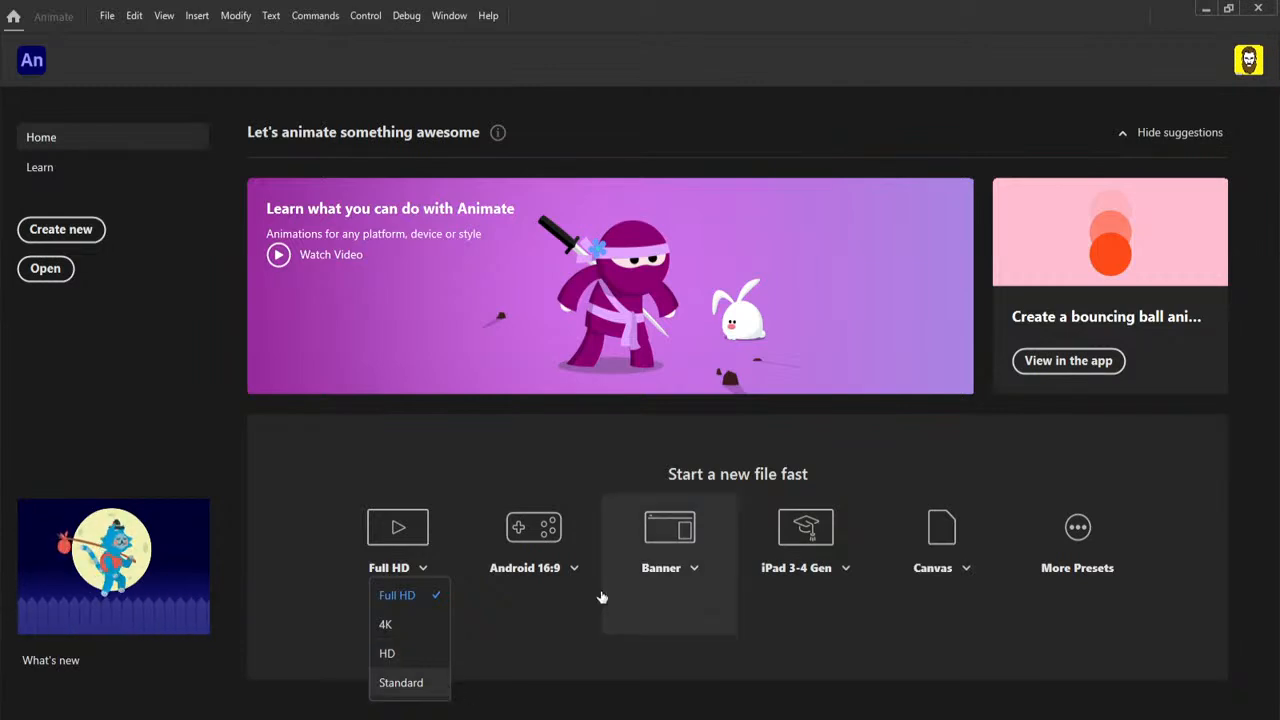
click(575, 569)
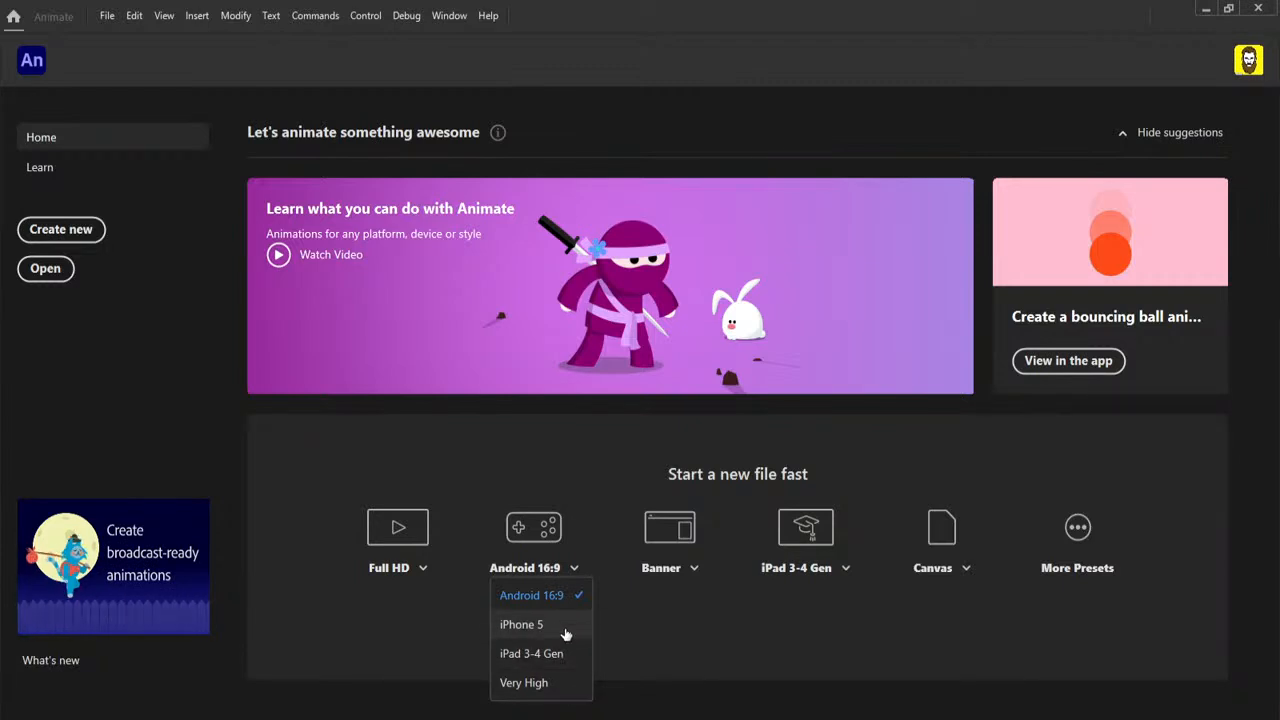
click(694, 572)
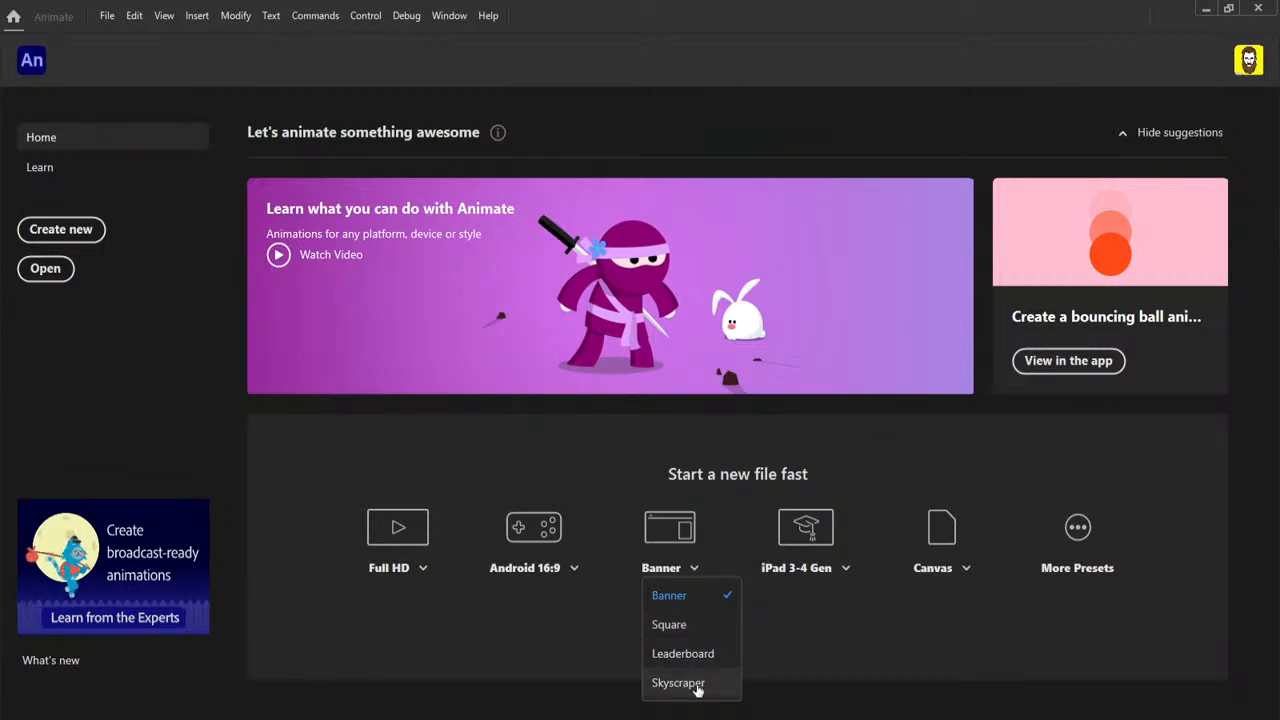
click(850, 570)
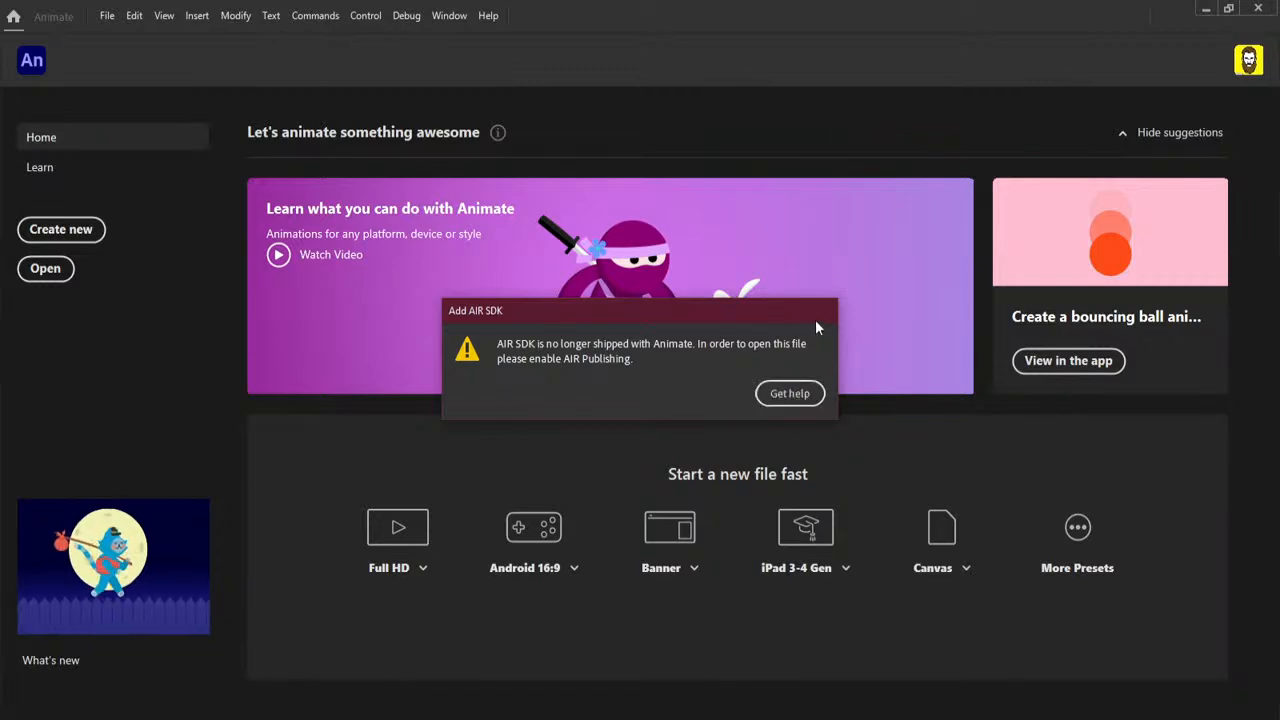
click(800, 393)
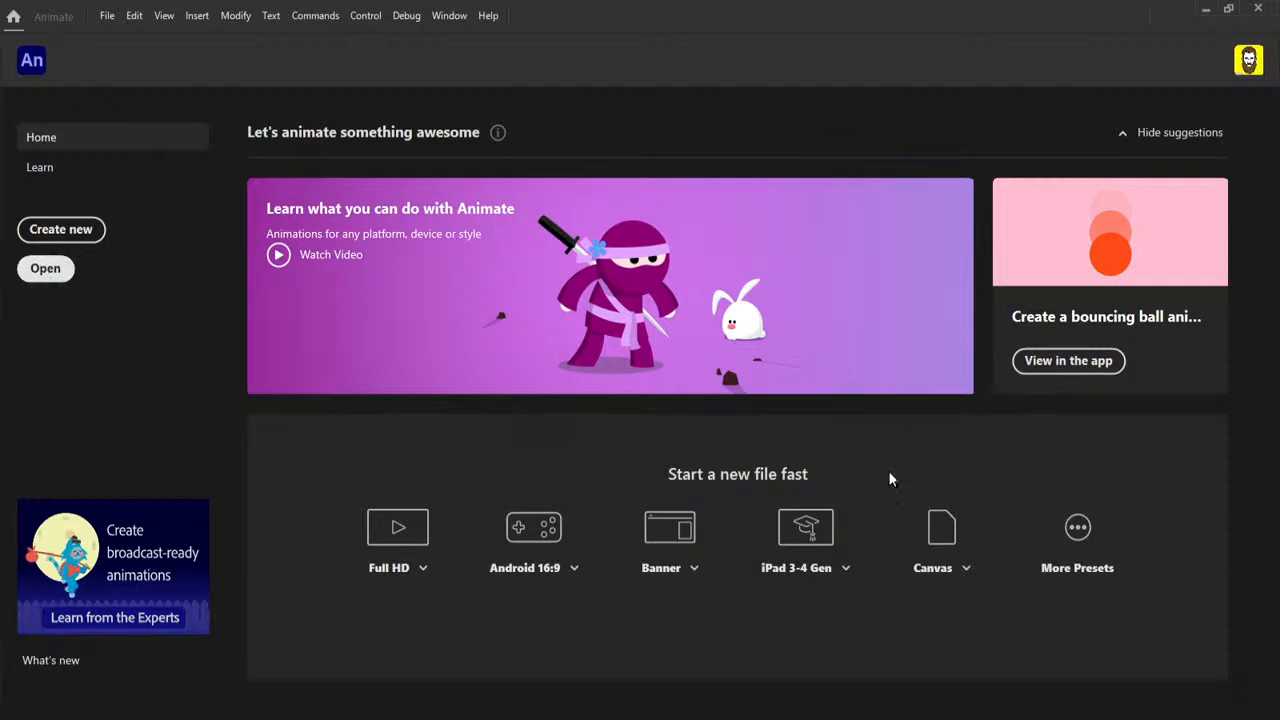
Check the Canvas preset's platform variants and create a new Canvas document.
click(967, 569)
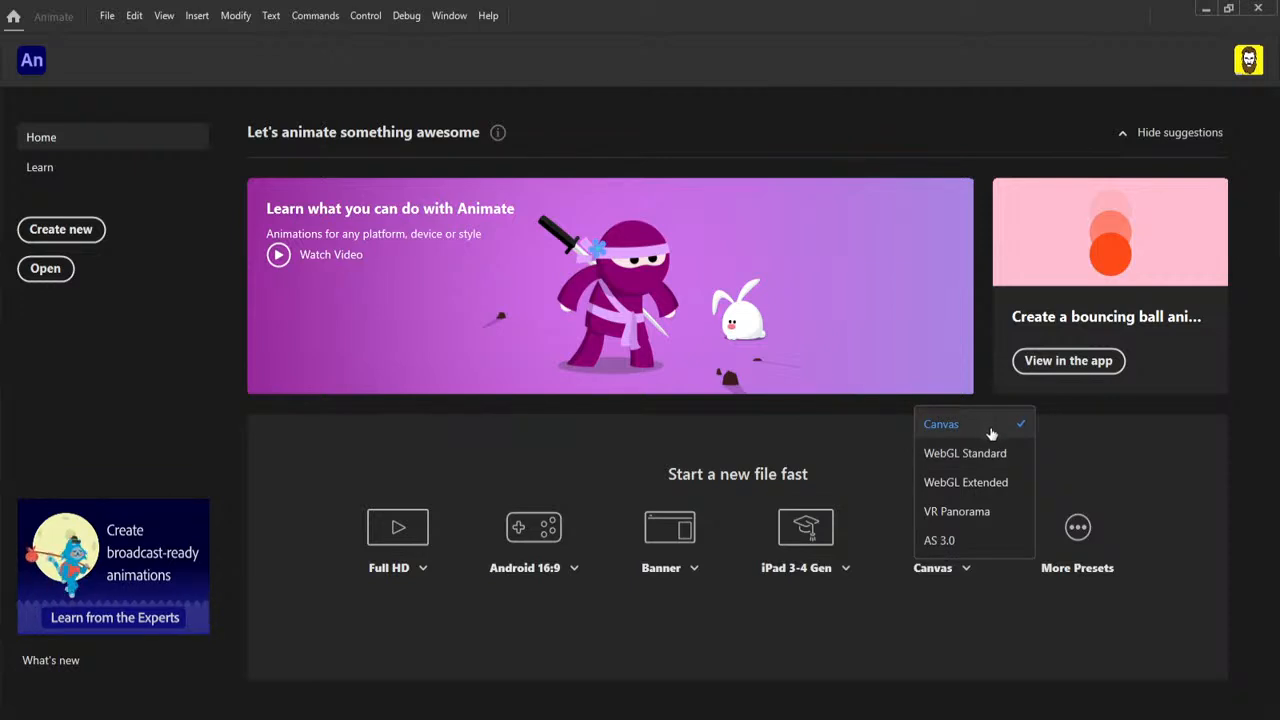
click(1116, 497)
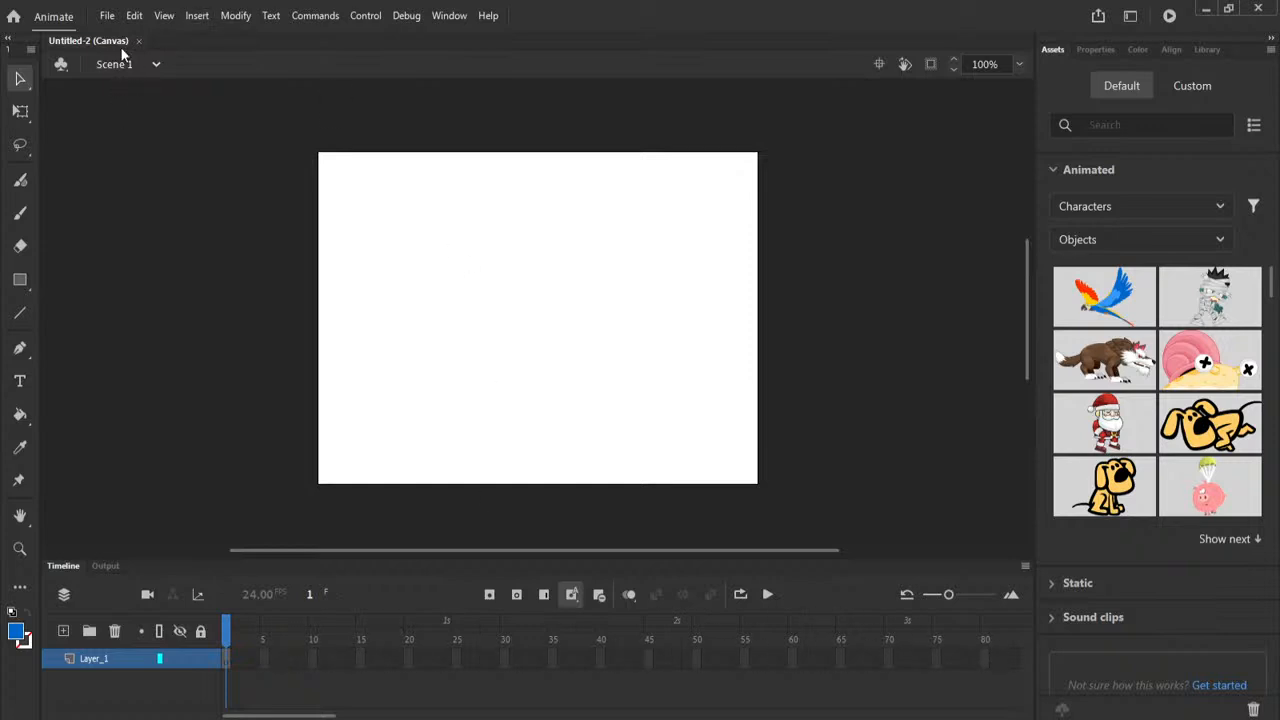
click(107, 17)
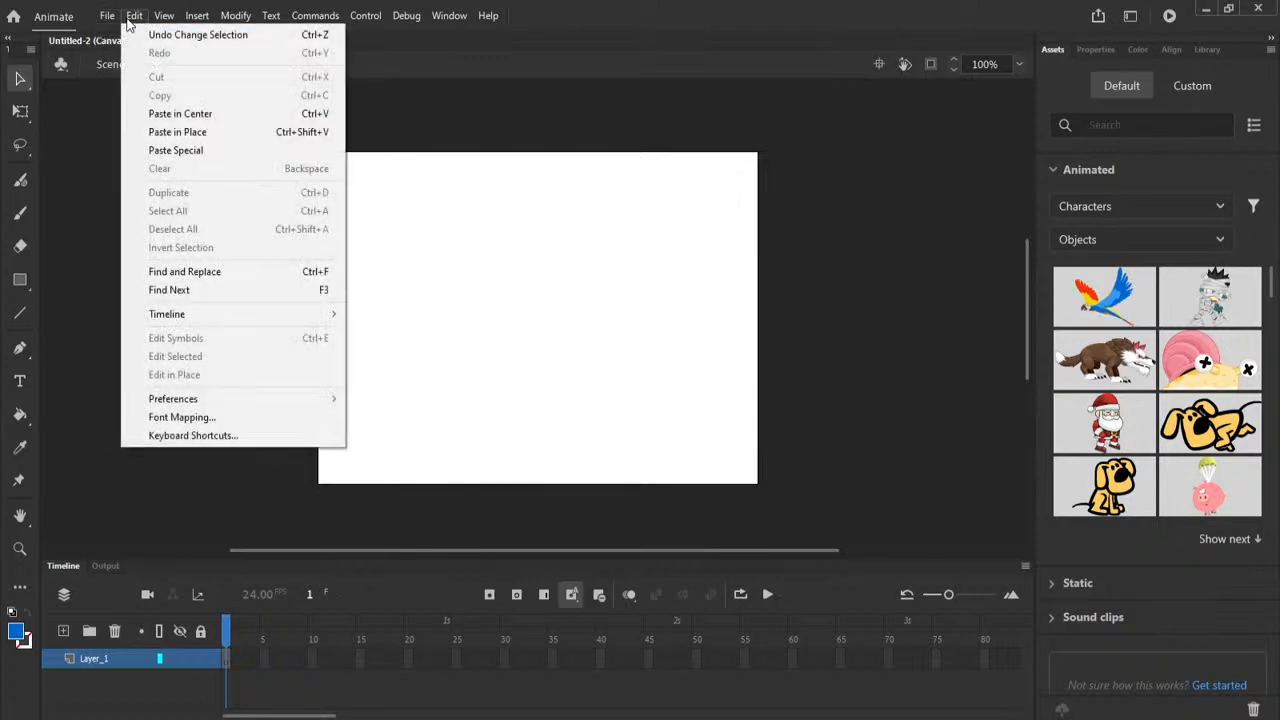
mouse_move(162, 17)
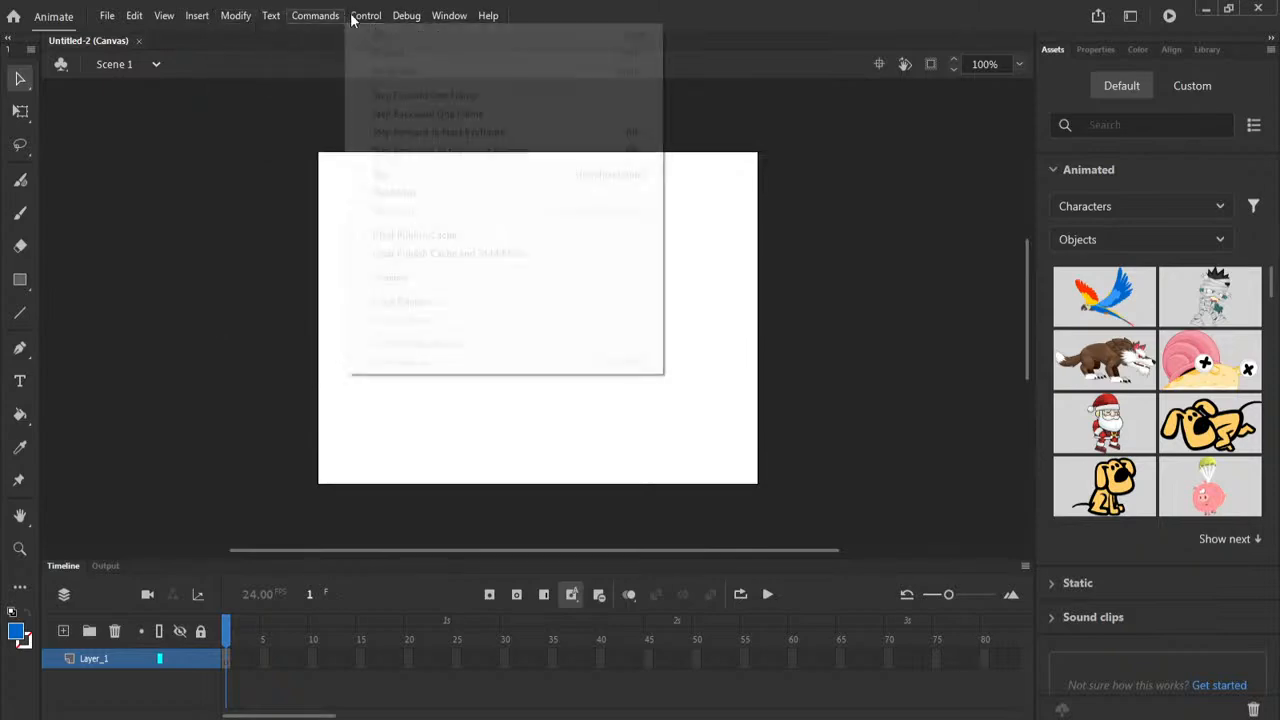
mouse_move(406, 17)
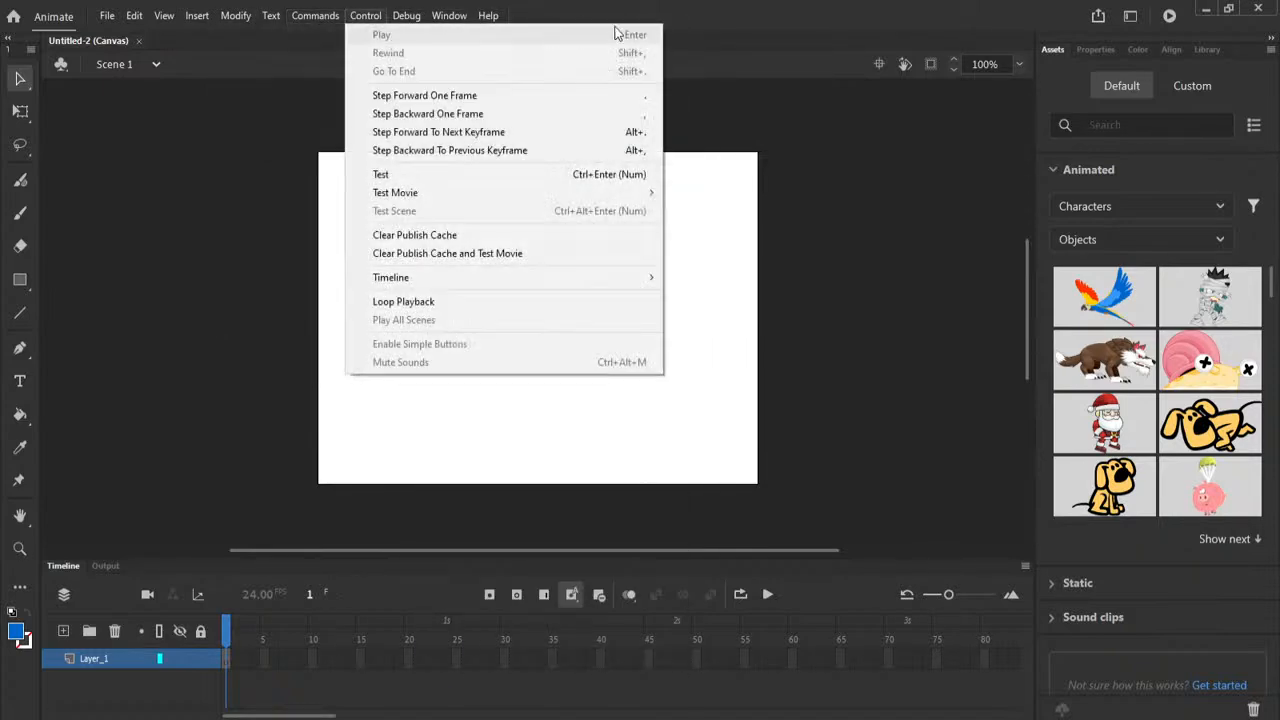
click(757, 20)
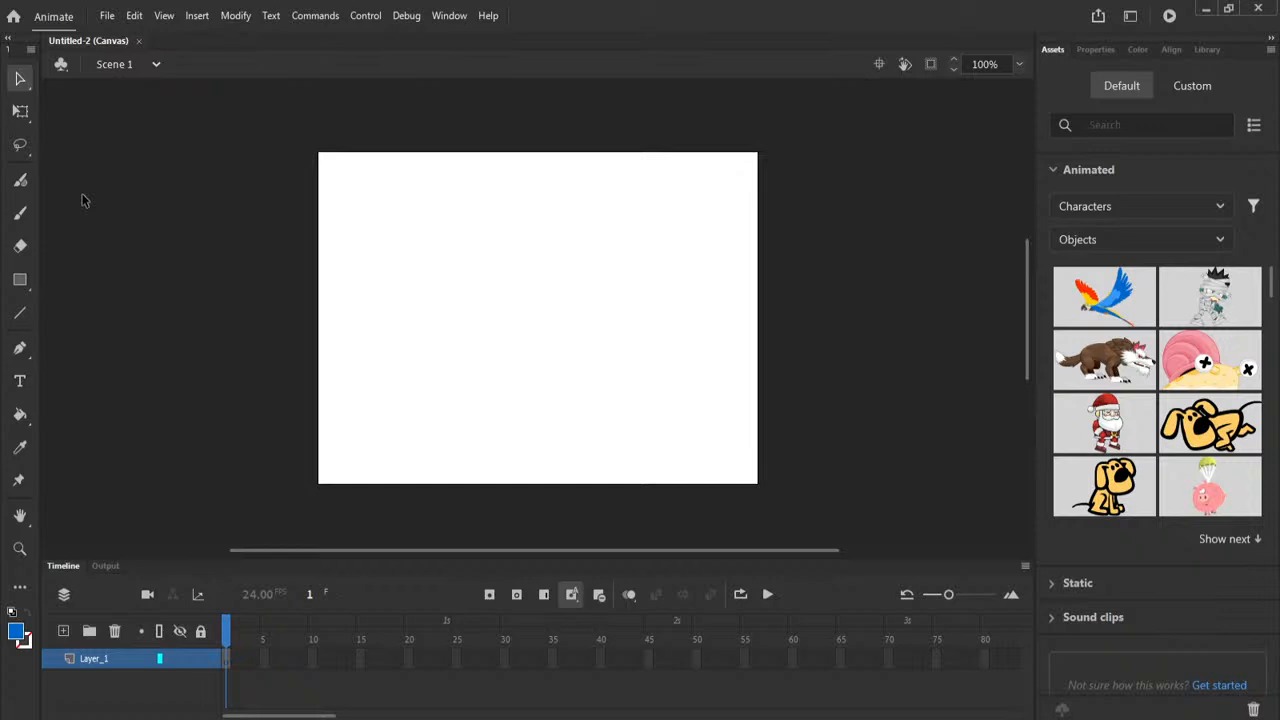
Examine the variants grouped with the Selection, Free Transform and Lasso tools, and activate the Lasso Tool.
click(26, 88)
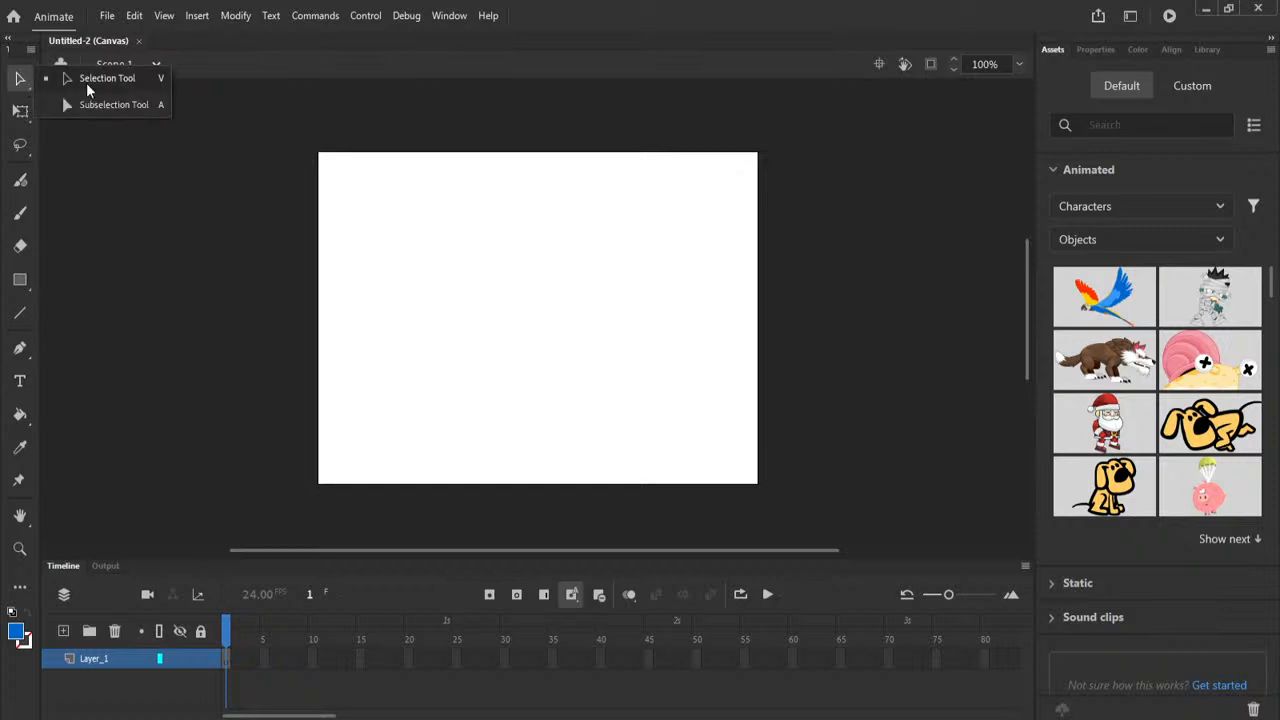
click(22, 112)
click(26, 117)
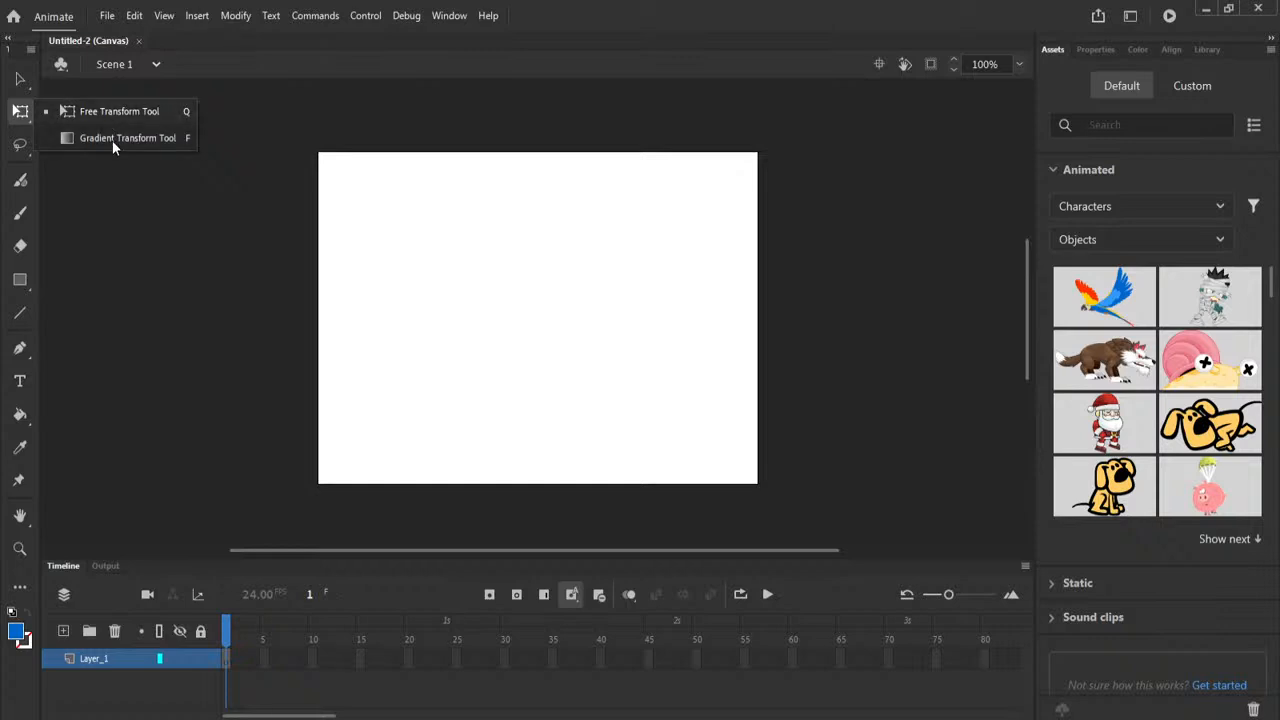
click(115, 115)
click(20, 145)
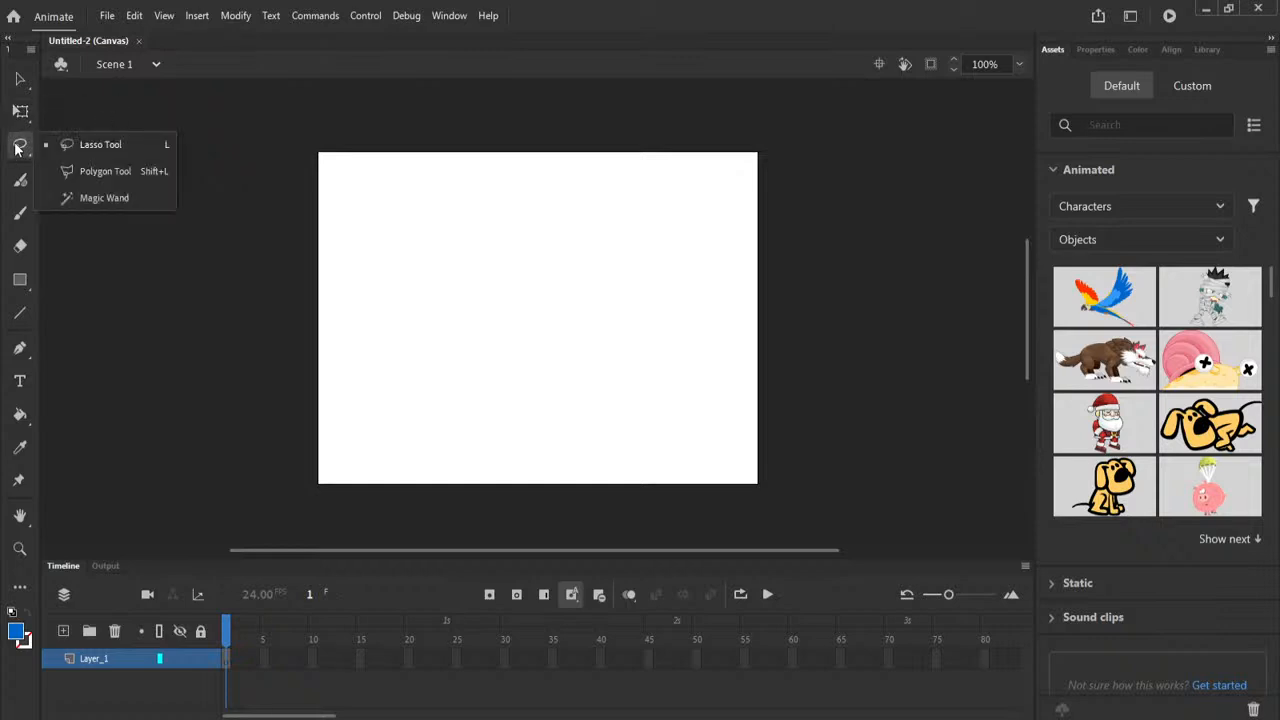
click(84, 145)
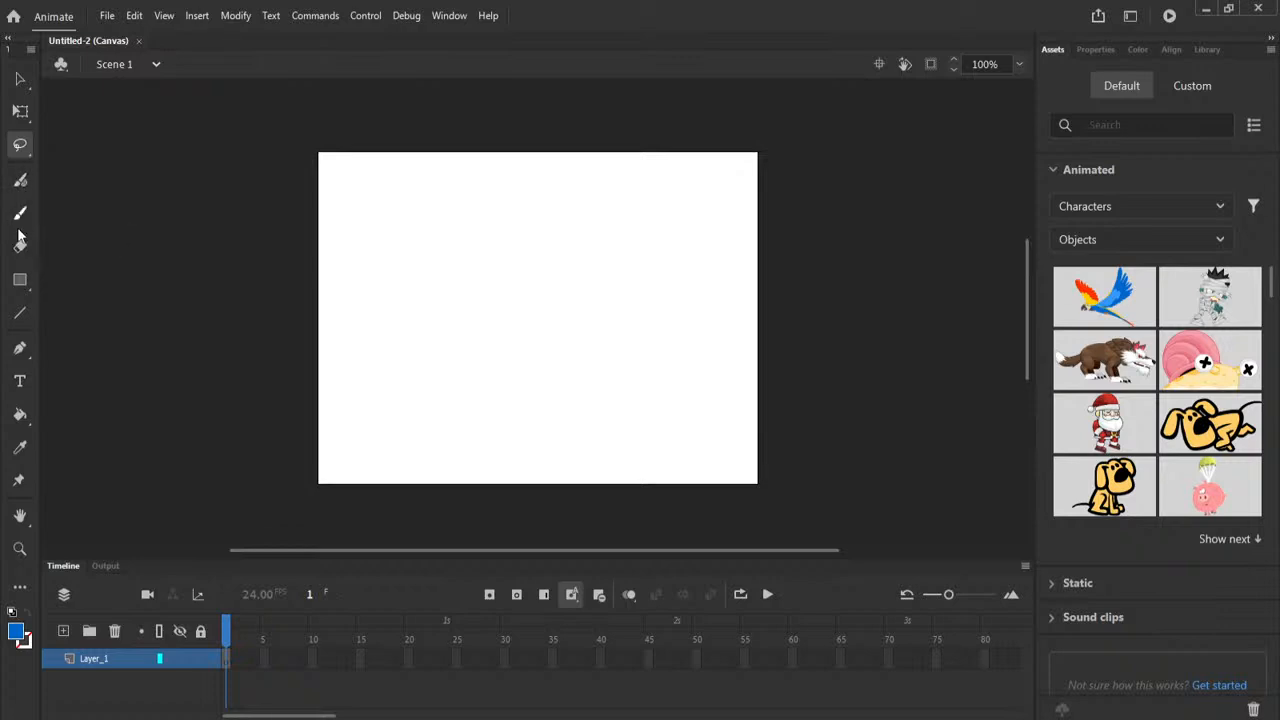
Examine the variants grouped with the Rectangle Tool and activate the Rectangle Tool.
click(21, 283)
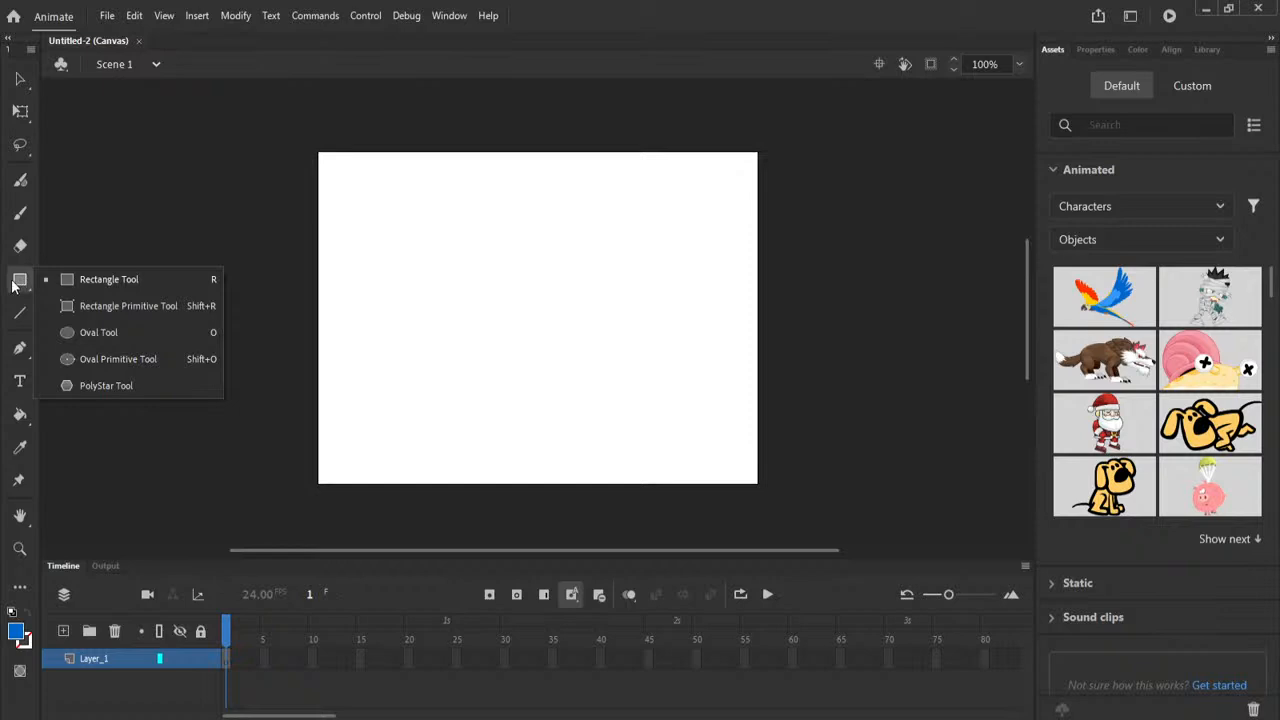
click(14, 286)
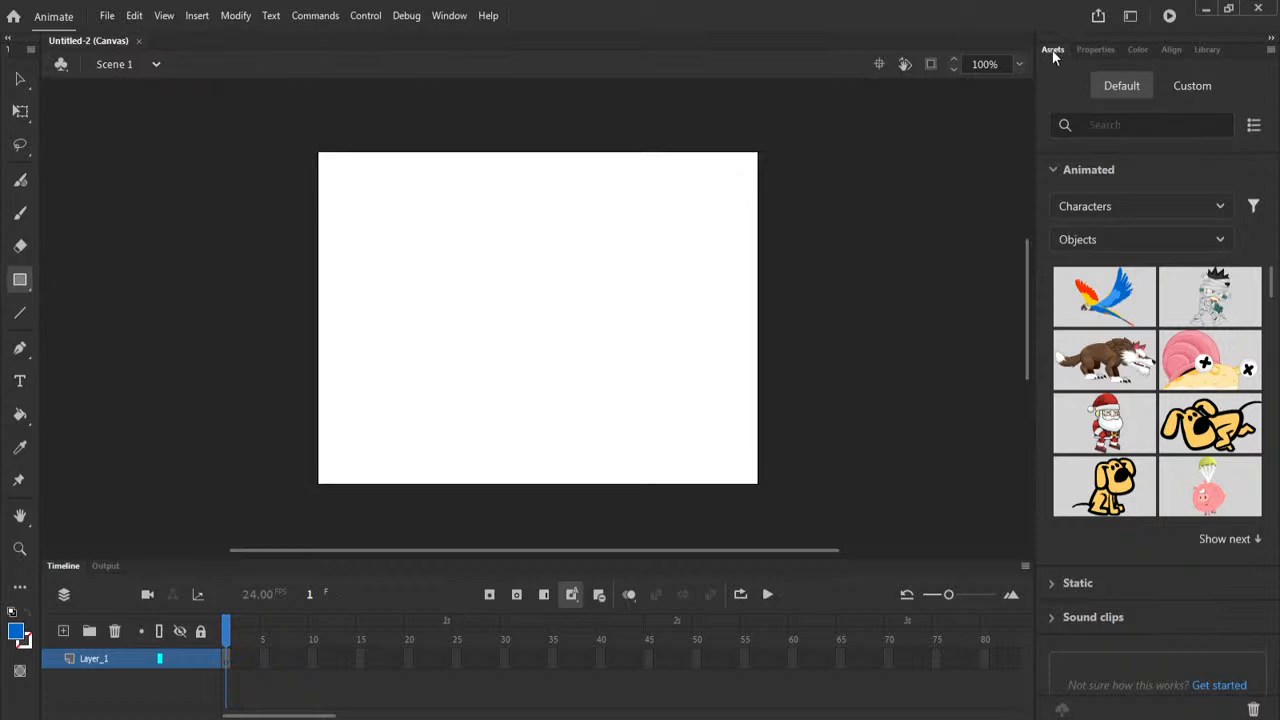
Look over the Properties, Color, Align, Library and Assets areas, and examine the Rectangle Tool's properties.
click(1094, 49)
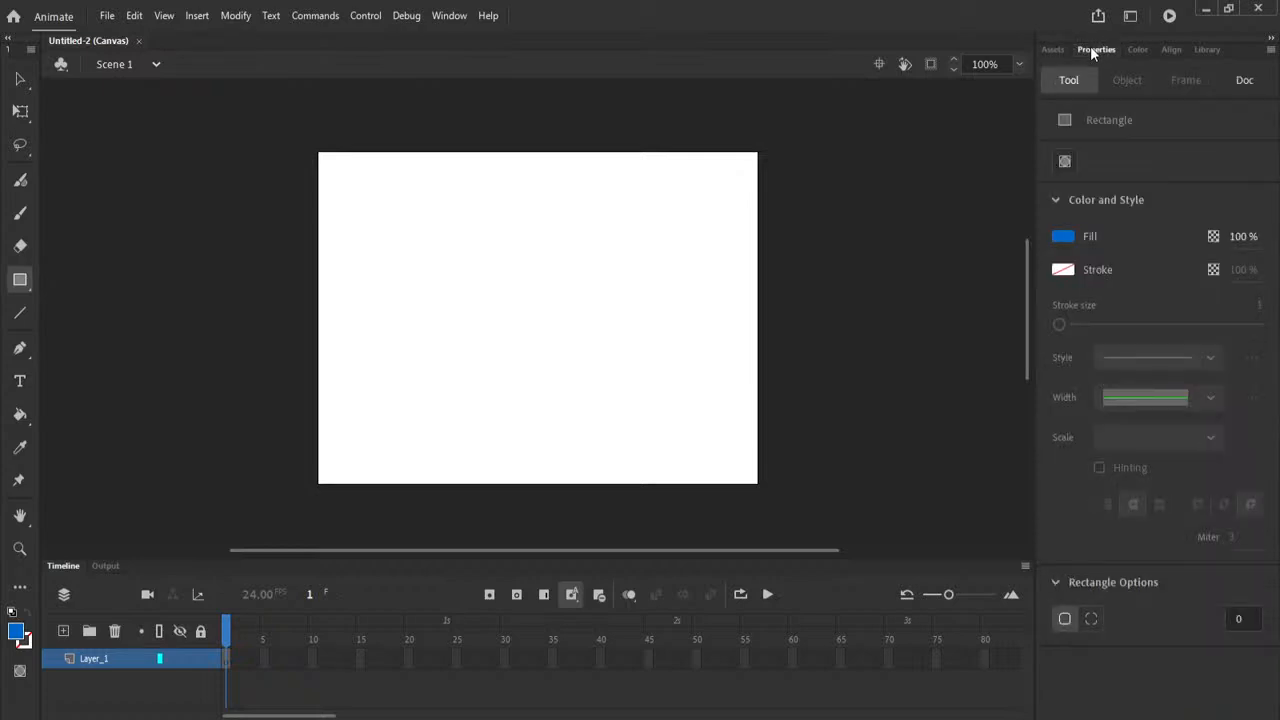
click(1140, 52)
click(1171, 55)
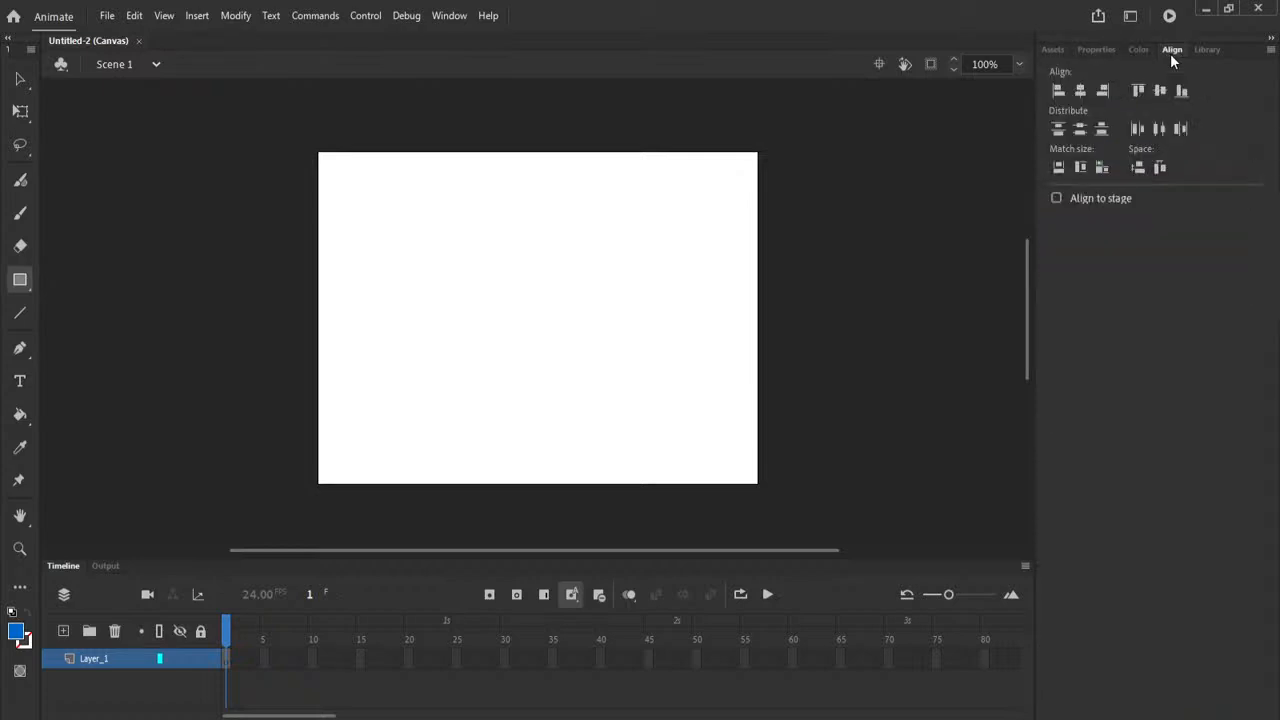
click(1209, 55)
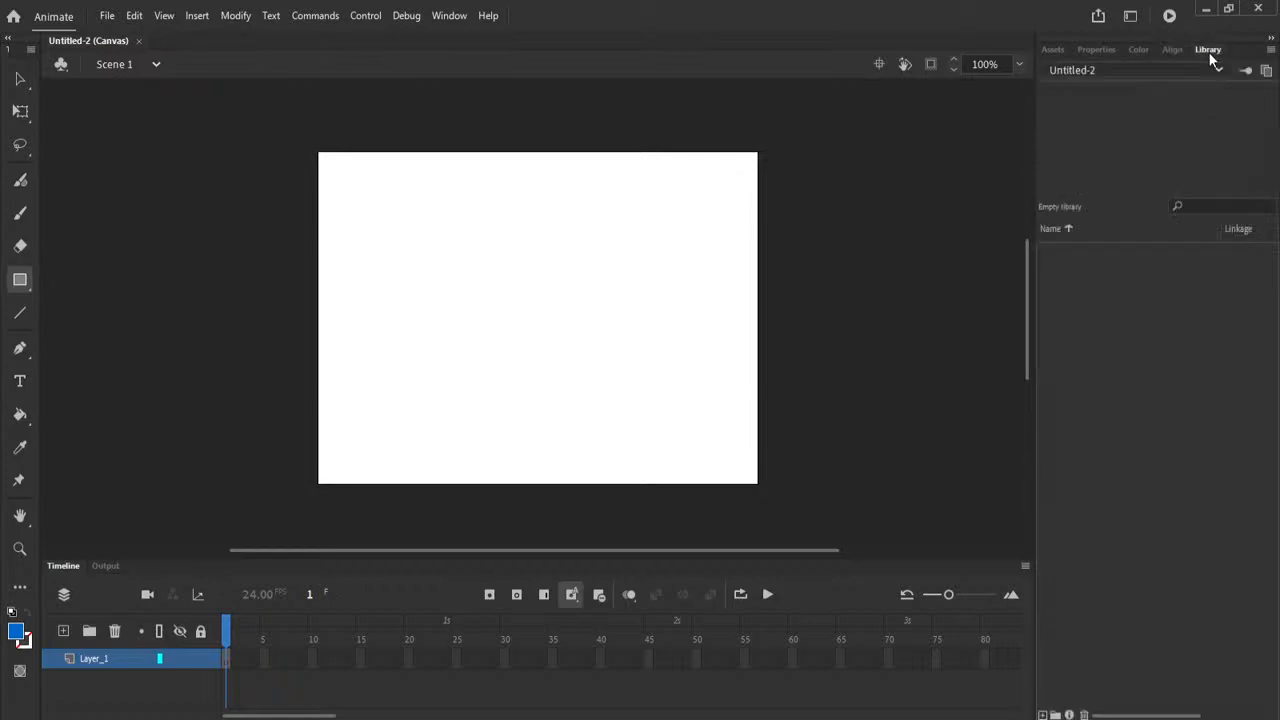
click(1065, 52)
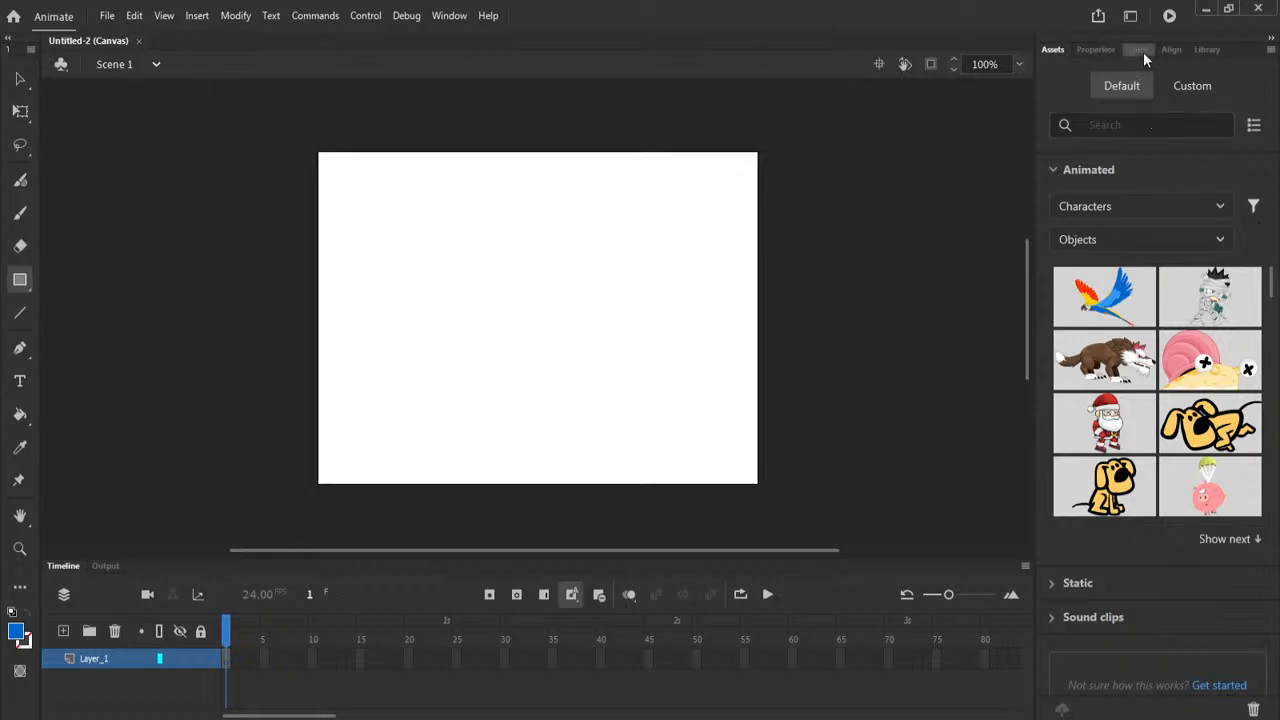
click(1097, 51)
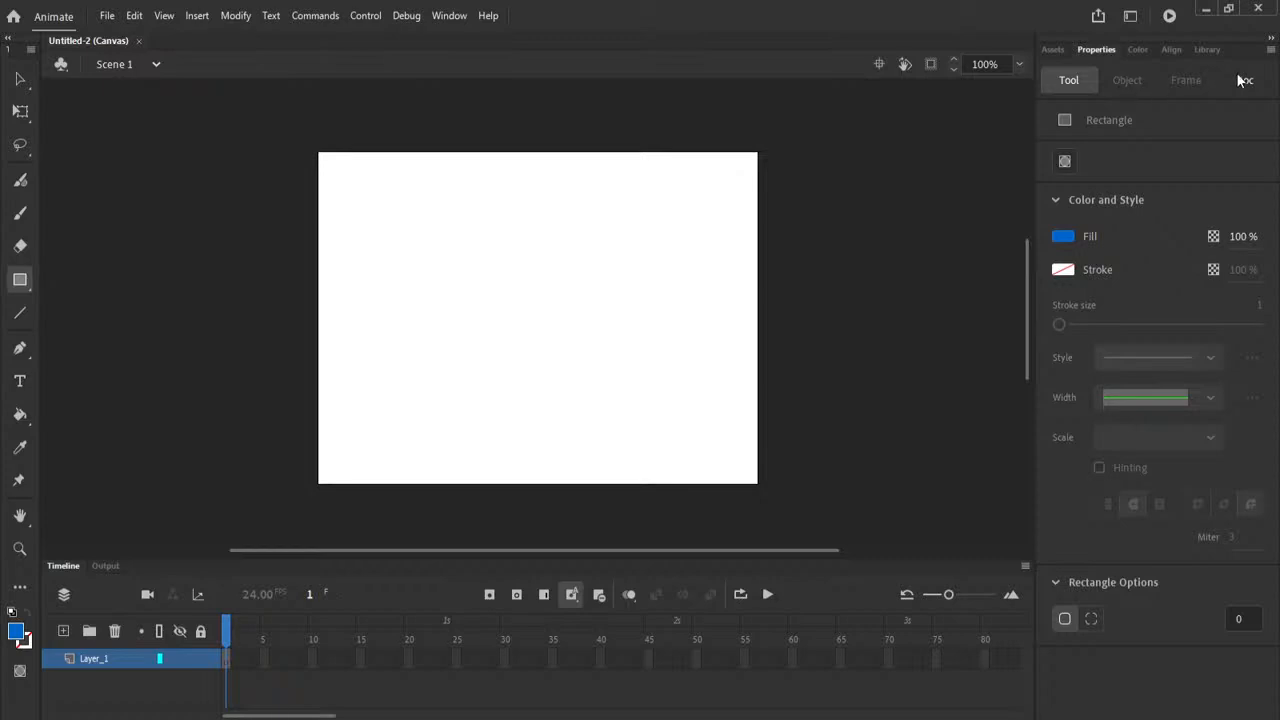
Try the Linear gradient, Radial gradient and None fill types, and set the fill to Solid color.
click(1139, 50)
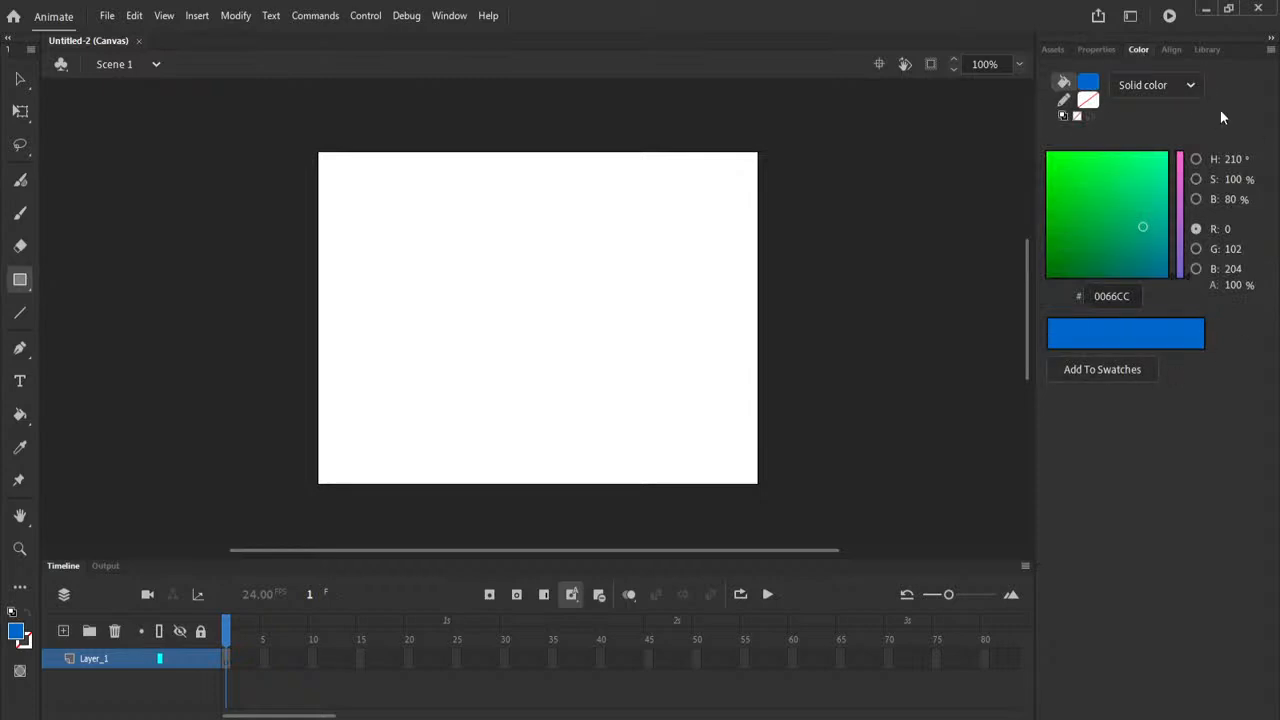
click(1182, 85)
click(1177, 172)
click(1184, 89)
click(1179, 196)
click(1173, 85)
click(1170, 117)
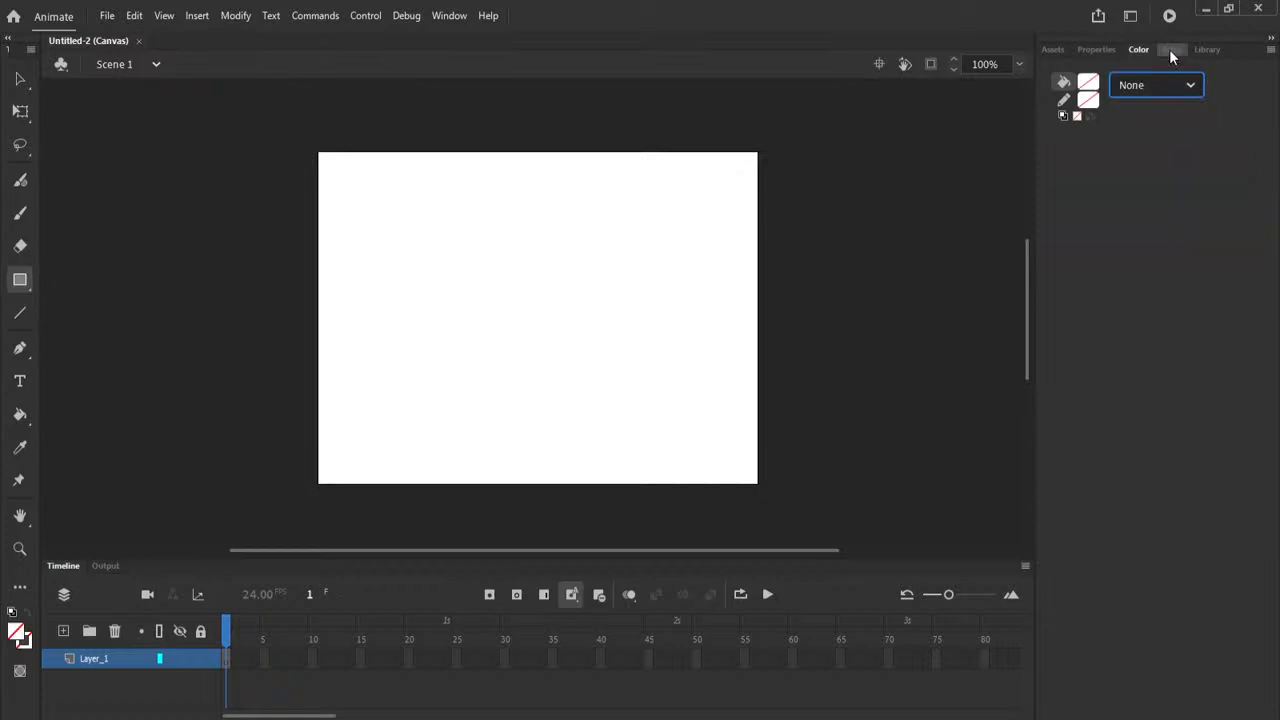
click(1166, 86)
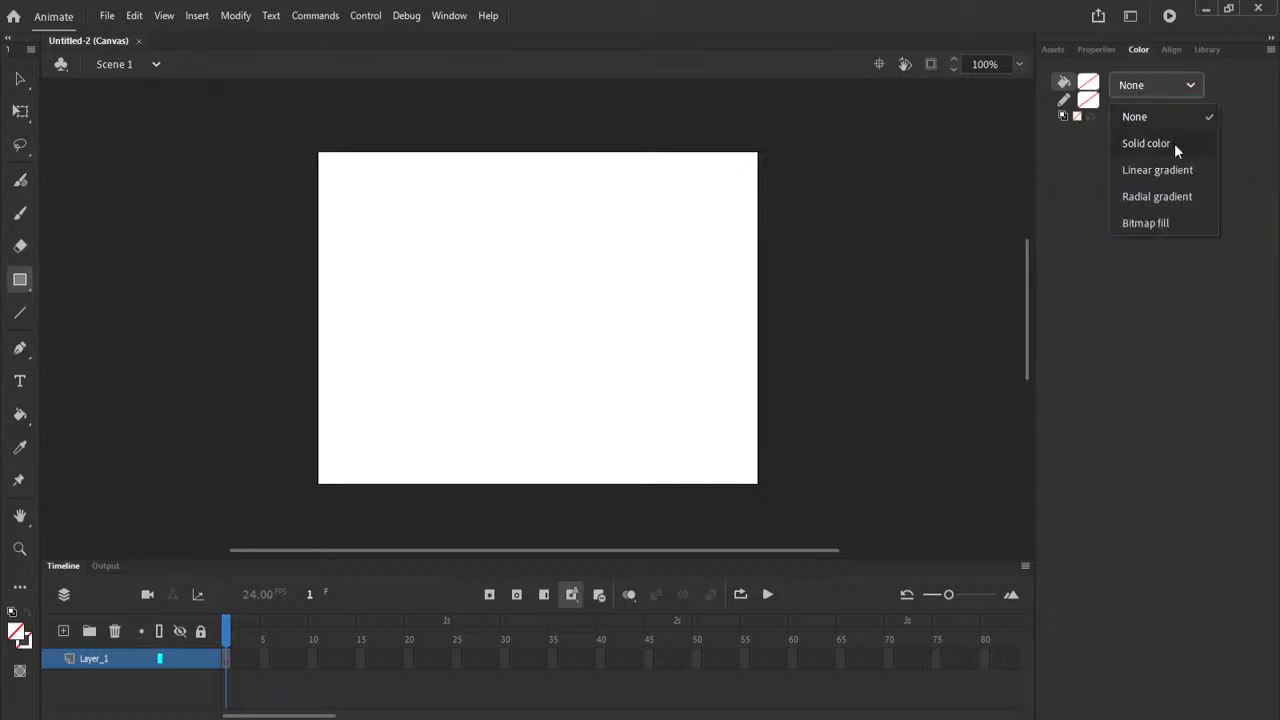
click(1174, 143)
Examine the Align options and the document's Library, and return to the Assets.
click(1168, 49)
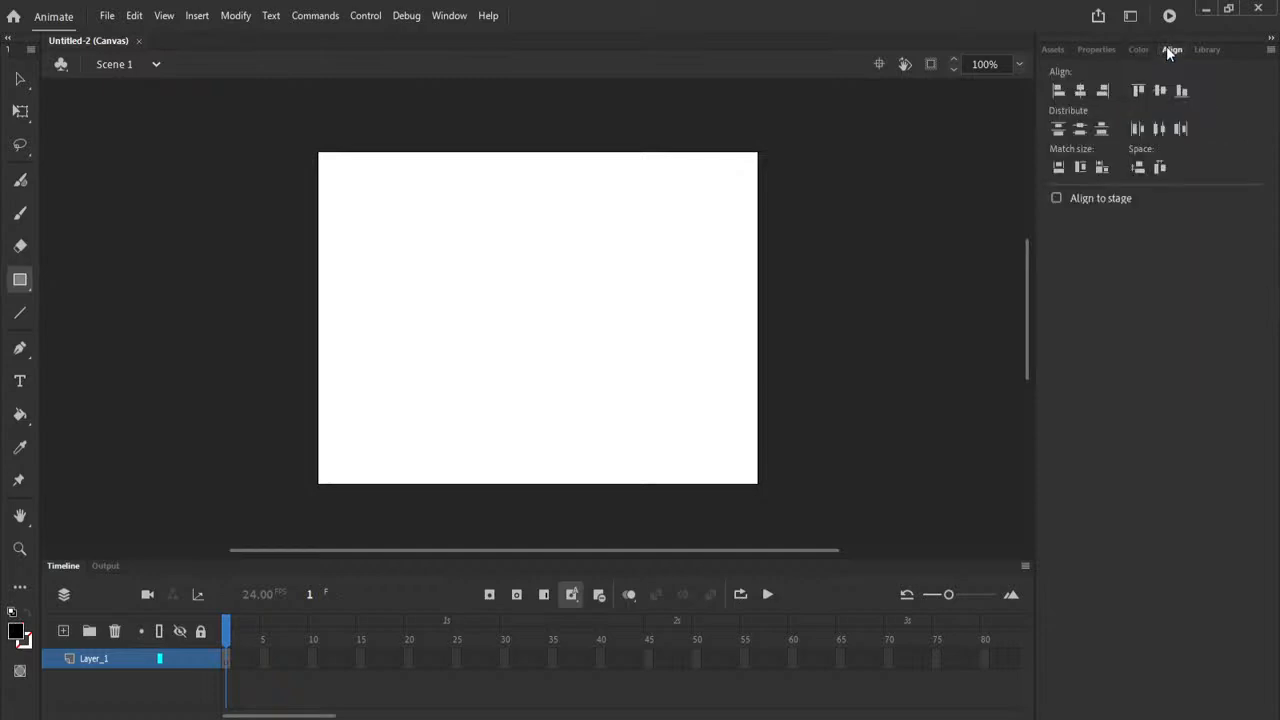
click(1210, 52)
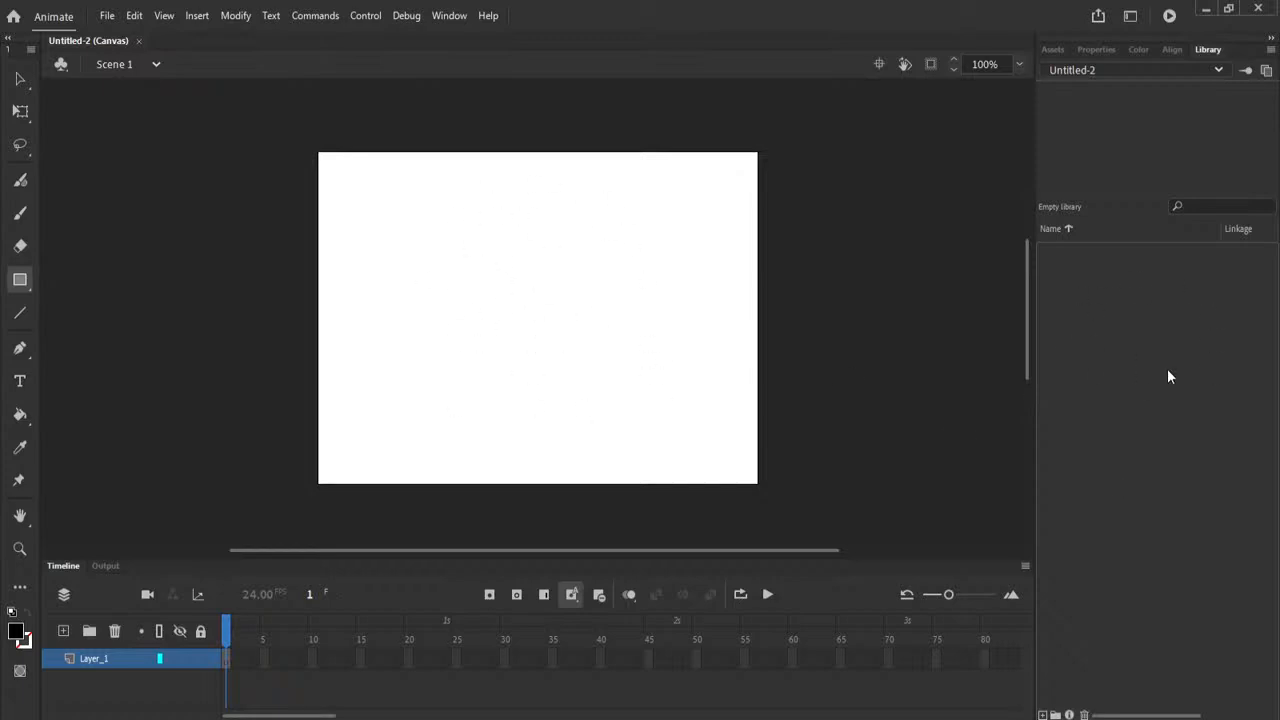
click(1057, 50)
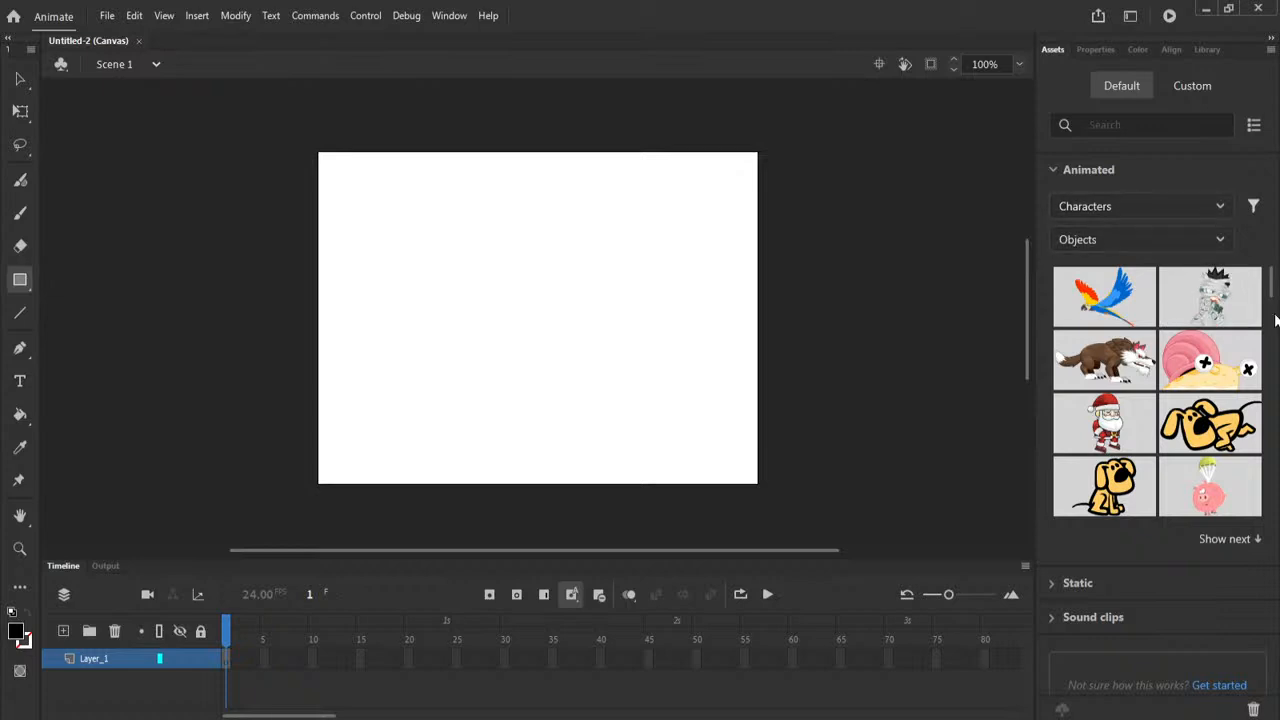
Browse the animated assets by category through Props, Backgrounds and All, ending on Characters.
drag(1268, 296, 1277, 272)
click(1116, 208)
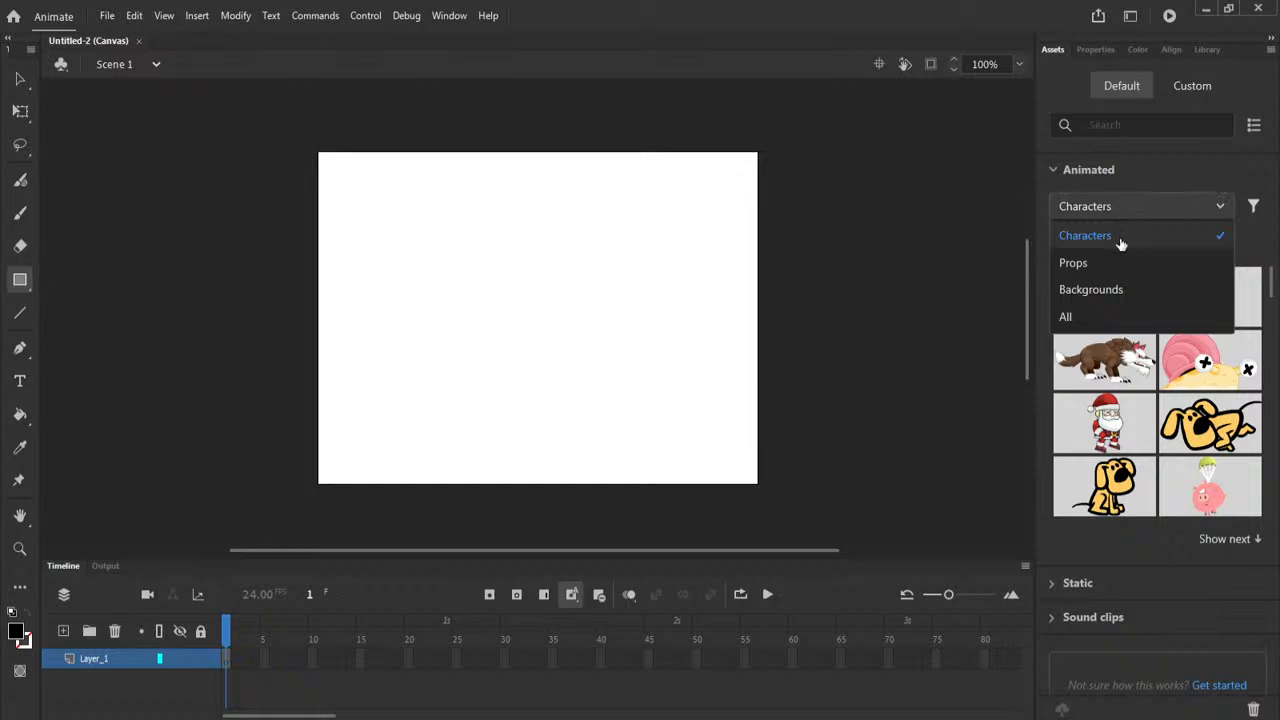
click(1118, 264)
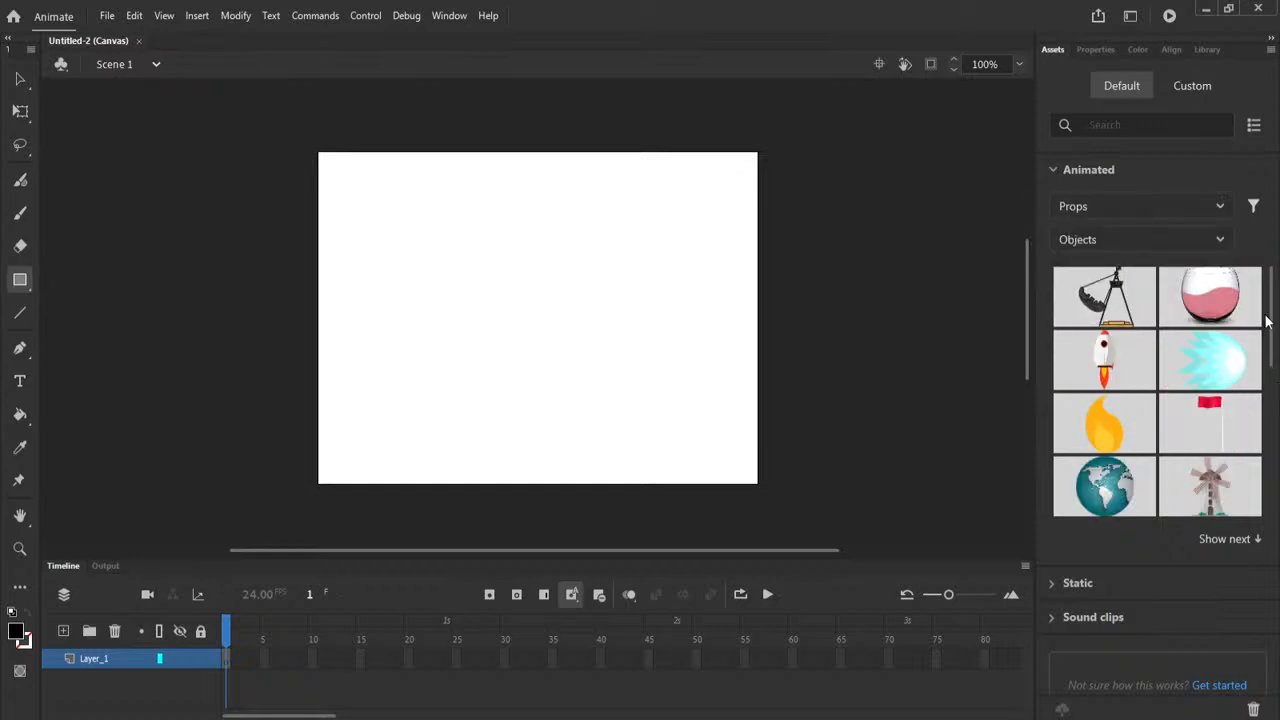
scroll(1157, 392, down, 5)
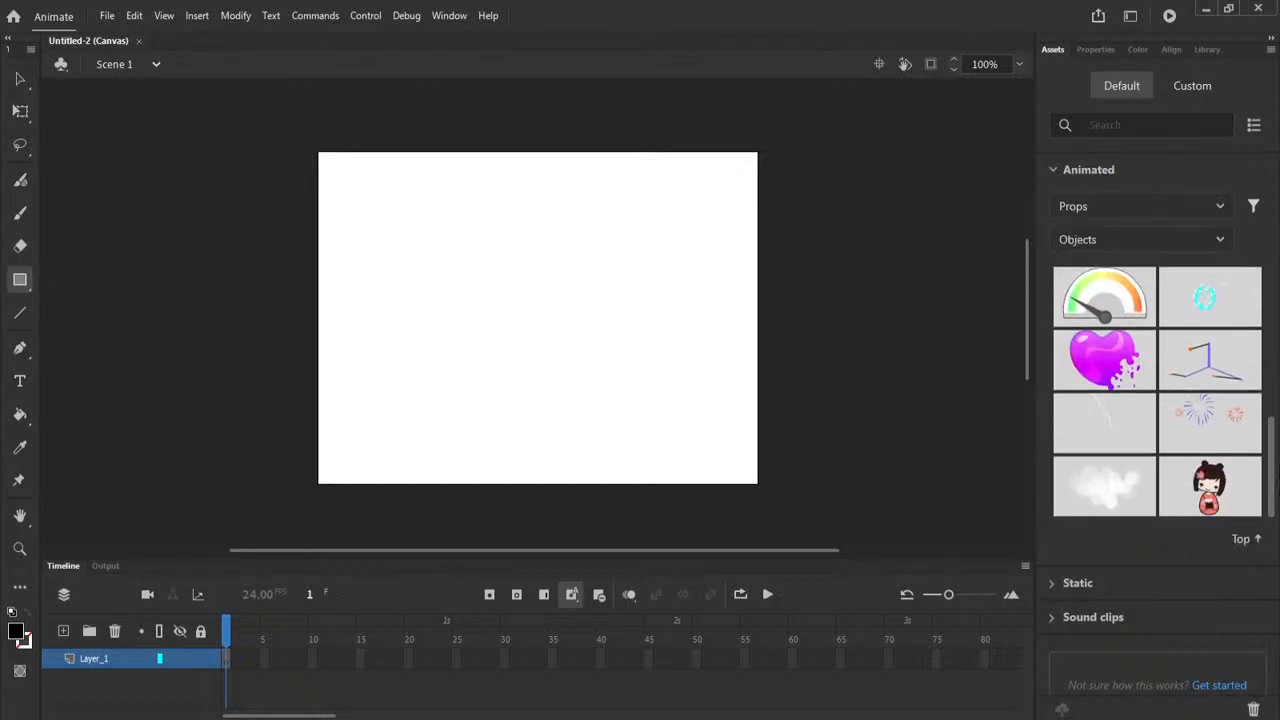
scroll(1115, 415, up, 5)
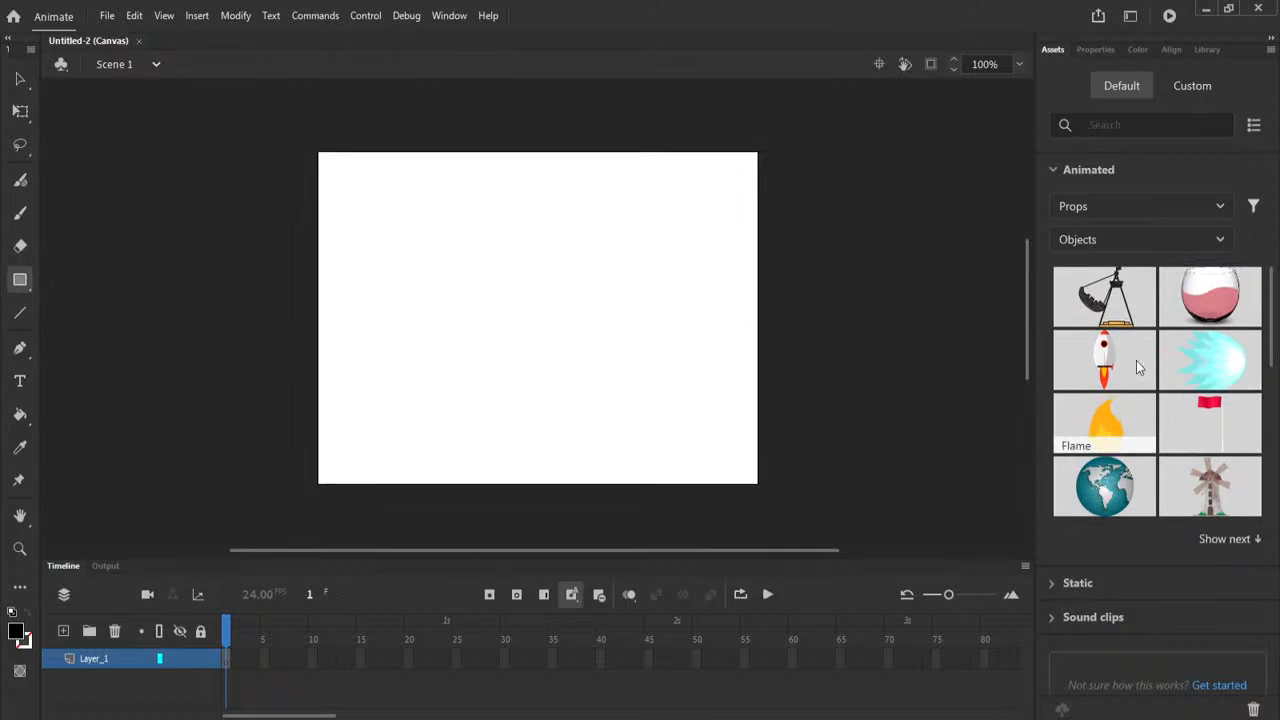
click(1115, 206)
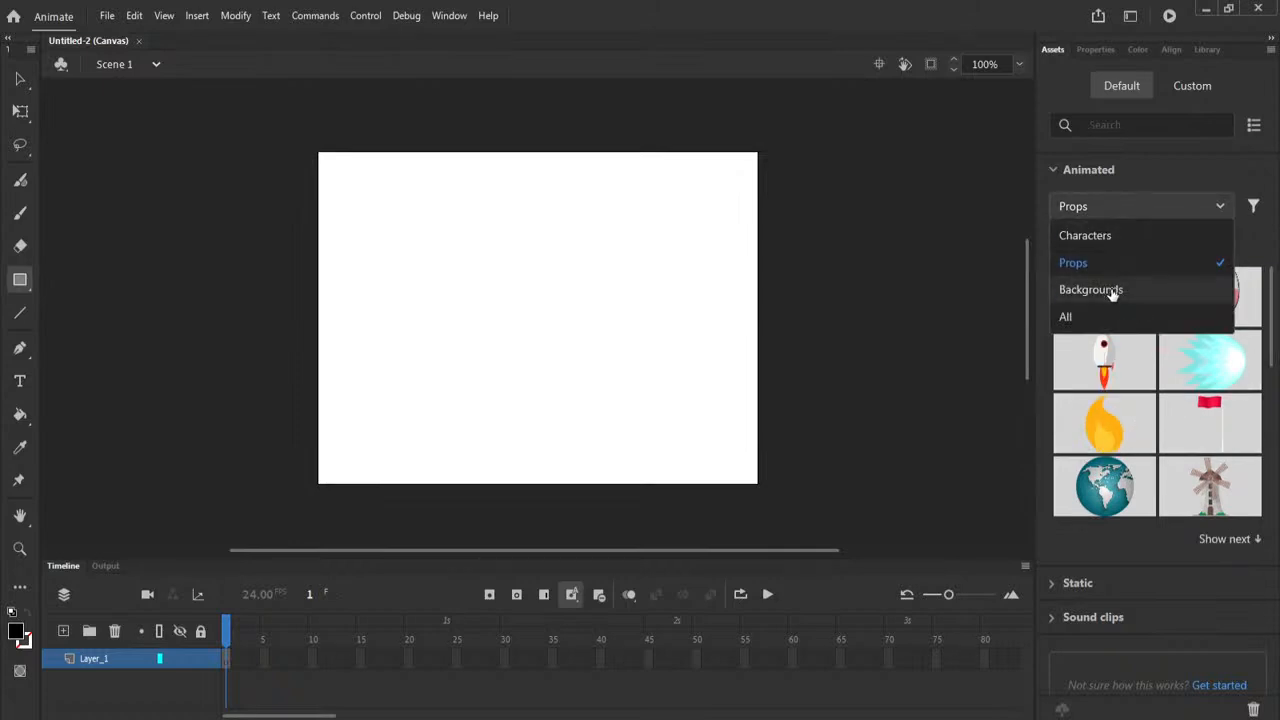
click(1113, 291)
click(1145, 206)
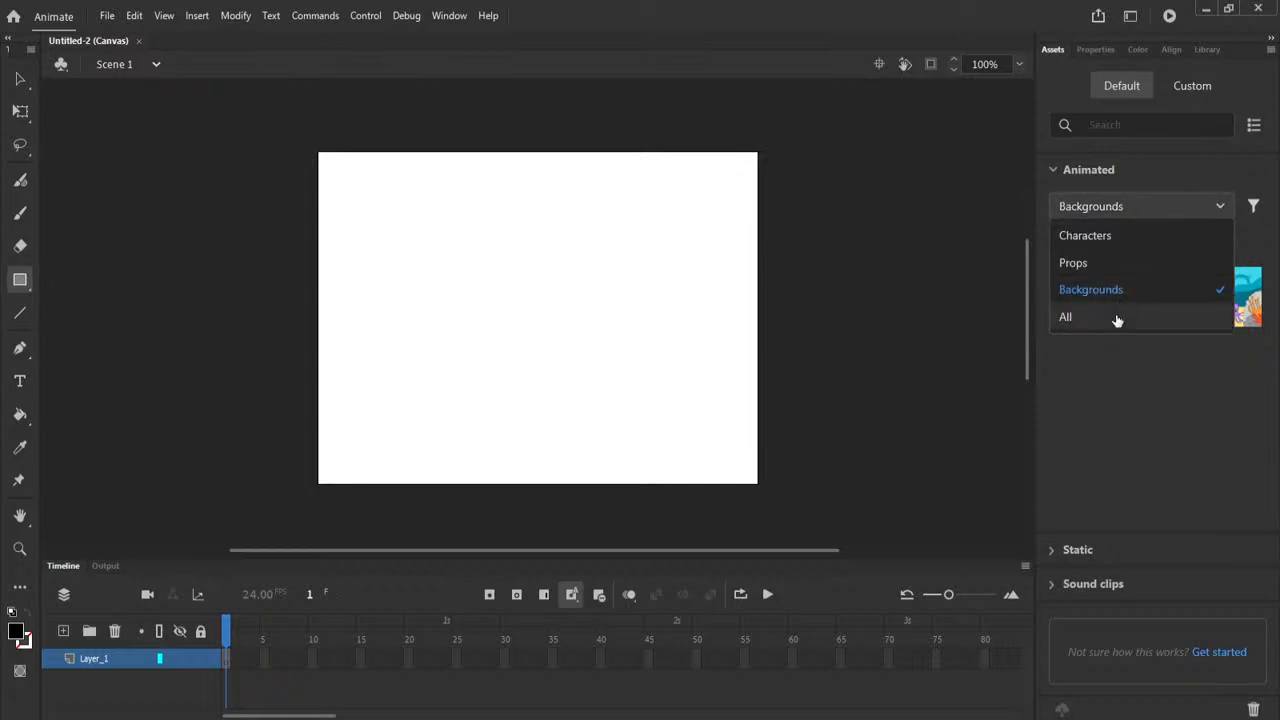
click(1117, 318)
click(1129, 210)
click(1126, 235)
Examine the animated characters filtered by Rigs, Rigged objects and All, and return the filter to Objects.
click(1131, 243)
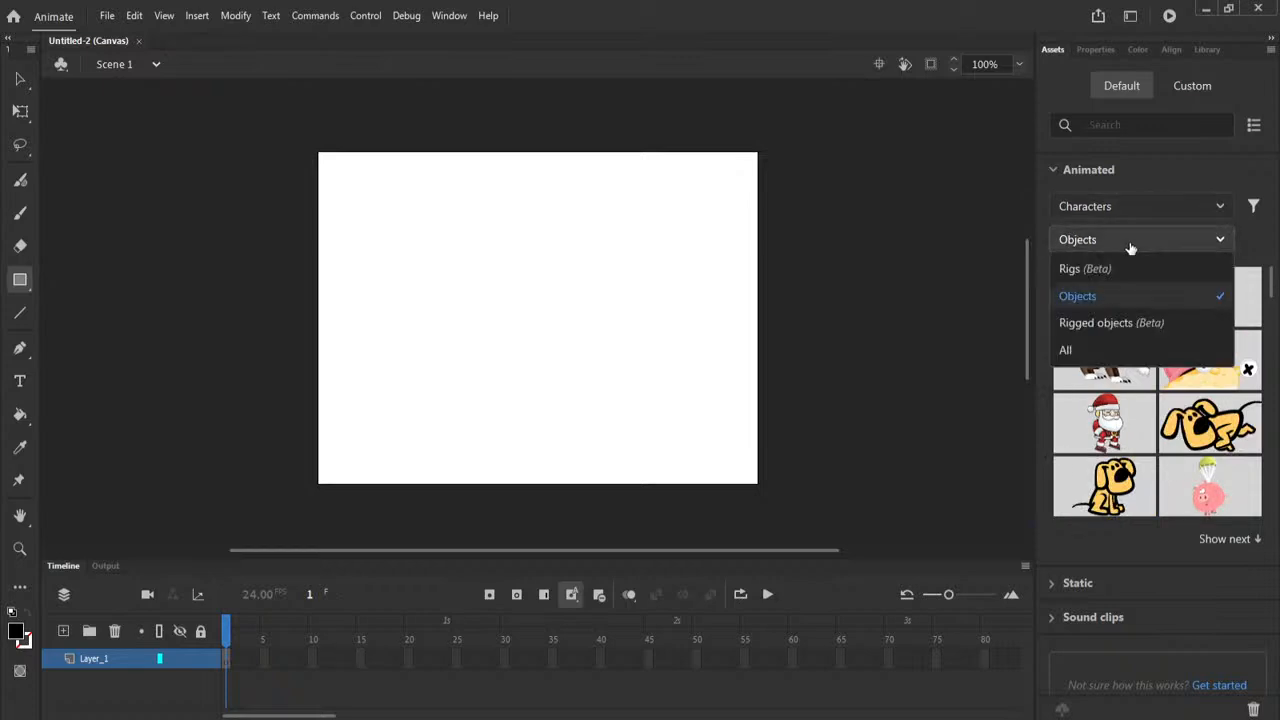
click(1255, 251)
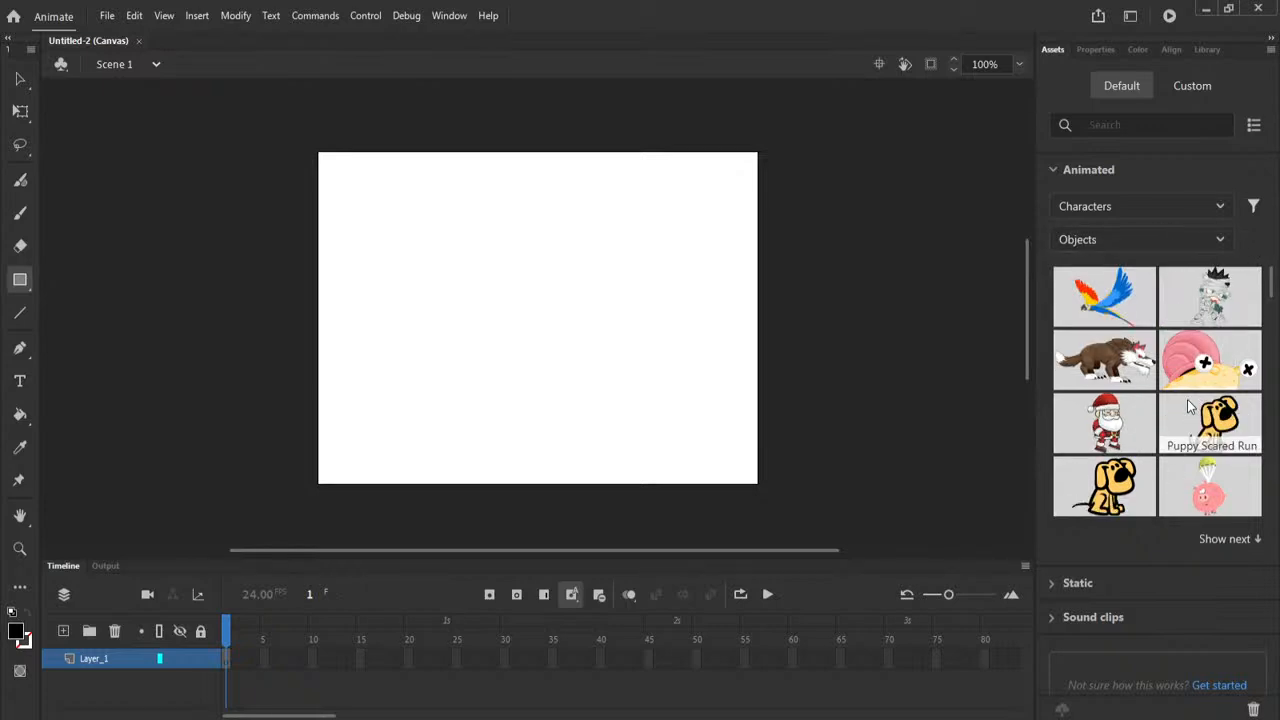
click(1107, 242)
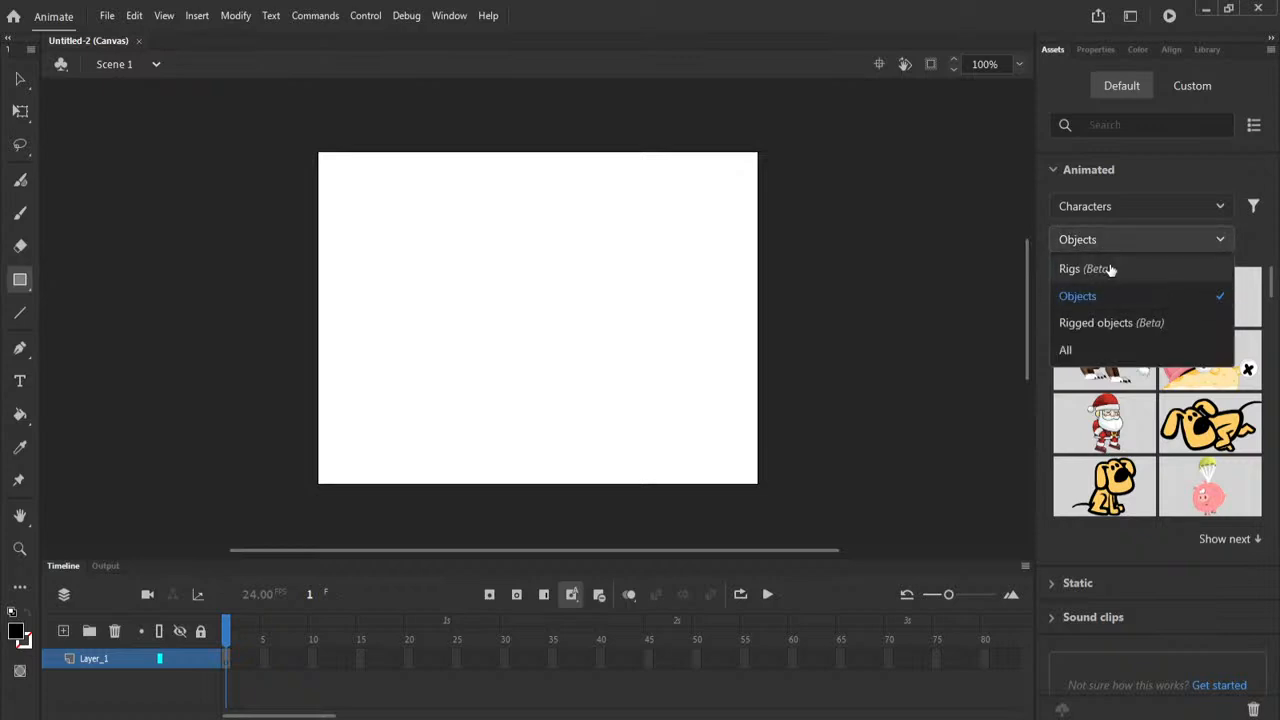
click(1110, 270)
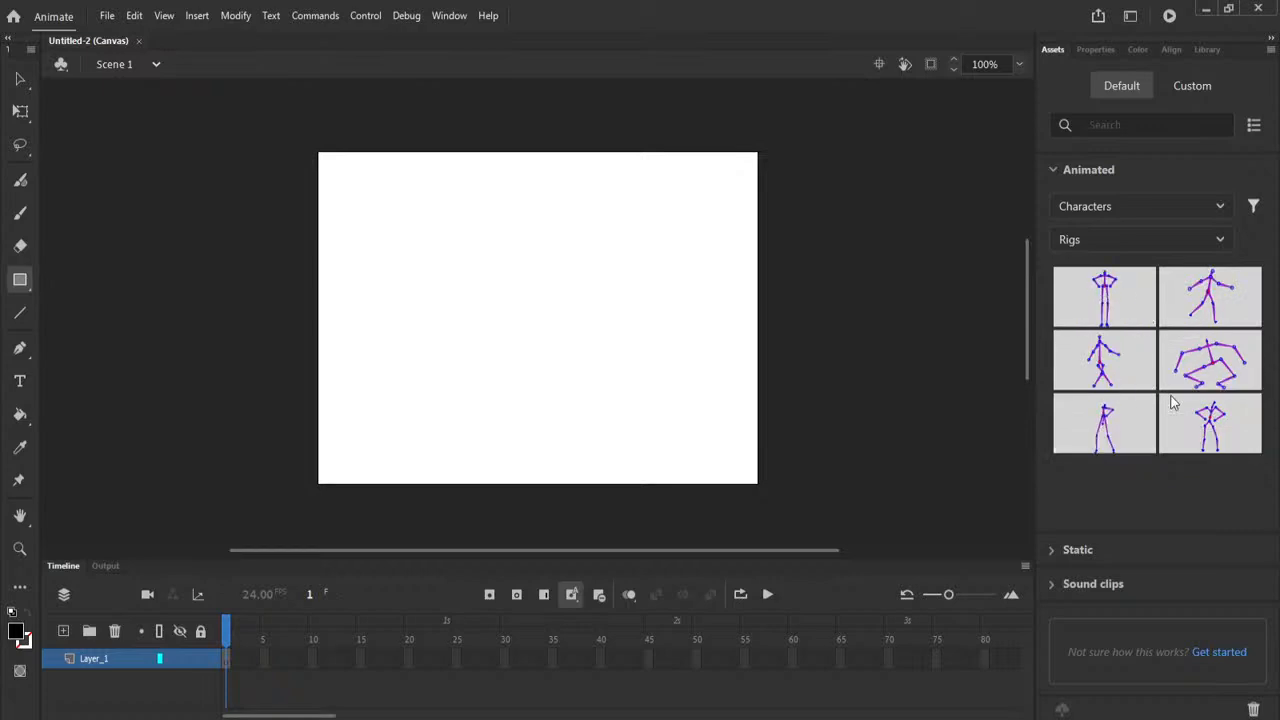
click(1111, 248)
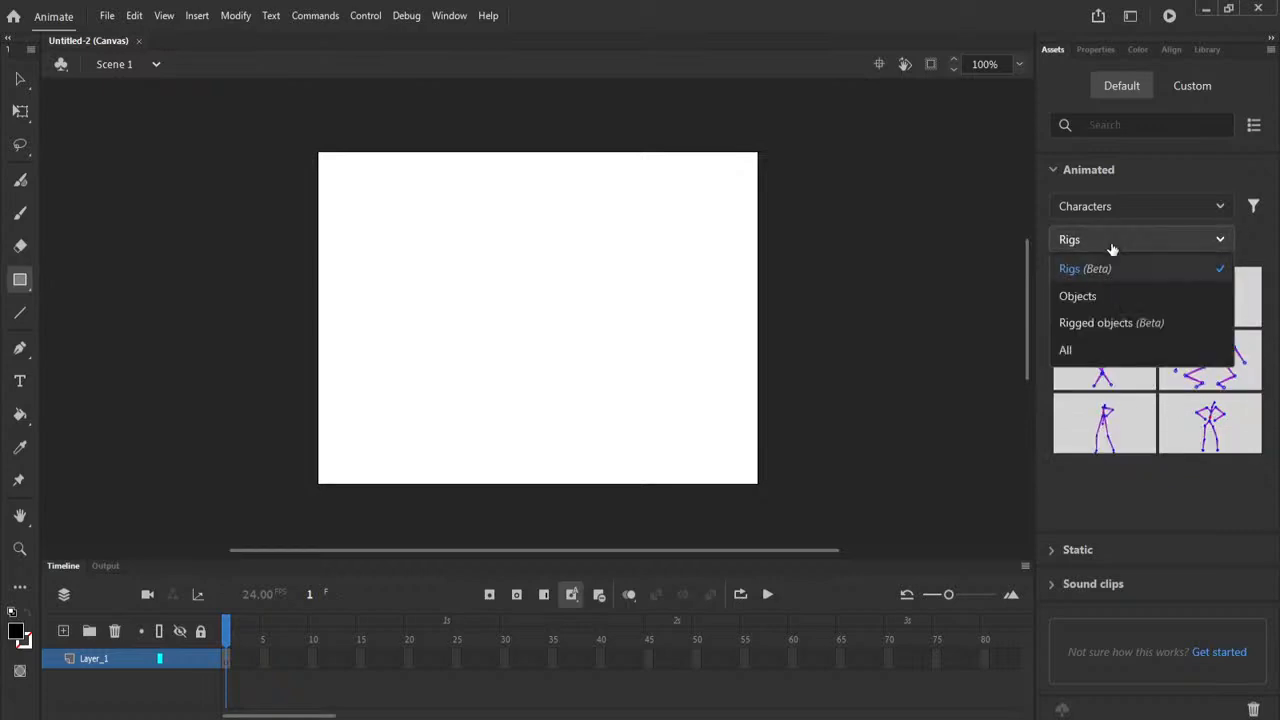
click(1145, 330)
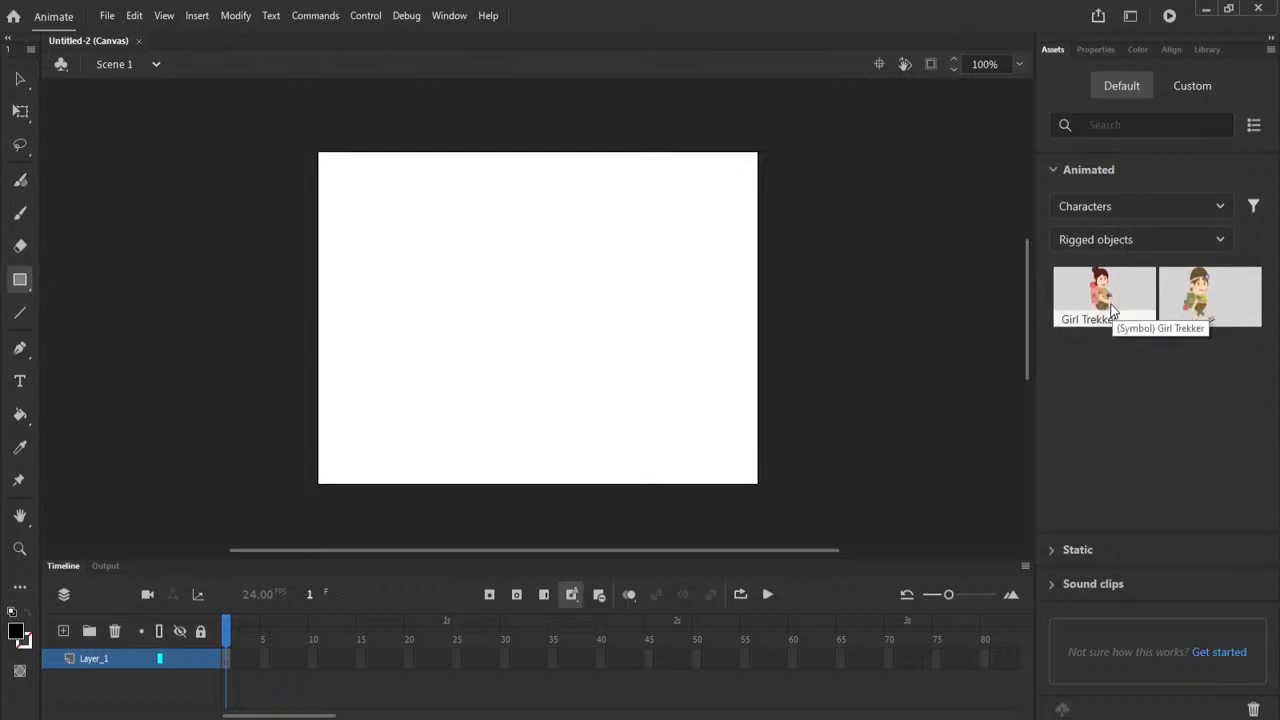
click(1119, 245)
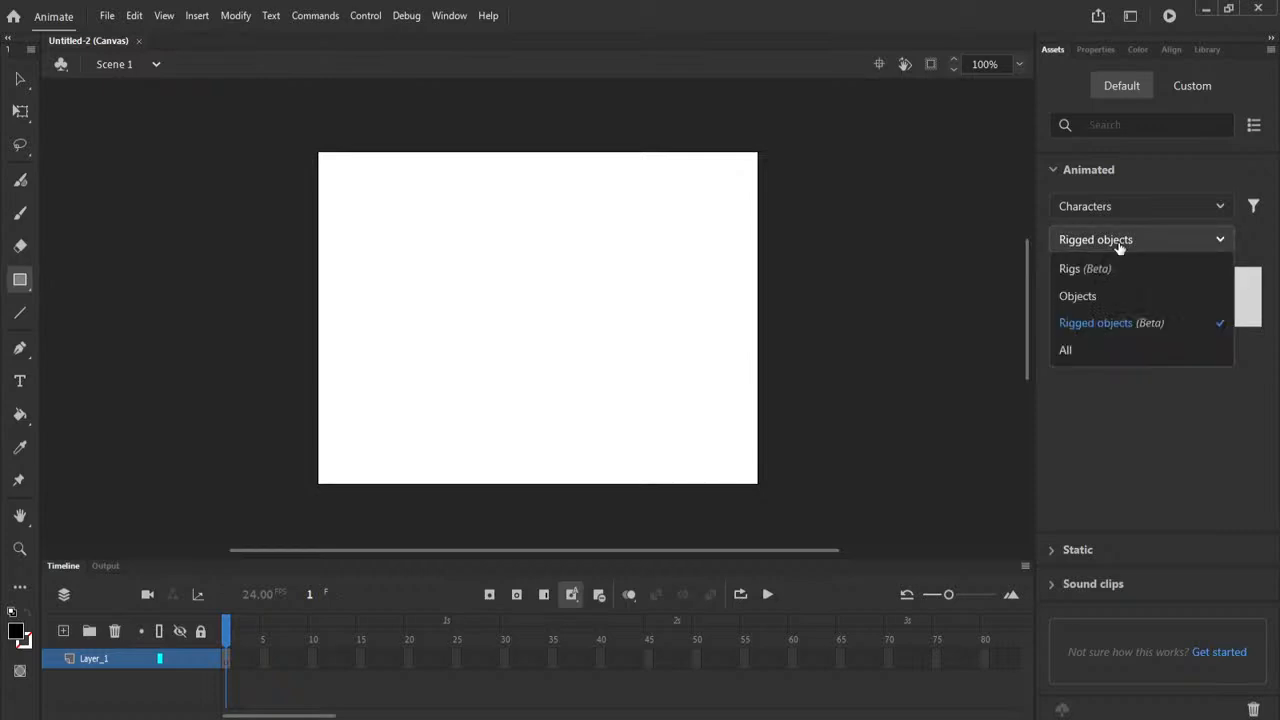
click(1132, 356)
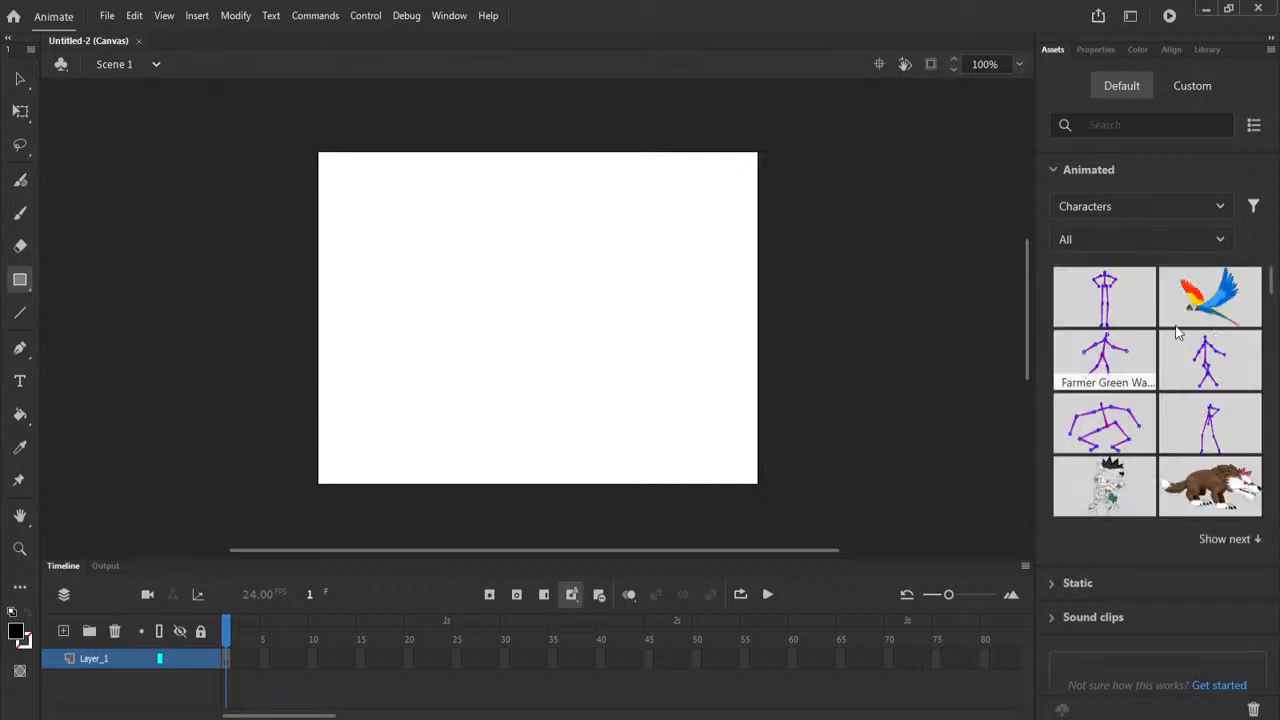
click(1110, 245)
click(1124, 298)
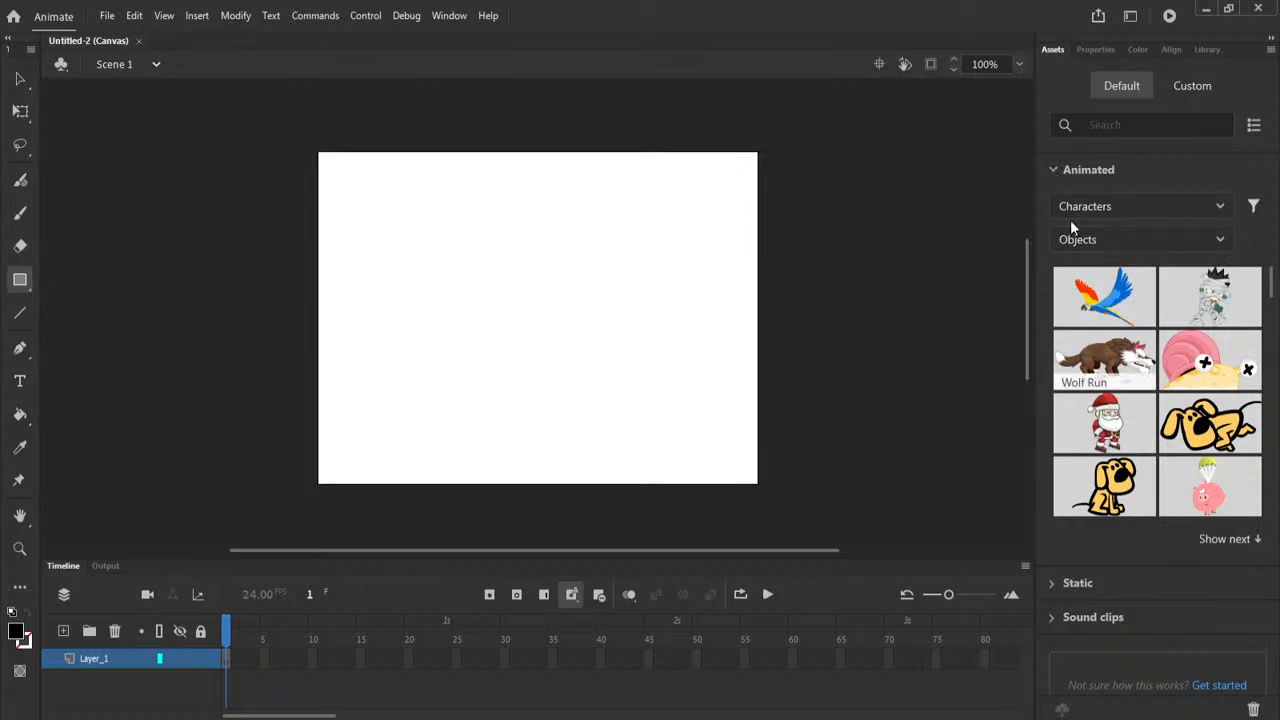
Collapse the animated assets and browse the static ones by Characters, Props, Backgrounds and All.
click(1054, 171)
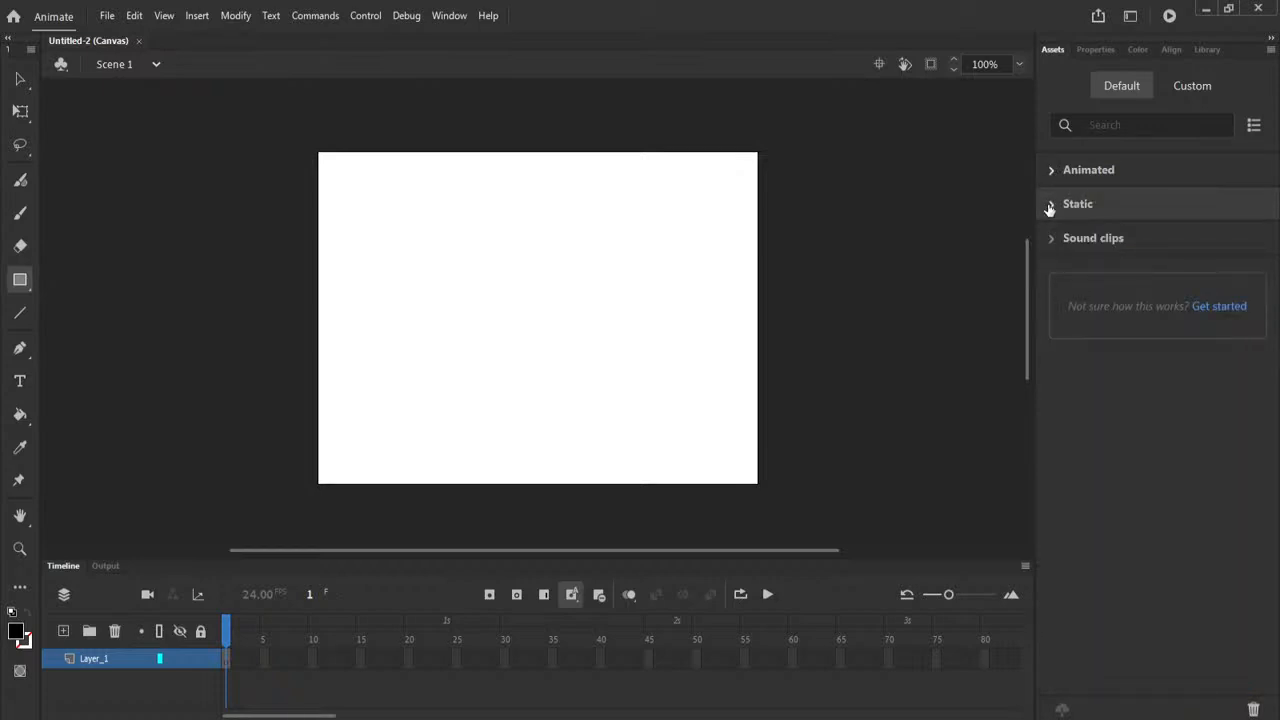
click(1049, 206)
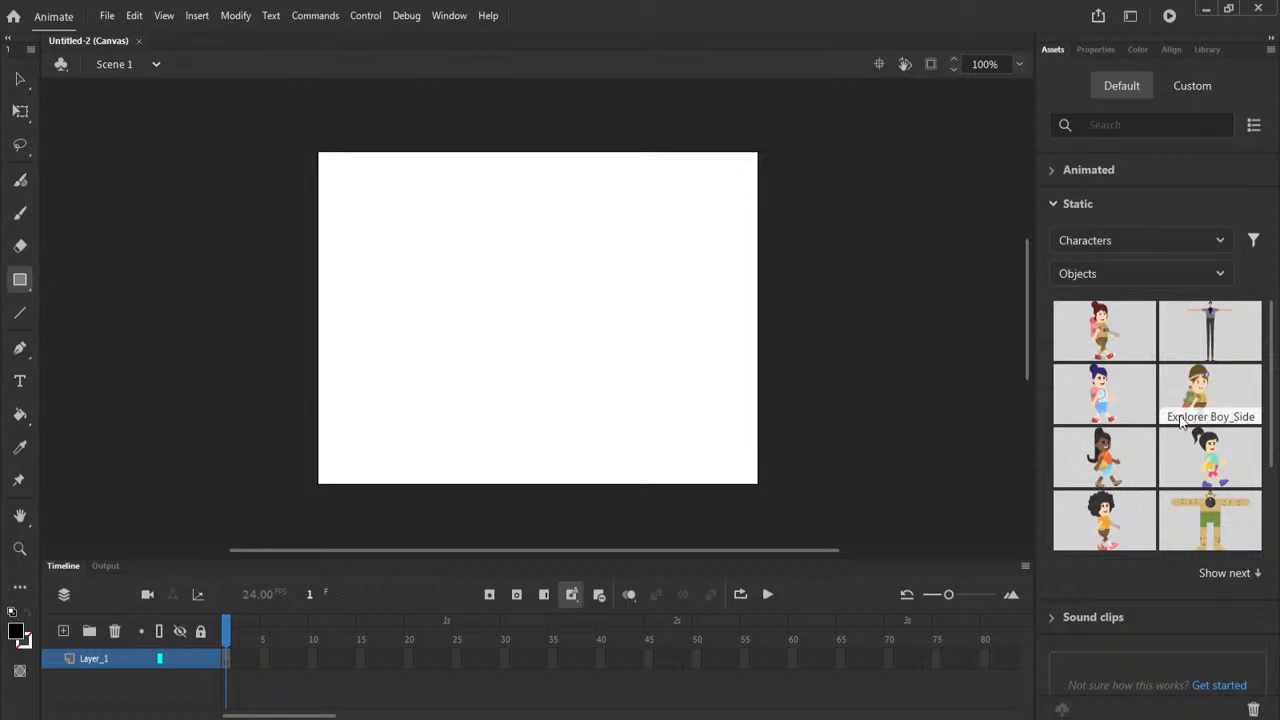
drag(1274, 416, 1266, 384)
click(1114, 242)
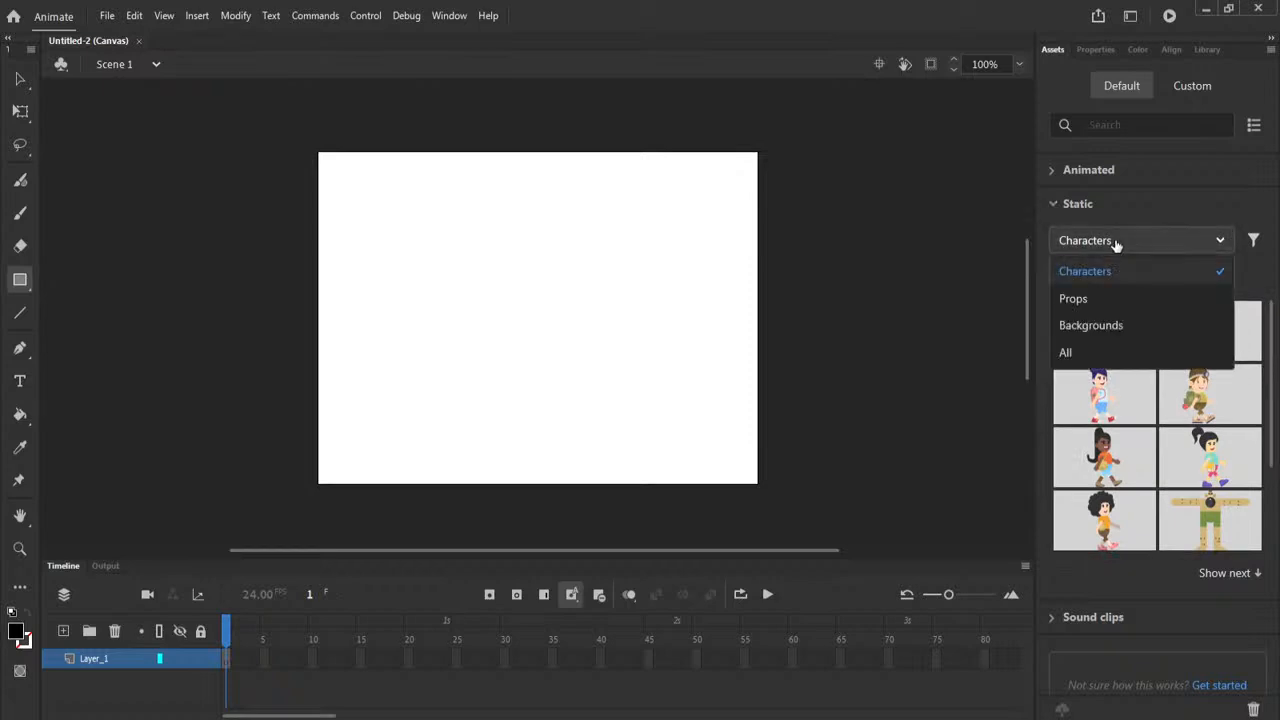
click(1131, 299)
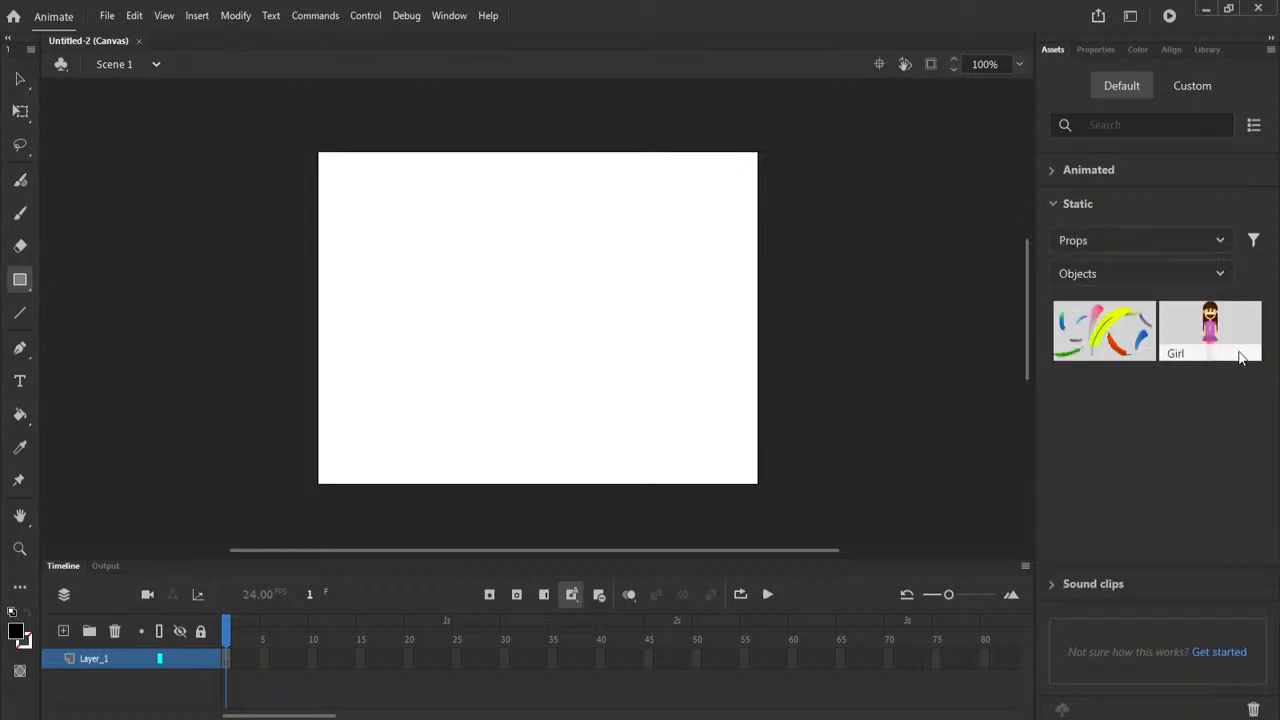
click(1112, 244)
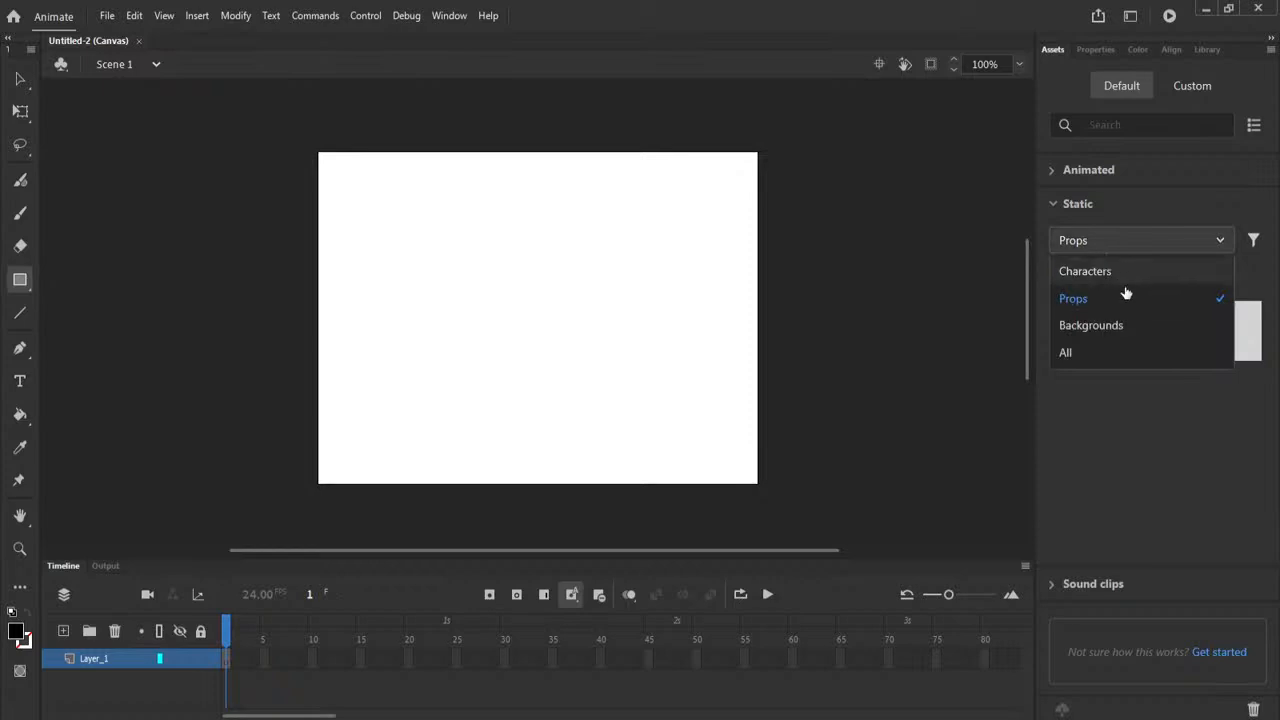
click(1092, 326)
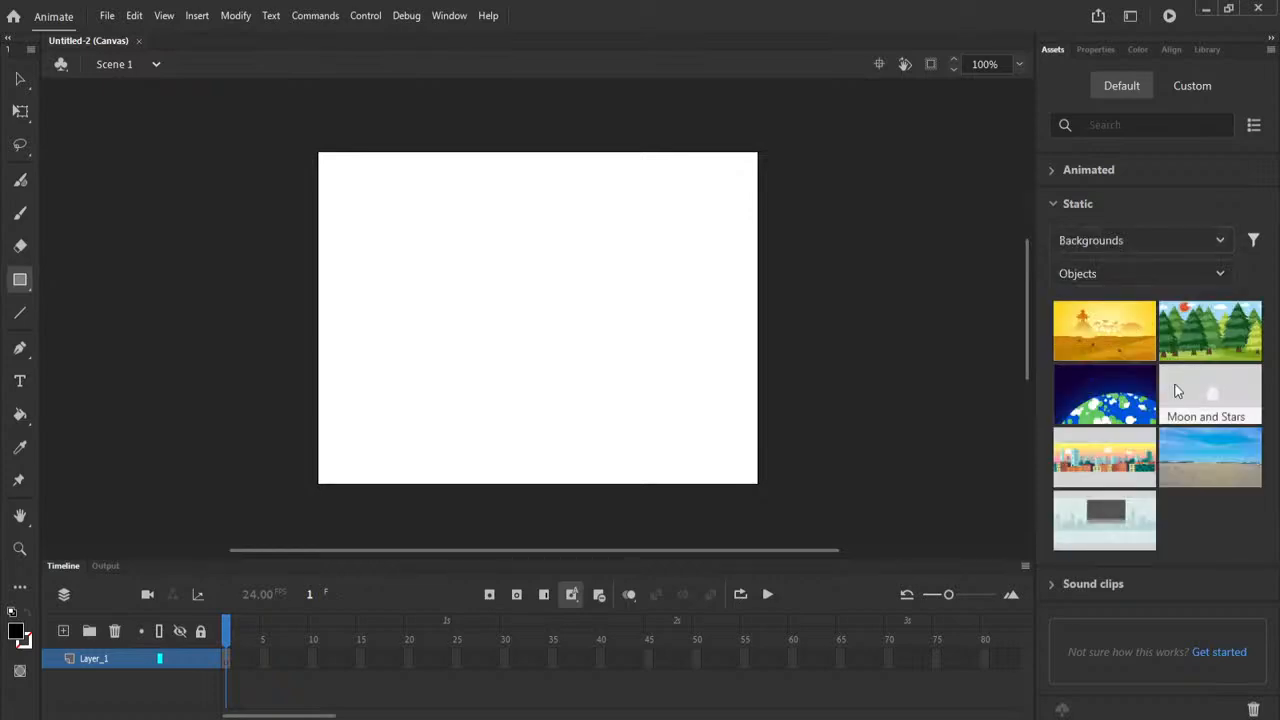
click(1126, 240)
click(1120, 352)
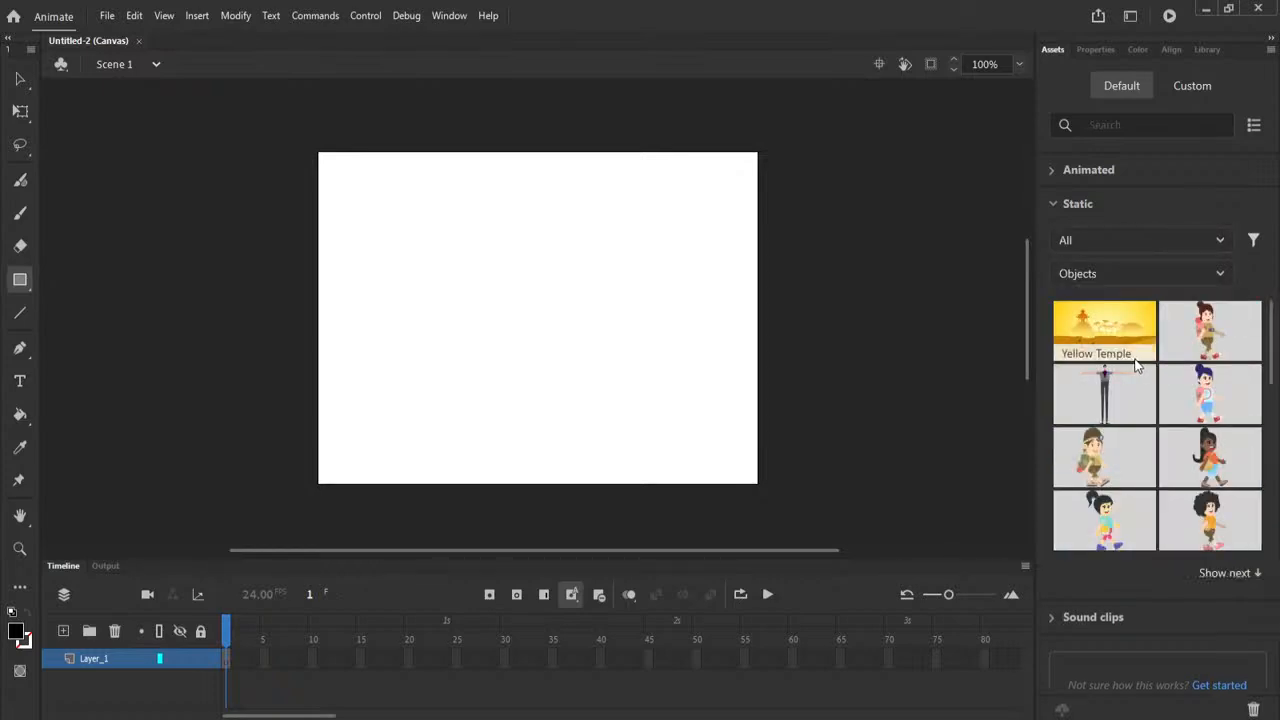
Examine the static characters filtered by Rigs and Rigged objects, and return the filter to Objects.
click(1134, 252)
click(1137, 267)
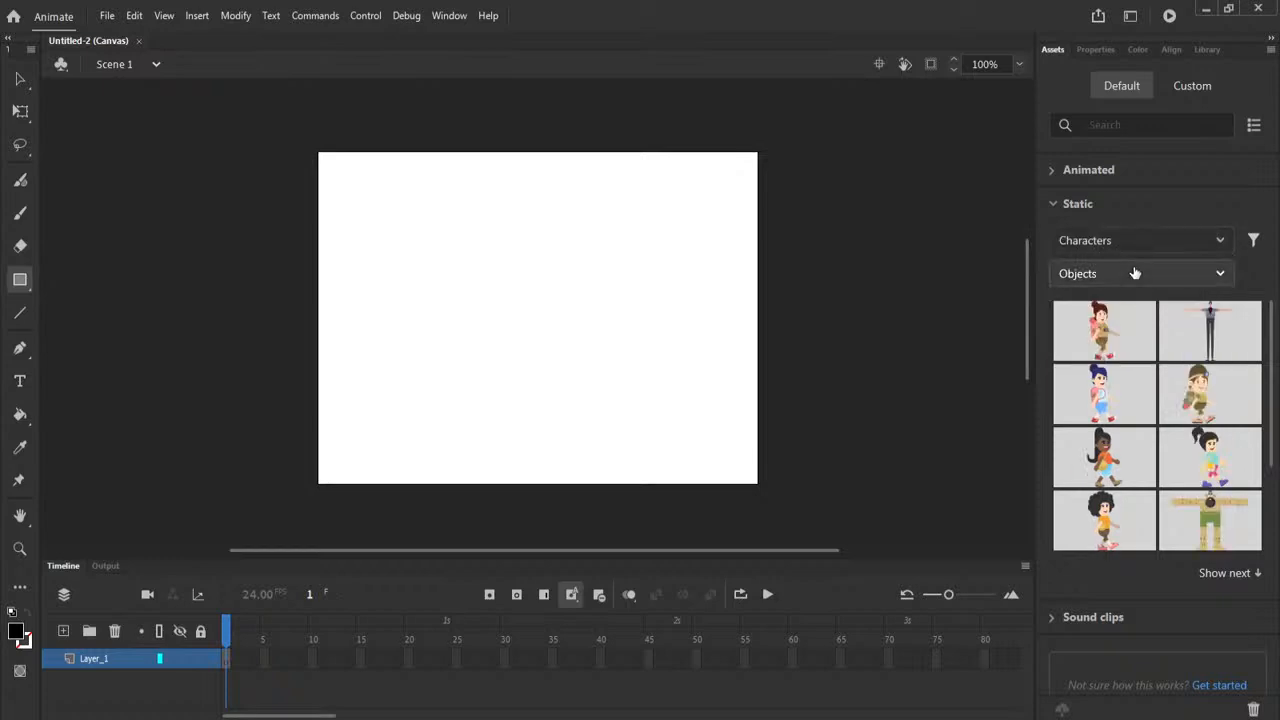
click(1137, 273)
click(1132, 305)
click(1134, 279)
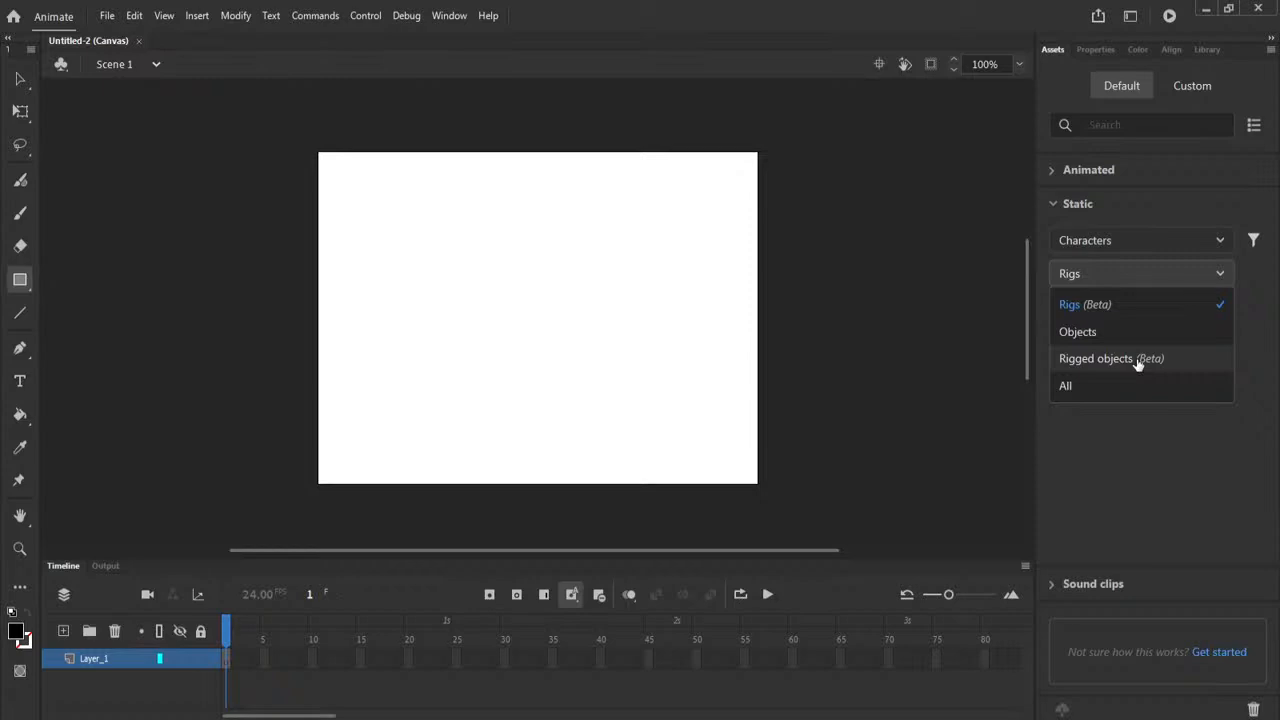
click(1137, 360)
click(1135, 276)
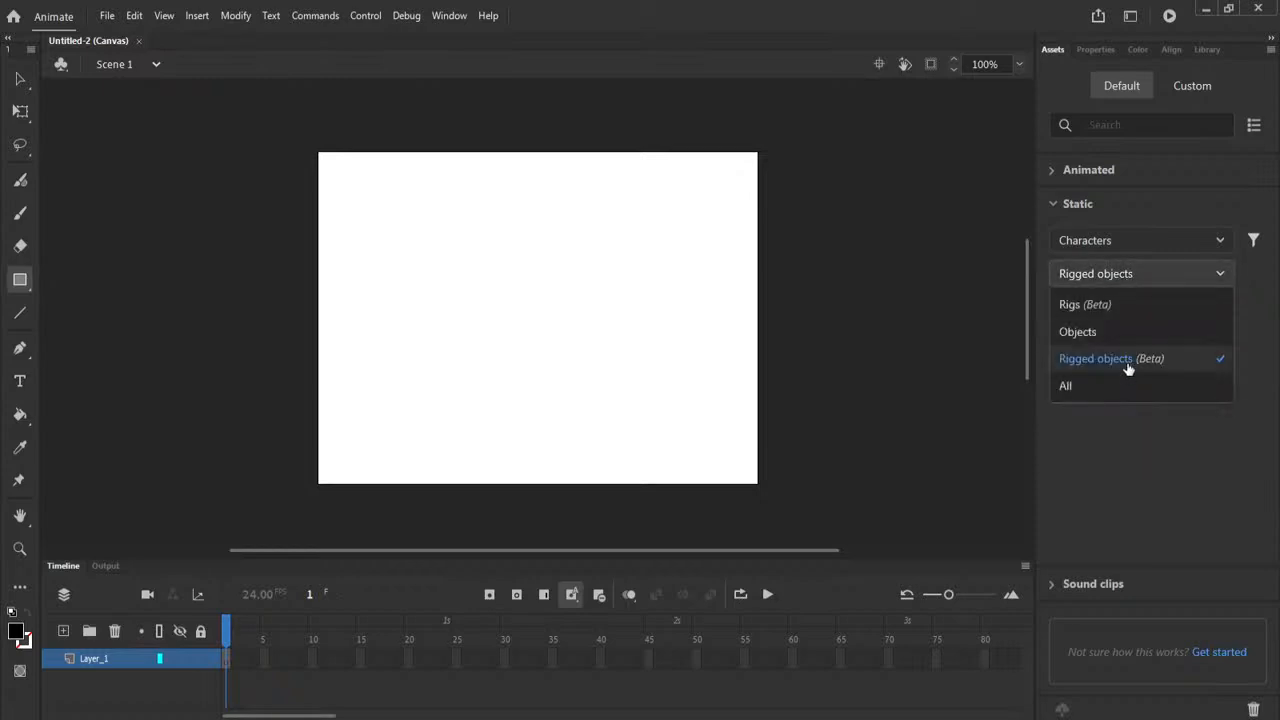
click(1118, 331)
Examine the static props filtered by Rigs, and return the filter to Objects.
click(1117, 244)
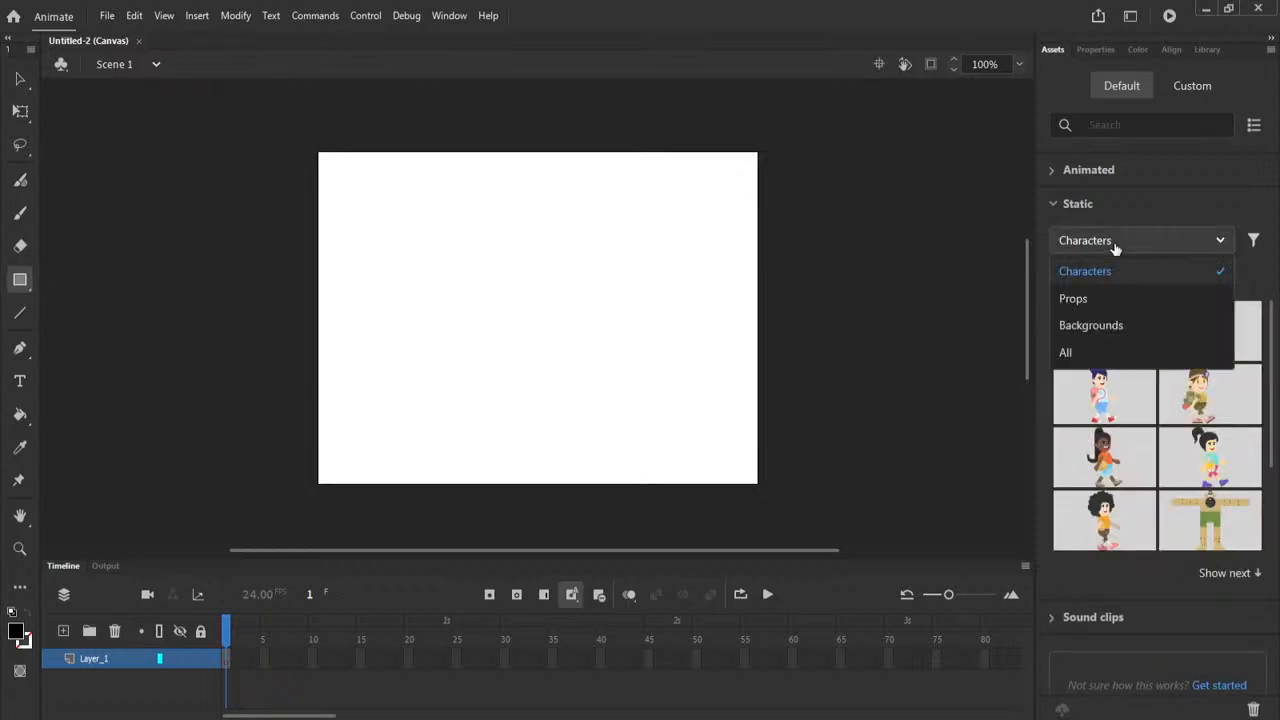
click(1122, 300)
click(1120, 276)
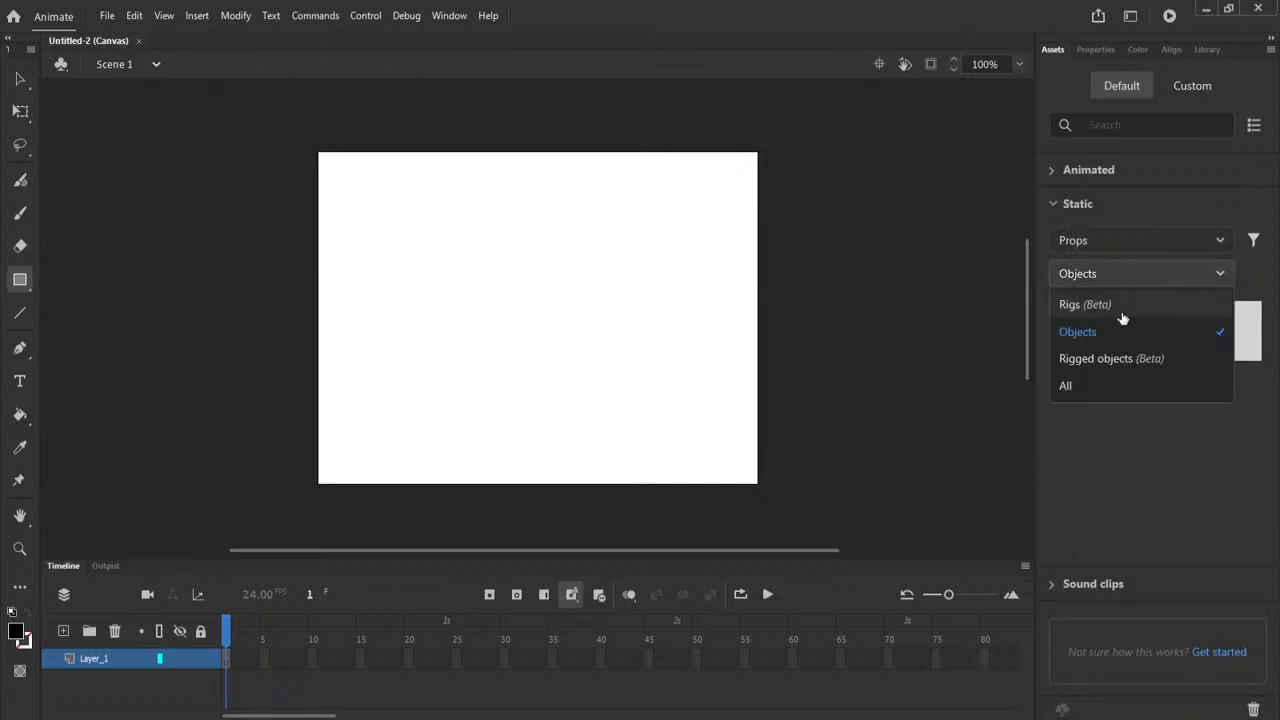
click(1122, 305)
click(1120, 276)
click(1120, 331)
Return the static assets to Characters, look through the list and collapse the static assets.
click(1115, 242)
click(1114, 273)
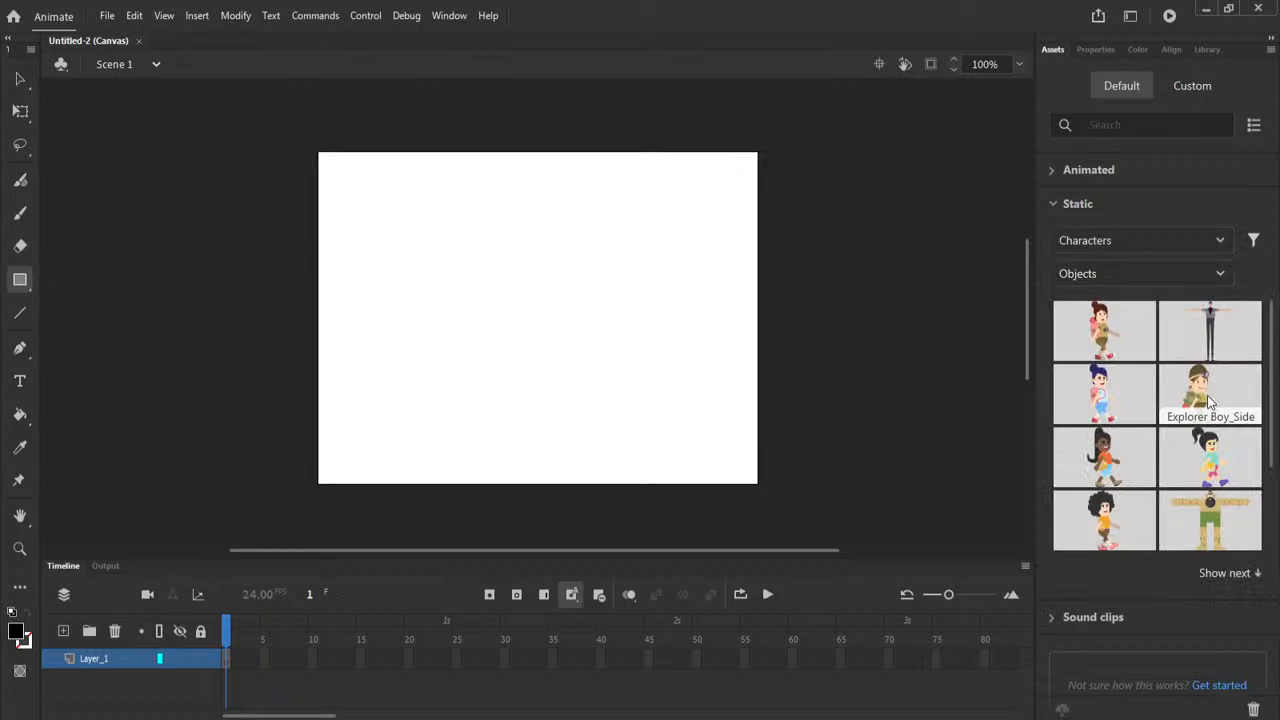
scroll(1273, 481, down, 1)
drag(1273, 481, 1269, 350)
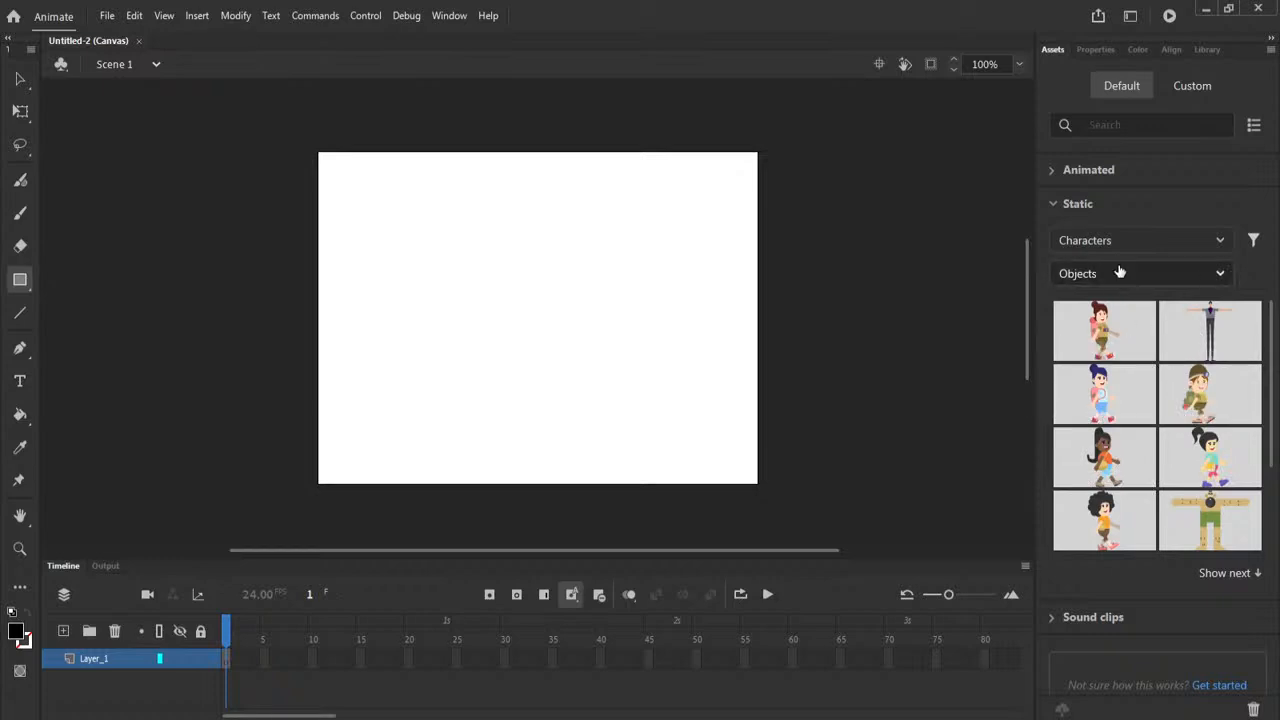
click(1053, 206)
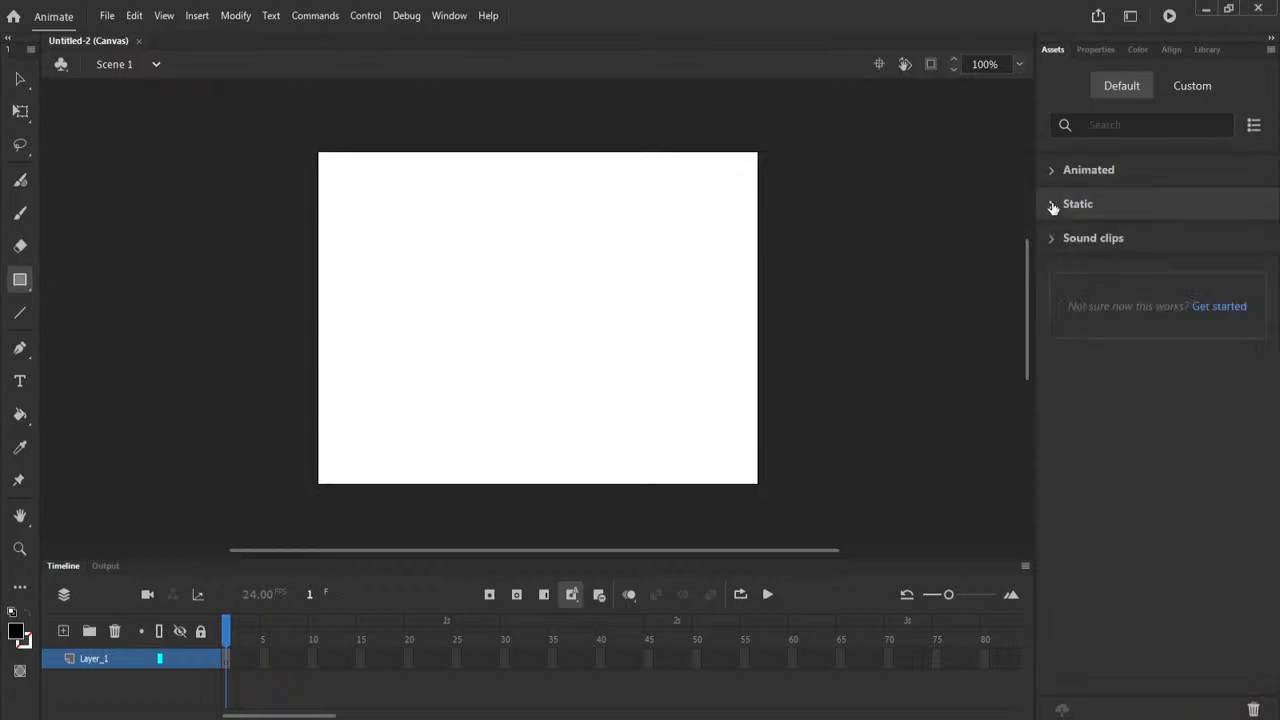
Expand the sound clips, filter them to Background scores, and preview and stop a World Music clip.
click(1056, 239)
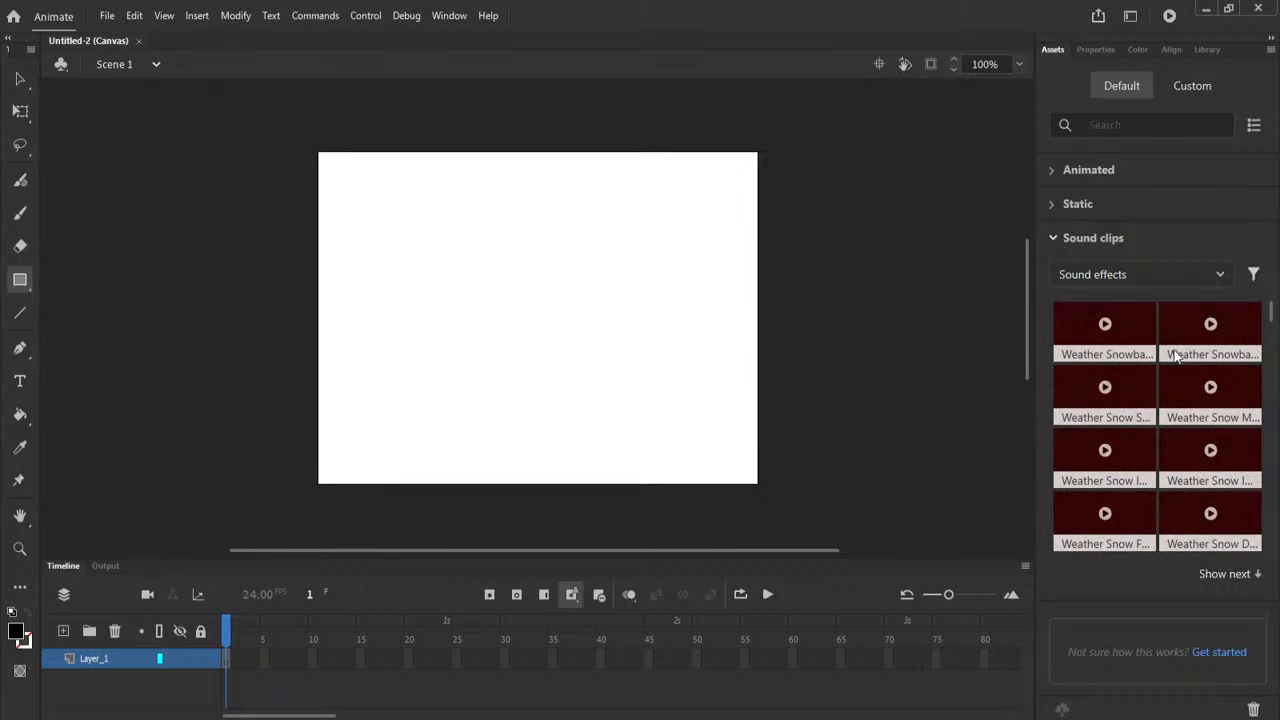
click(1106, 275)
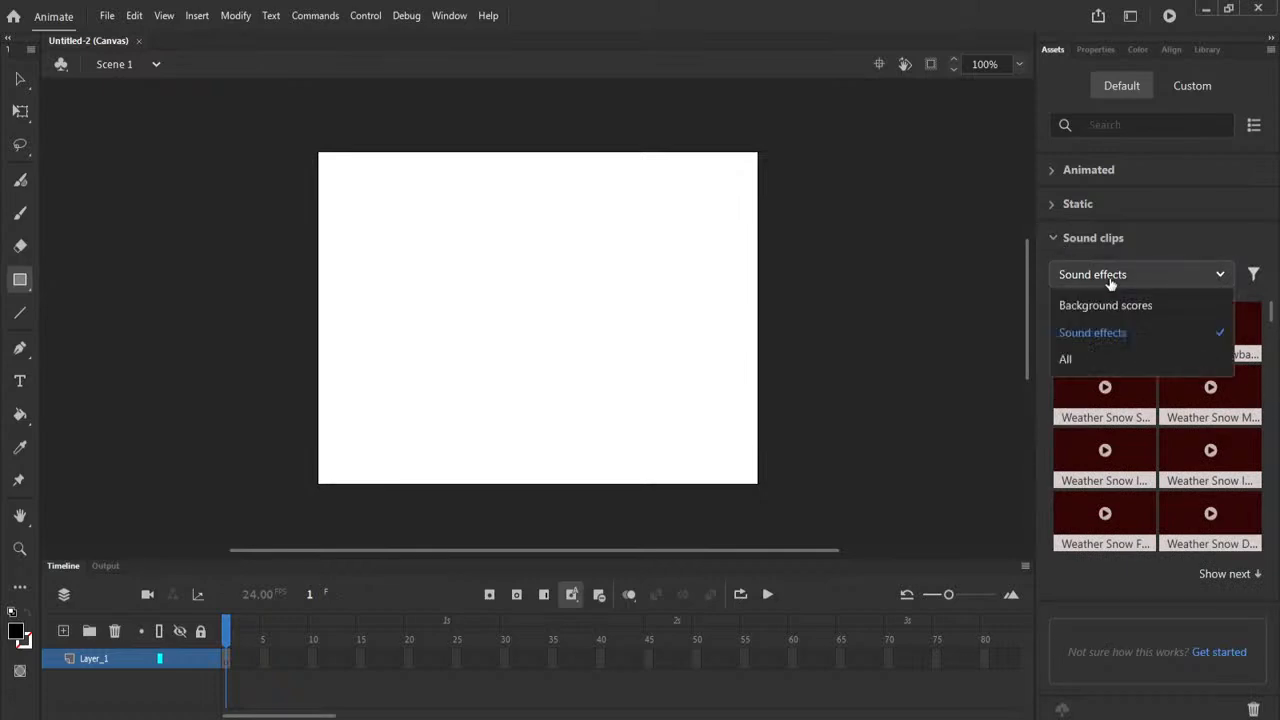
click(1166, 308)
click(1105, 390)
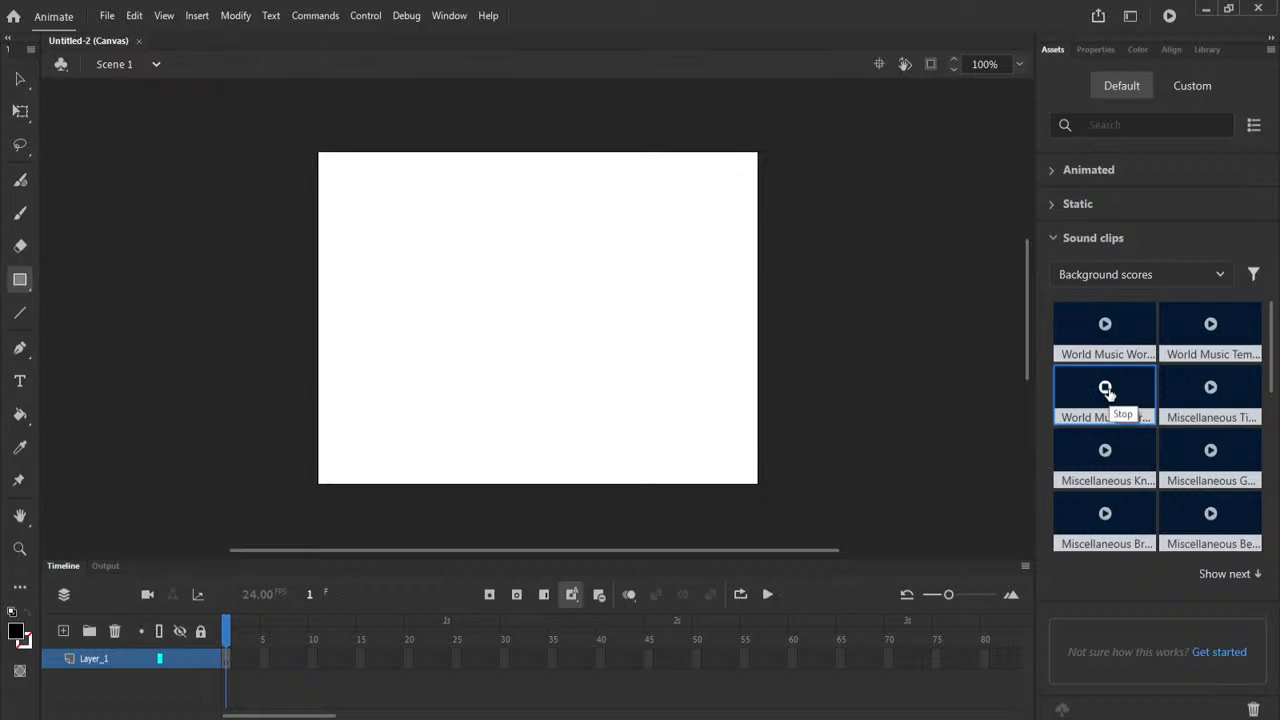
click(1107, 391)
Filter the sound clips to Sound effects, look through the list and preview a Cartoon Effects clip.
click(1120, 285)
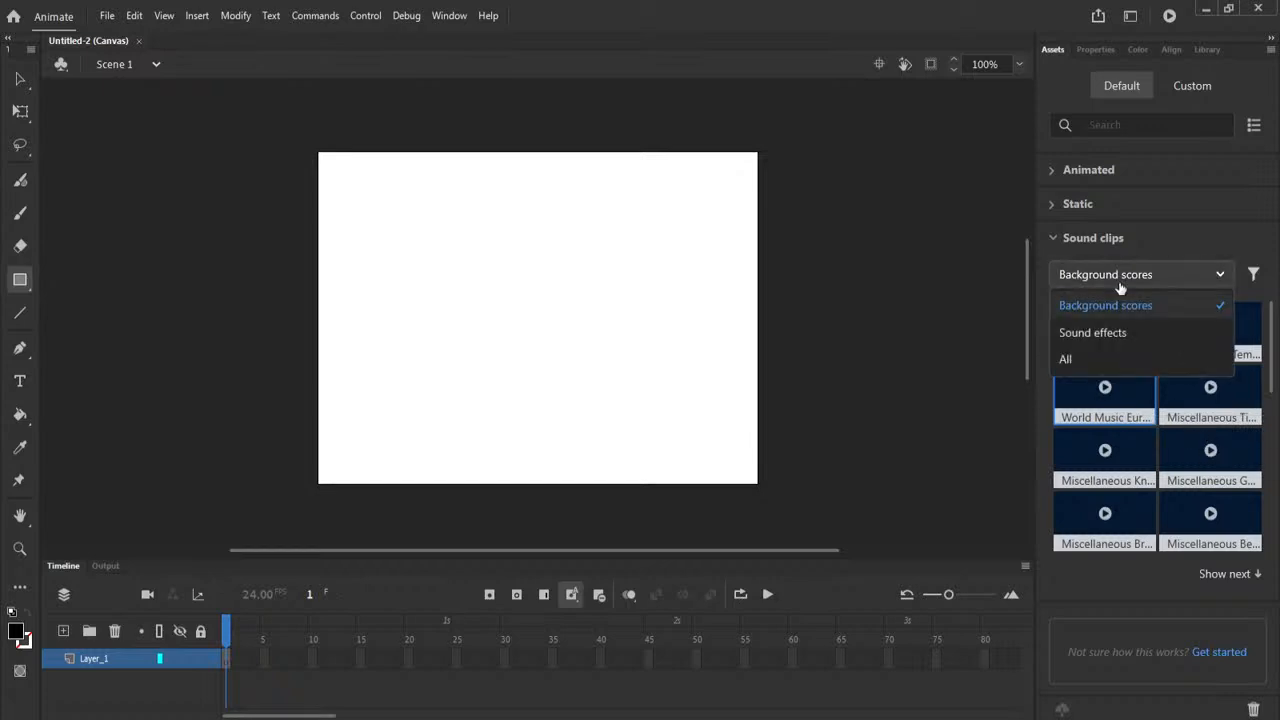
click(1135, 336)
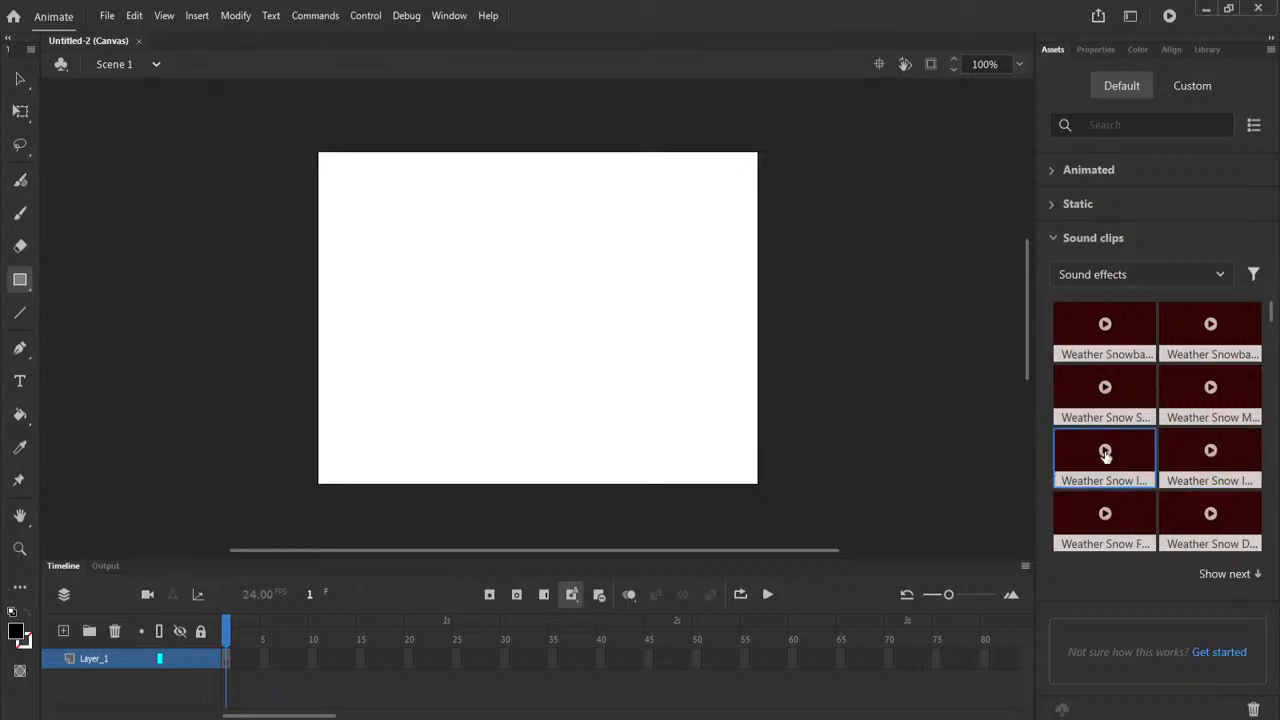
scroll(1117, 446, down, 5)
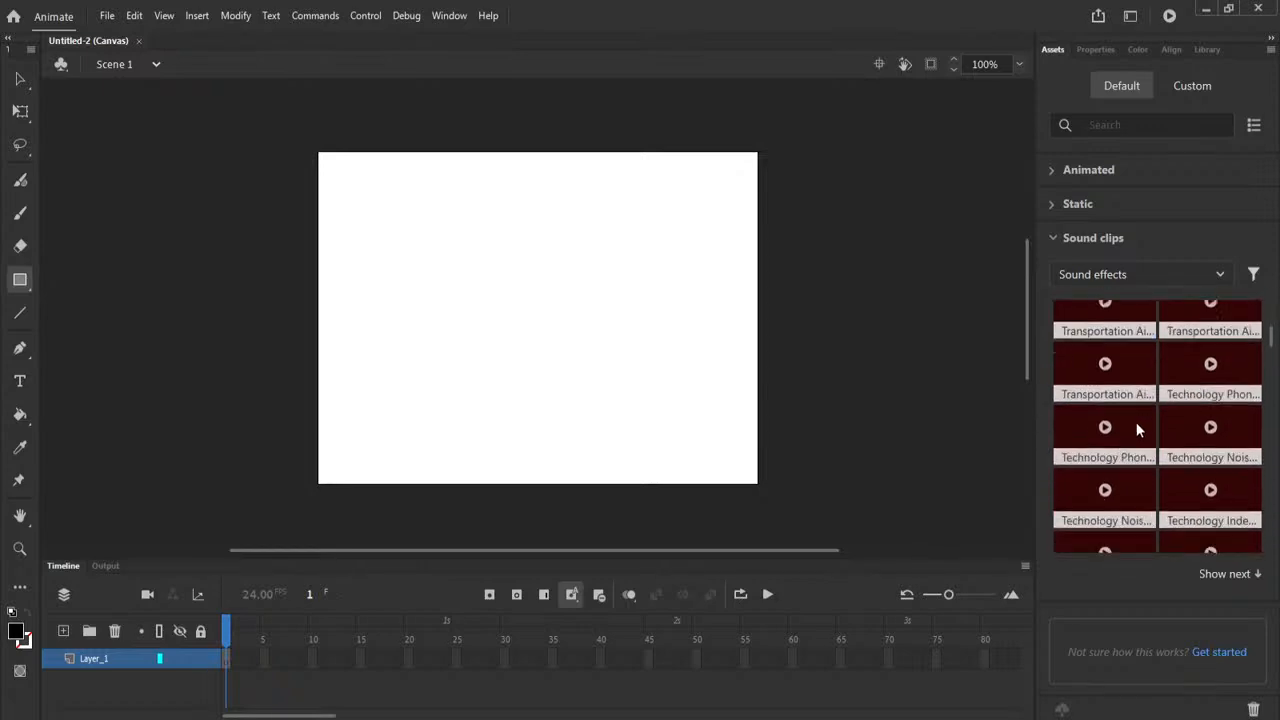
drag(1273, 342, 1278, 477)
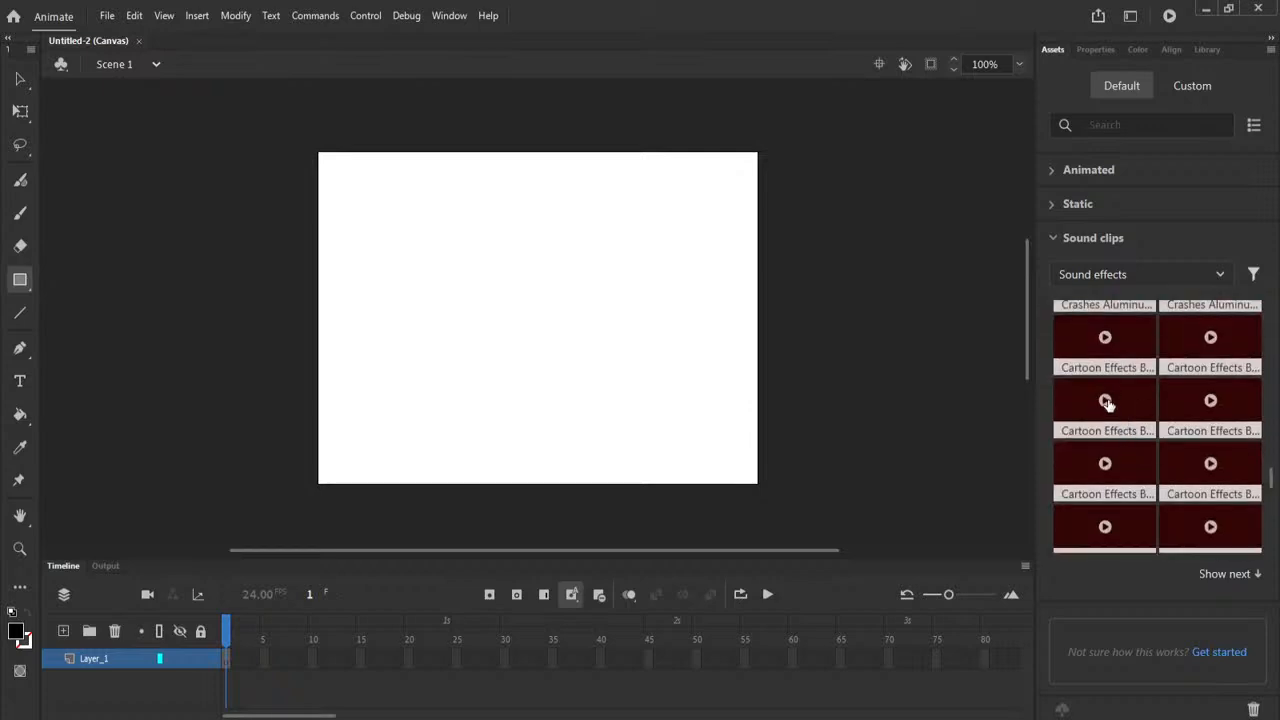
click(1105, 401)
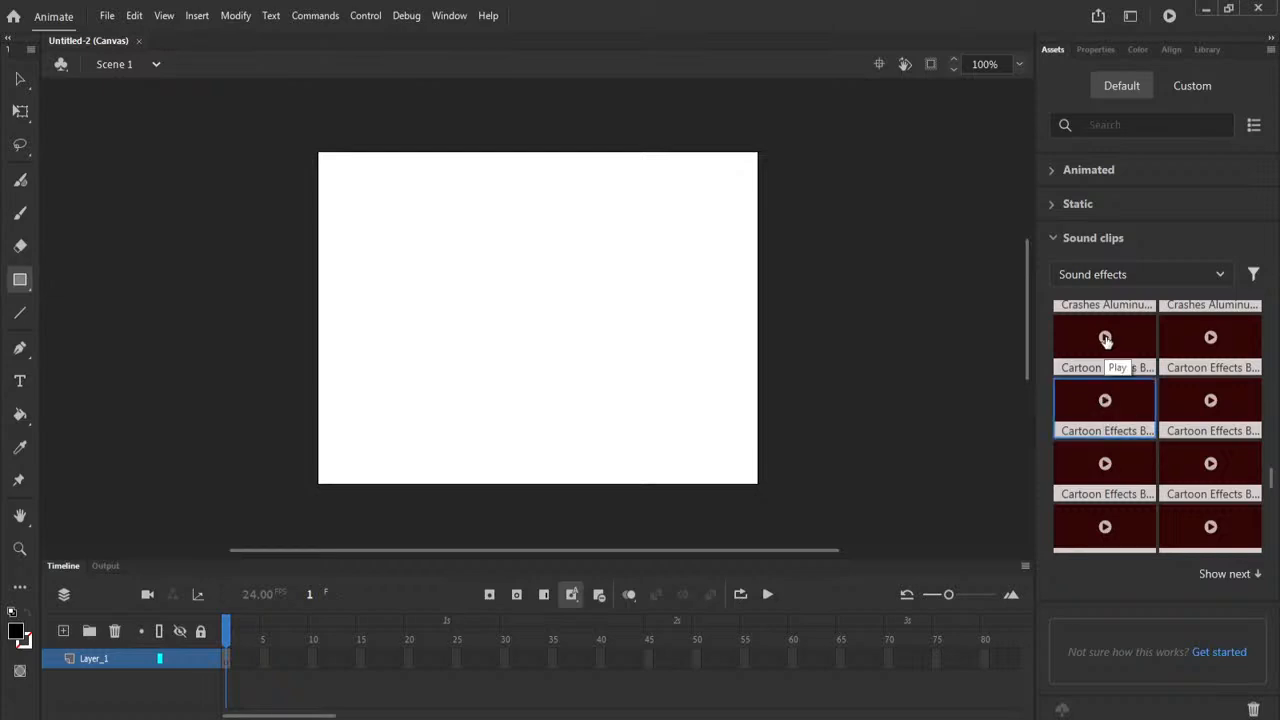
drag(1271, 484, 1268, 286)
Collapse the sound clips, look at the Custom assets and return to the Default ones.
click(1160, 275)
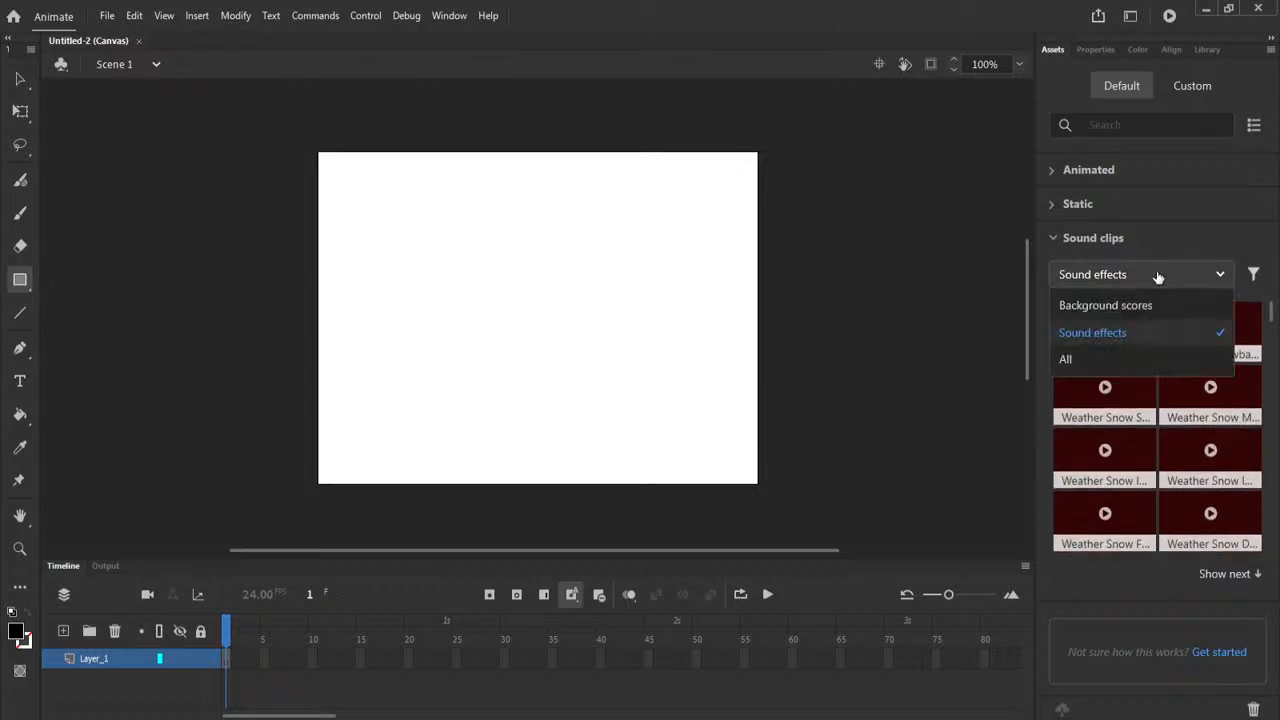
click(1089, 242)
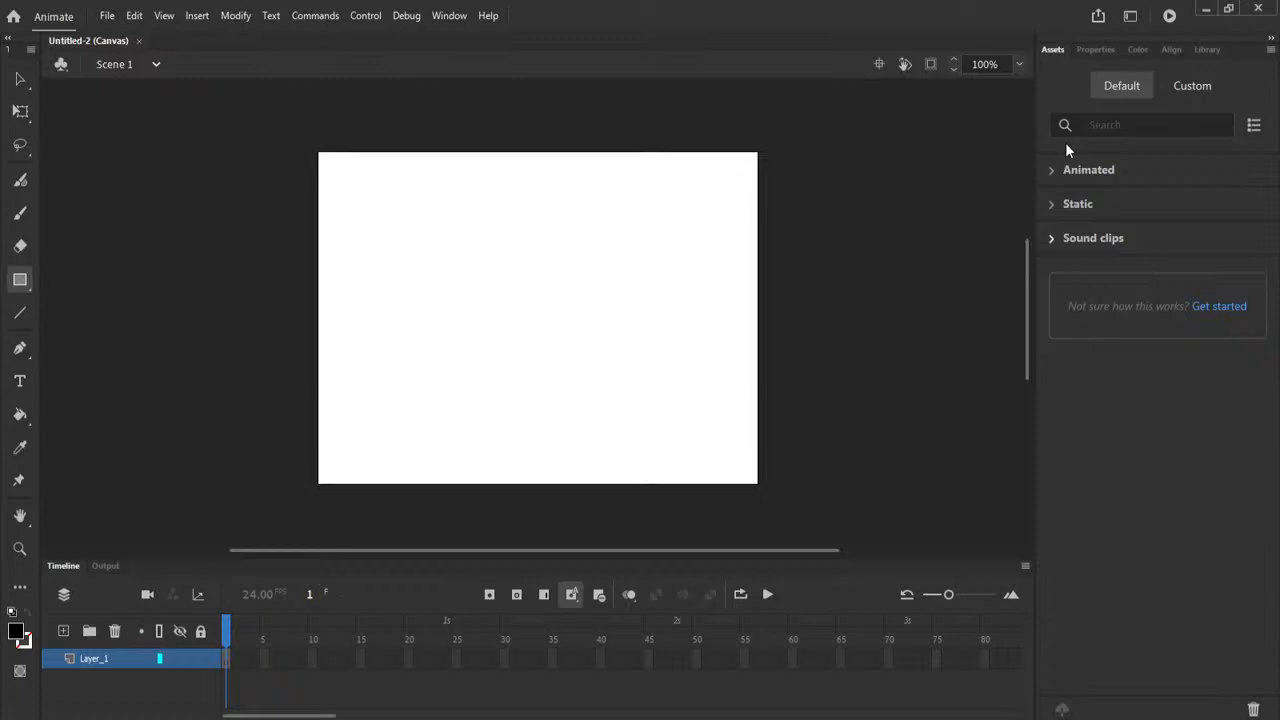
click(1195, 88)
click(1120, 92)
Examine how the tool properties differ between the Rectangle, Classic Brush, Text and Eraser tools.
click(1097, 52)
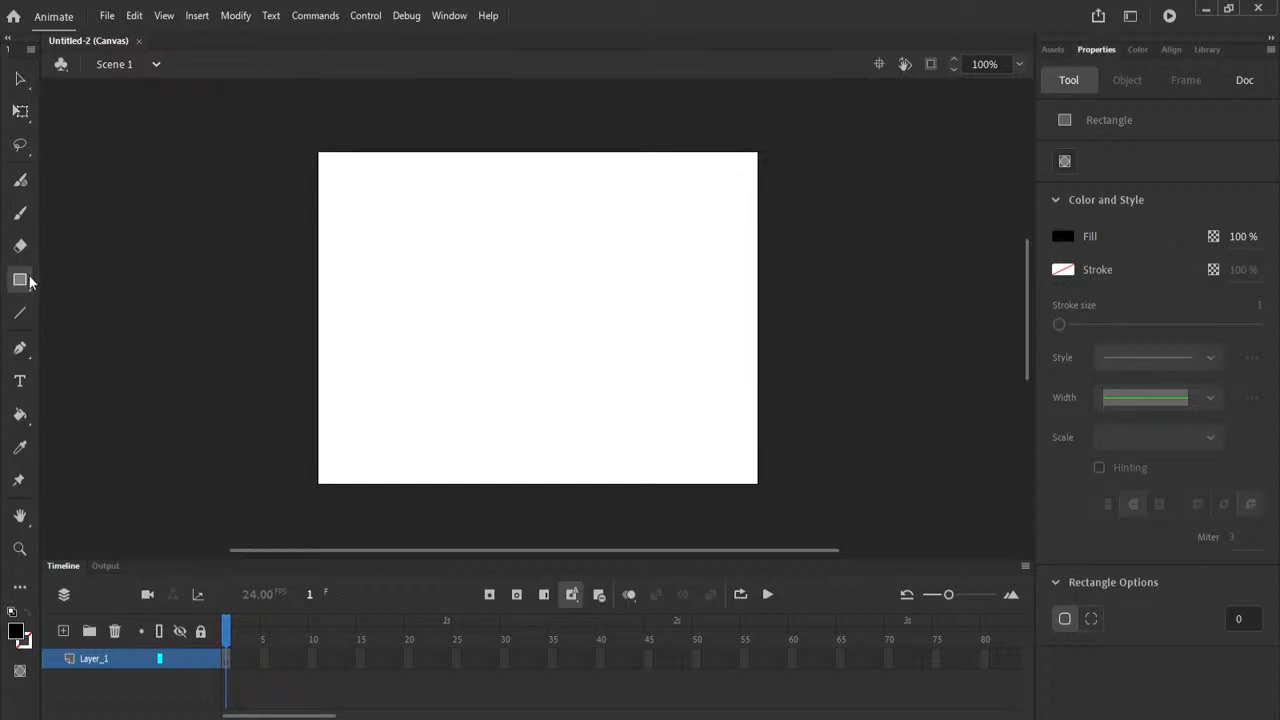
click(21, 221)
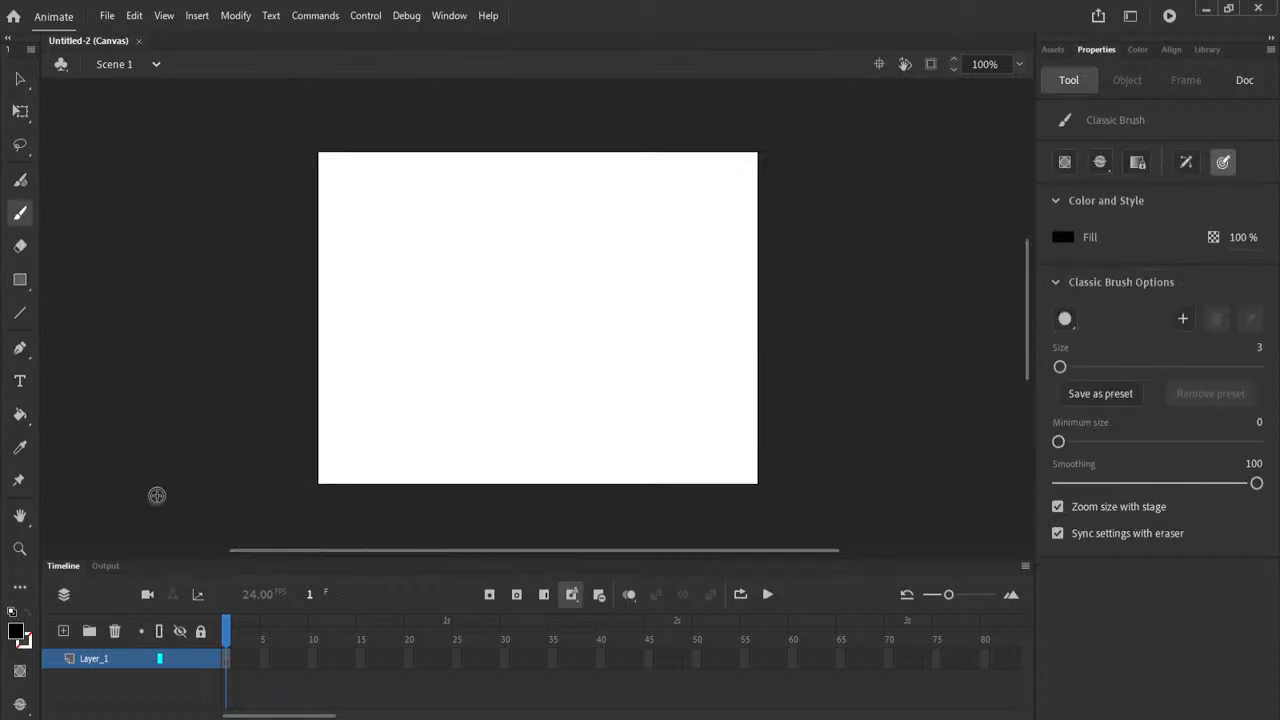
click(20, 382)
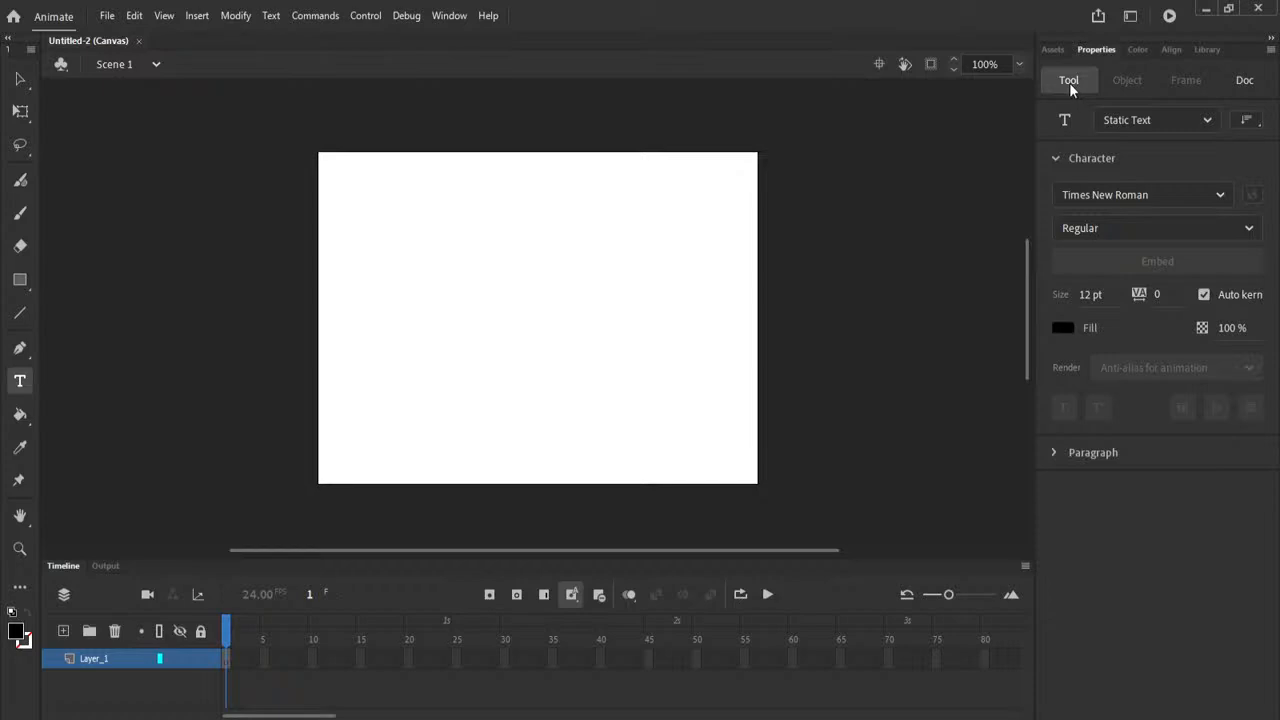
click(18, 481)
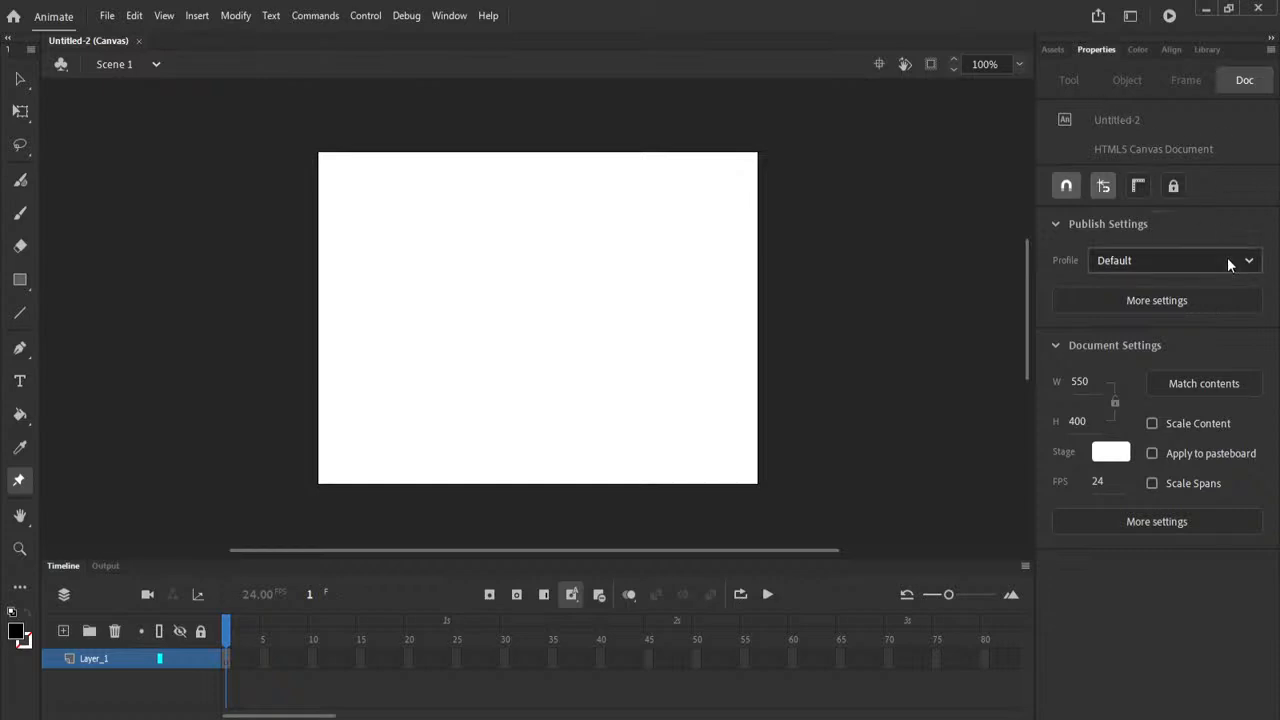
click(18, 283)
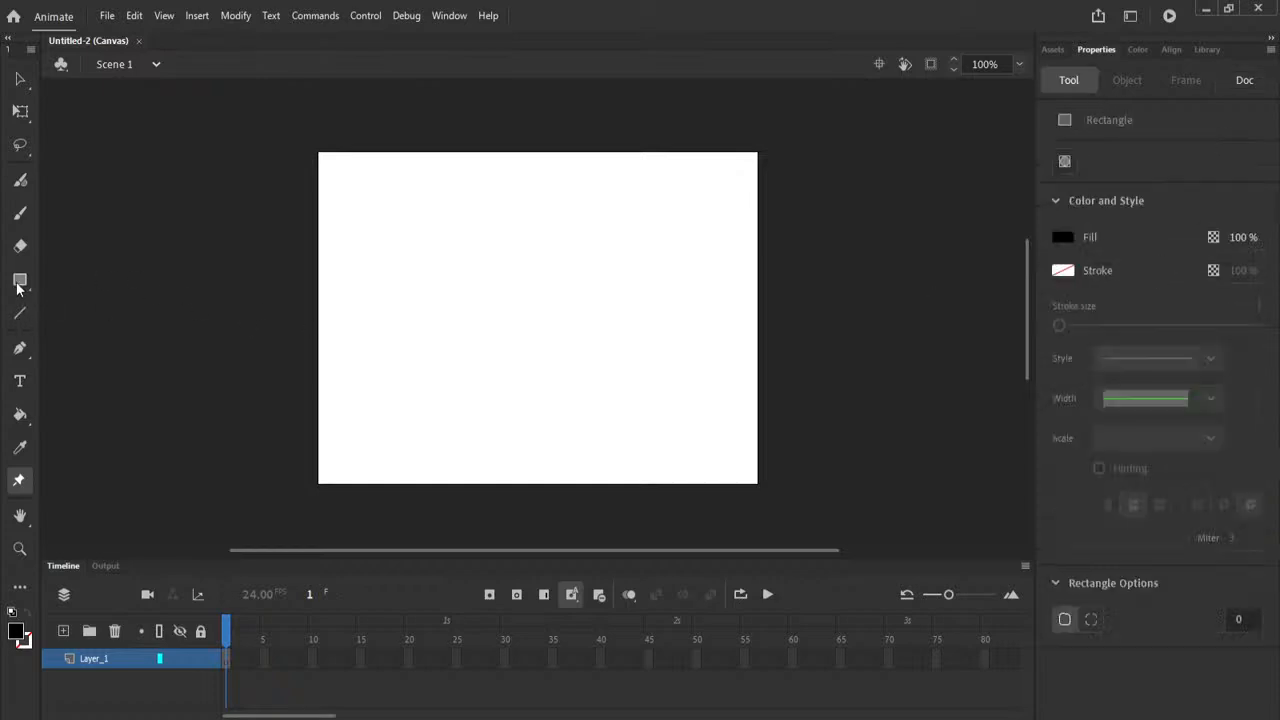
click(20, 246)
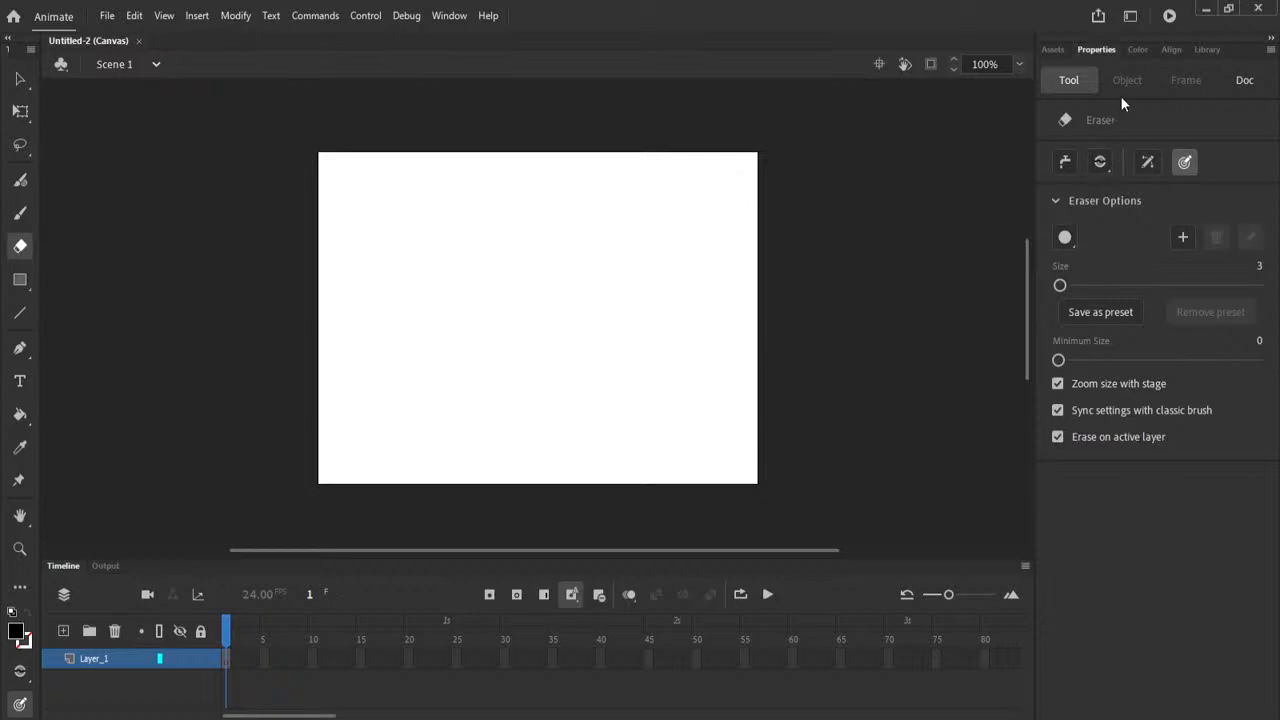
Draw the outline of a face with ears, wavy hair and a nose using the Classic Brush in black at size 3.
click(21, 215)
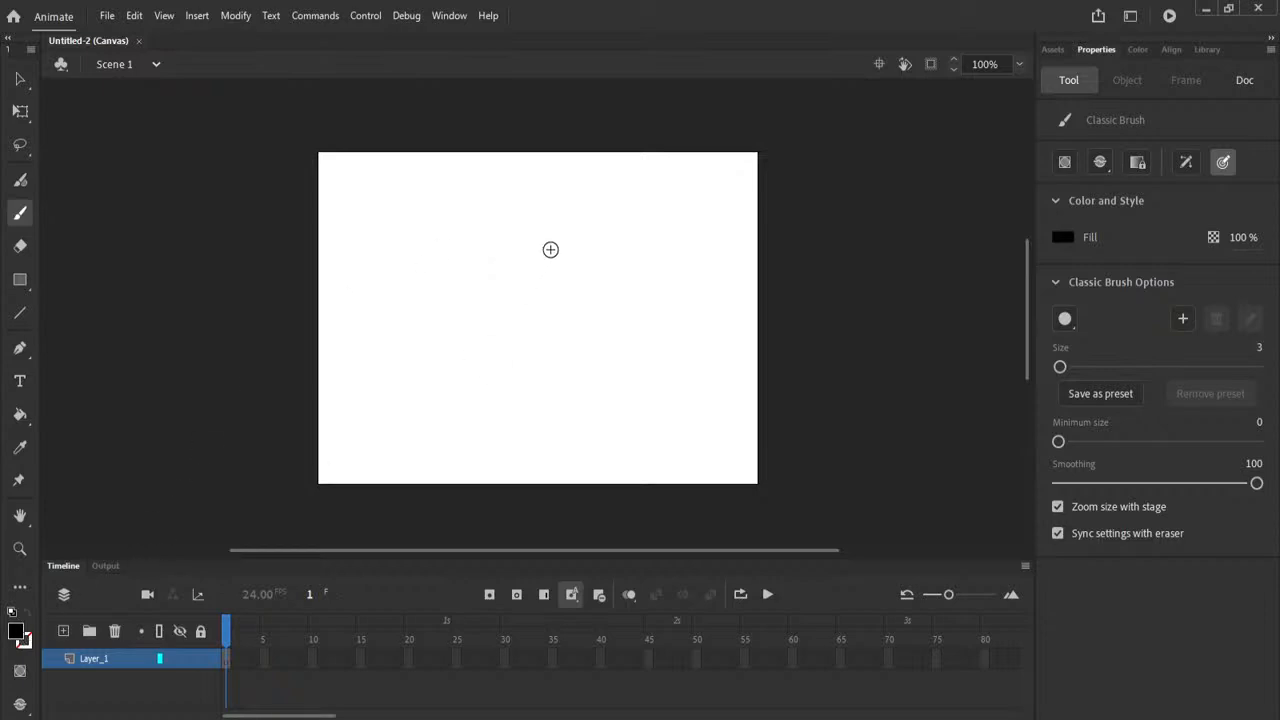
mouse_move(545, 209)
mouse_down()
mouse_move(465, 209)
mouse_move(468, 273)
mouse_move(454, 253)
mouse_move(441, 268)
mouse_move(451, 327)
mouse_move(467, 349)
mouse_move(477, 339)
mouse_move(506, 414)
mouse_move(565, 457)
mouse_move(593, 460)
mouse_move(637, 425)
mouse_move(650, 343)
mouse_move(653, 361)
mouse_move(668, 360)
mouse_move(674, 279)
mouse_move(670, 259)
mouse_move(656, 262)
mouse_move(650, 292)
mouse_move(640, 211)
mouse_move(546, 209)
mouse_up()
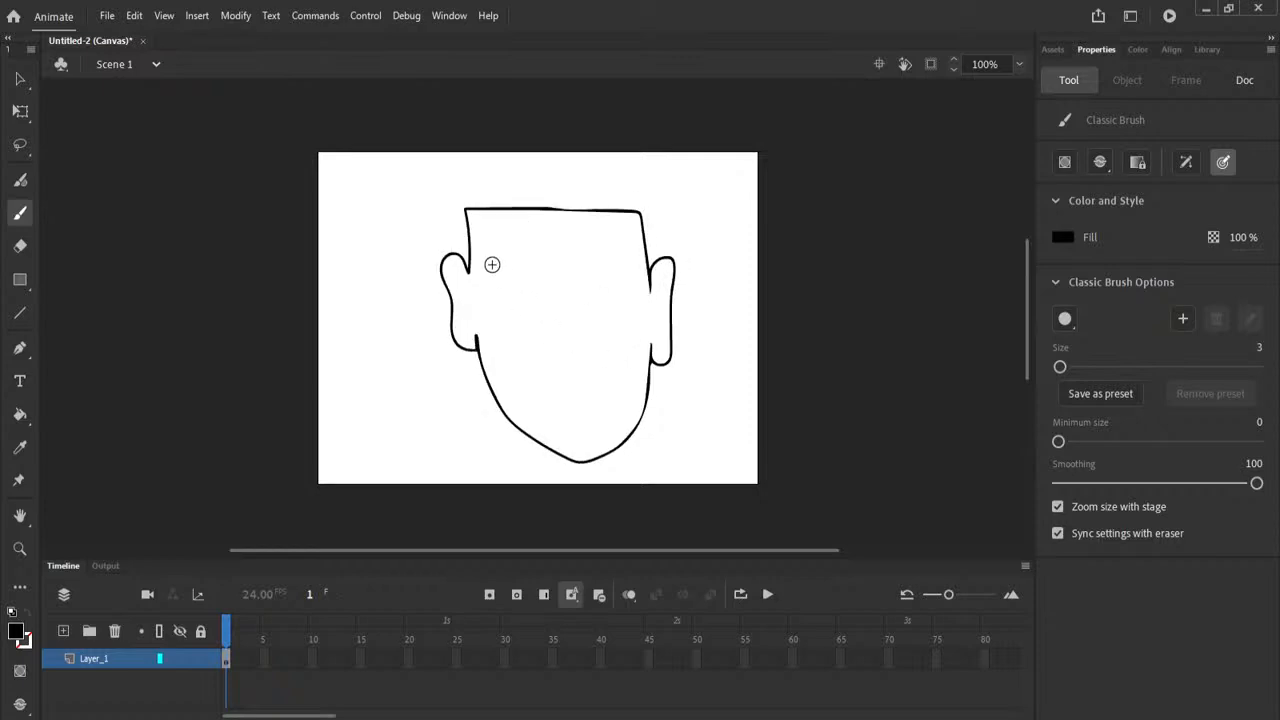
mouse_move(487, 378)
mouse_down()
mouse_move(464, 404)
mouse_move(468, 370)
mouse_move(436, 370)
mouse_move(443, 347)
mouse_move(420, 310)
mouse_move(410, 230)
mouse_move(447, 165)
mouse_move(646, 164)
mouse_move(680, 229)
mouse_move(715, 396)
mouse_move(678, 402)
mouse_move(687, 418)
mouse_move(646, 398)
mouse_up()
mouse_move(550, 305)
mouse_down()
mouse_move(550, 366)
mouse_move(573, 371)
mouse_move(591, 342)
mouse_move(585, 303)
mouse_up()
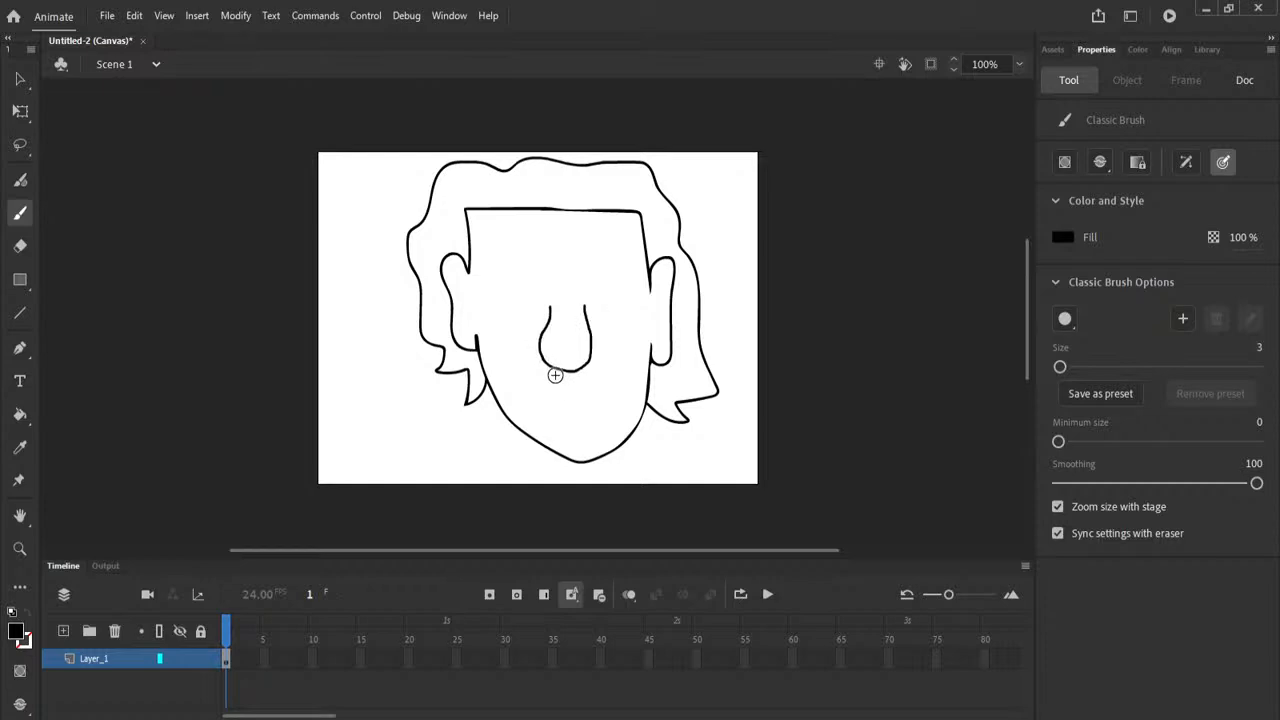
Draw a moustache below the nose, two half-closed eyes, and an eyebrow above each eye.
mouse_move(549, 368)
mouse_down()
mouse_move(524, 392)
mouse_move(535, 406)
mouse_move(595, 404)
mouse_move(604, 388)
mouse_move(590, 362)
mouse_up()
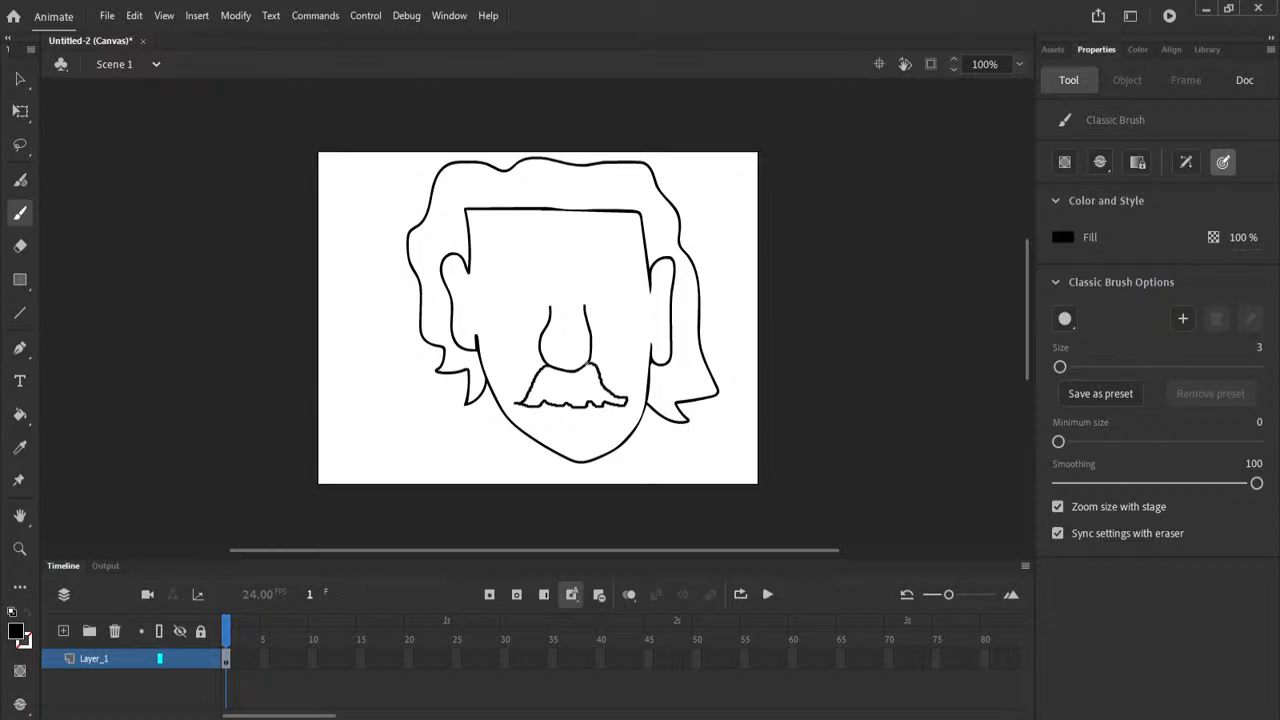
mouse_move(532, 274)
mouse_down()
mouse_move(500, 273)
mouse_move(516, 301)
mouse_move(532, 275)
mouse_move(505, 291)
mouse_move(527, 281)
mouse_move(603, 299)
mouse_move(625, 279)
mouse_move(587, 272)
mouse_move(601, 291)
mouse_move(618, 279)
mouse_up()
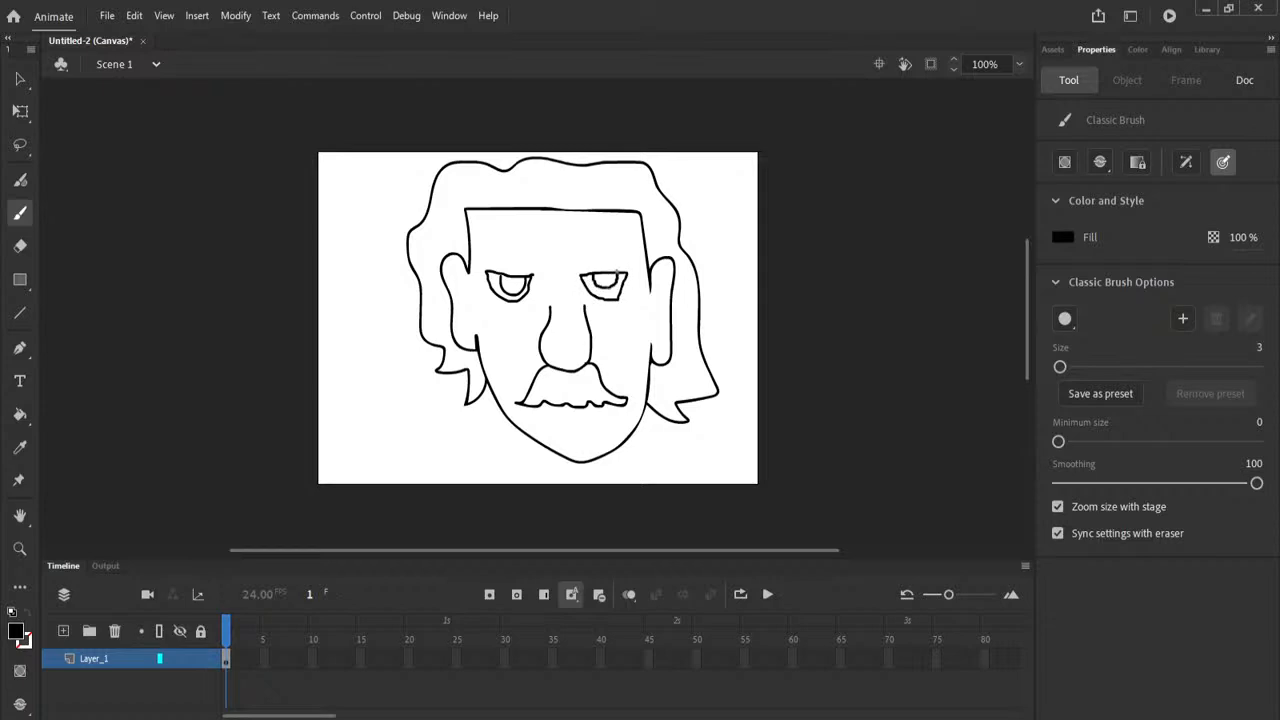
mouse_move(534, 265)
mouse_down()
mouse_move(481, 258)
mouse_move(488, 243)
mouse_move(536, 258)
mouse_up()
mouse_move(627, 263)
mouse_down()
mouse_move(576, 262)
mouse_move(620, 248)
mouse_up()
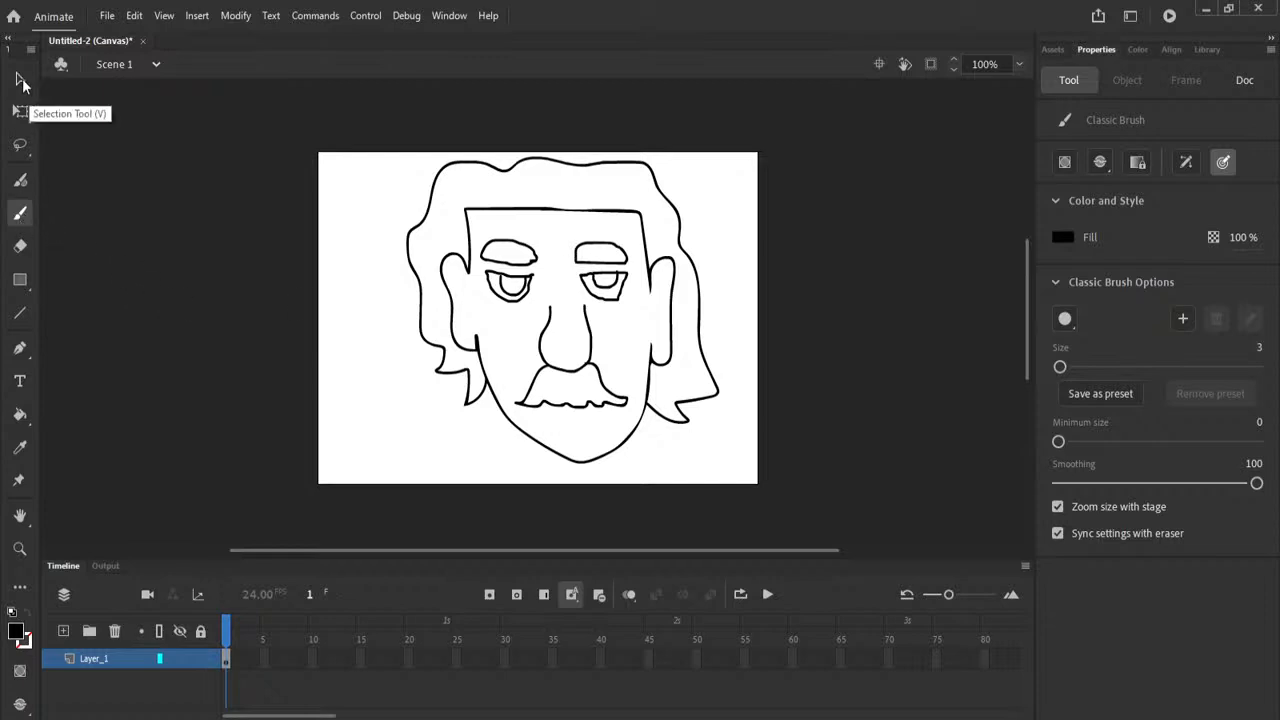
Select the whole face drawing to examine its object properties, and examine the frame properties of Layer_1's frames.
click(20, 80)
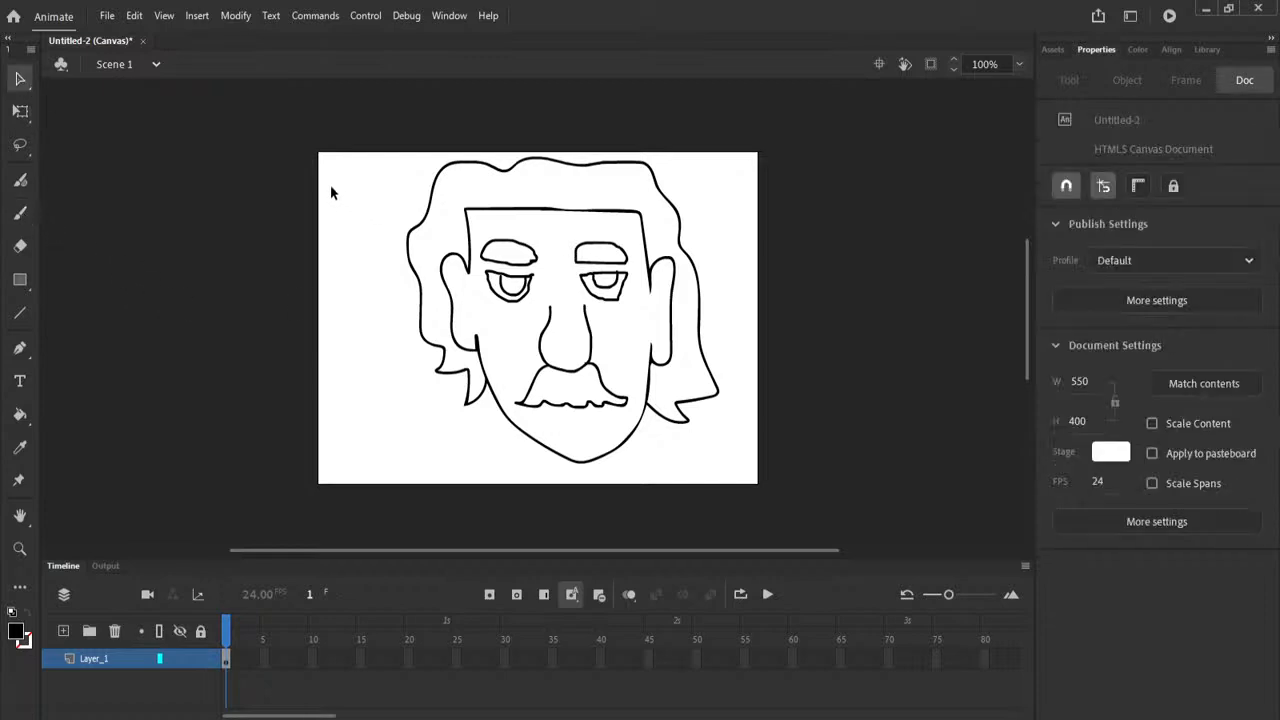
mouse_move(365, 118)
mouse_down()
mouse_move(731, 452)
mouse_move(738, 478)
mouse_up()
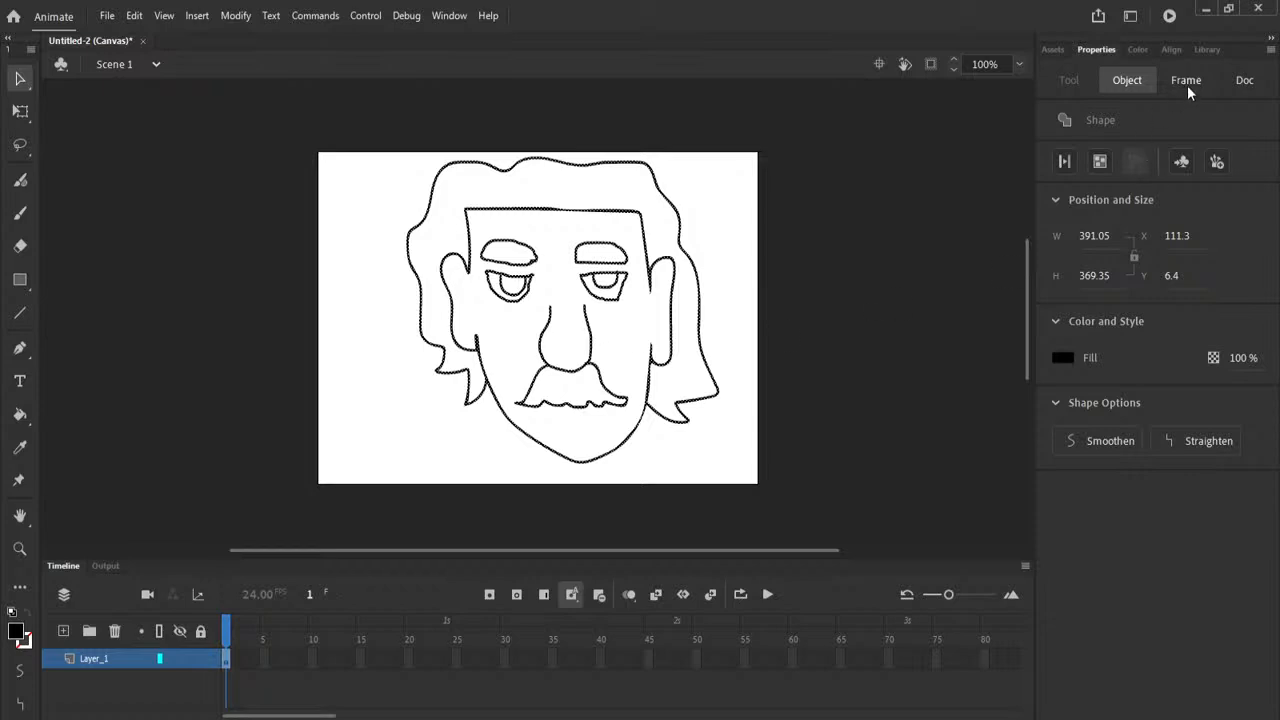
click(258, 658)
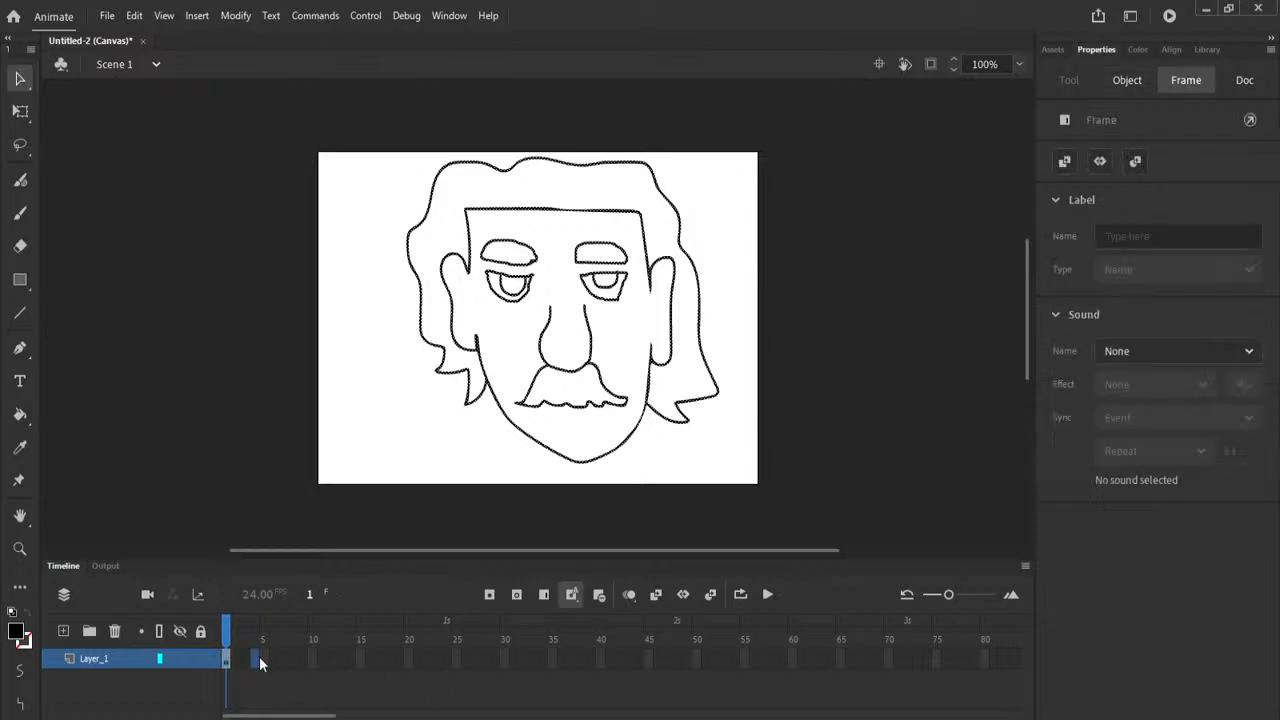
drag(255, 658, 366, 666)
click(227, 668)
click(250, 686)
click(226, 662)
Deselect the drawing and show the rulers around the stage through the document properties.
click(880, 243)
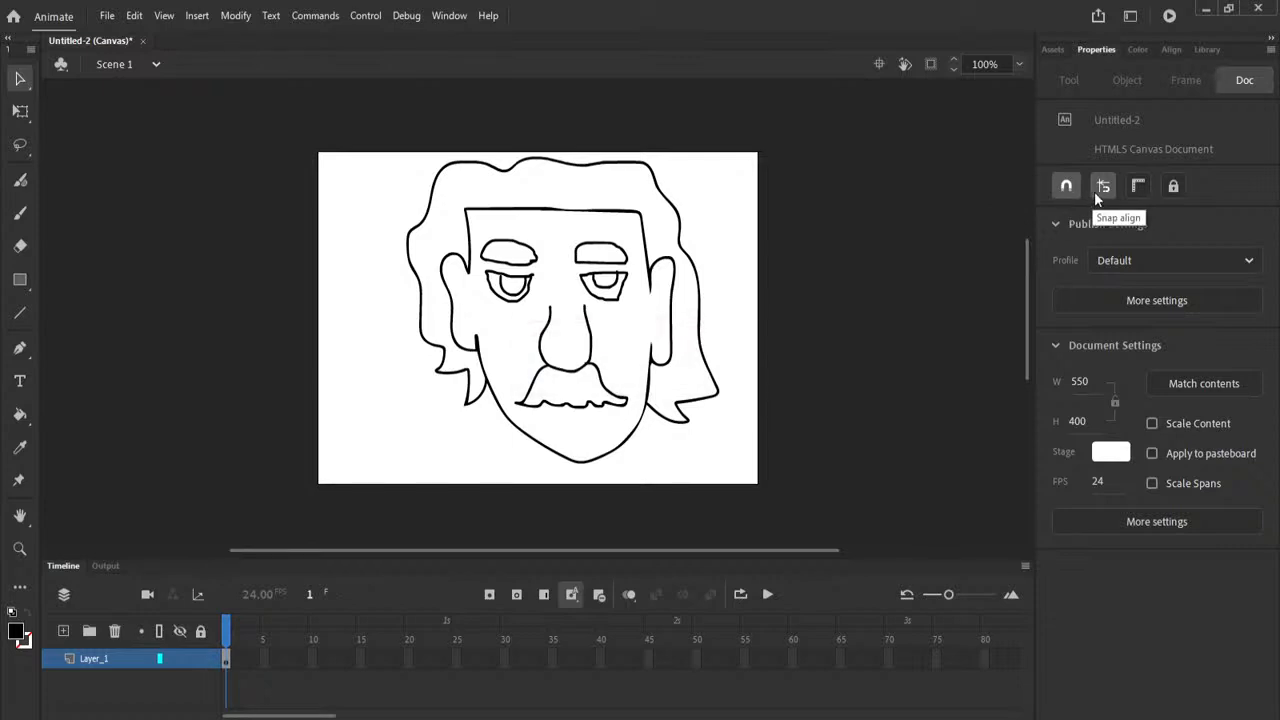
click(1136, 190)
click(1138, 188)
click(1142, 189)
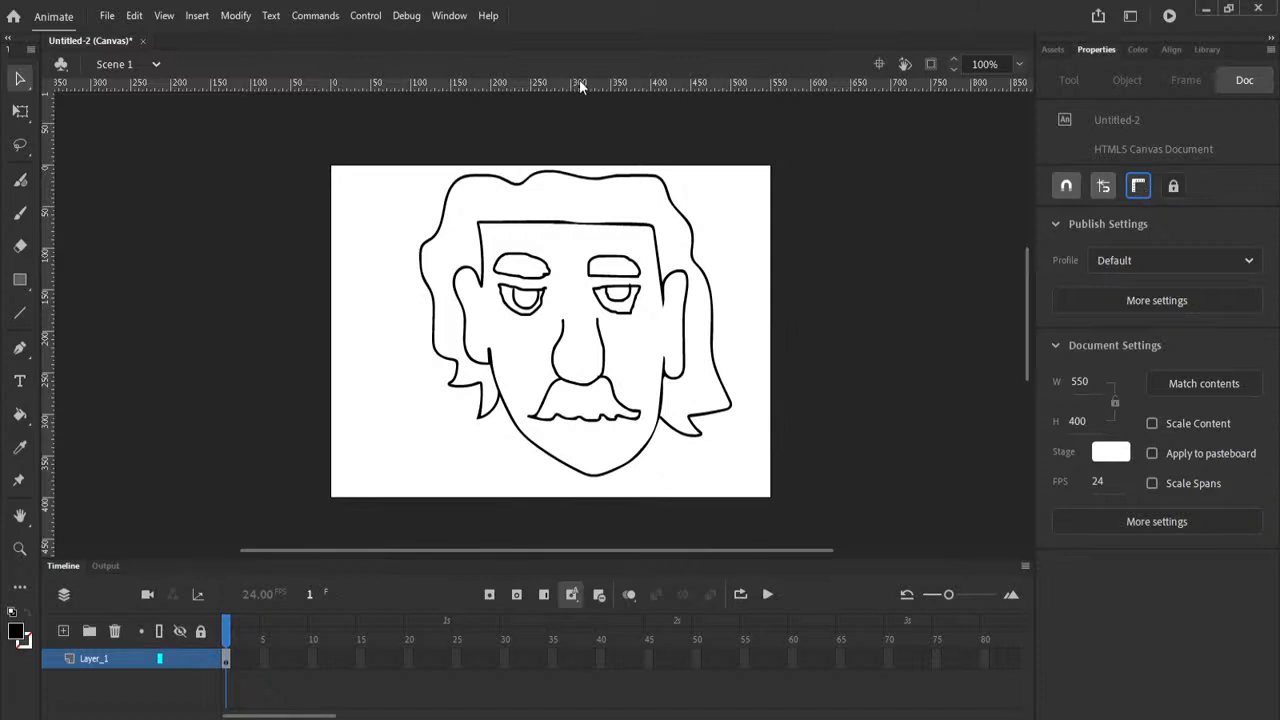
Add a vertical and a horizontal guide, reposition them at about x 35 and y 115 on the stage, and lock the guides.
drag(52, 316, 407, 327)
drag(491, 90, 490, 297)
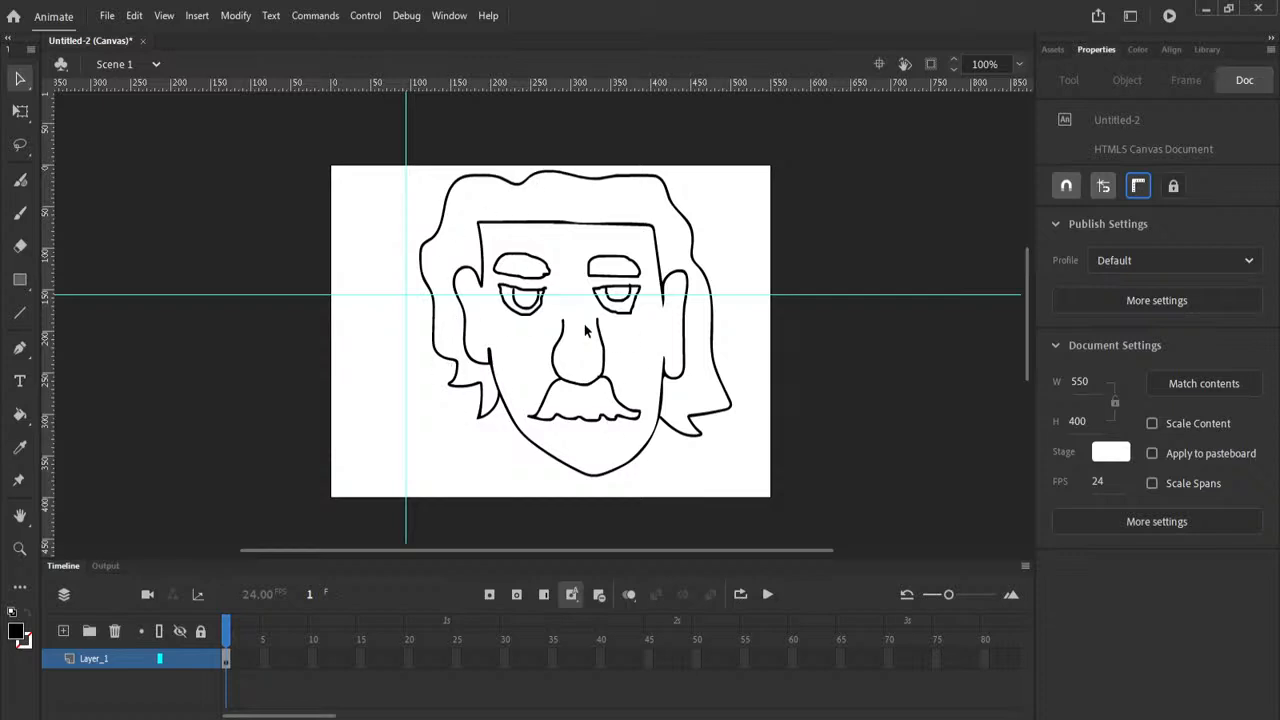
drag(405, 322, 352, 268)
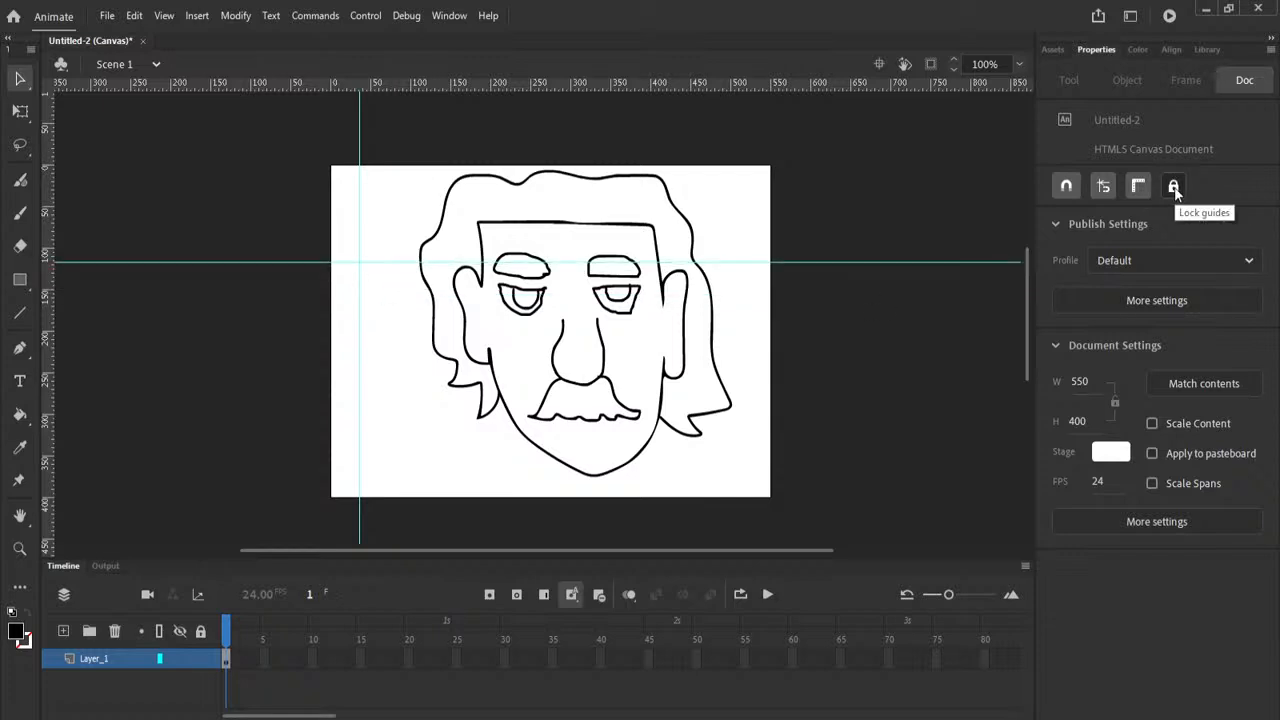
click(1175, 191)
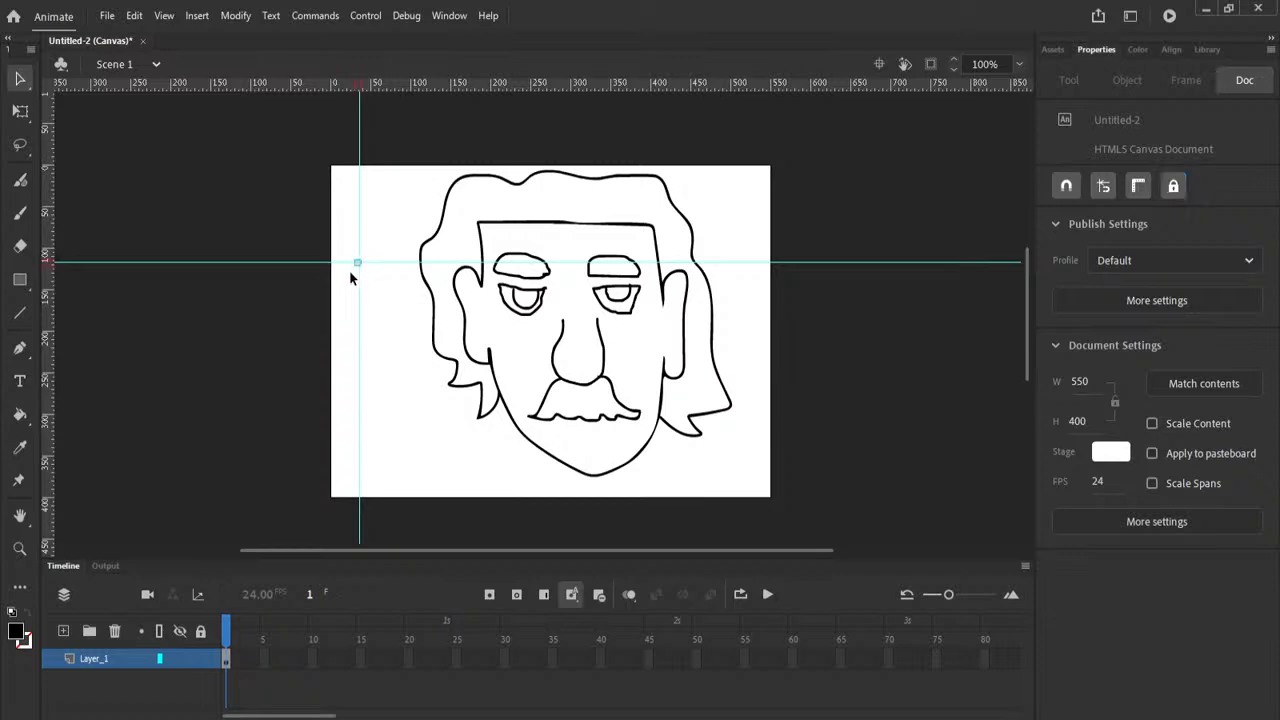
Unlock the guides, remove both from the stage, and hide the rulers.
click(1173, 186)
drag(359, 298, 50, 305)
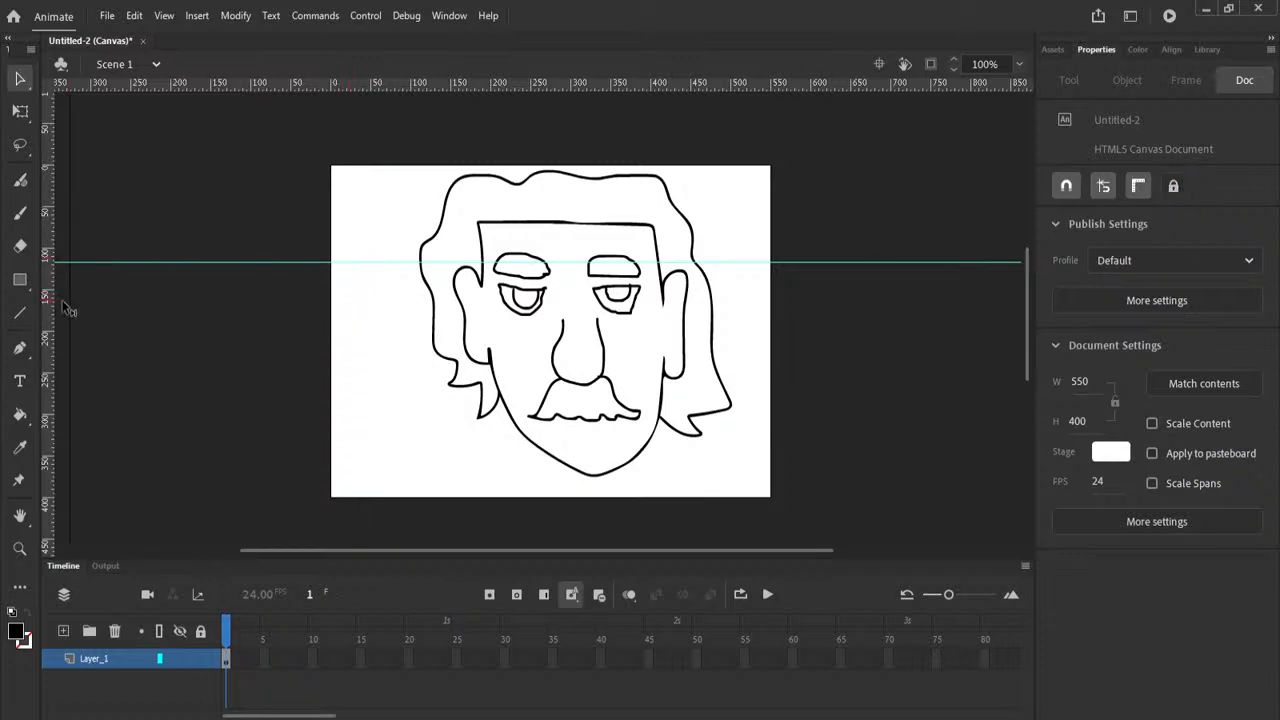
drag(181, 249, 214, 58)
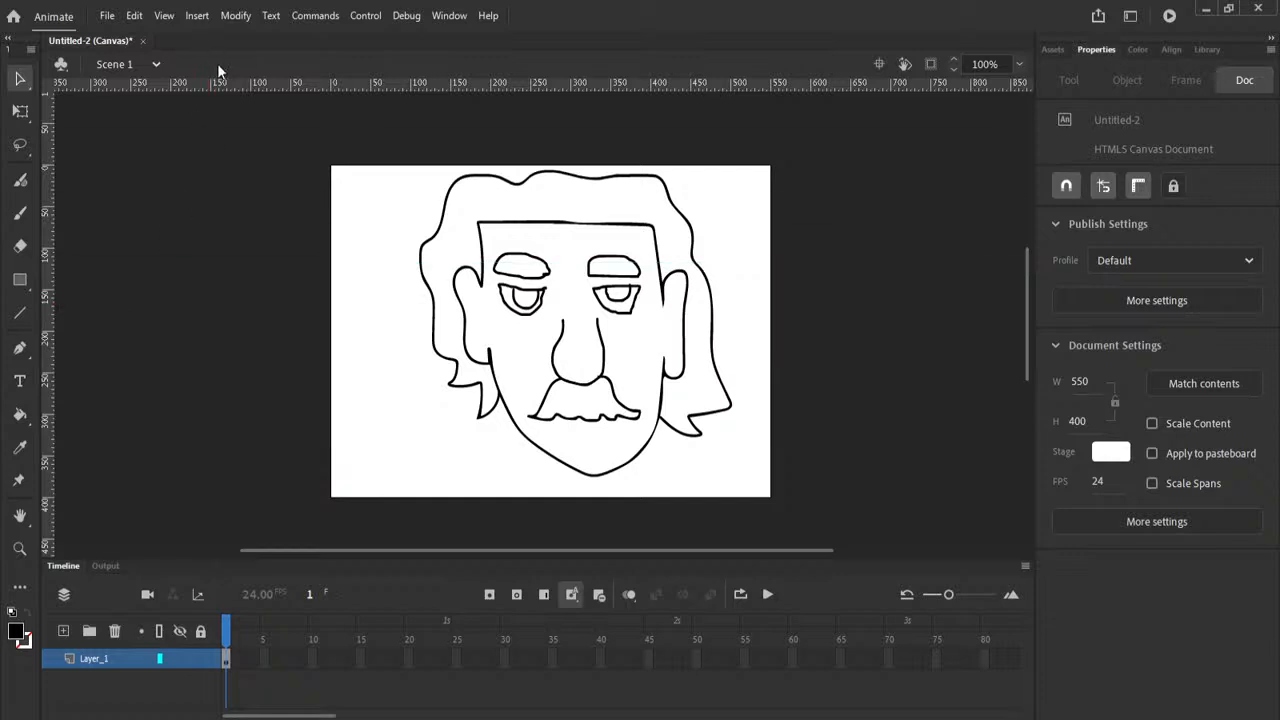
click(1140, 186)
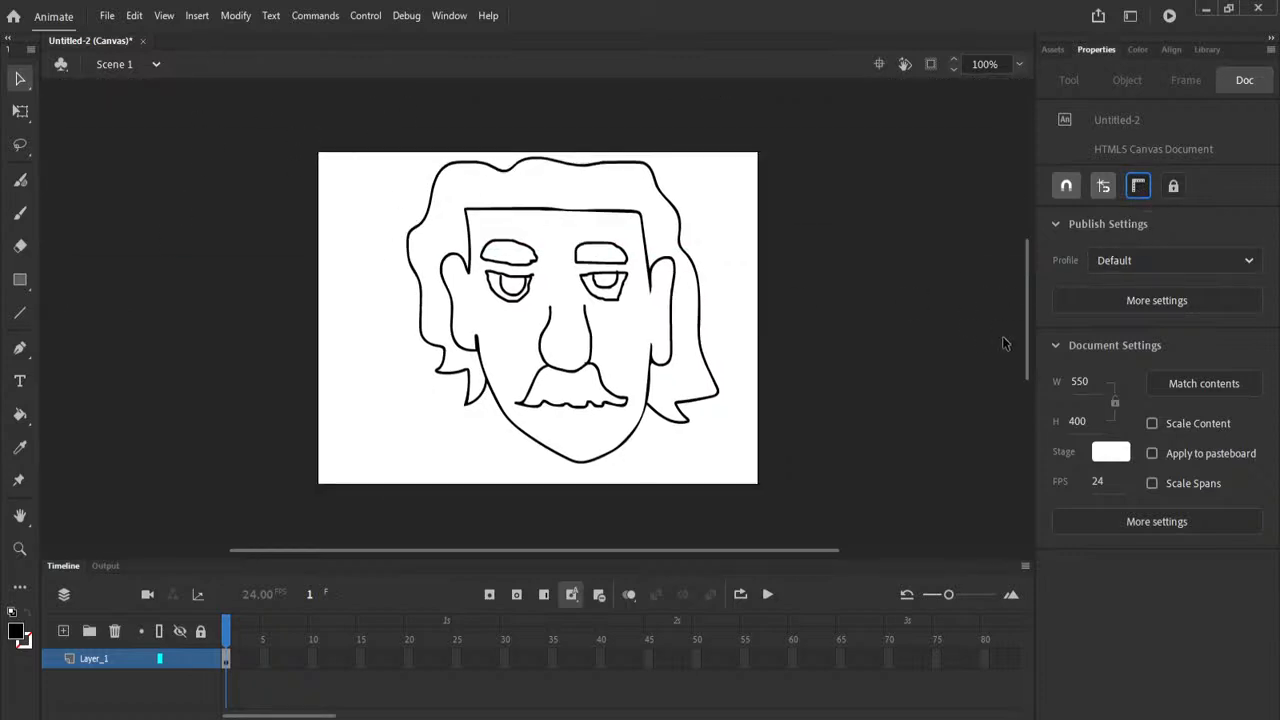
Examine the profiles available in the document's publish settings.
click(1176, 266)
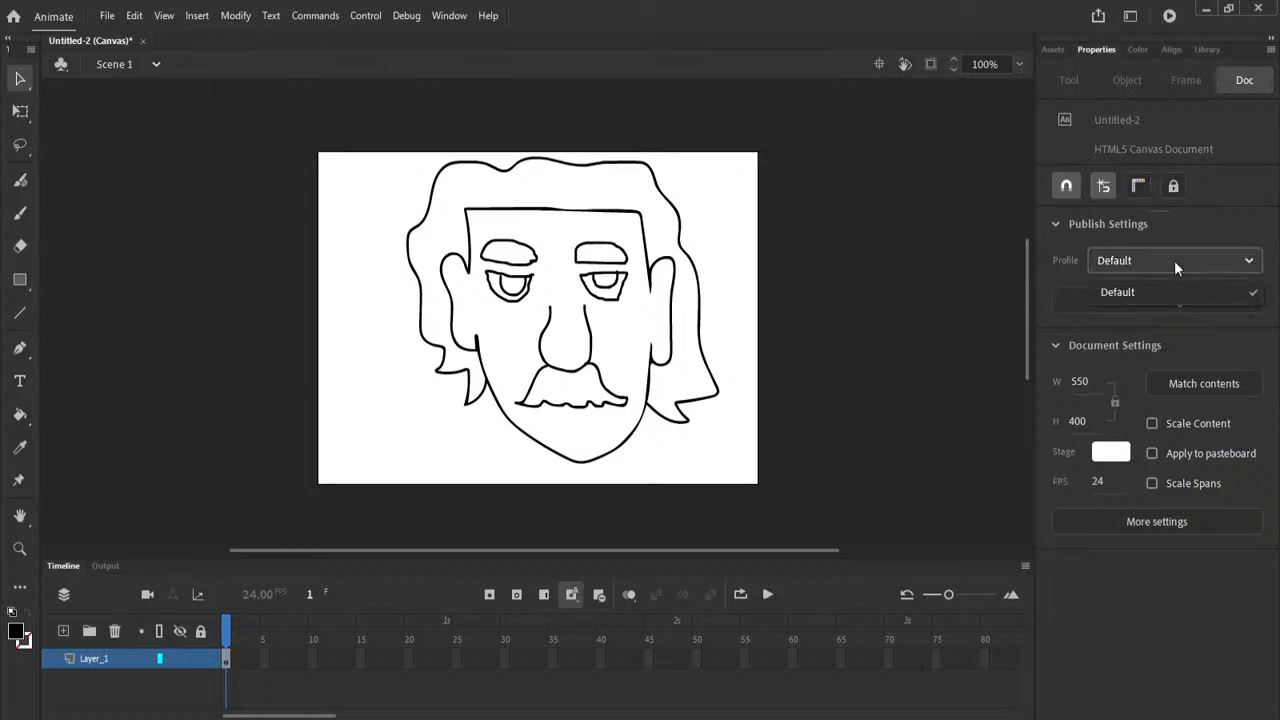
click(1216, 225)
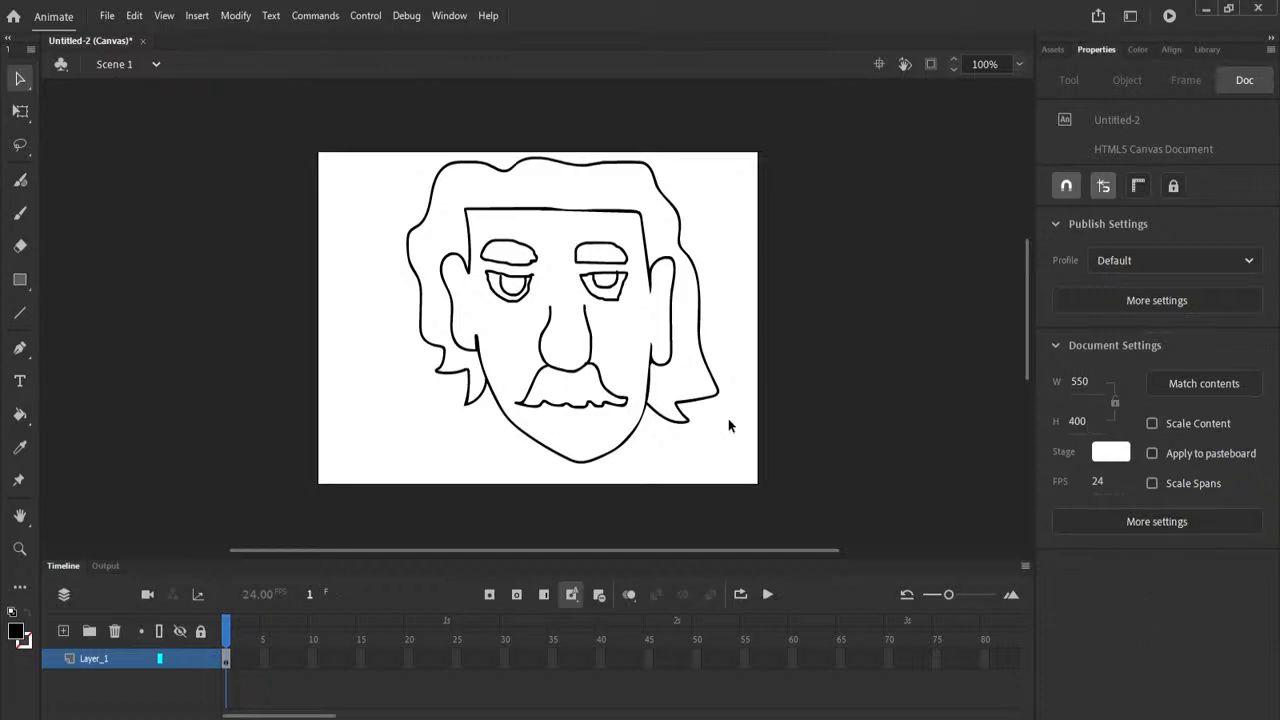
Set the document size to 1920 wide by 1080 high.
click(1080, 382)
text(1920)
click(1077, 421)
text(1080)
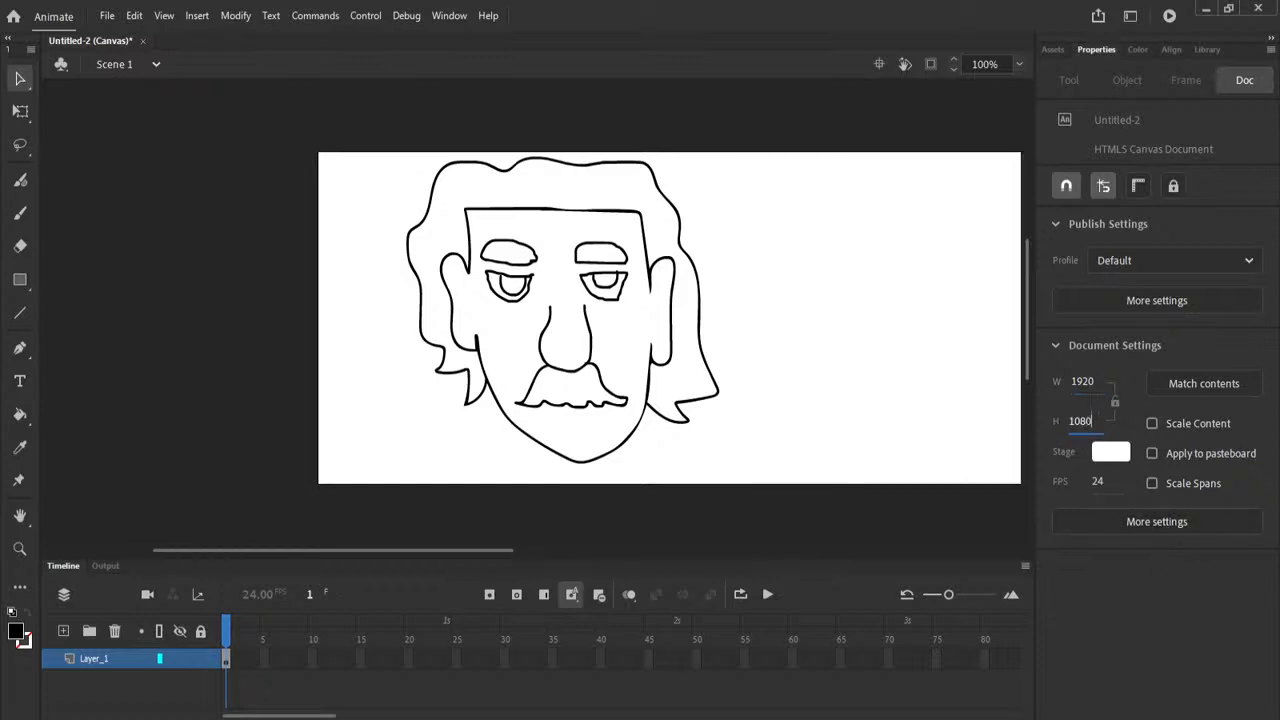
key(Return)
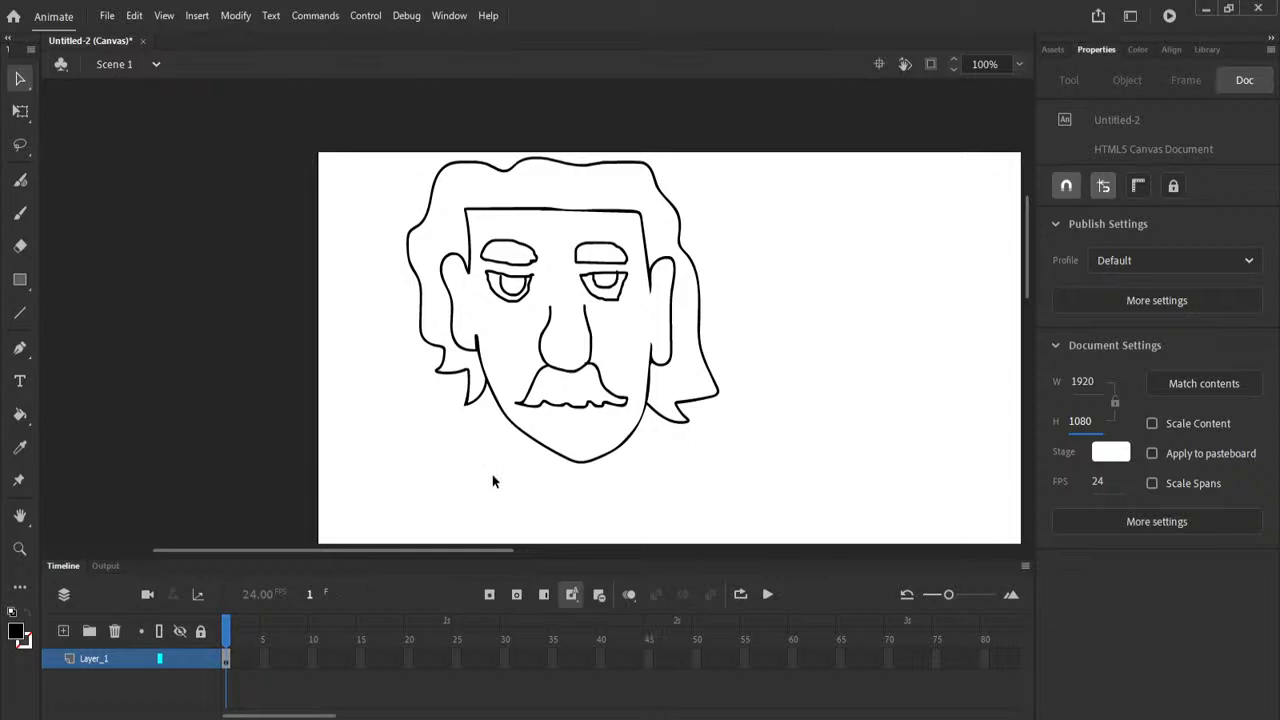
Examine the resized stage around the face drawing and fit the whole stage in the window.
drag(460, 550, 572, 548)
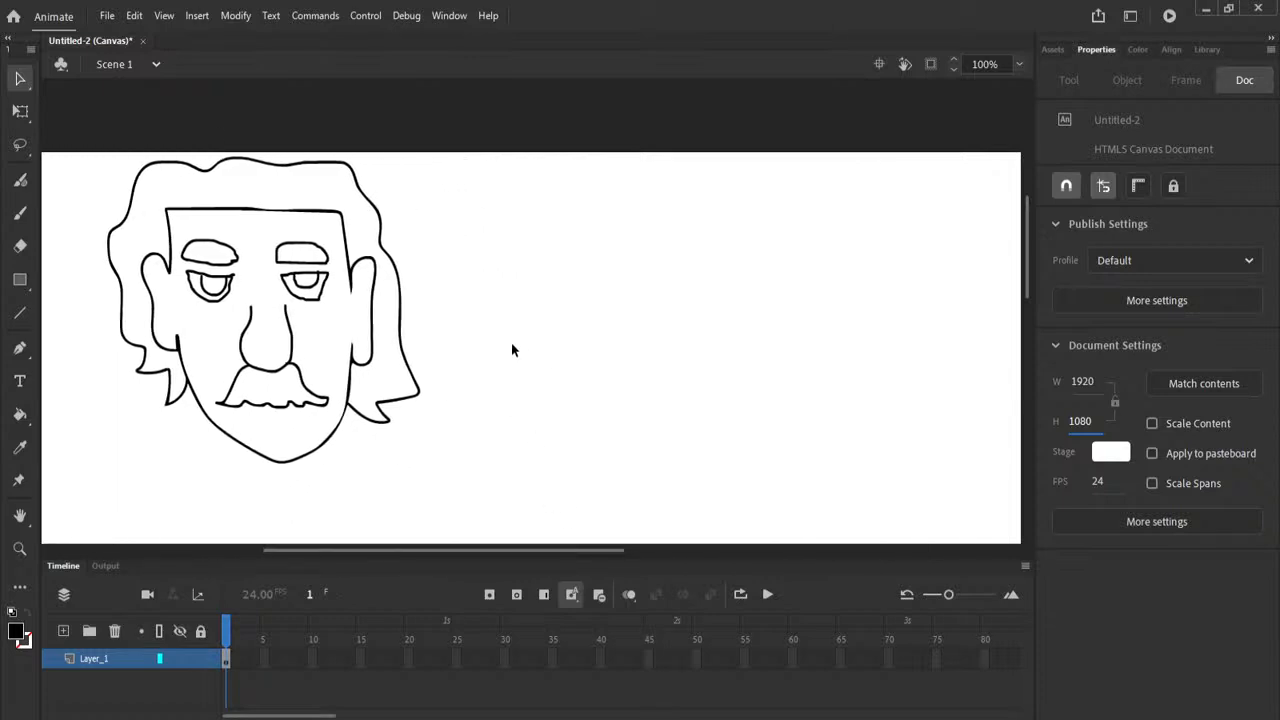
scroll(524, 333, down, 3)
scroll(525, 333, up, 3)
scroll(538, 331, down, 3)
scroll(538, 331, up, 3)
key(alt)
scroll(542, 331, down, 4)
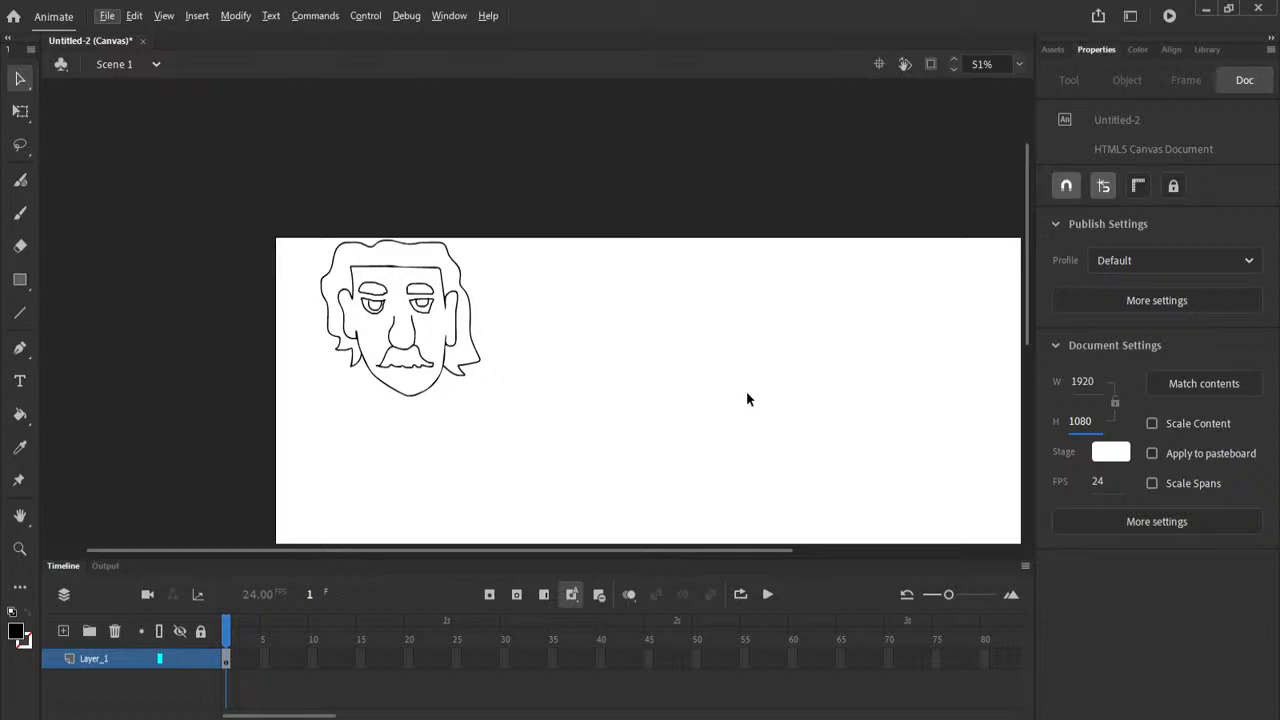
scroll(771, 414, down, 2)
scroll(594, 457, down, 1)
scroll(542, 462, up, 1)
scroll(543, 460, up, 2)
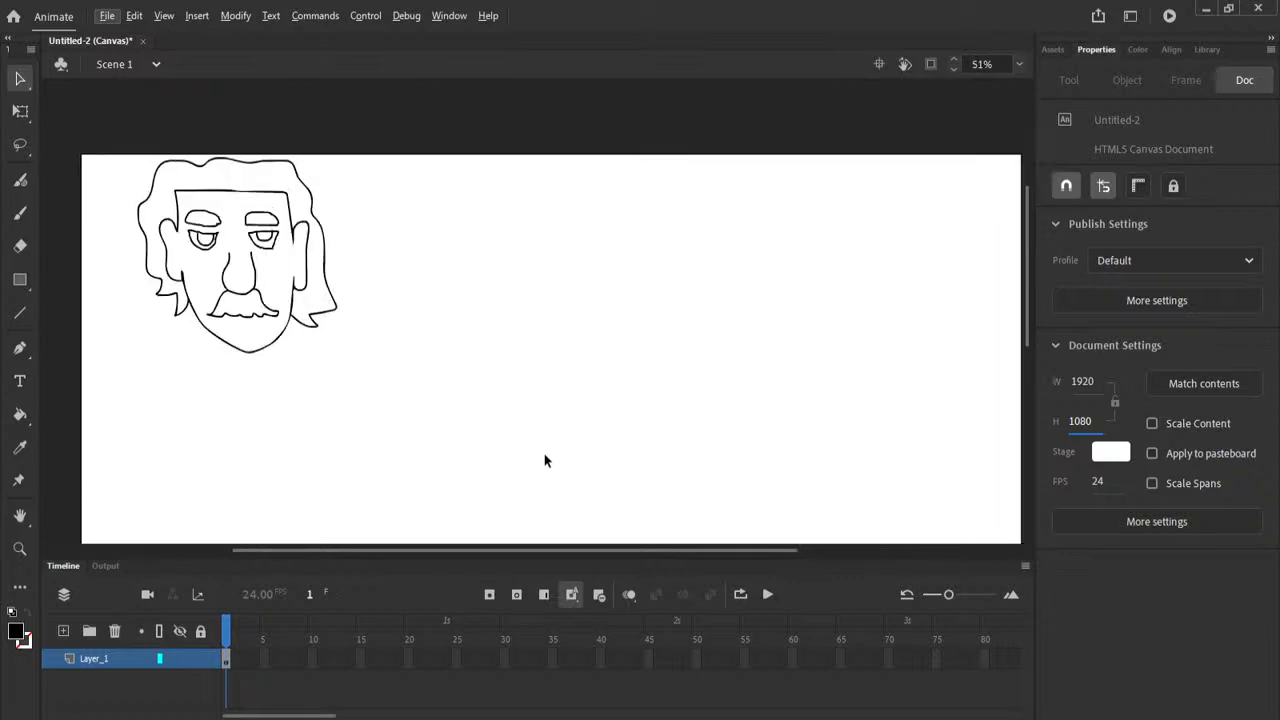
scroll(669, 369, down, 1)
drag(1025, 340, 1032, 390)
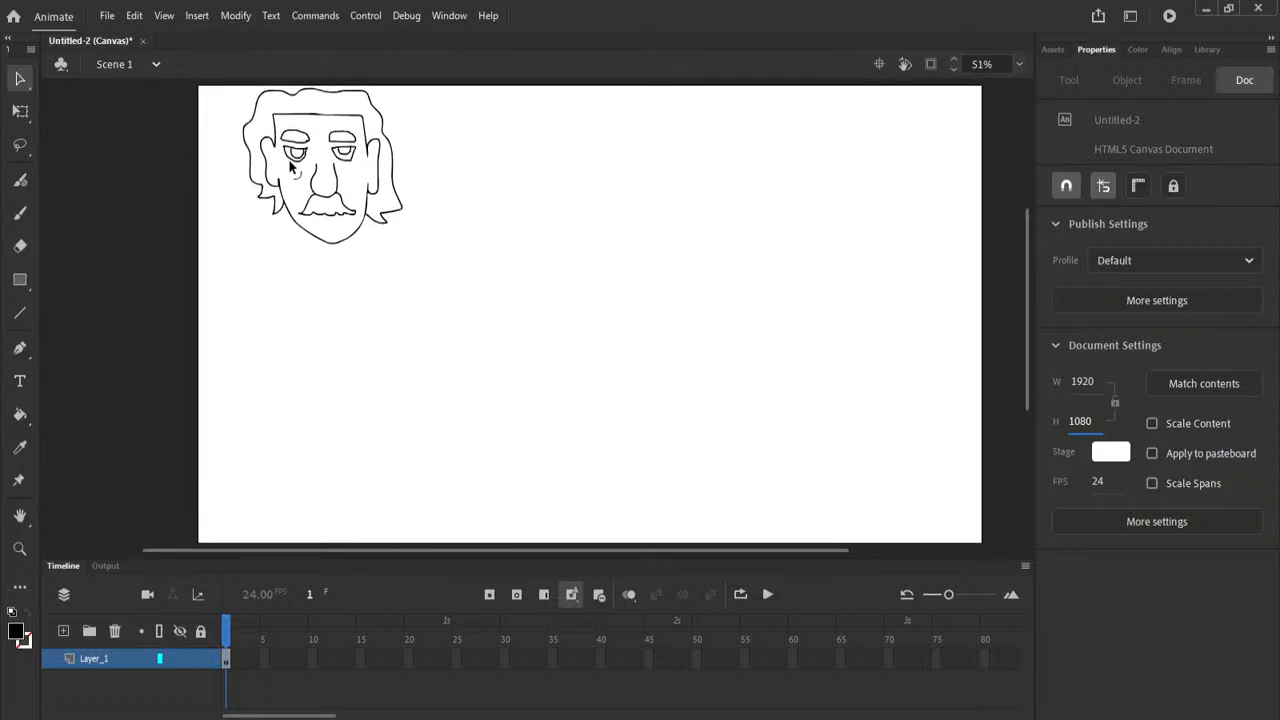
click(1020, 64)
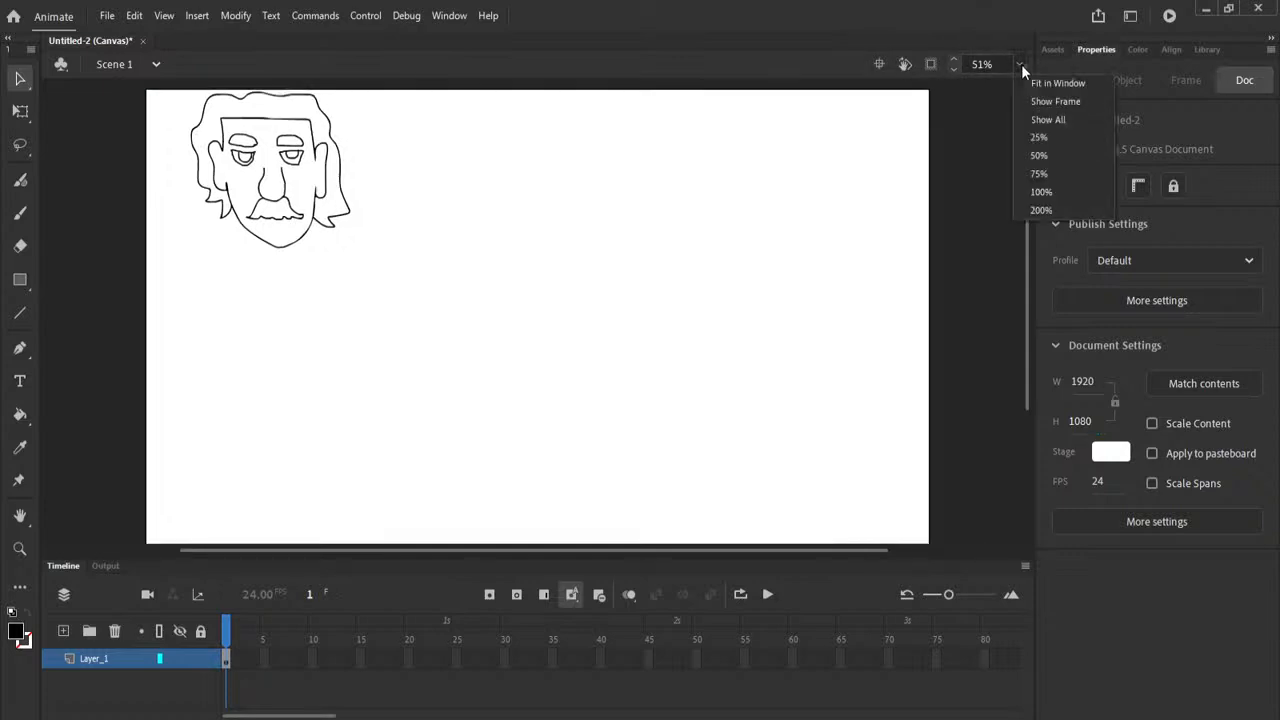
click(1077, 86)
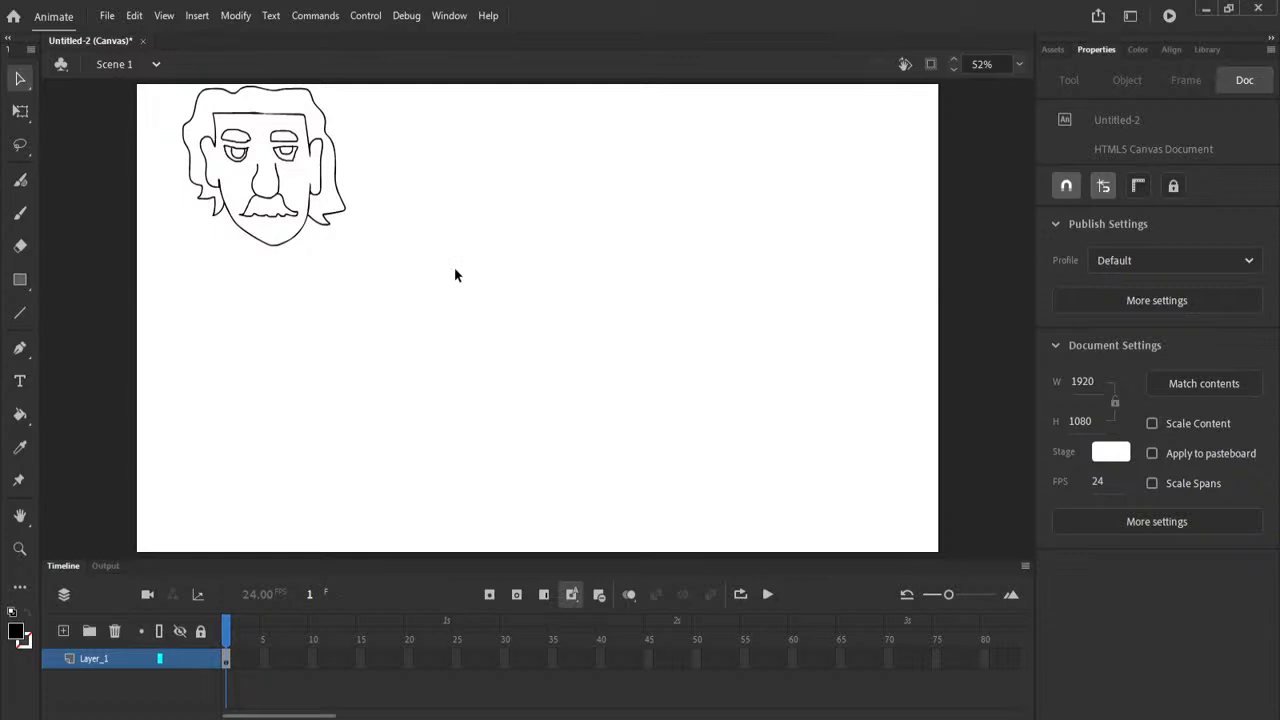
Select the whole face drawing and move it near the stage's centre, to about X 709 and Y 322.
mouse_move(461, 298)
mouse_down()
mouse_move(206, 166)
mouse_move(155, 88)
mouse_up()
drag(265, 212, 456, 268)
drag(487, 315, 144, 85)
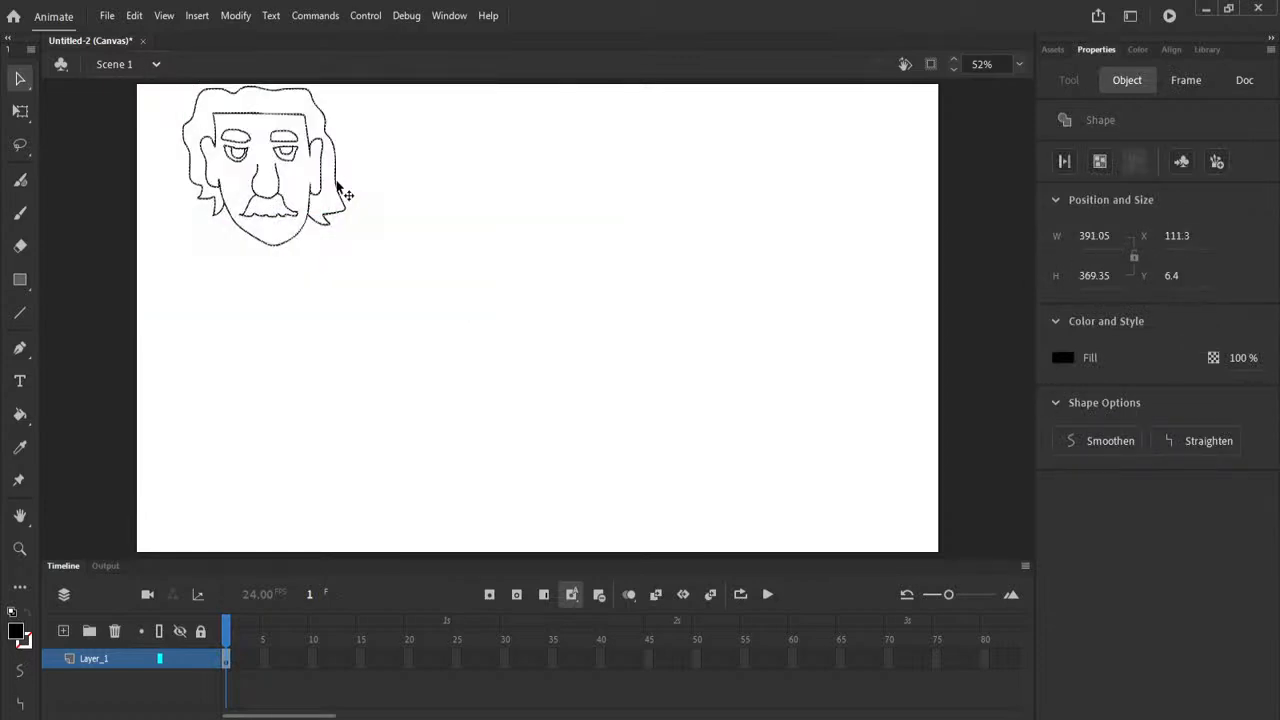
mouse_move(338, 196)
mouse_down()
mouse_move(591, 297)
mouse_move(587, 340)
mouse_up()
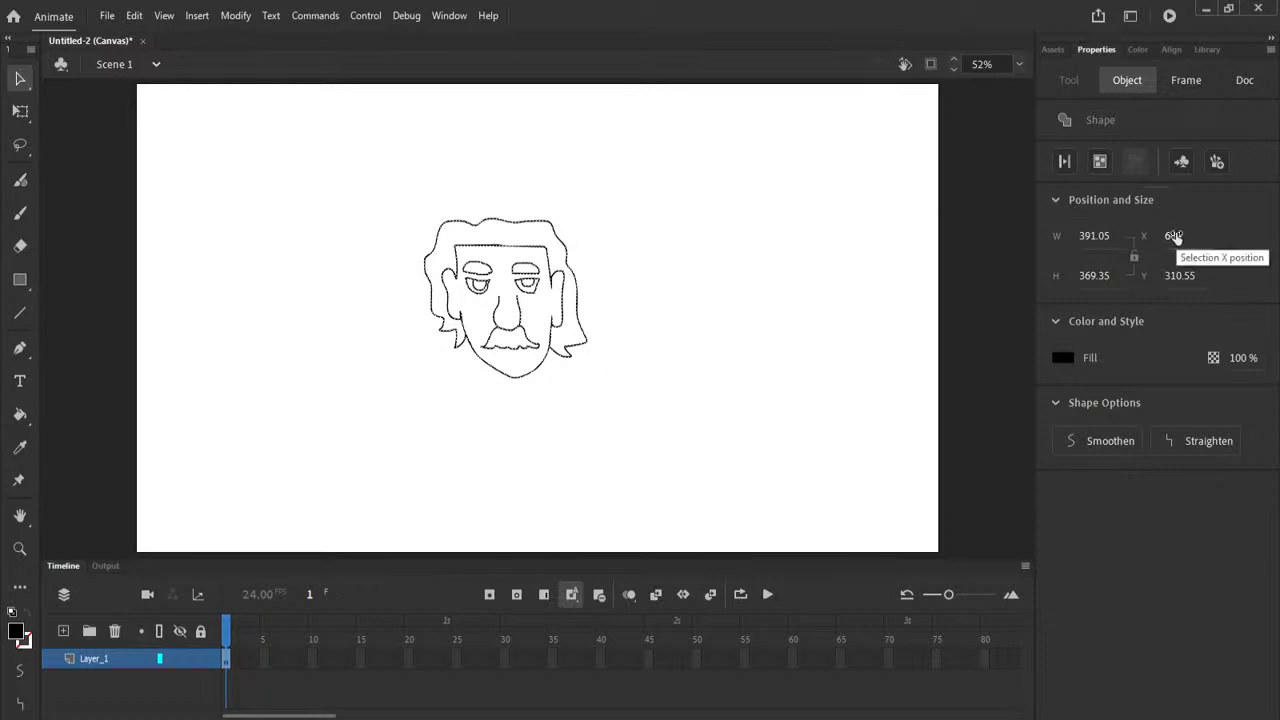
mouse_move(549, 360)
mouse_down()
mouse_move(434, 366)
mouse_move(563, 367)
mouse_move(563, 421)
mouse_move(563, 367)
mouse_up()
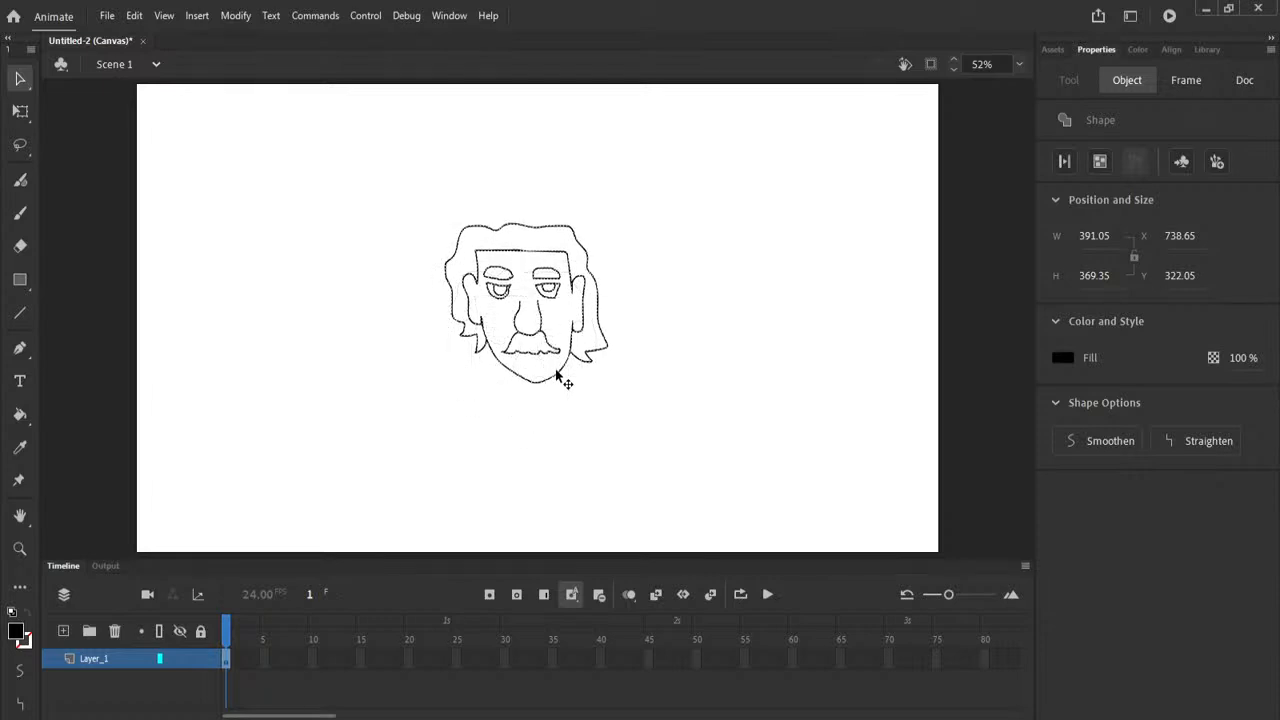
mouse_move(1178, 240)
mouse_down()
mouse_move(1262, 238)
mouse_move(1015, 236)
mouse_move(1152, 243)
mouse_up()
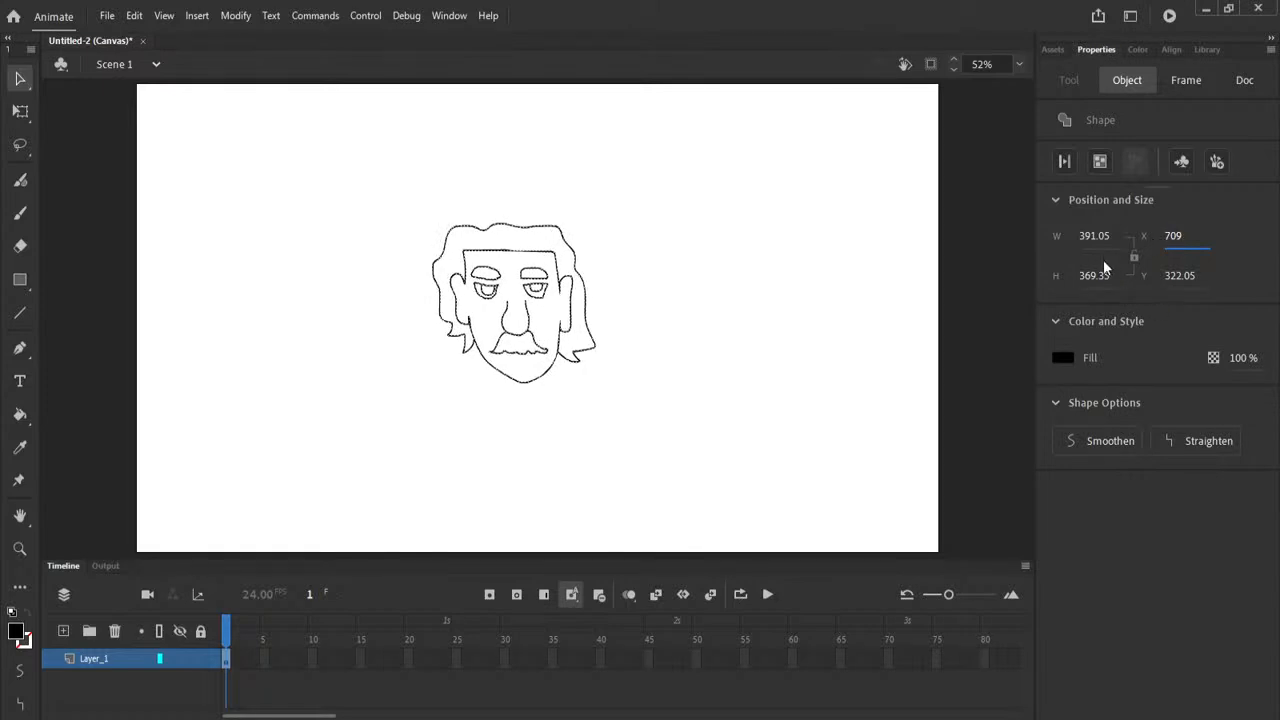
Try stretching the face's width and height independently of each other, and undo the stretching.
drag(1094, 236, 1186, 237)
drag(1100, 277, 1211, 274)
key(ctrl+z)
key(ctrl+z)
key(ctrl+z)
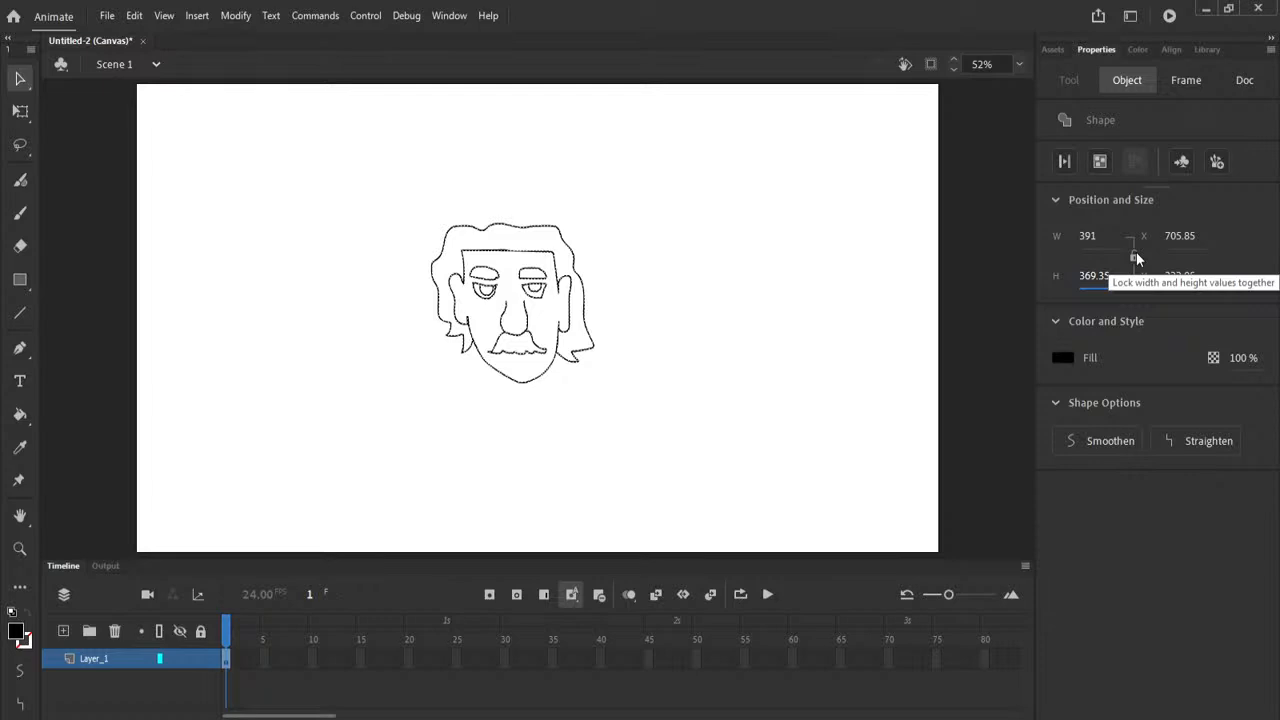
Lock the face's width and height together and scale the drawing to a width of 472.
click(1135, 255)
drag(1087, 239, 1245, 237)
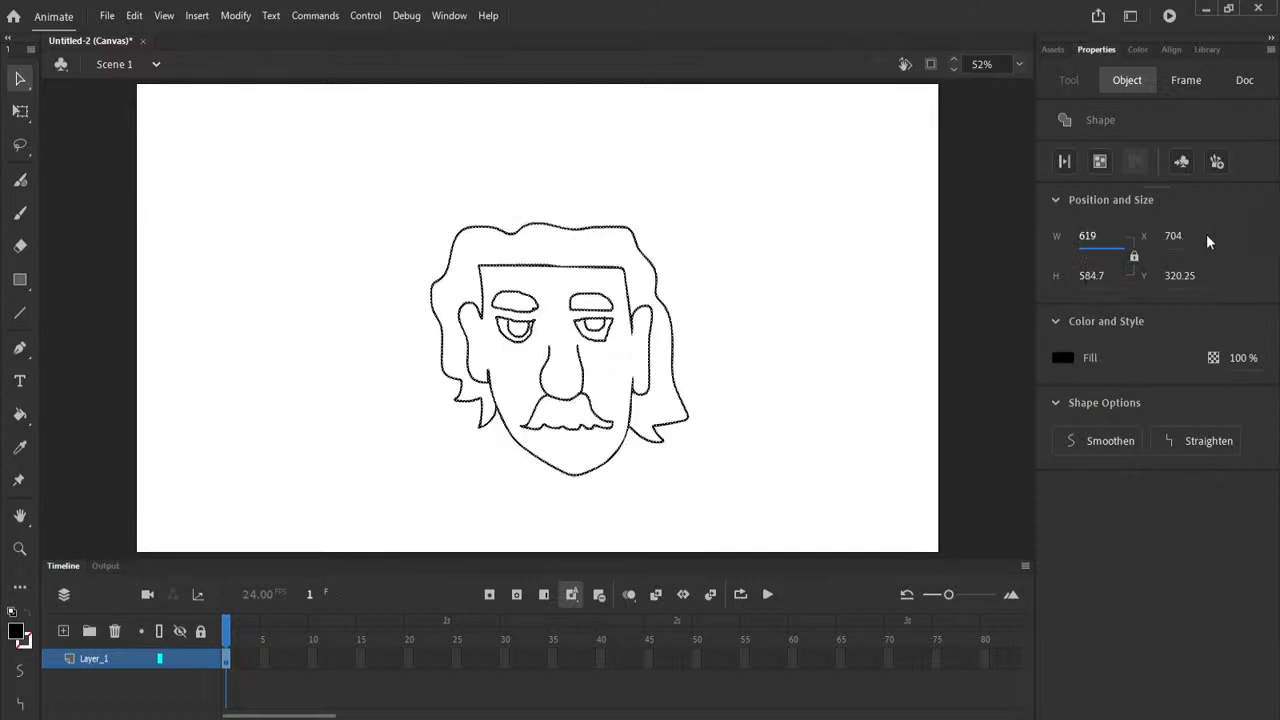
mouse_move(1091, 240)
mouse_down()
mouse_move(1105, 240)
mouse_move(934, 243)
mouse_move(1046, 252)
mouse_up()
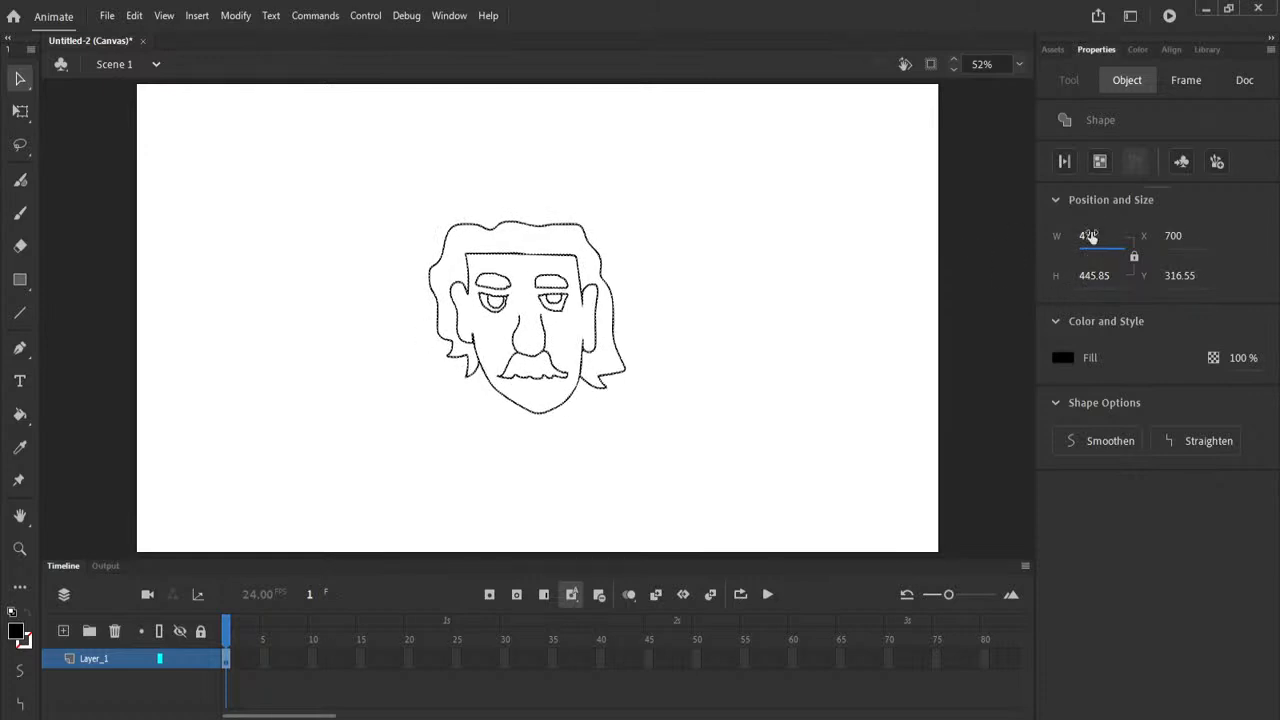
Enlarge the face proportionally with the Free Transform tool to about 873 by 825, and deselect it.
click(21, 113)
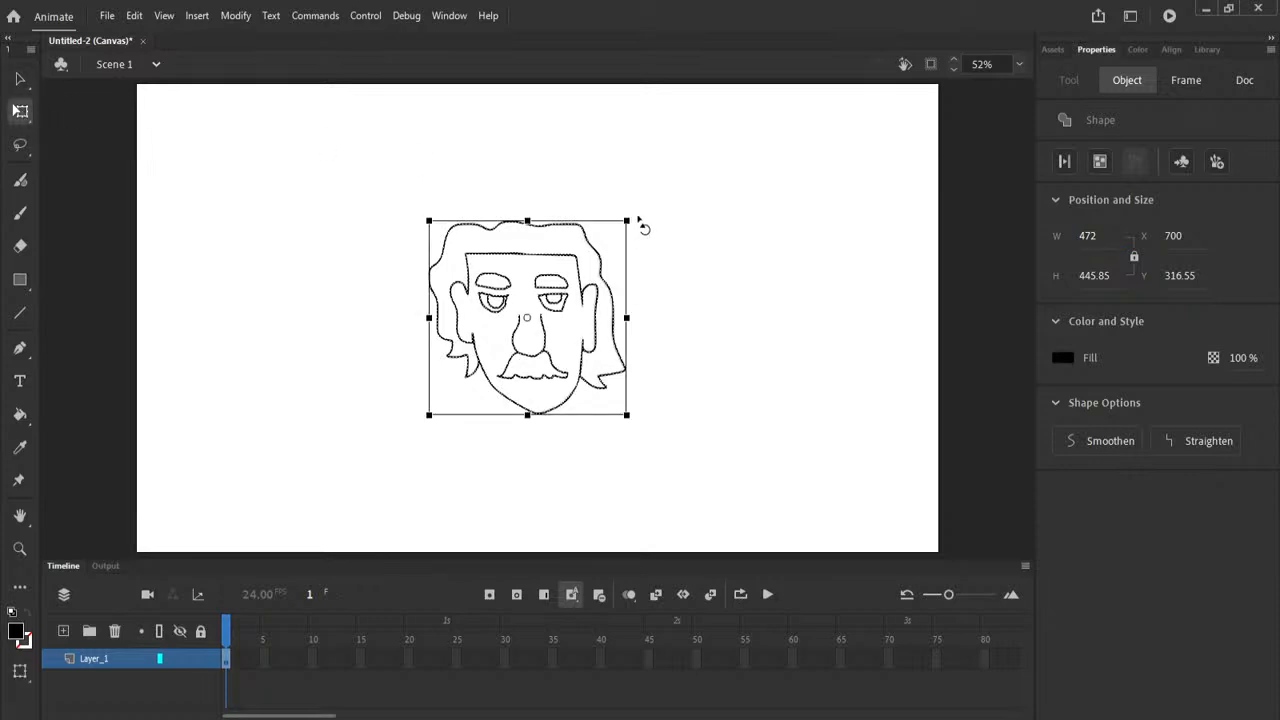
mouse_move(626, 220)
mouse_down()
mouse_move(706, 192)
mouse_move(717, 131)
mouse_move(760, 209)
mouse_move(717, 166)
mouse_move(723, 131)
mouse_move(695, 254)
mouse_move(726, 141)
mouse_move(779, 194)
mouse_move(820, 138)
mouse_move(666, 157)
mouse_move(786, 151)
mouse_move(803, 177)
mouse_move(760, 203)
mouse_move(737, 180)
mouse_move(774, 143)
mouse_move(820, 149)
mouse_move(745, 223)
mouse_move(666, 163)
mouse_move(709, 114)
mouse_move(743, 120)
mouse_move(700, 143)
mouse_move(695, 198)
mouse_move(803, 120)
mouse_move(794, 137)
mouse_up()
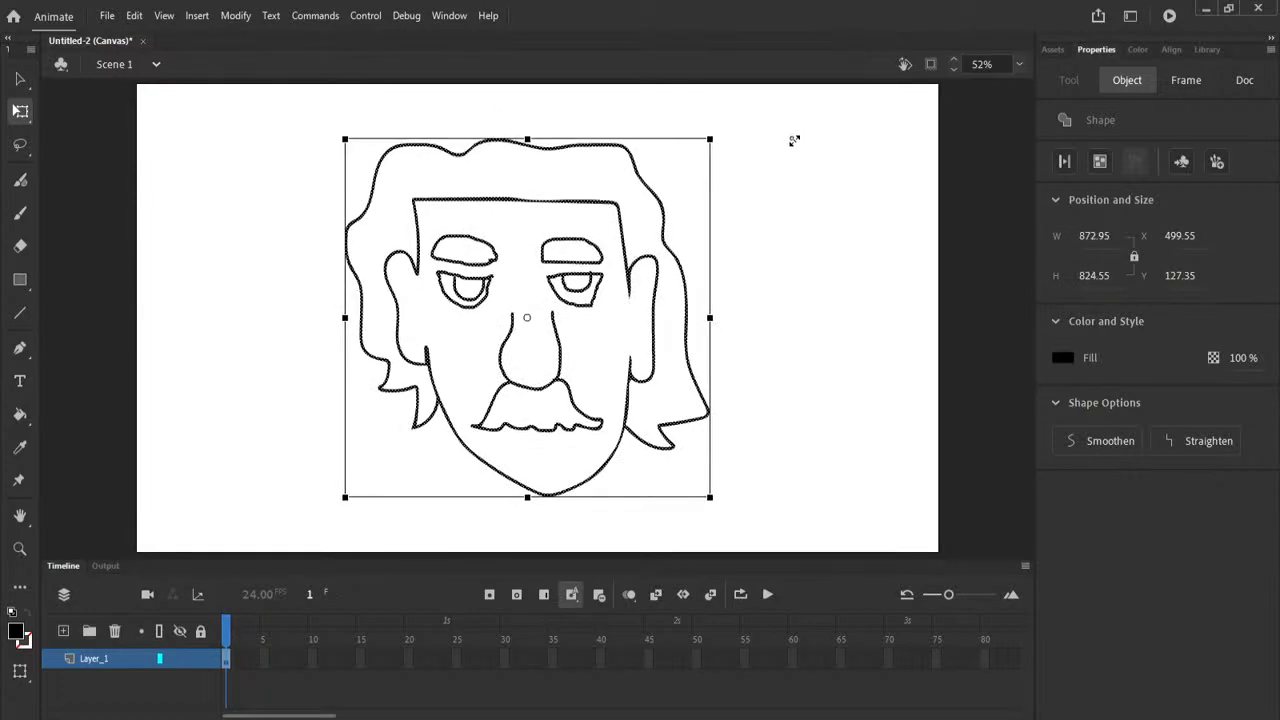
click(795, 241)
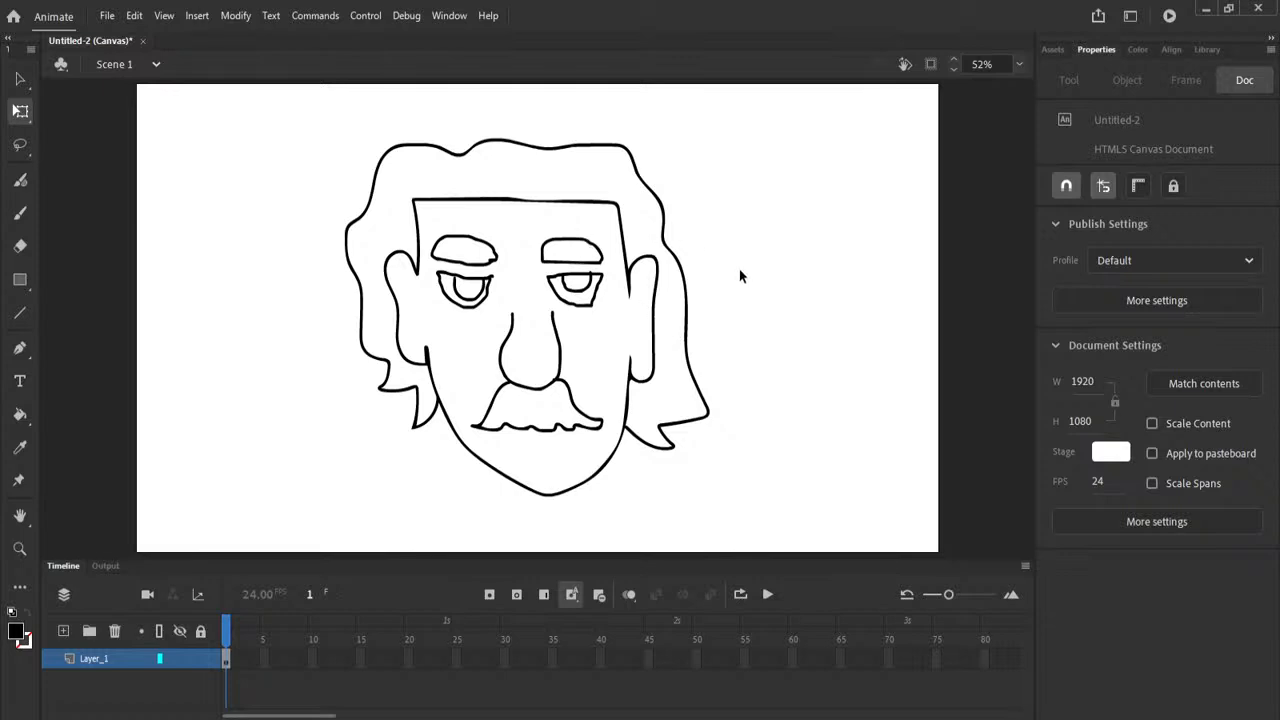
Undo the scaling and repositioning of the face and the change of the document size, and clear the selection.
key(ctrl+a)
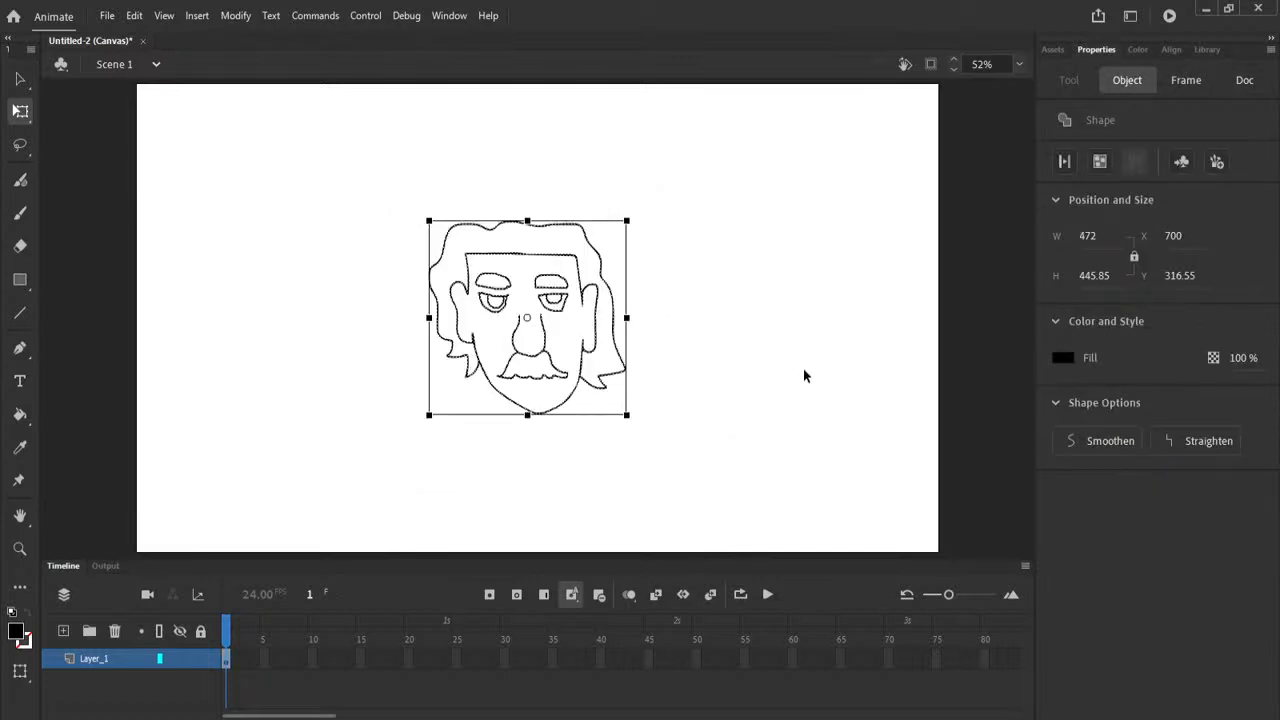
key(ctrl+z)
key(ctrl+z)
key(ctrl+z)
key(ctrl+z)
key(ctrl+z)
key(ctrl+z)
key(ctrl+z)
key(ctrl+z)
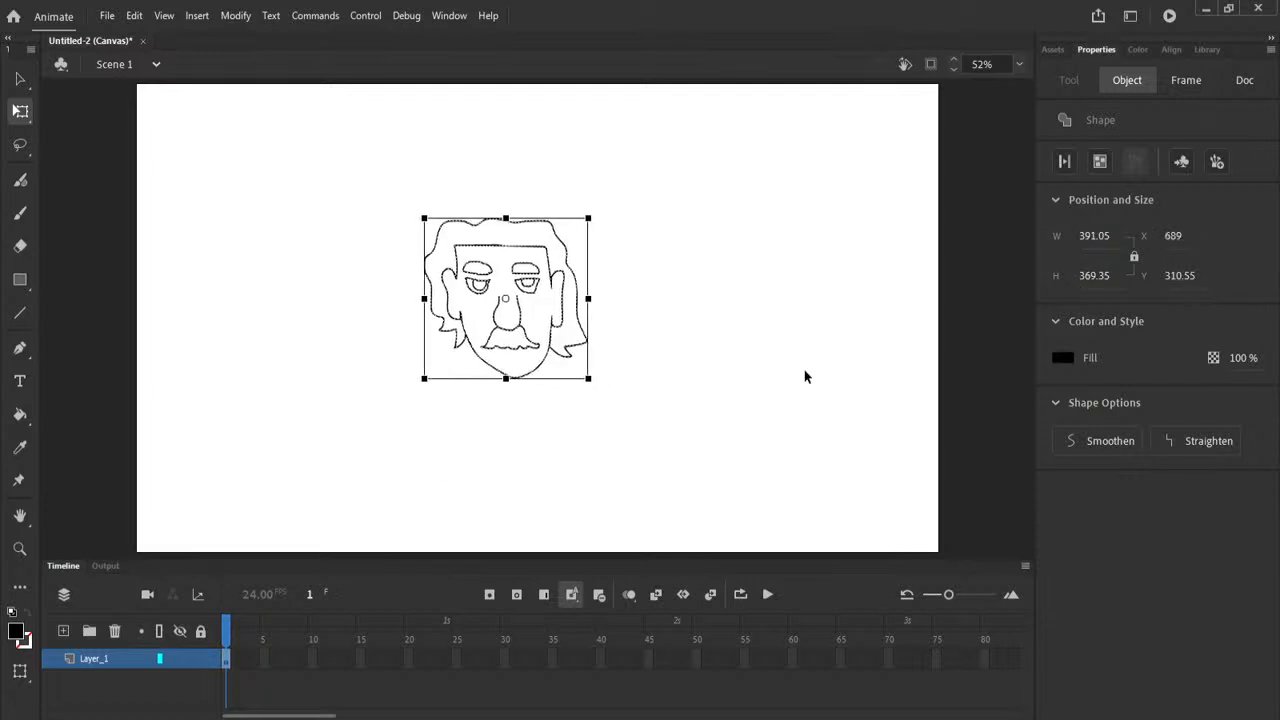
key(ctrl+z)
key(ctrl+z)
key(ctrl+z)
click(805, 376)
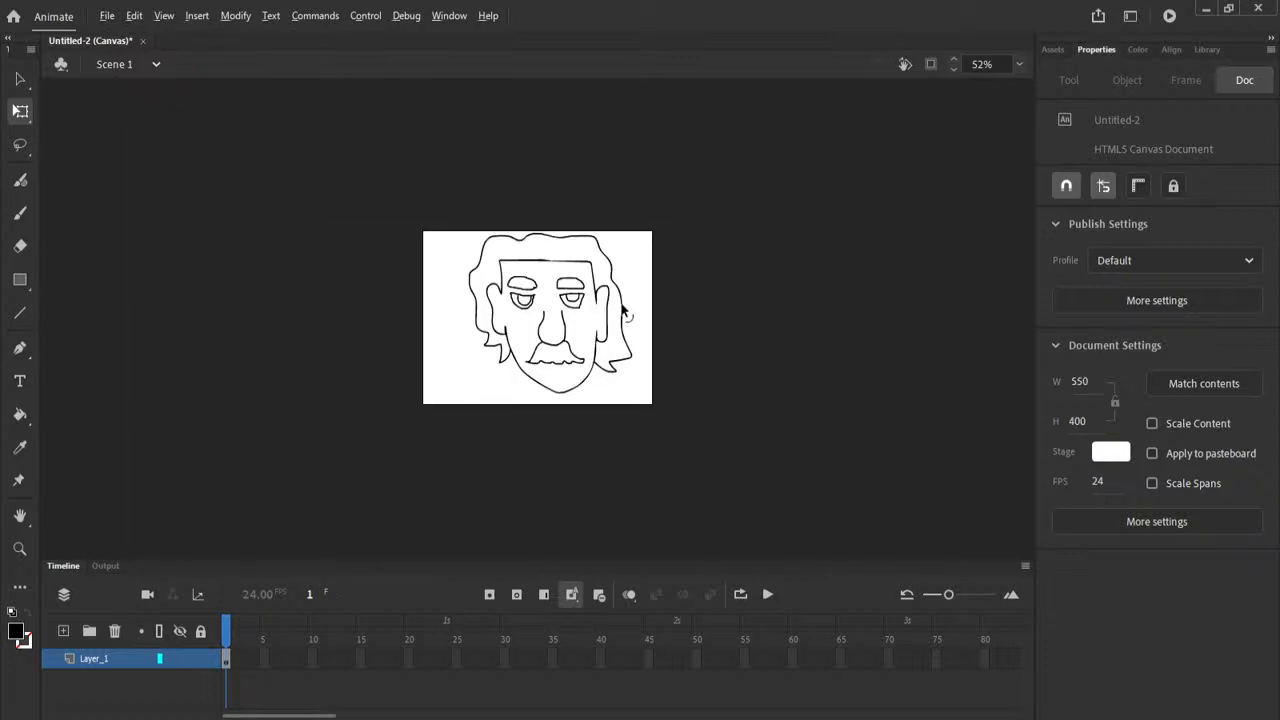
Fit the stage in the window and turn on Scale Content in the document settings.
scroll(557, 288, up, 2)
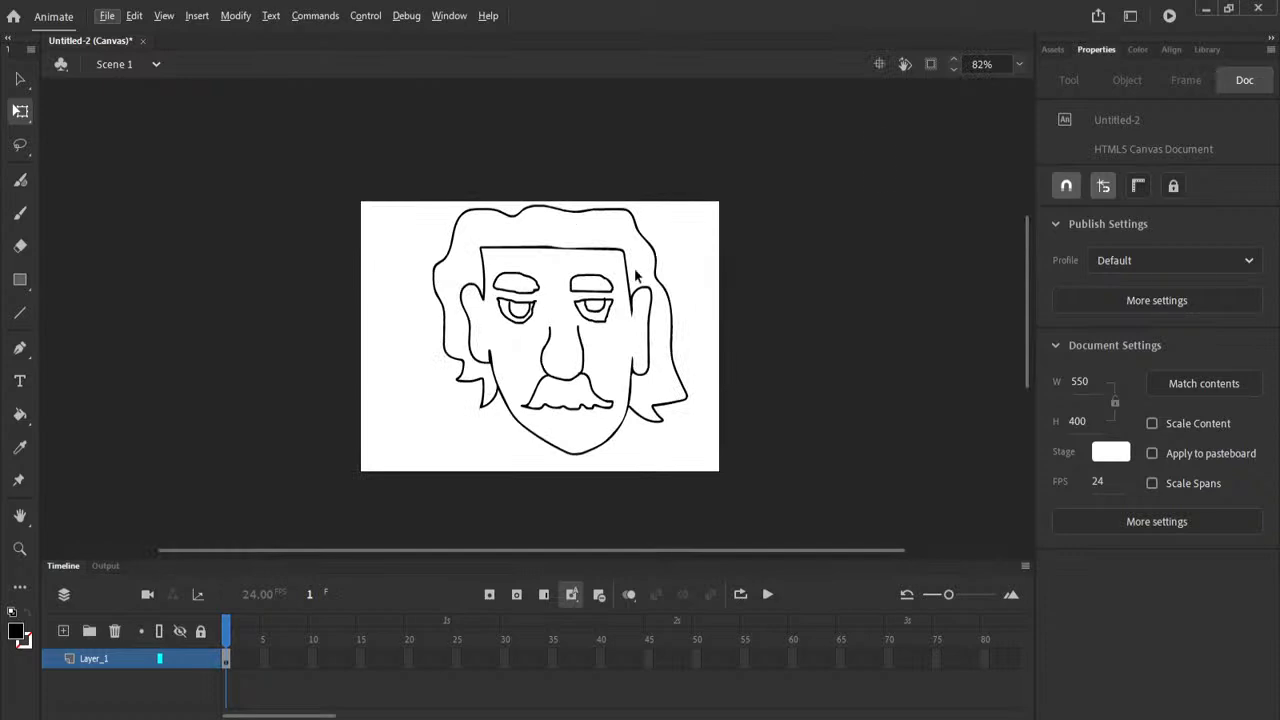
click(1018, 64)
click(1029, 85)
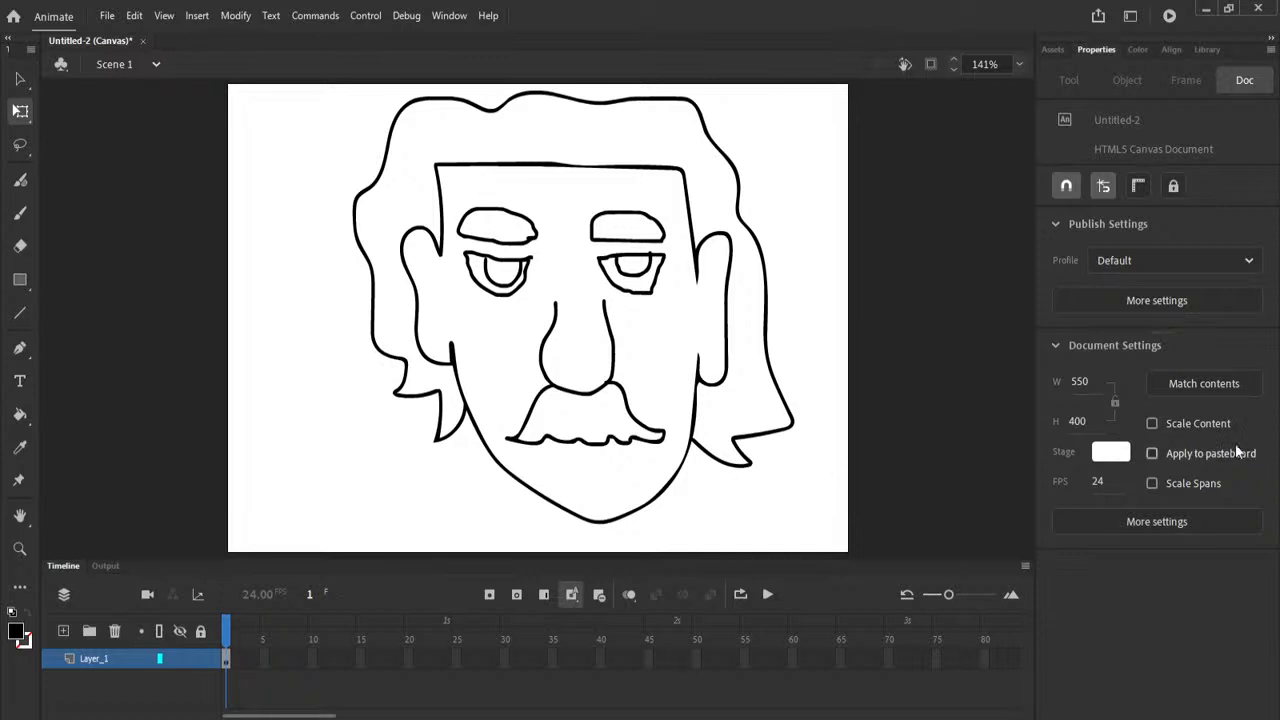
click(1153, 422)
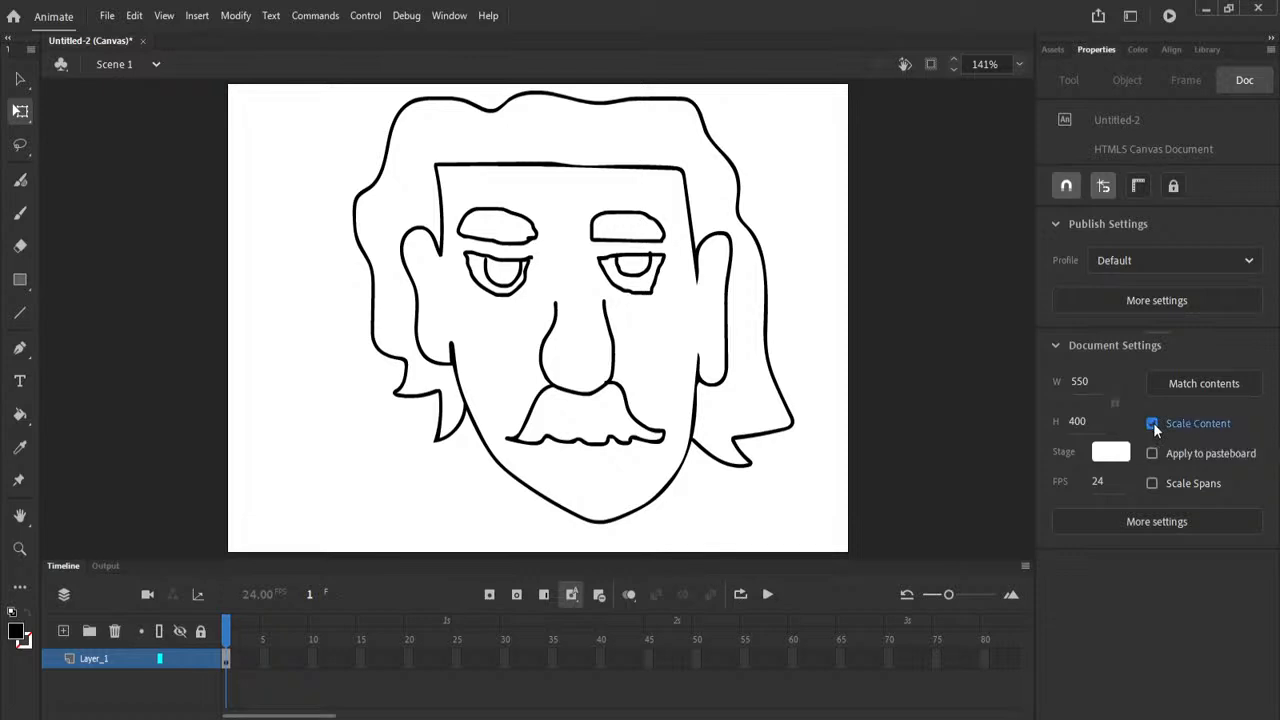
Try a document width of 1920 with the content scaled along, and undo the resize.
click(1080, 381)
text(1920)
click(1068, 421)
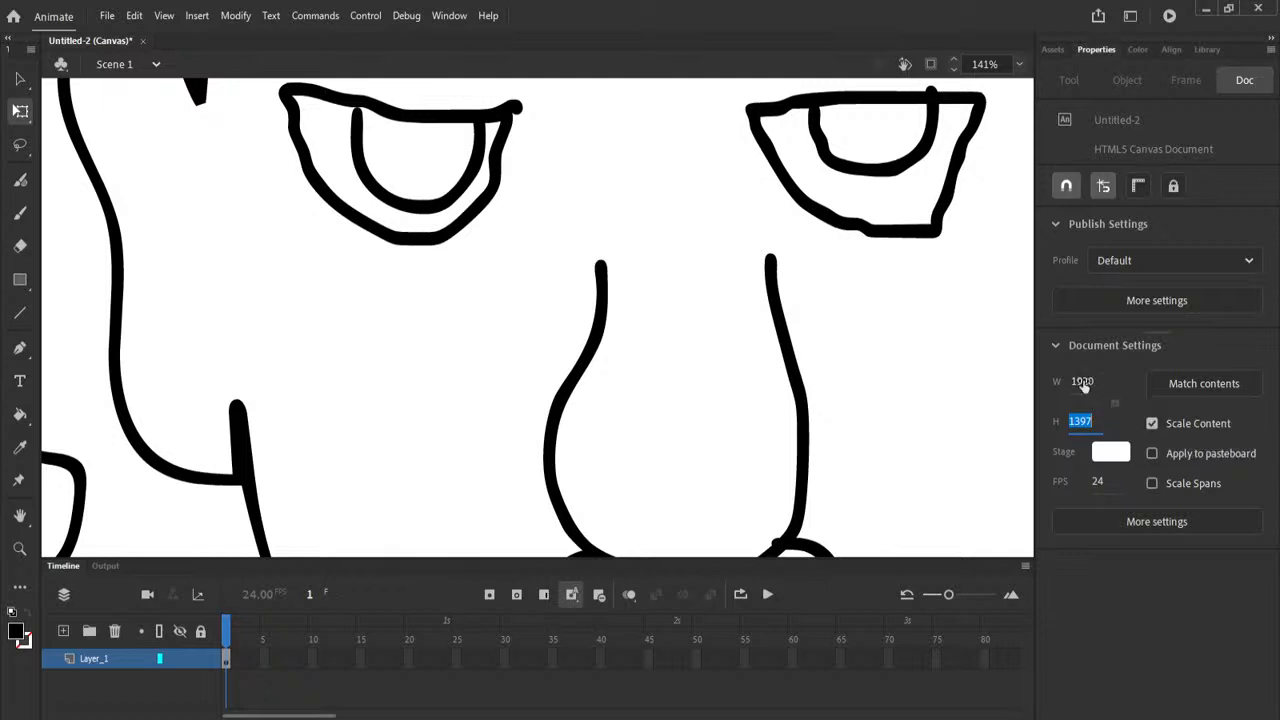
click(1114, 406)
scroll(688, 326, down, 5)
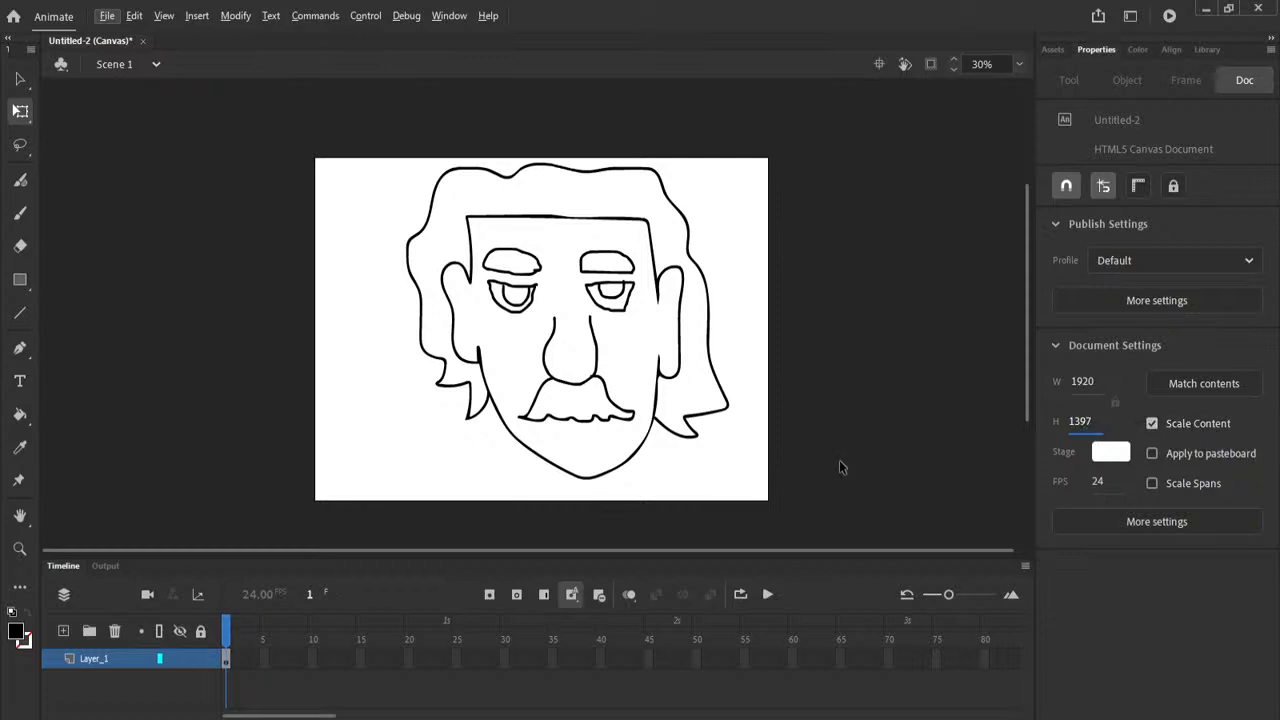
key(ctrl+z)
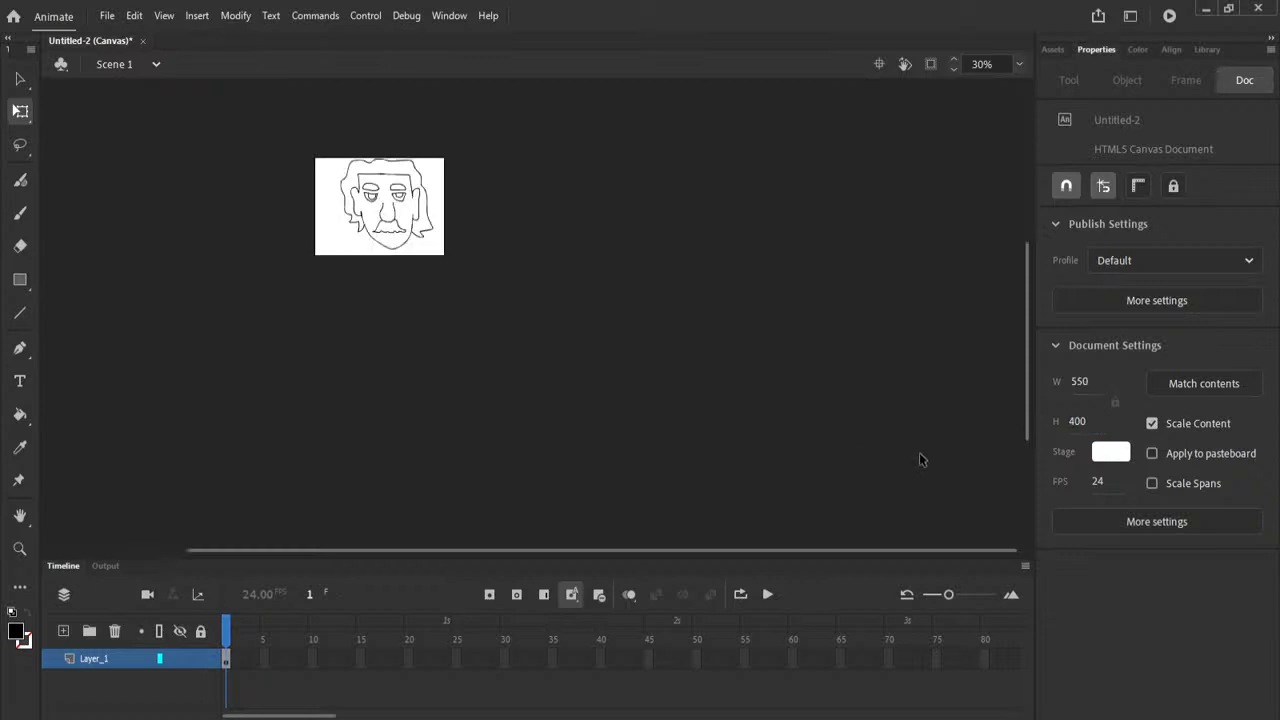
Fit the stage in the window and delete the face drawing from the first frame of Layer_1.
click(1015, 64)
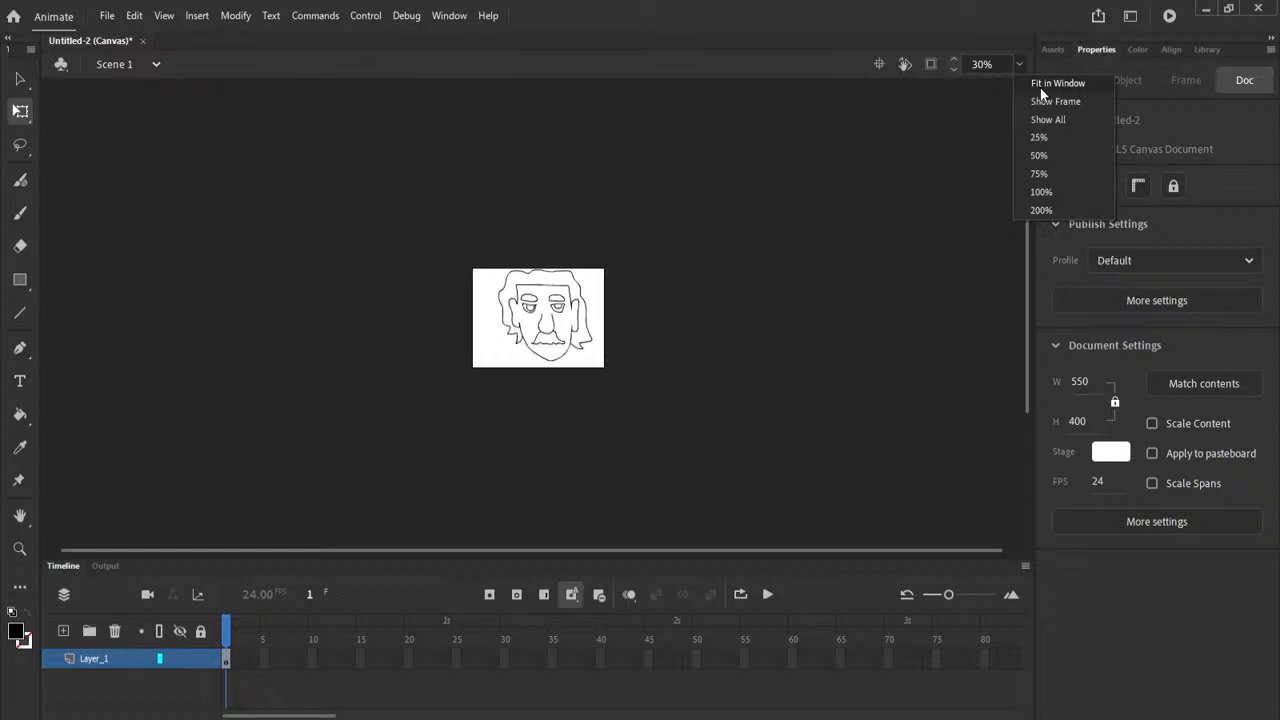
click(1040, 87)
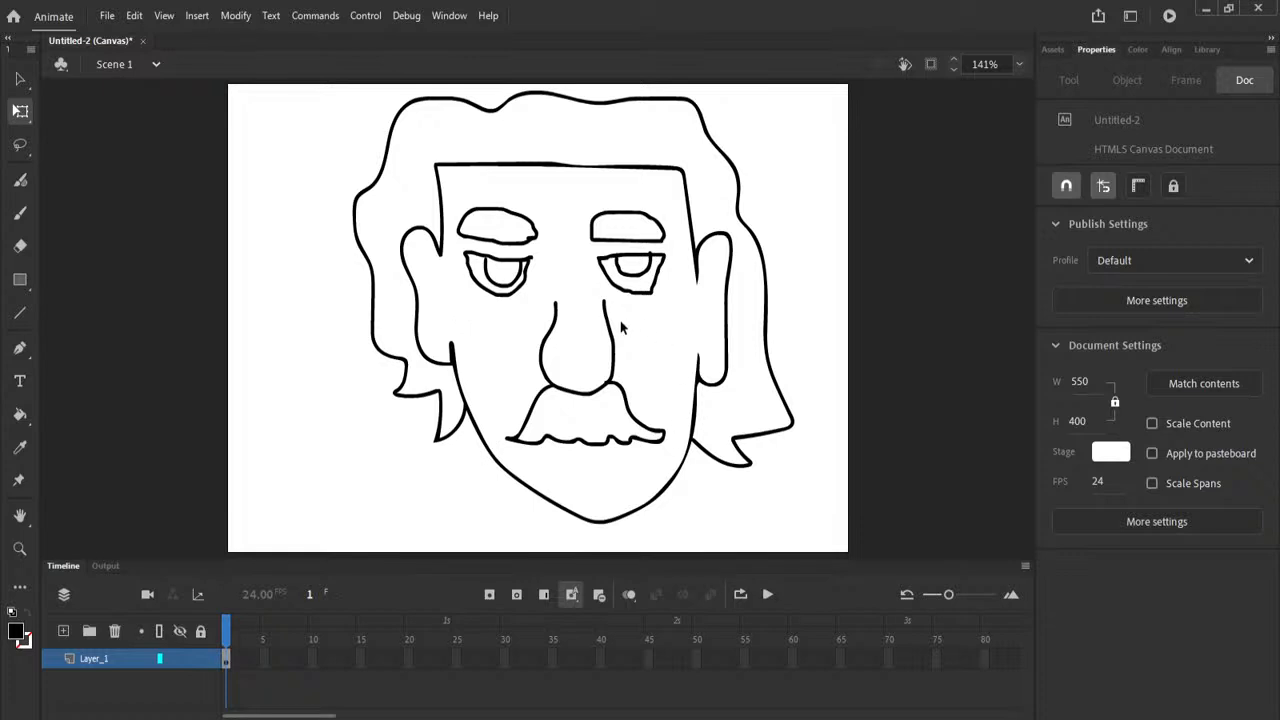
click(232, 657)
click(311, 659)
click(228, 662)
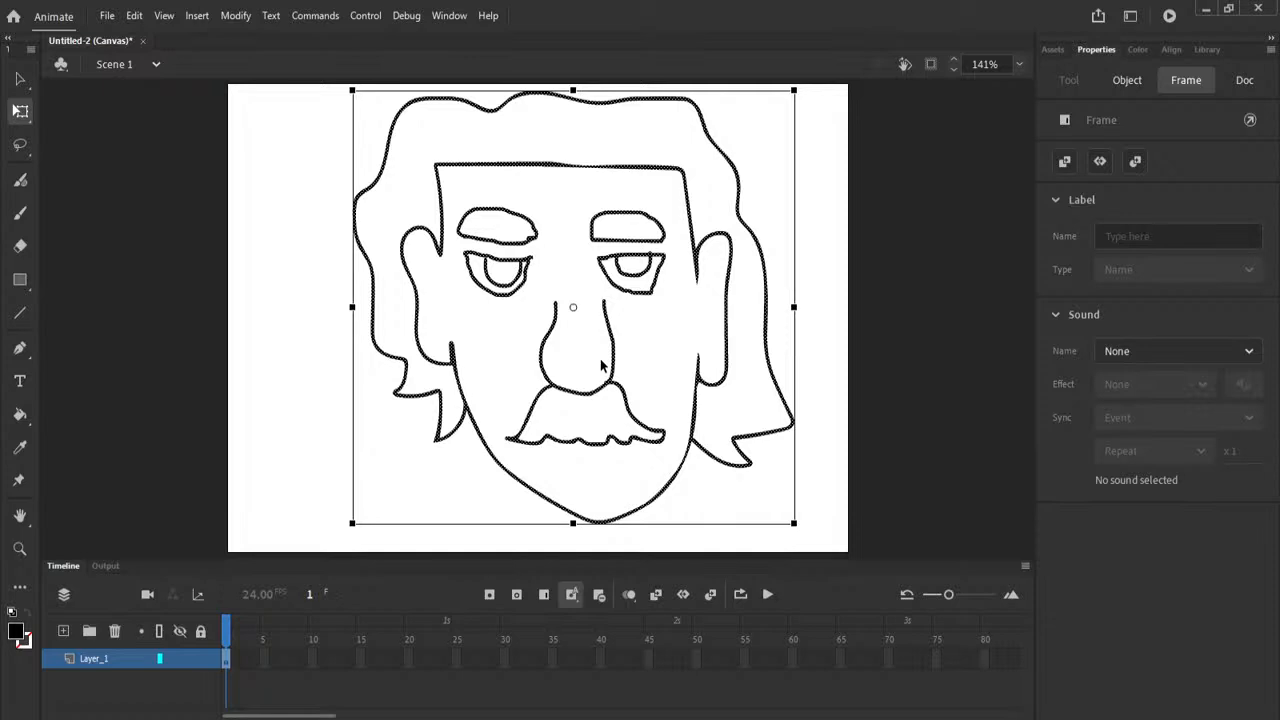
key(Delete)
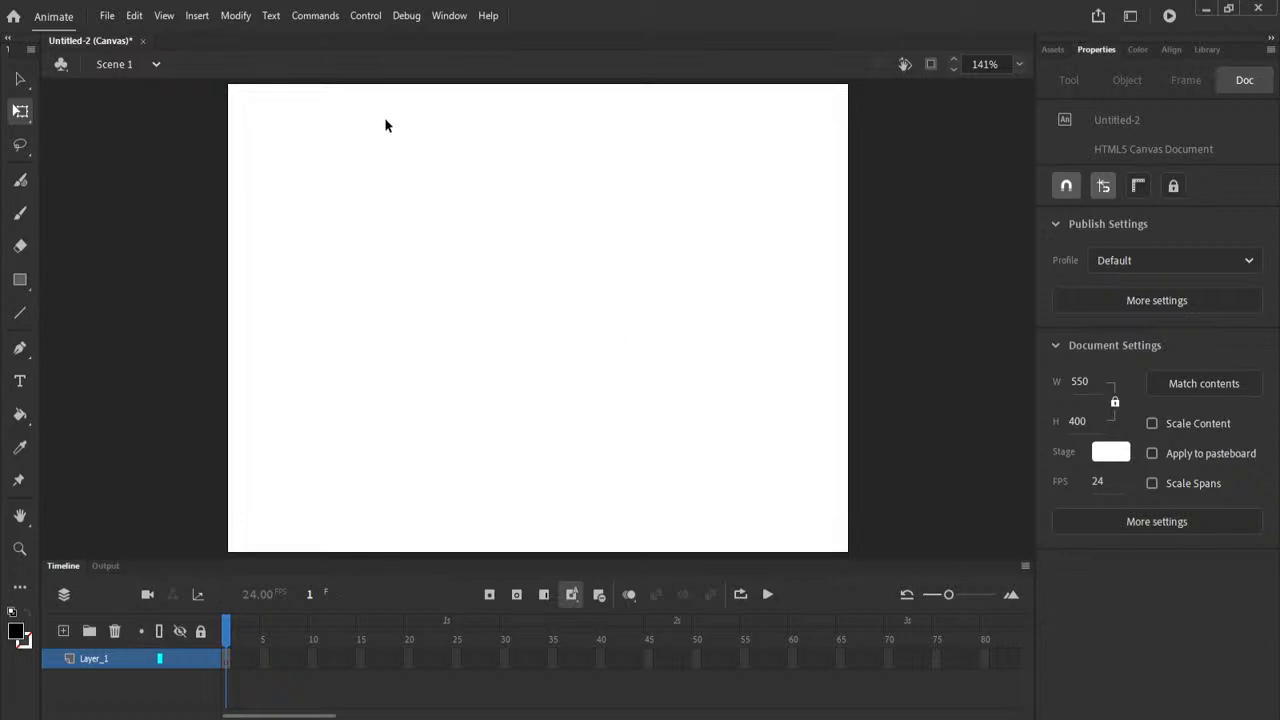
Choose the Rectangle tool and set its fill color to blue #0033FF.
click(20, 281)
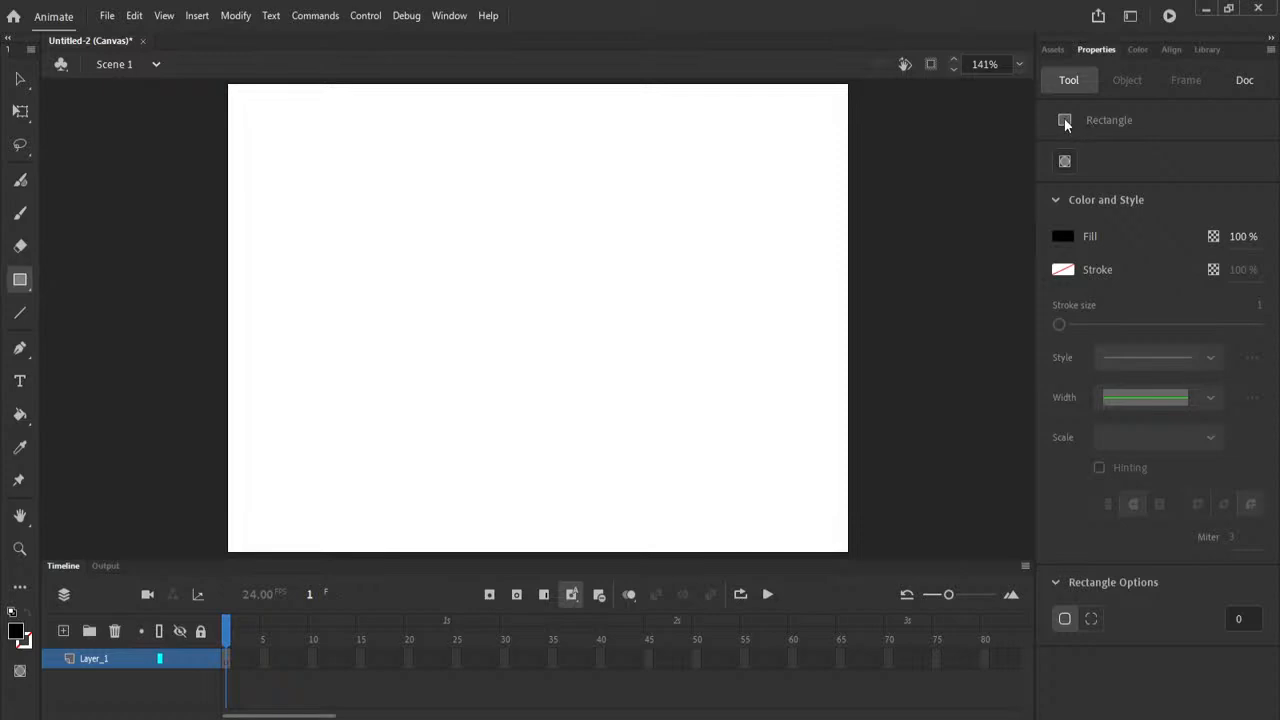
click(1064, 237)
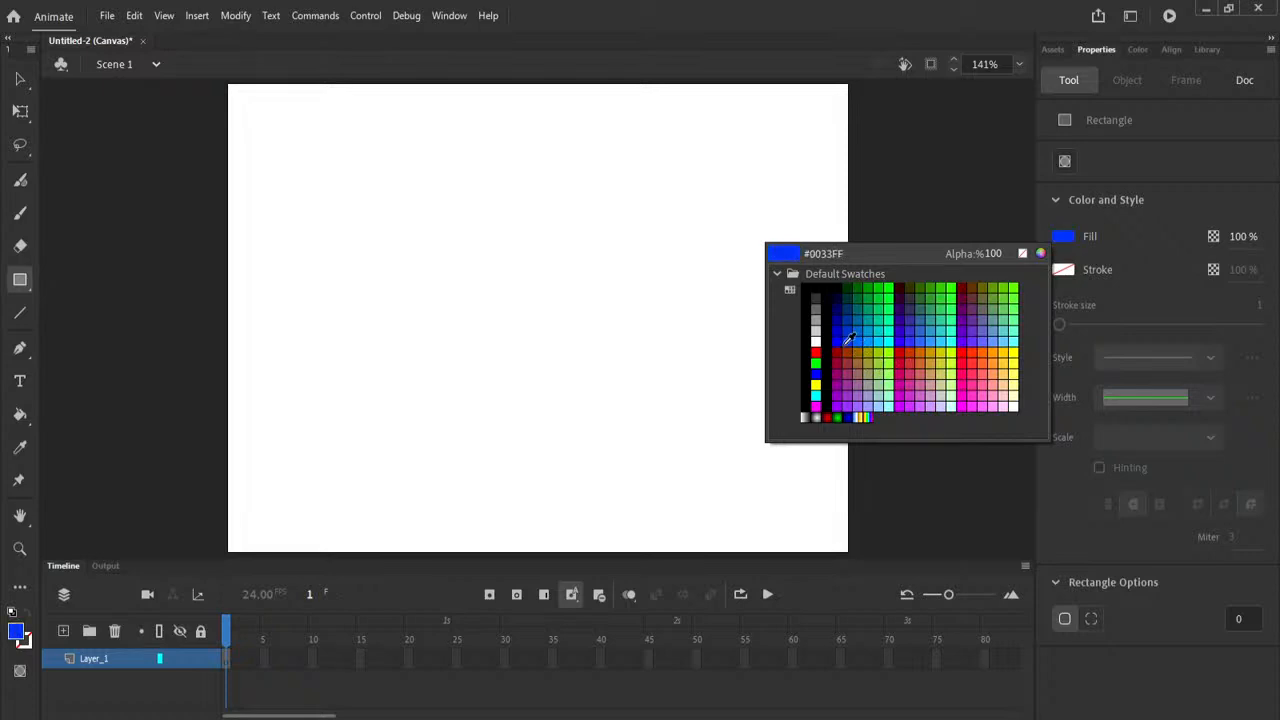
click(847, 340)
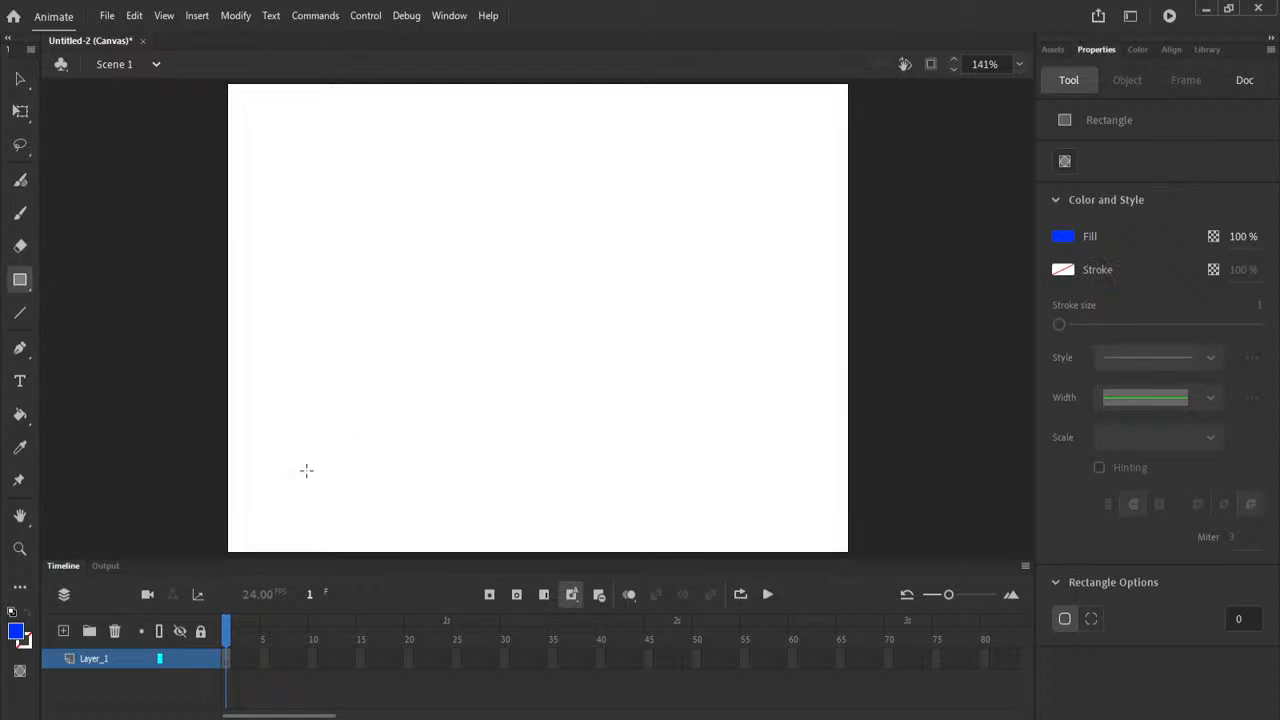
Rename Layer_1 as Ground and draw a blue rectangle across the full width of the stage along its bottom edge.
double_click(93, 658)
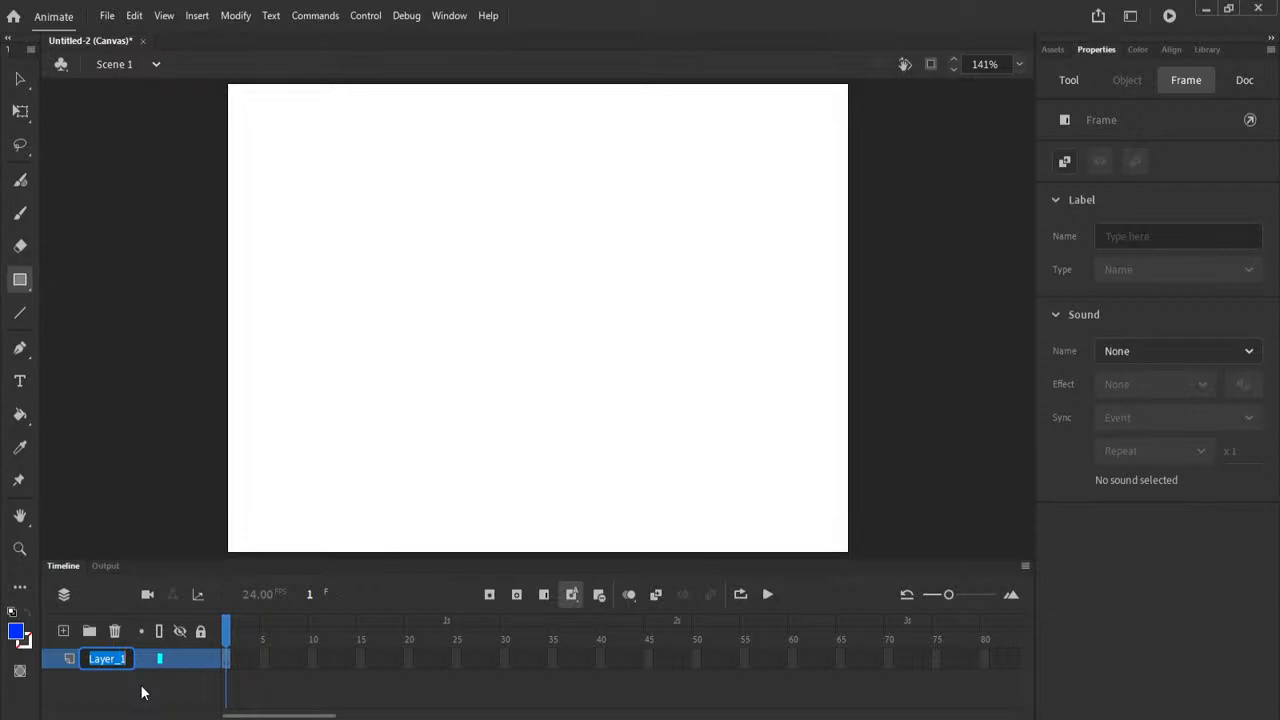
text(Ground)
key(Return)
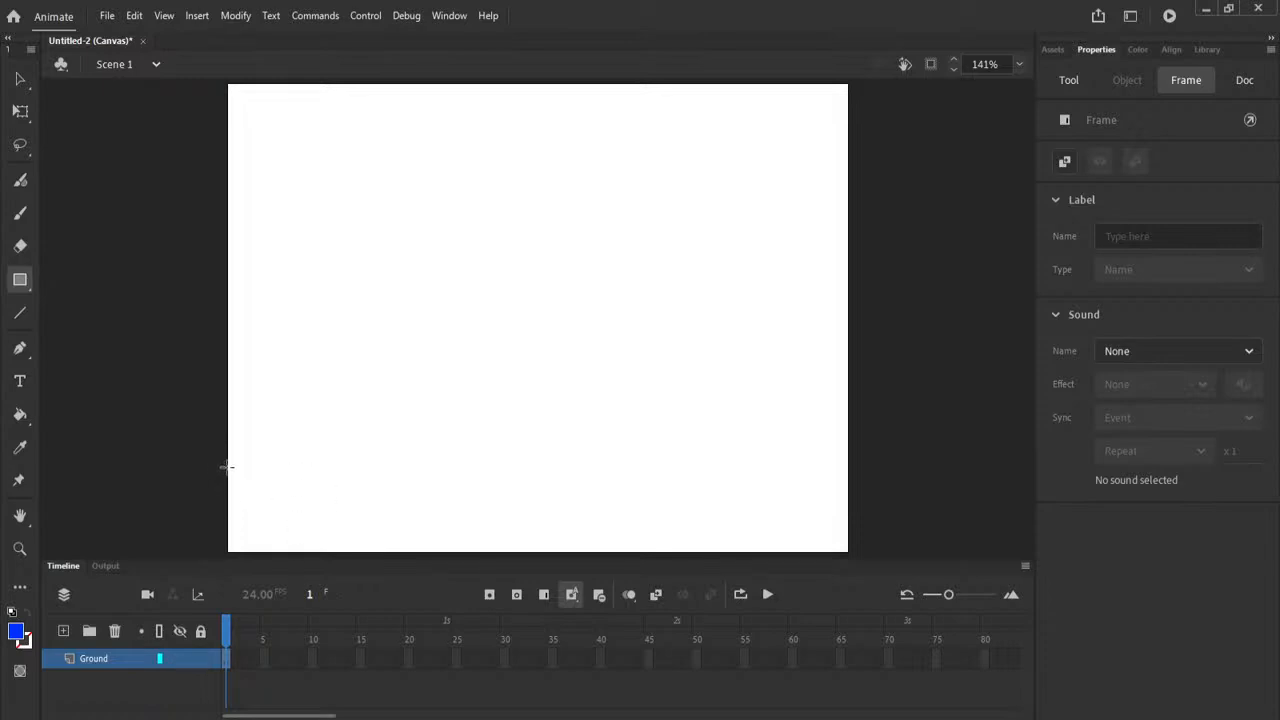
drag(227, 462, 848, 554)
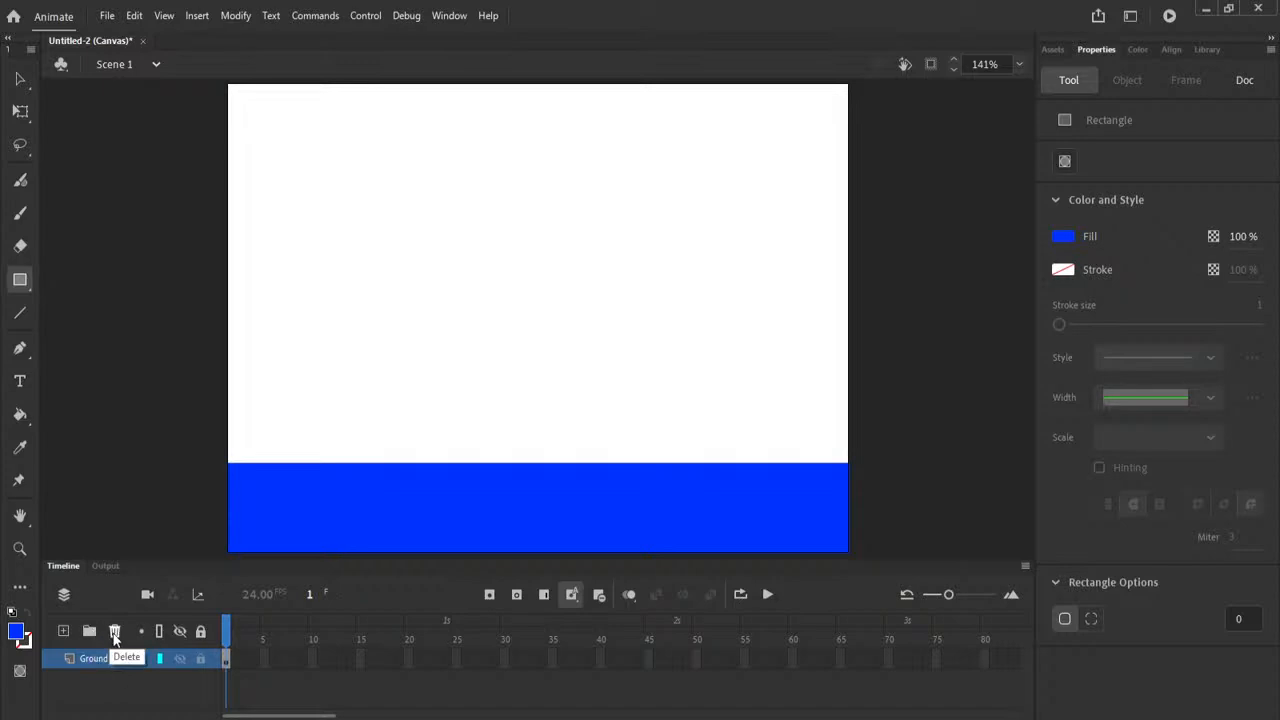
Lock the Ground layer and test the lock by attempting to draw on it, declining to unlock the layer.
click(177, 658)
click(177, 658)
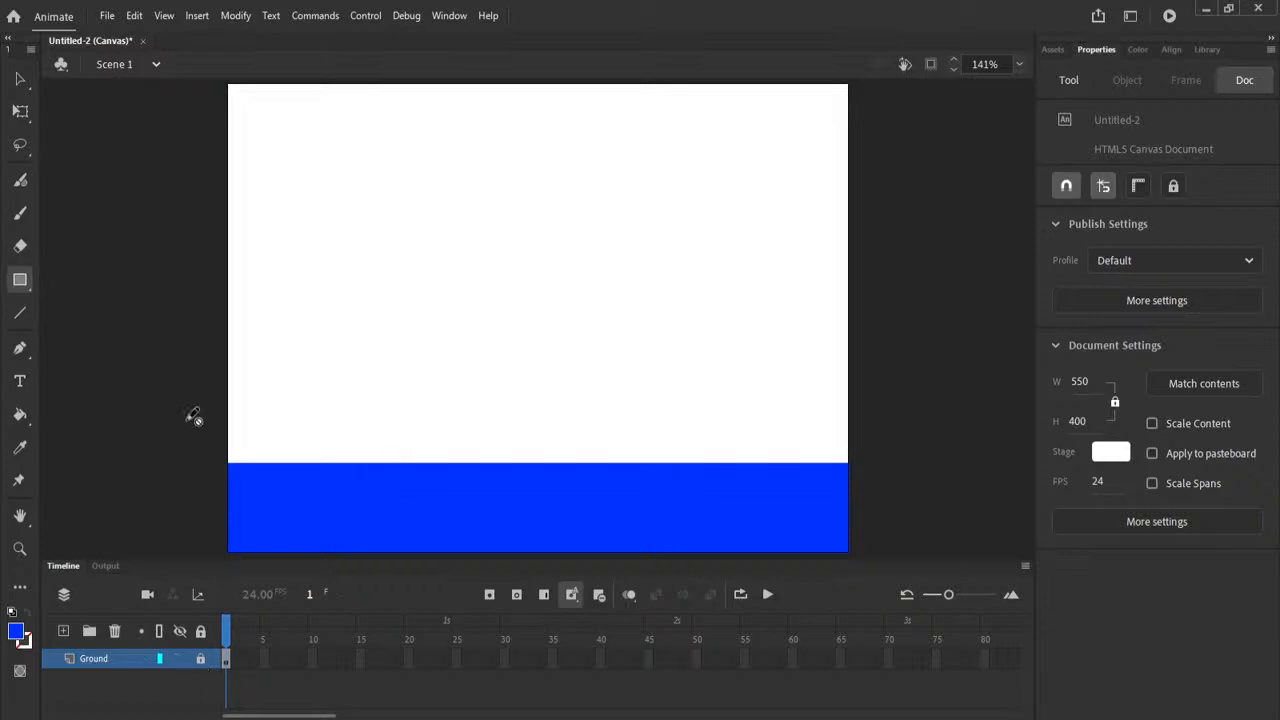
click(433, 461)
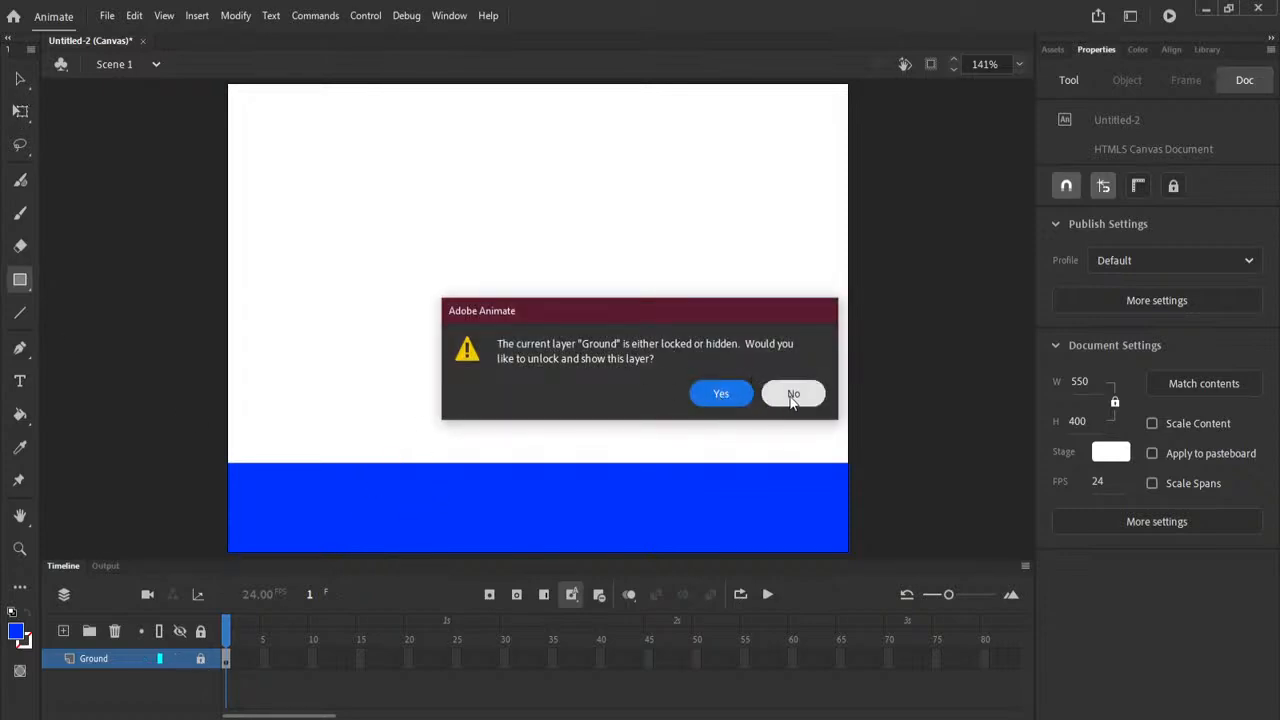
click(792, 395)
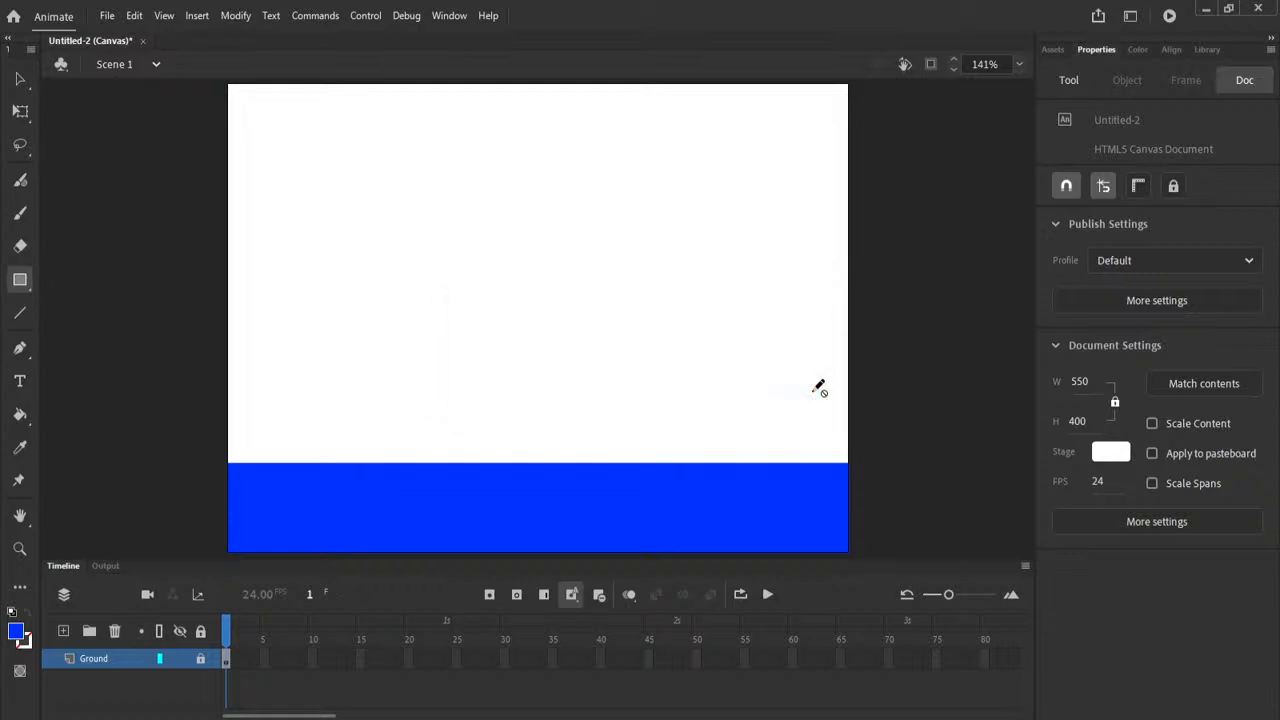
click(20, 79)
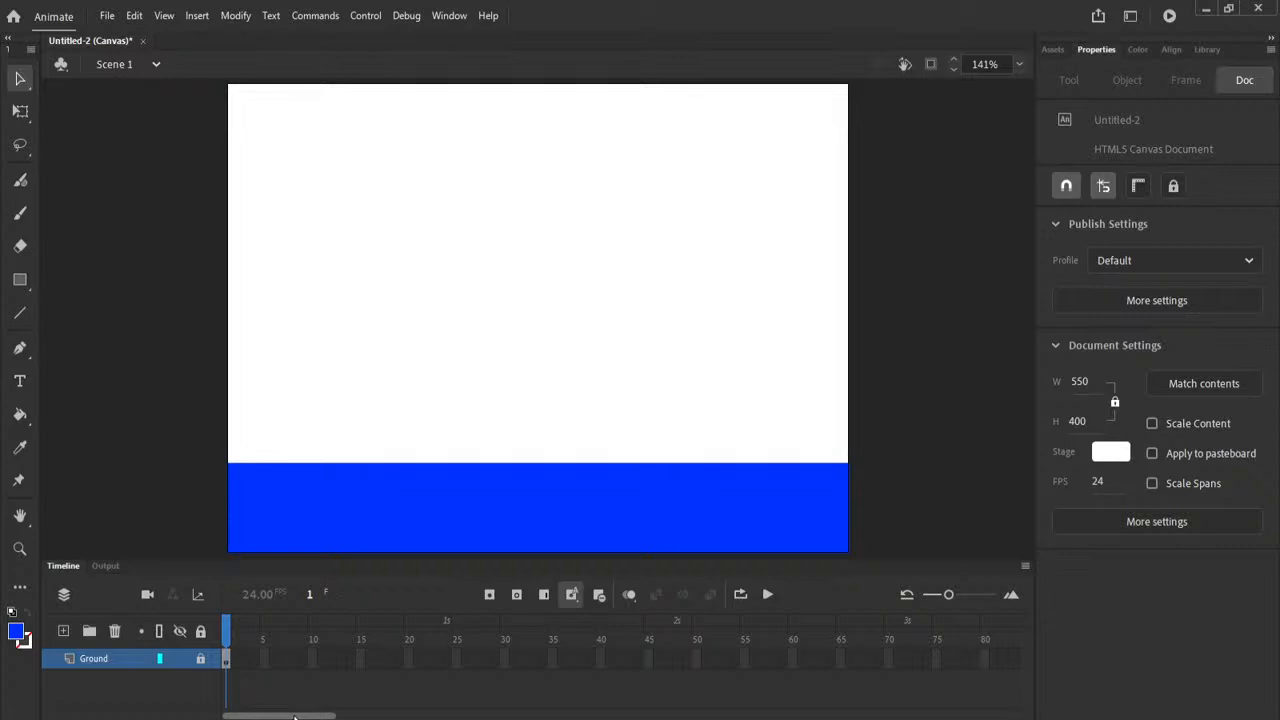
Add a new layer named Ball above the Ground layer and choose the Oval tool.
click(63, 631)
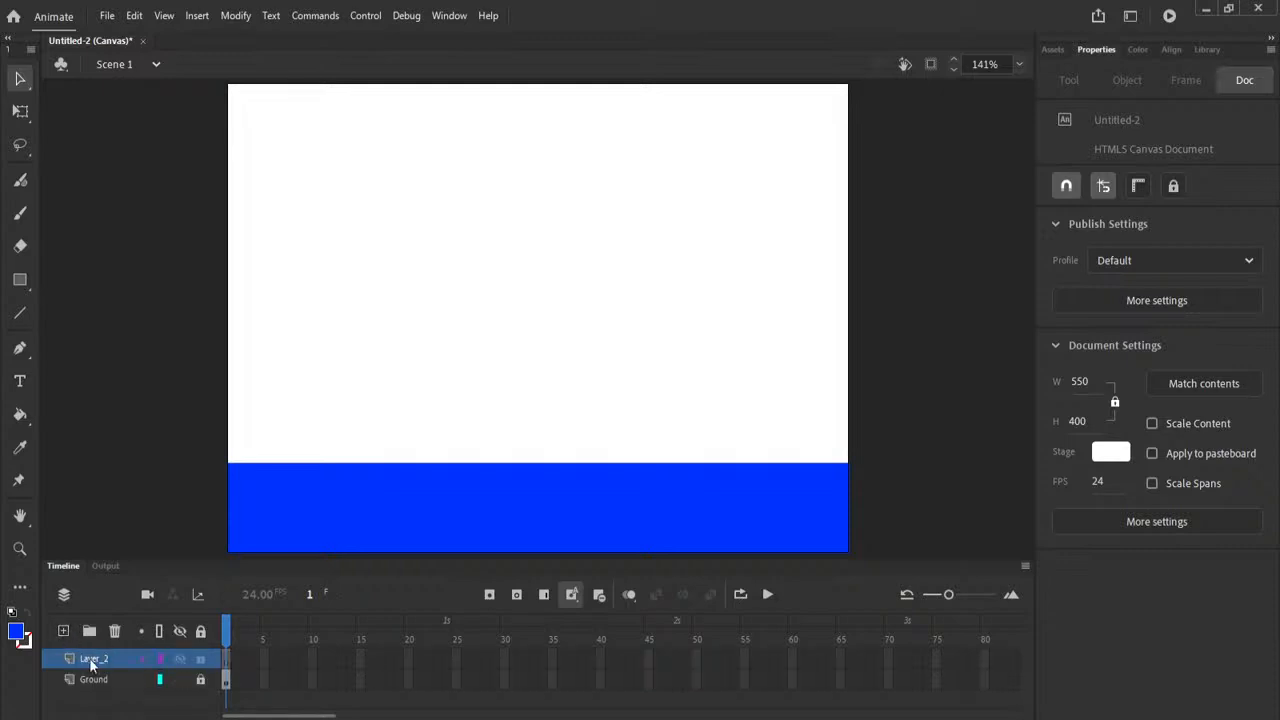
double_click(93, 659)
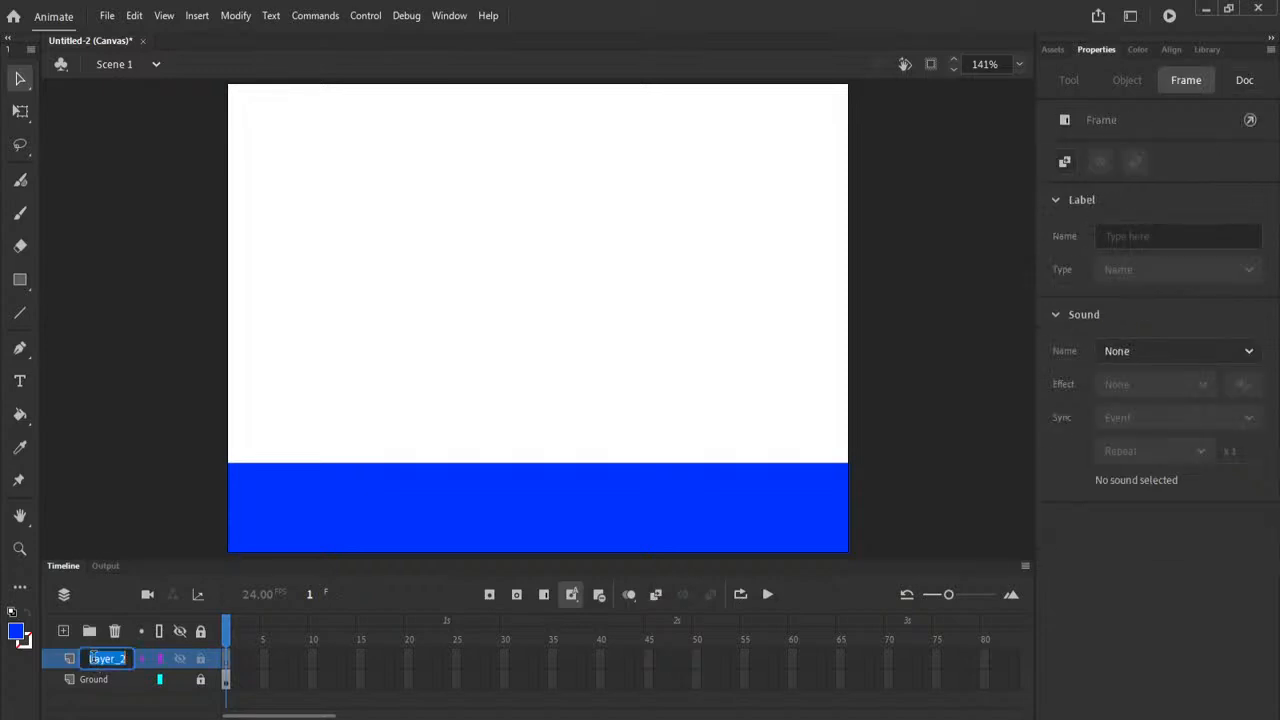
text(Ball)
key(Return)
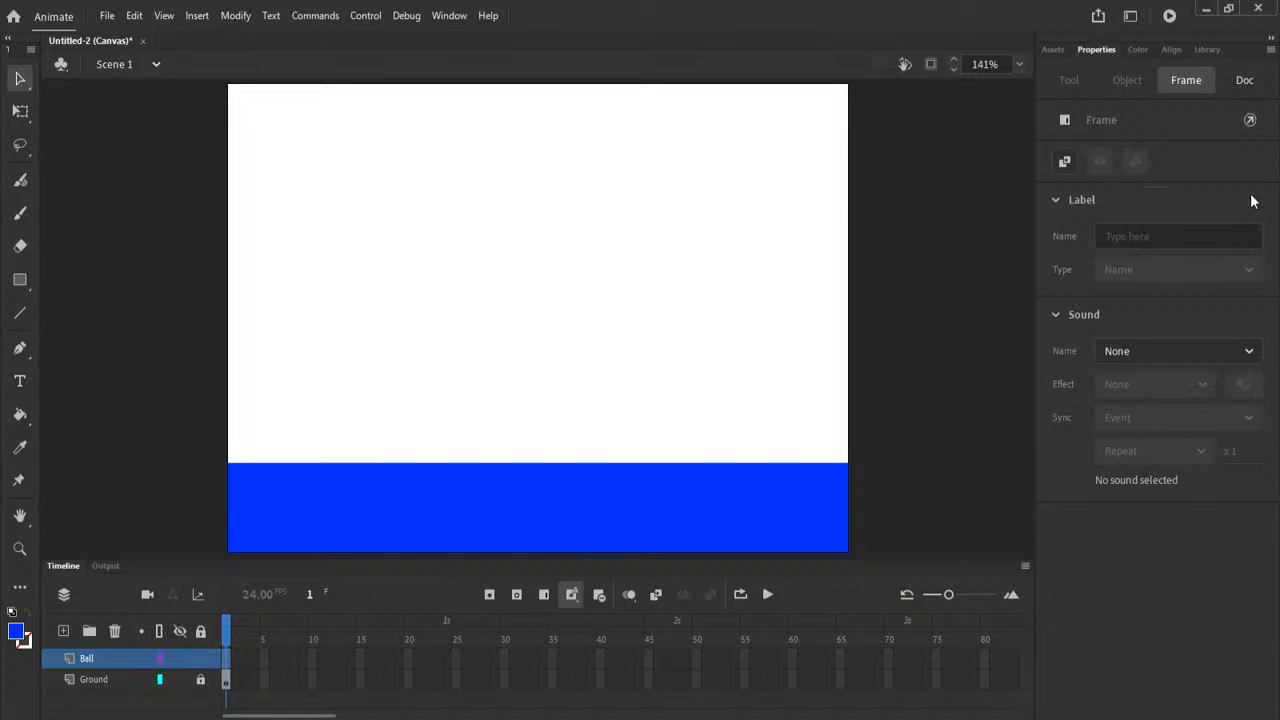
click(24, 286)
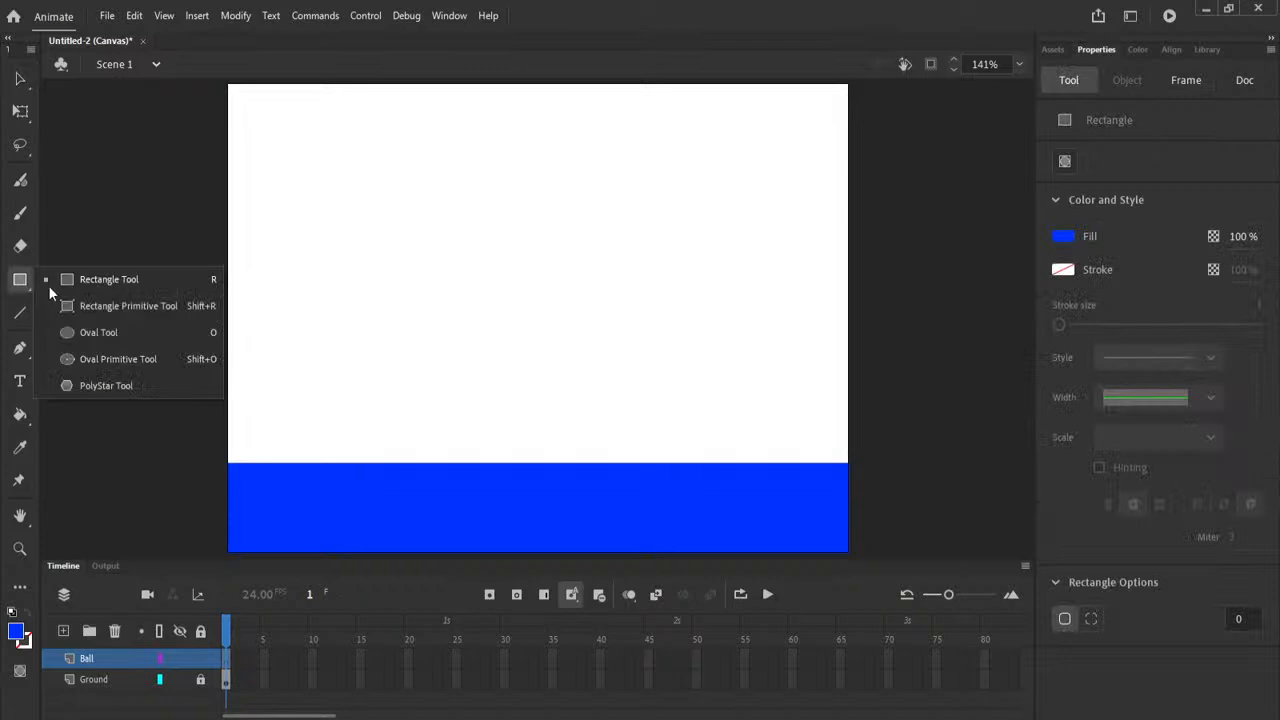
click(115, 331)
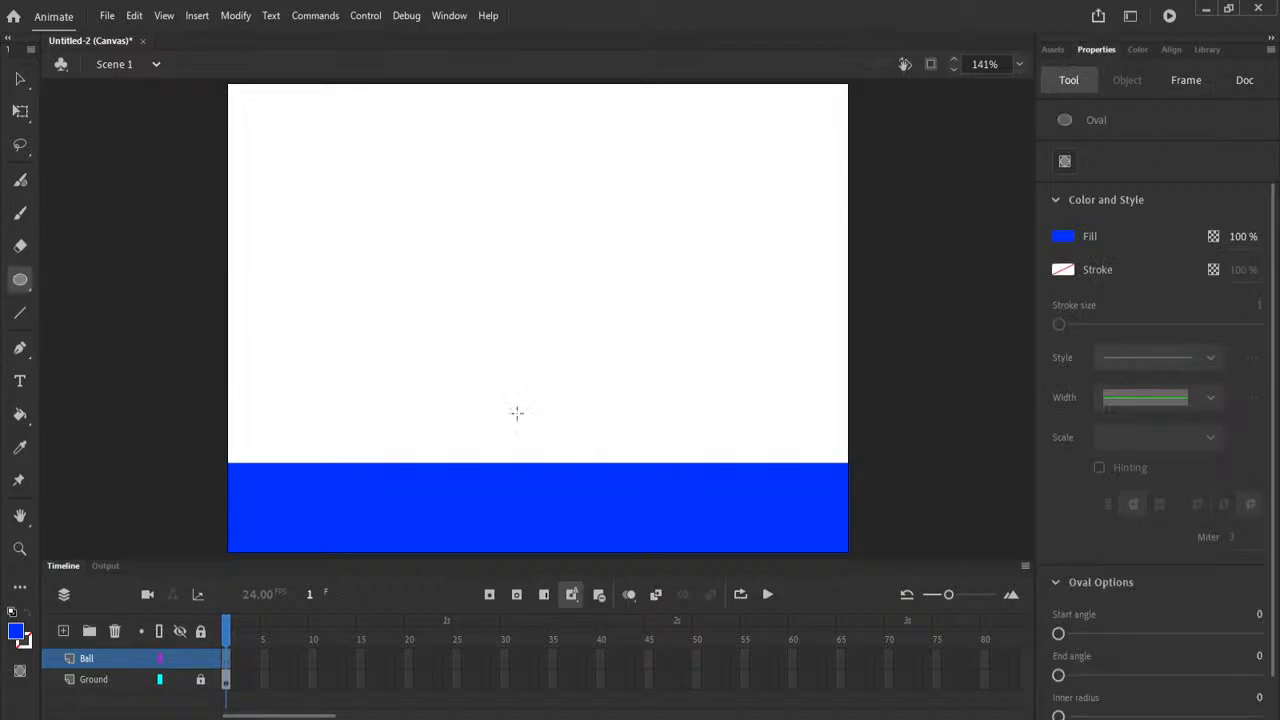
Browse the default static assets in the Characters and Props categories, and return to the Oval tool's properties.
click(1057, 51)
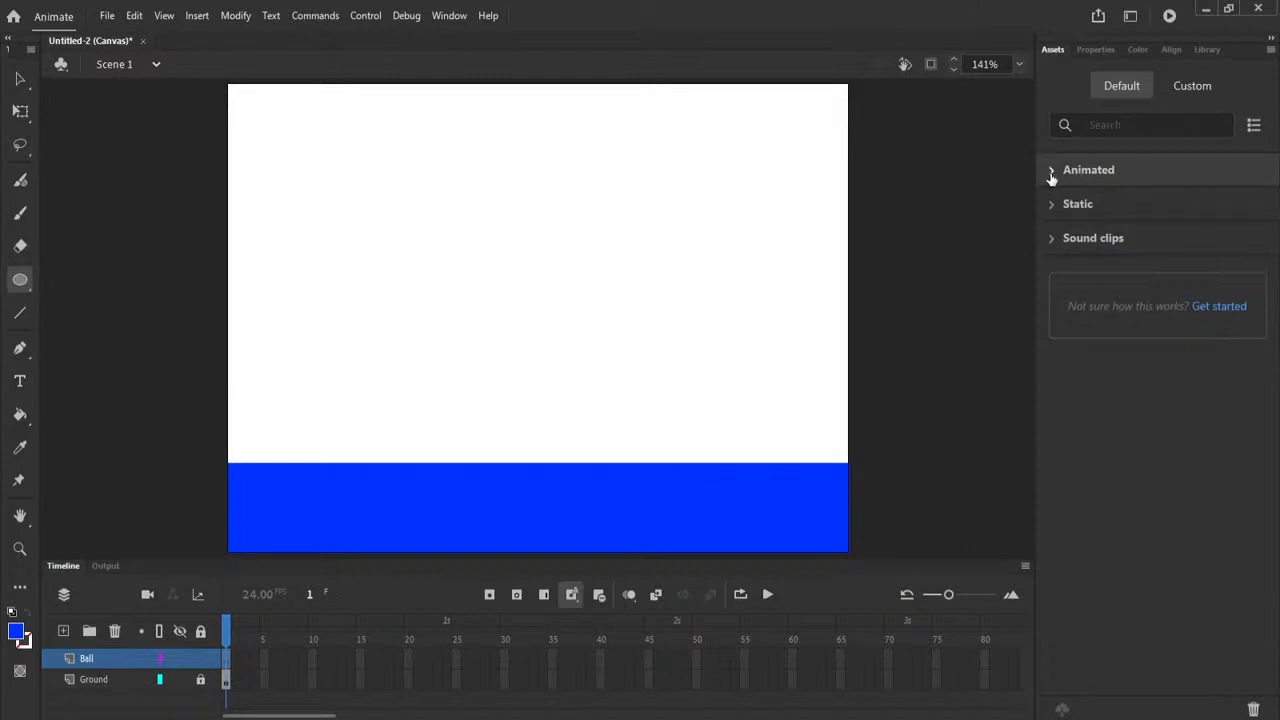
click(1053, 204)
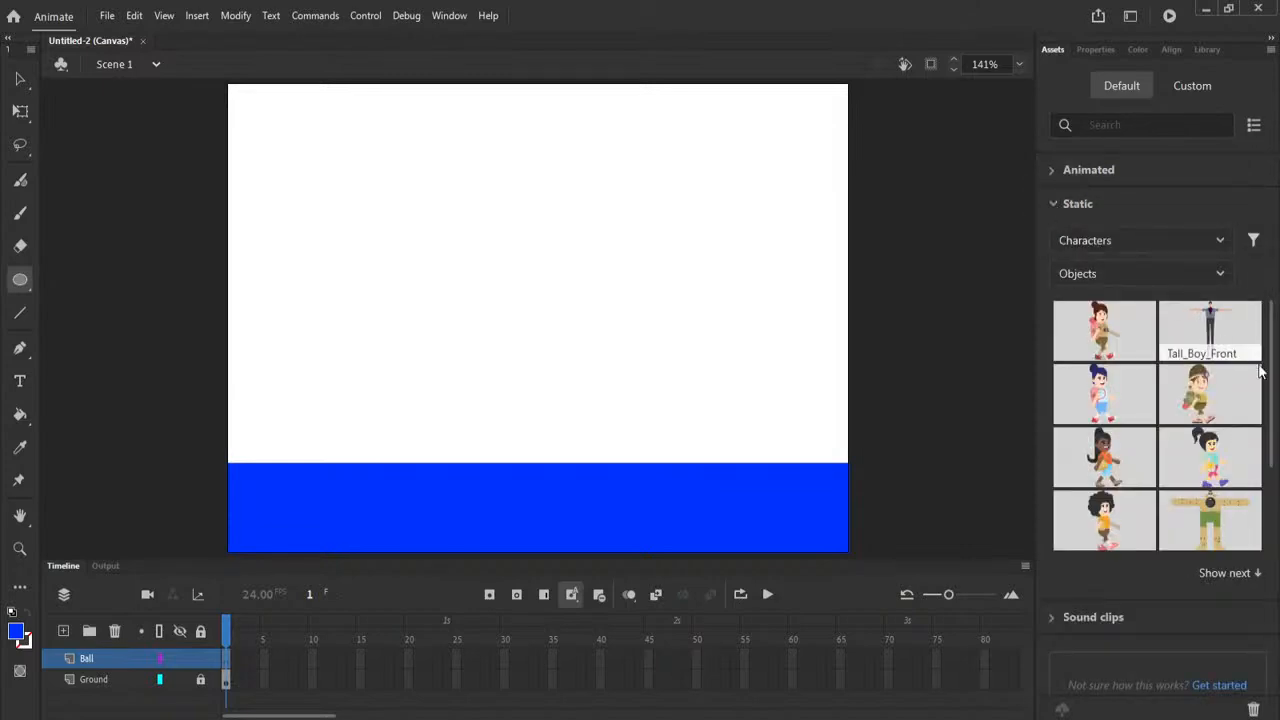
drag(1275, 392, 1273, 505)
scroll(1220, 420, up, 5)
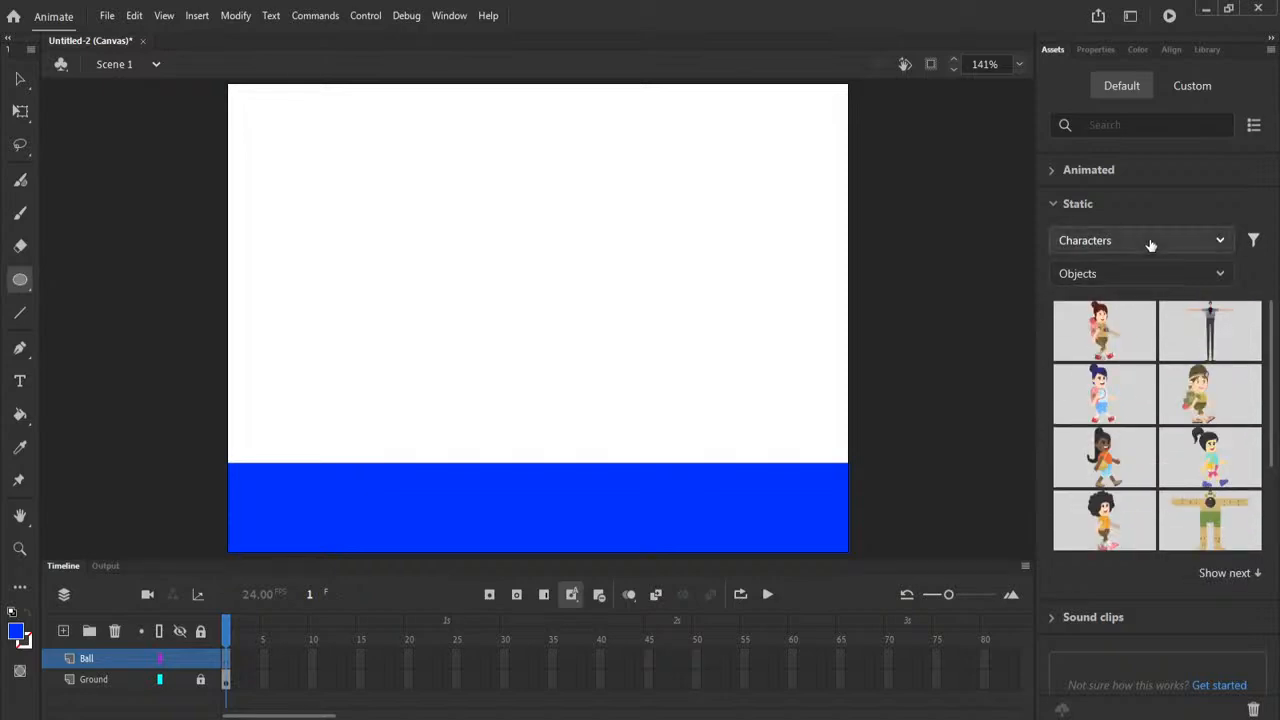
click(1151, 241)
click(1120, 299)
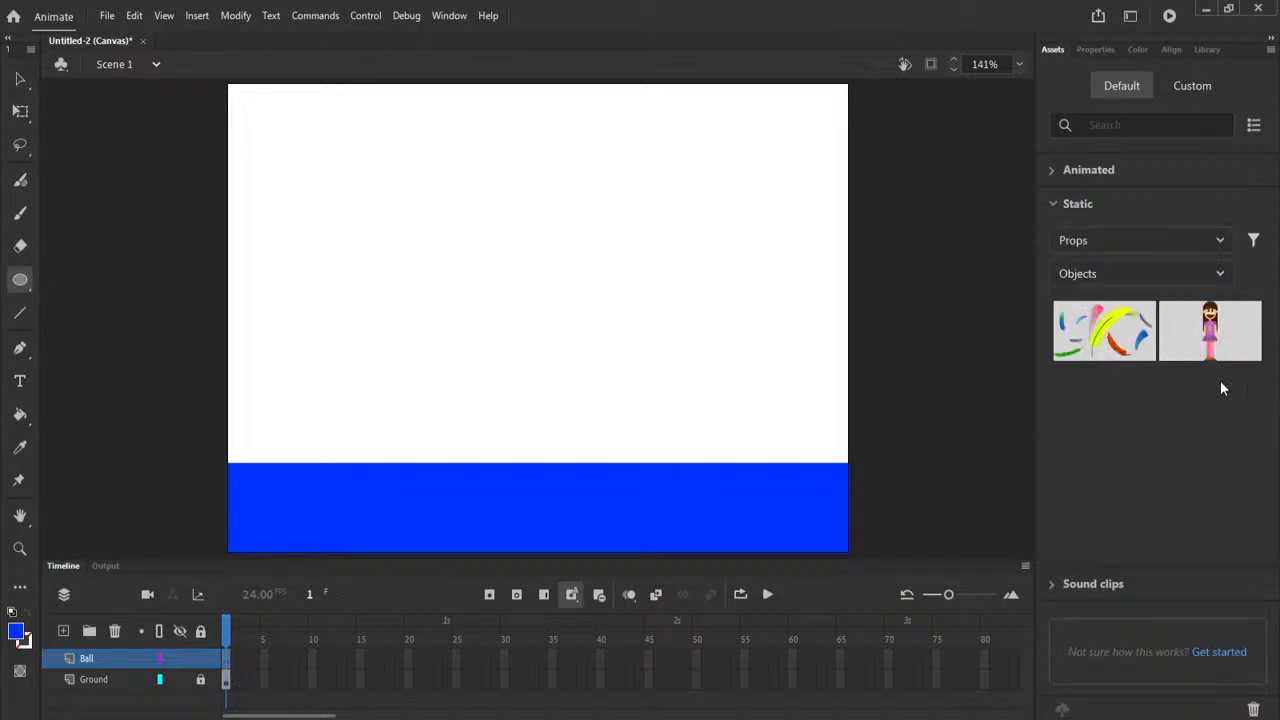
click(1134, 245)
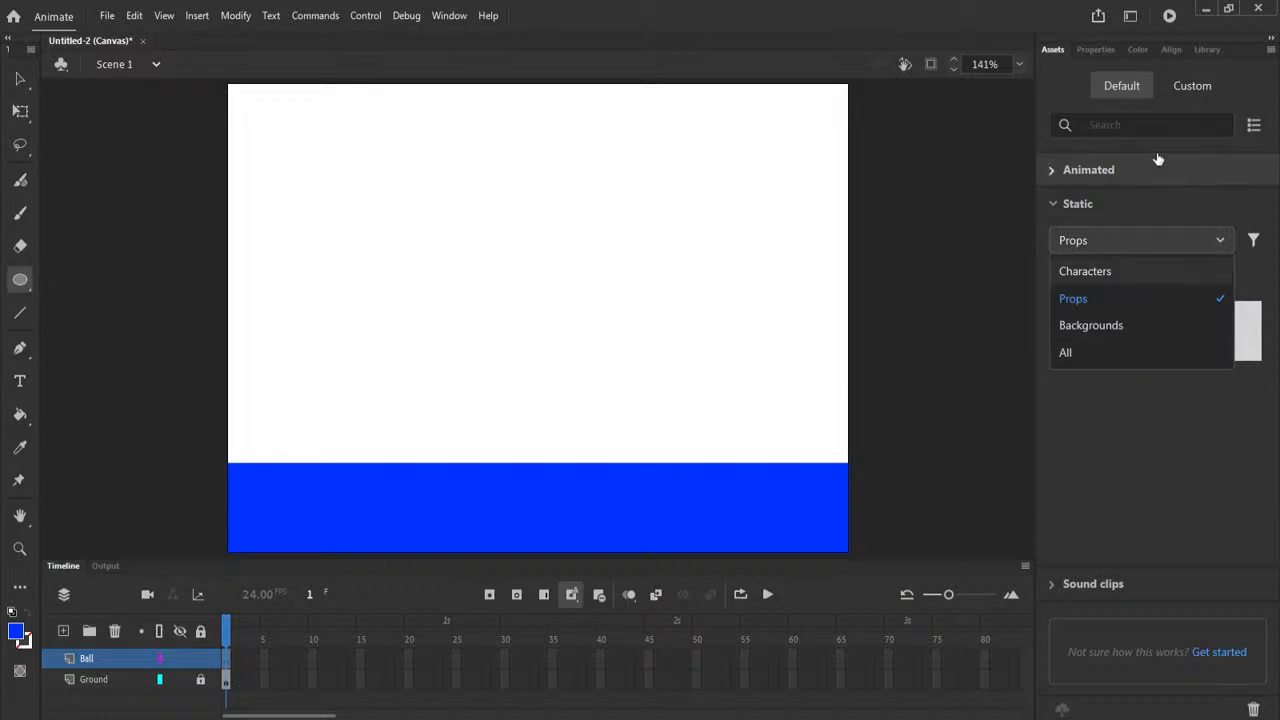
click(1096, 49)
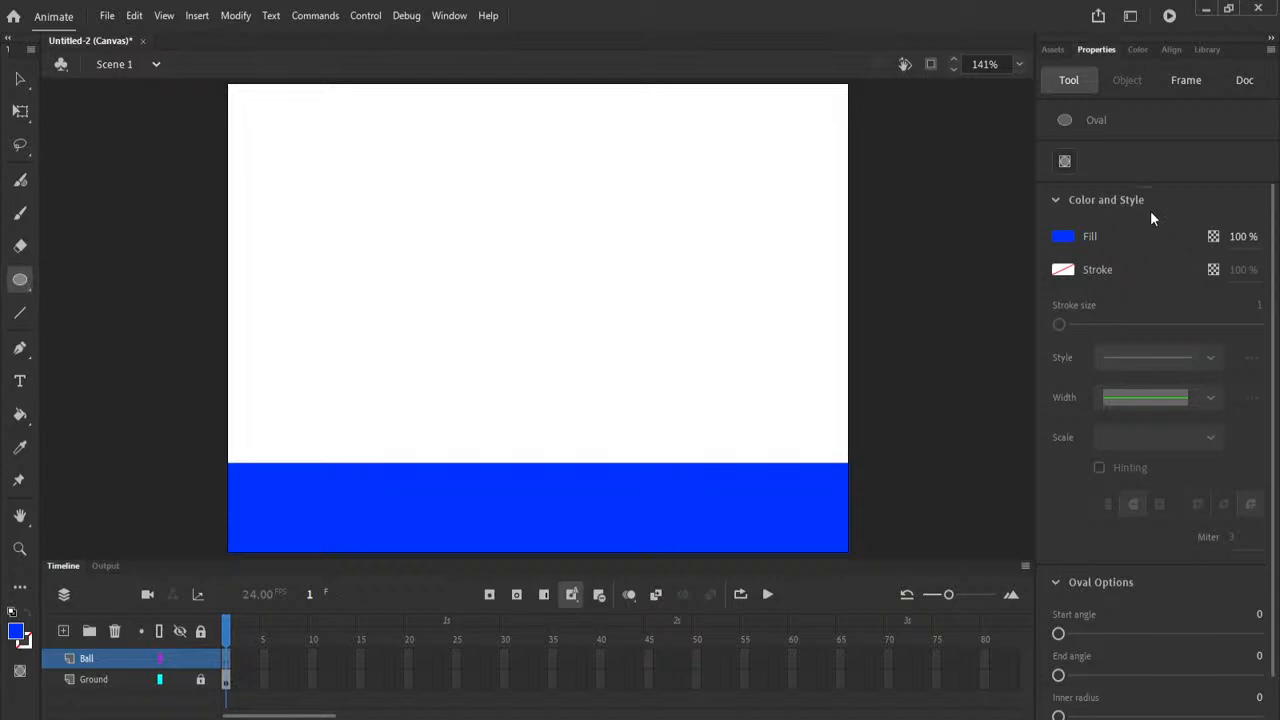
Draw a circle about 98 by 98 above the ground near the stage's middle, with red #CC0000 fill and black stroke.
click(1062, 235)
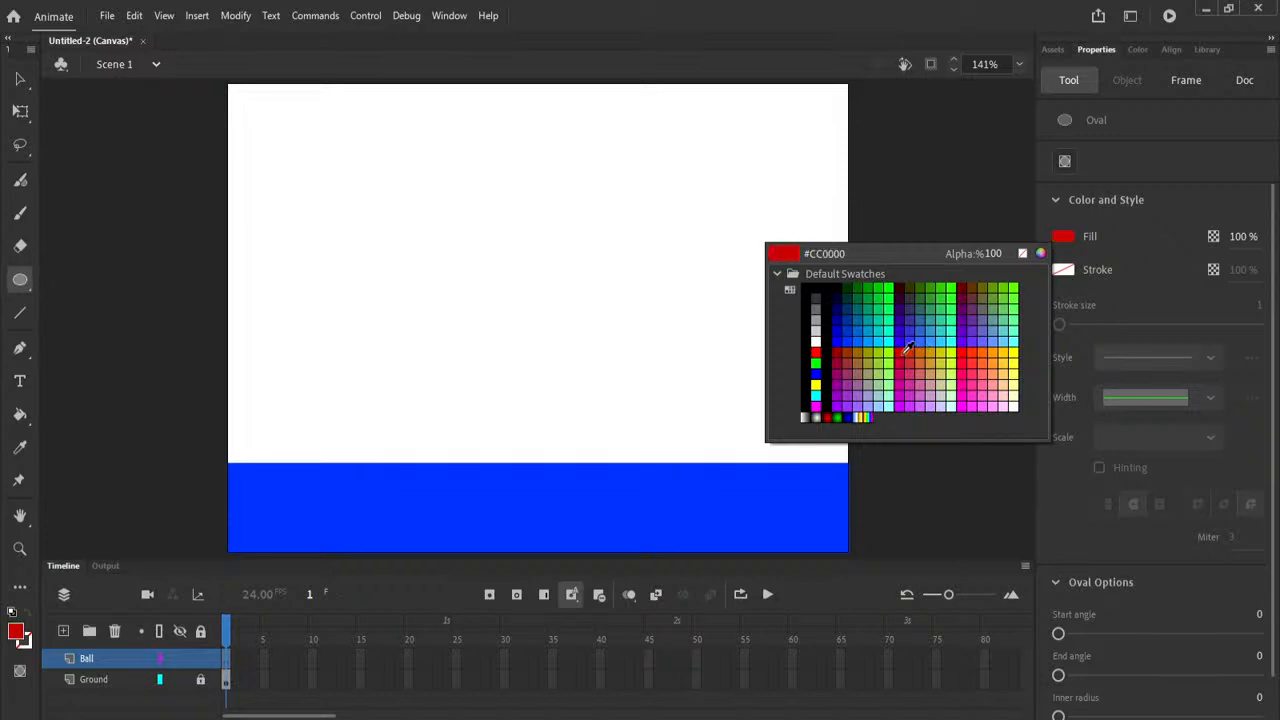
click(906, 347)
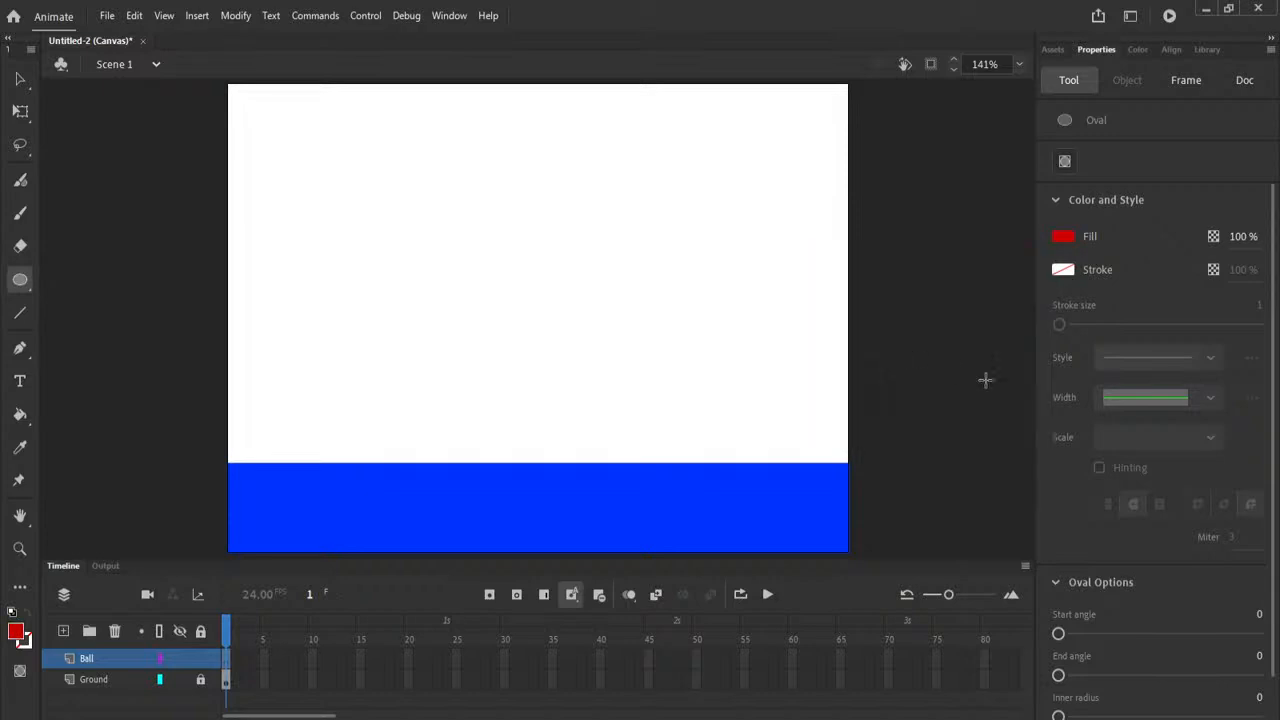
click(1063, 271)
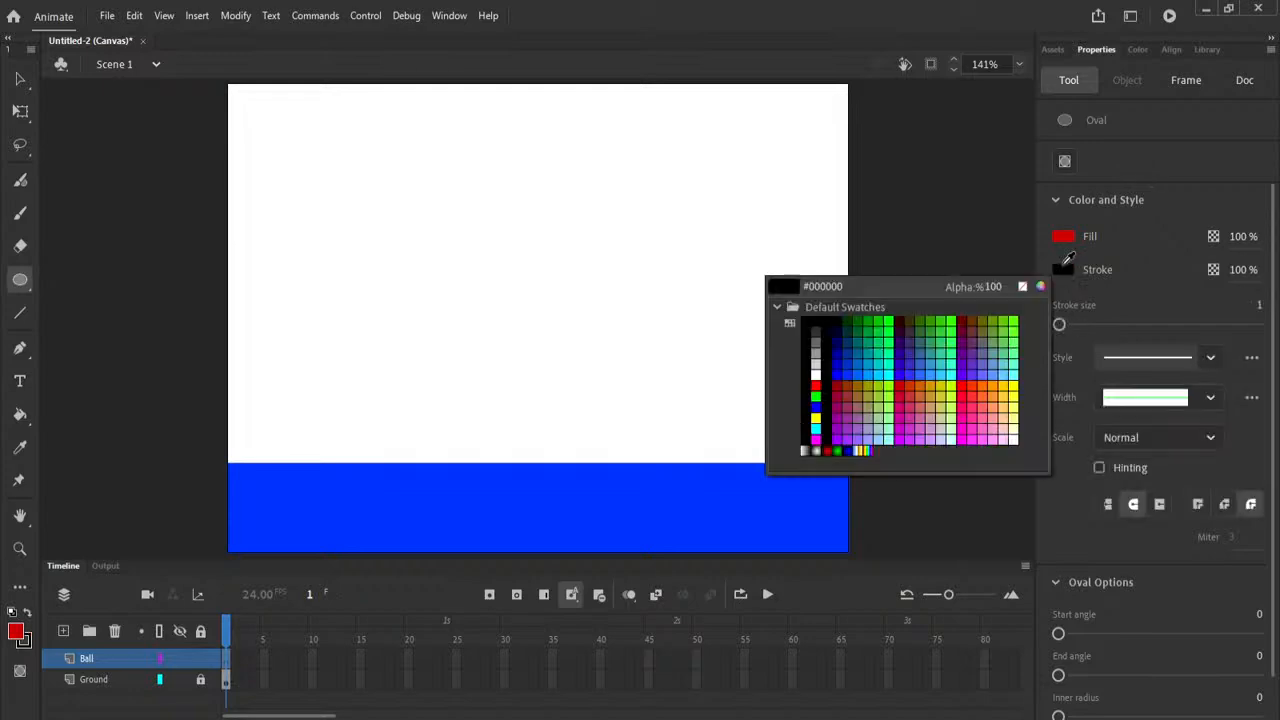
click(817, 321)
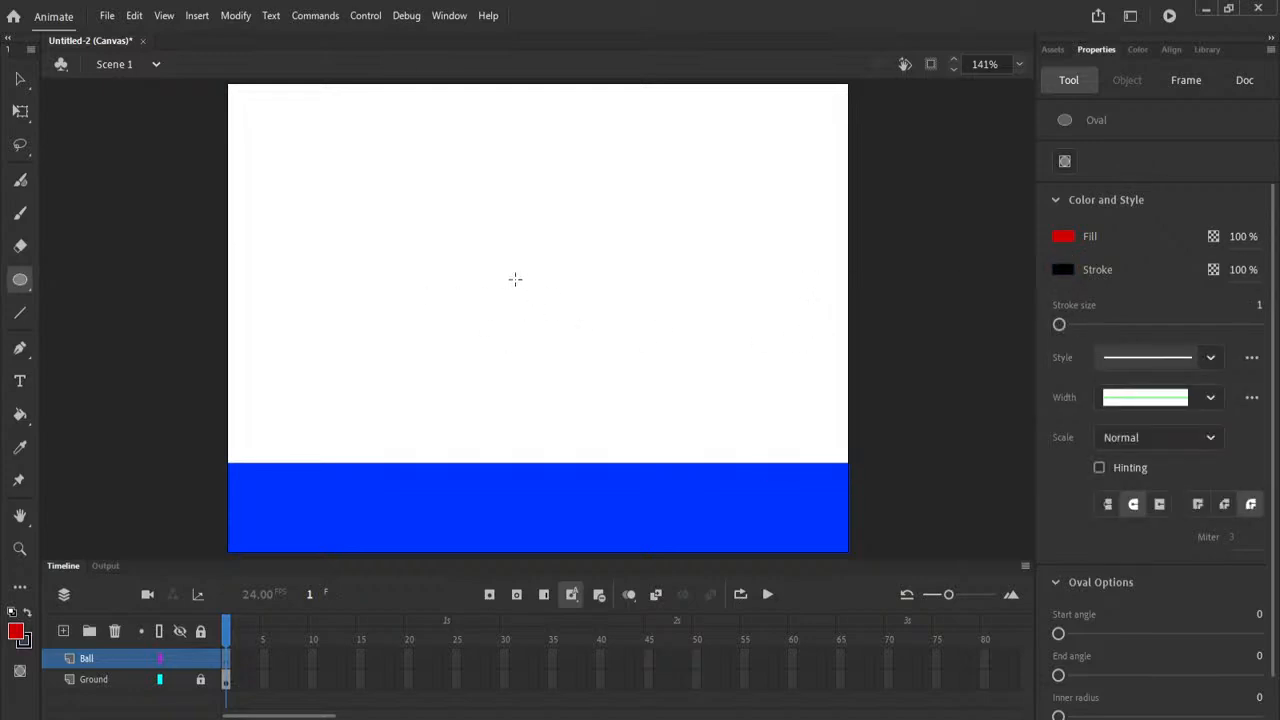
drag(488, 274, 598, 376)
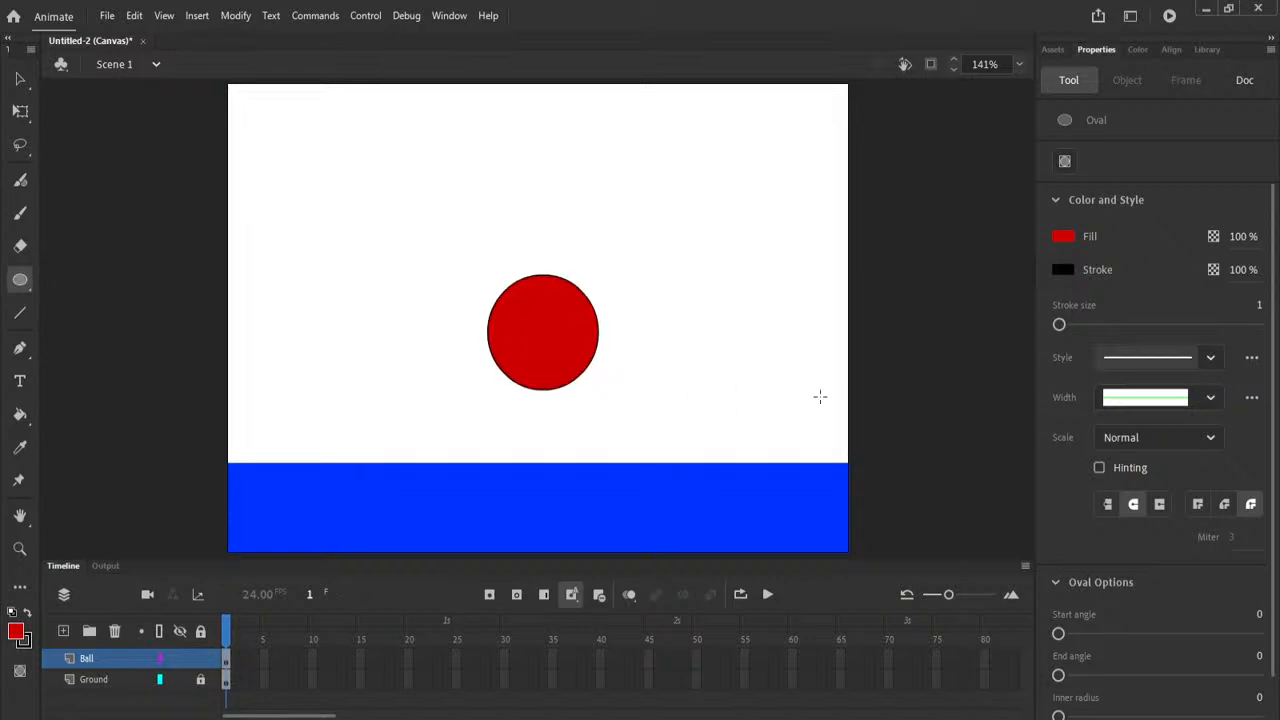
Select the ball's black outline and set its stroke size to 5, increasing it further to 8.
click(18, 77)
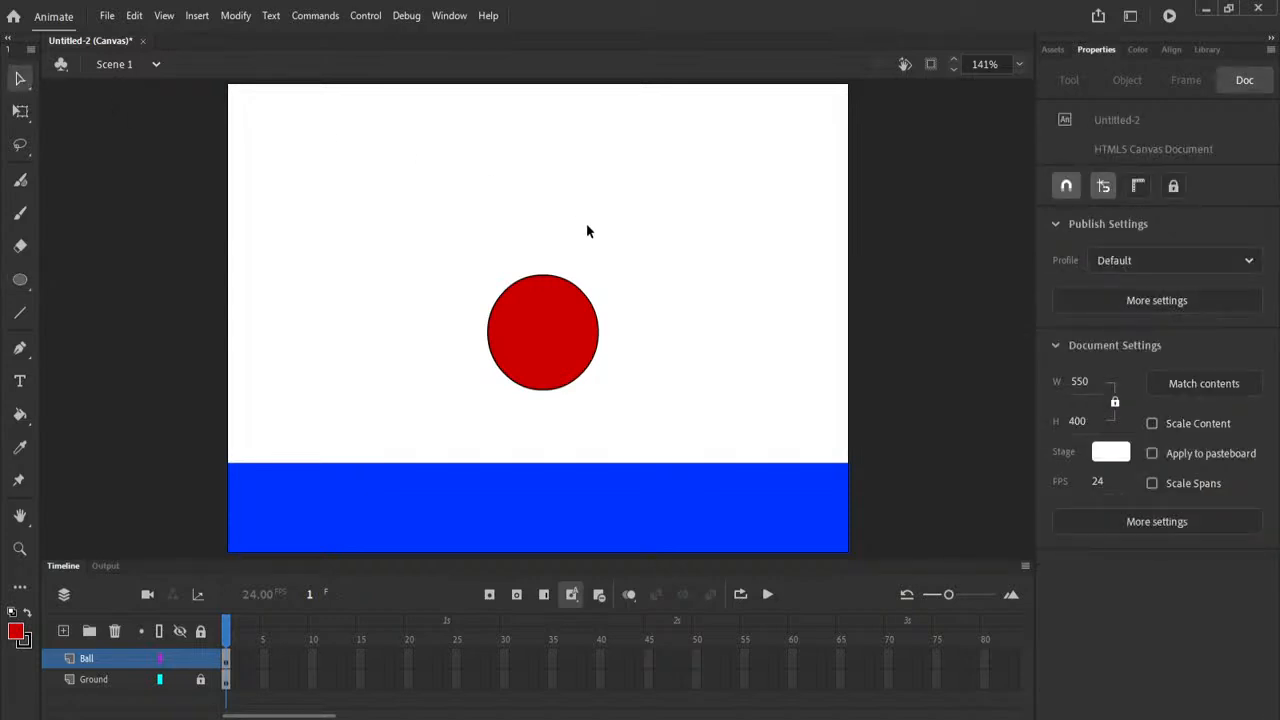
click(592, 373)
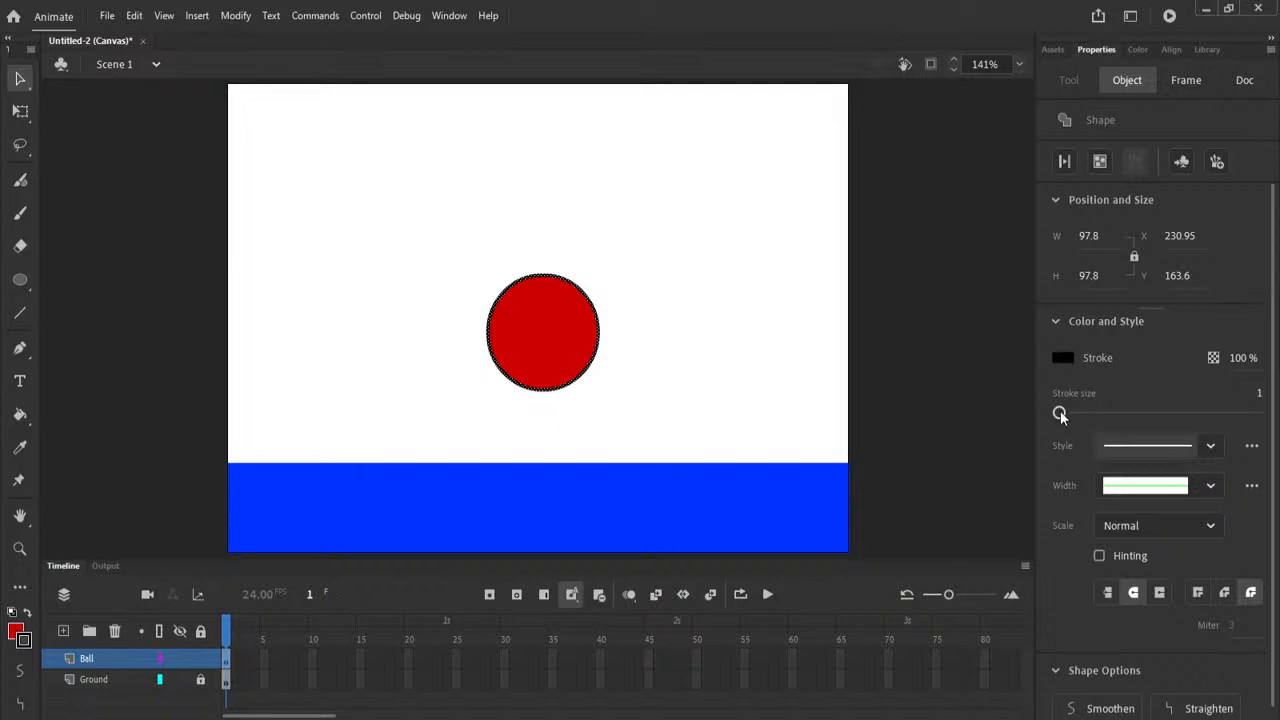
click(1258, 394)
text(5)
key(Return)
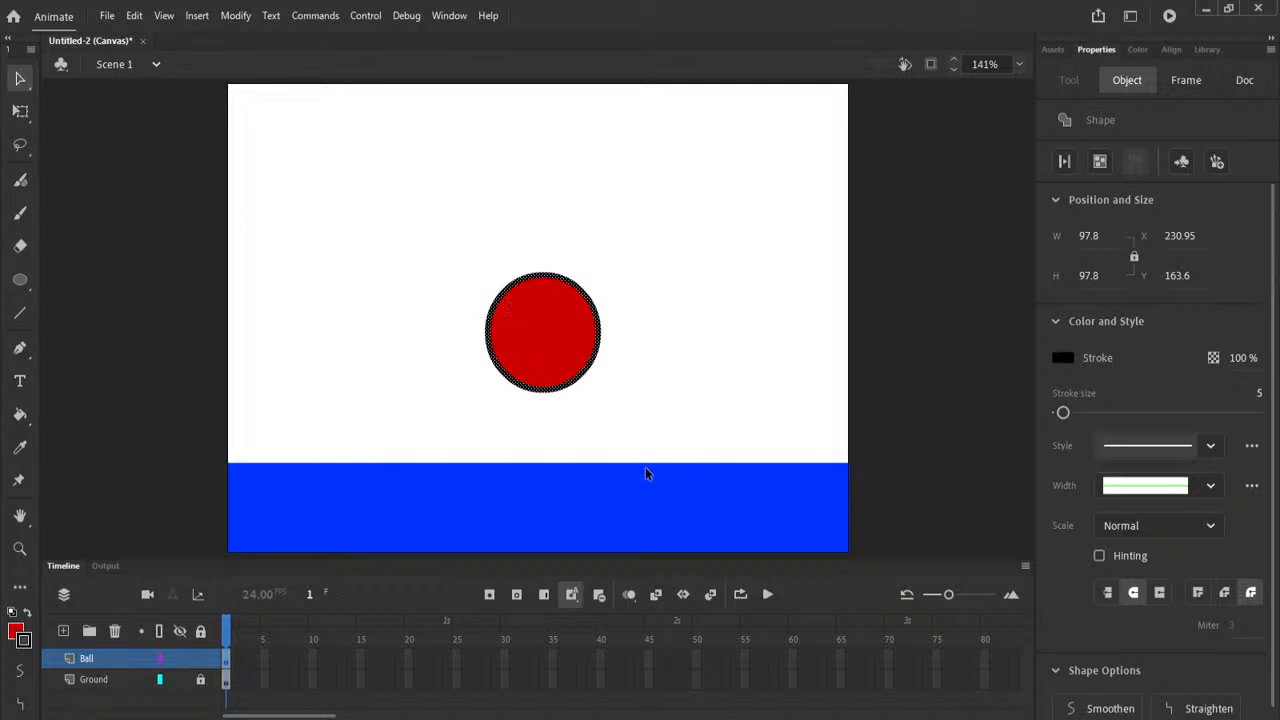
mouse_move(1063, 412)
mouse_down()
mouse_move(1090, 414)
mouse_move(1063, 414)
mouse_up()
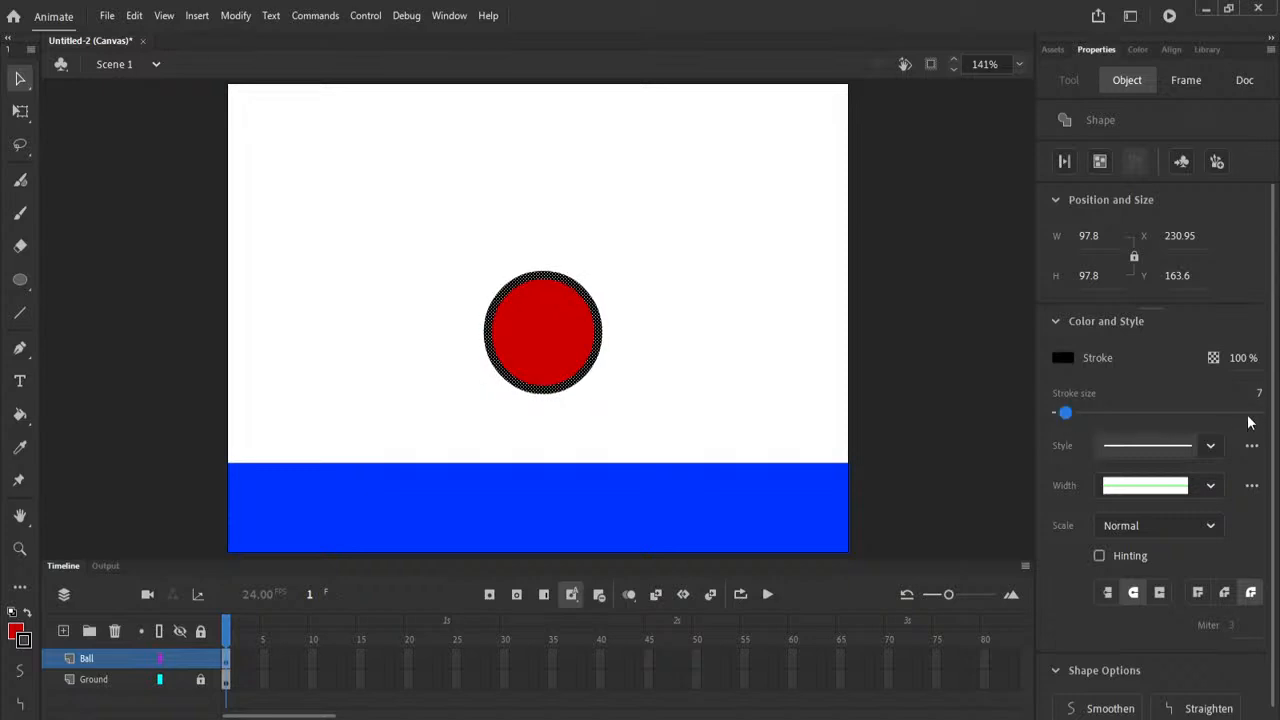
mouse_move(1264, 392)
mouse_down()
mouse_move(1277, 392)
mouse_move(1262, 393)
mouse_up()
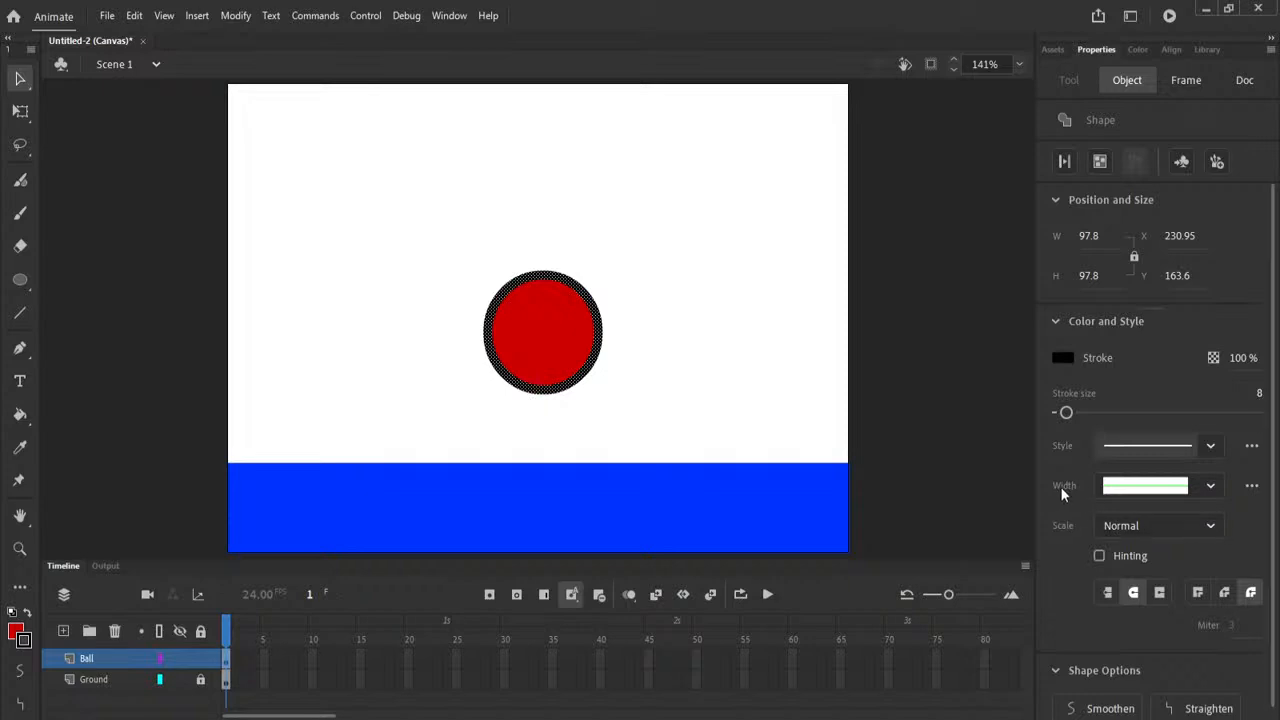
Try three different variable width profiles on the ball's selected outline, then restore the uniform width profile.
click(1210, 487)
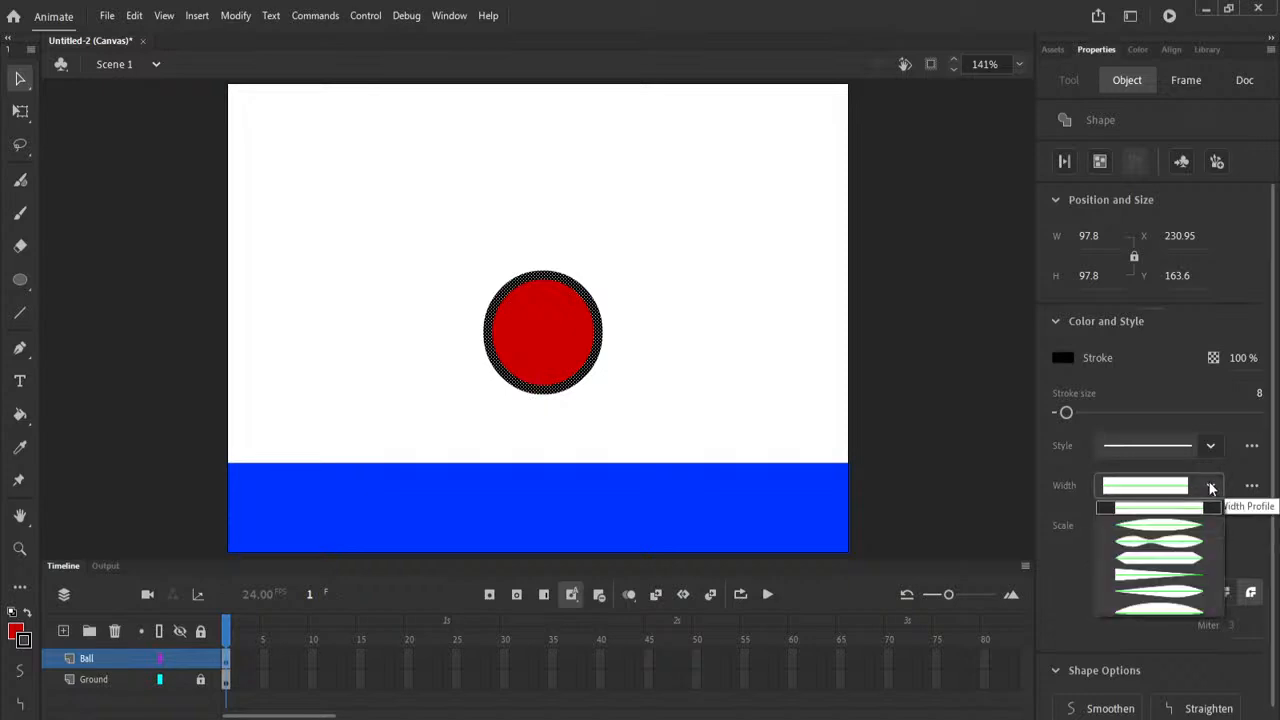
click(1208, 528)
click(1212, 487)
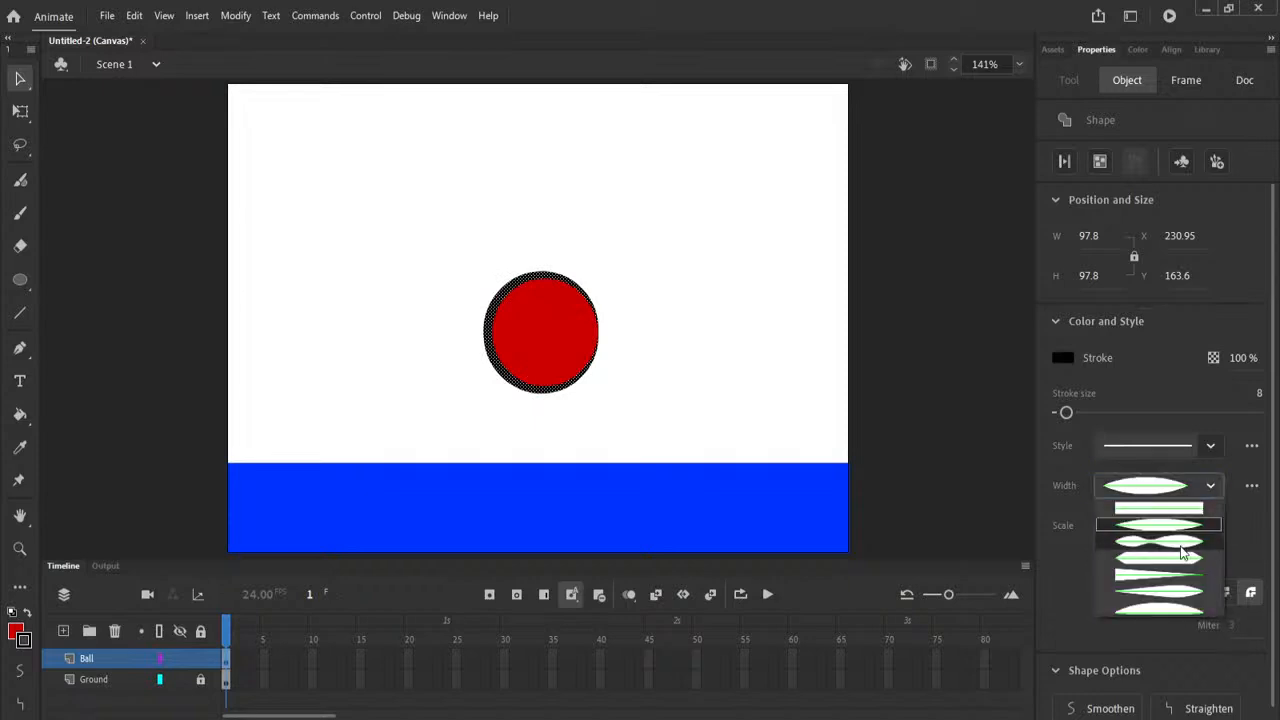
click(1172, 540)
click(1210, 487)
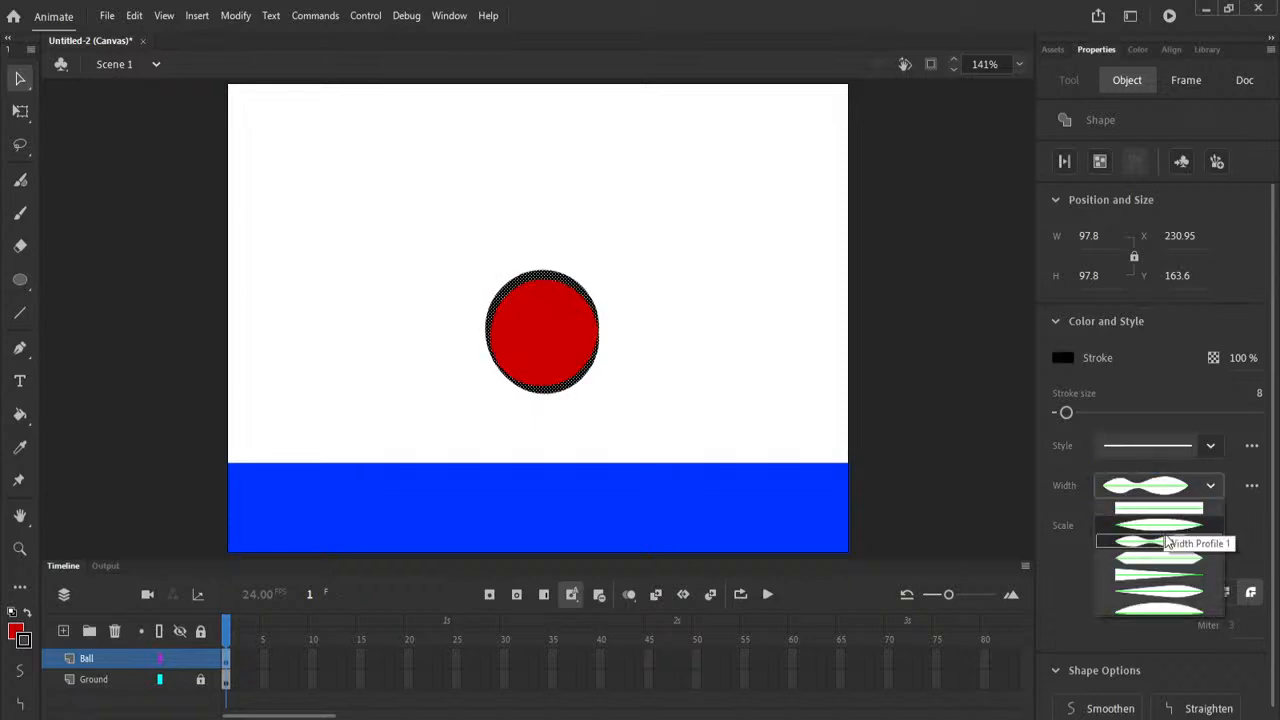
click(1158, 606)
click(1212, 487)
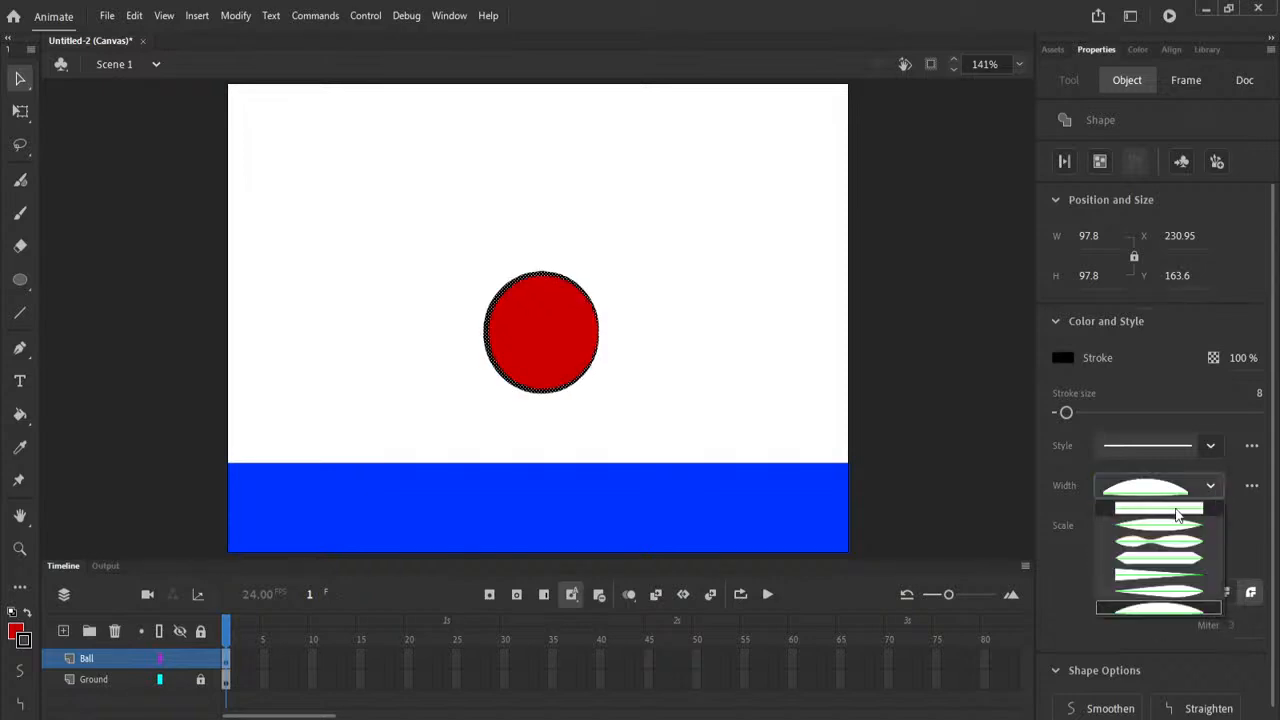
click(1175, 507)
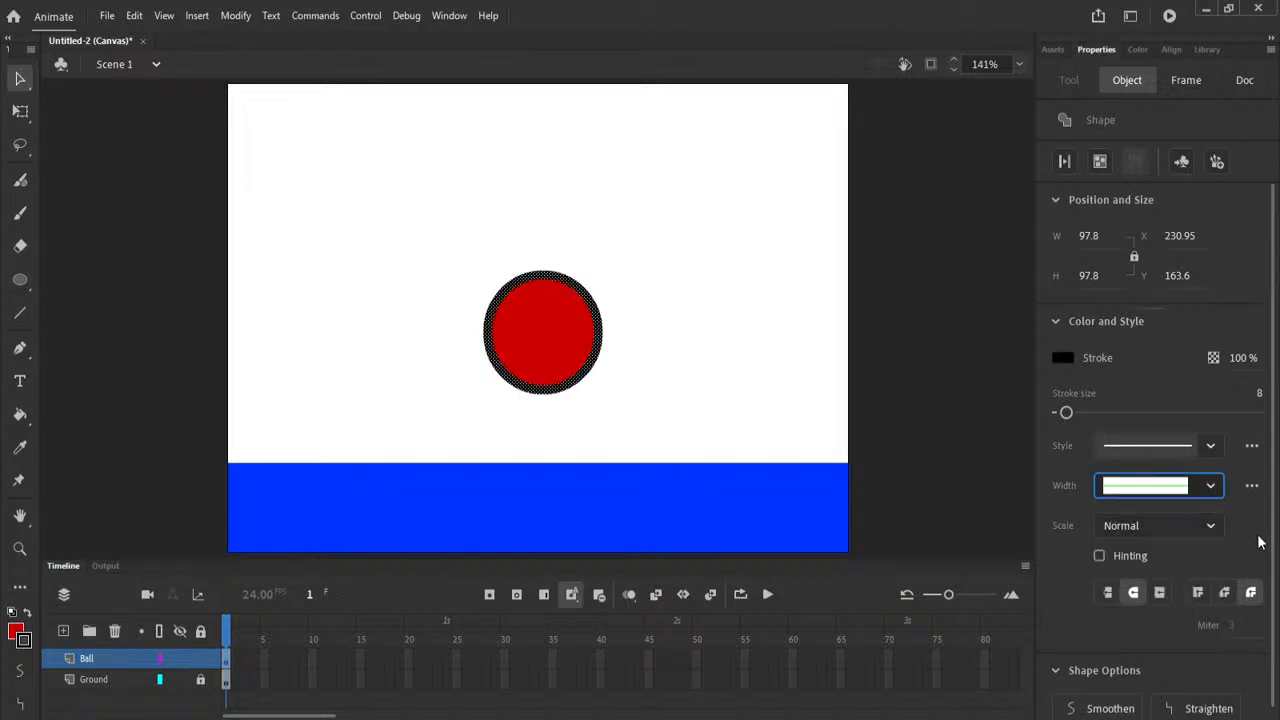
Examine the outline's width profiles, scale options, and cap and join settings, then deselect the outline.
click(1172, 490)
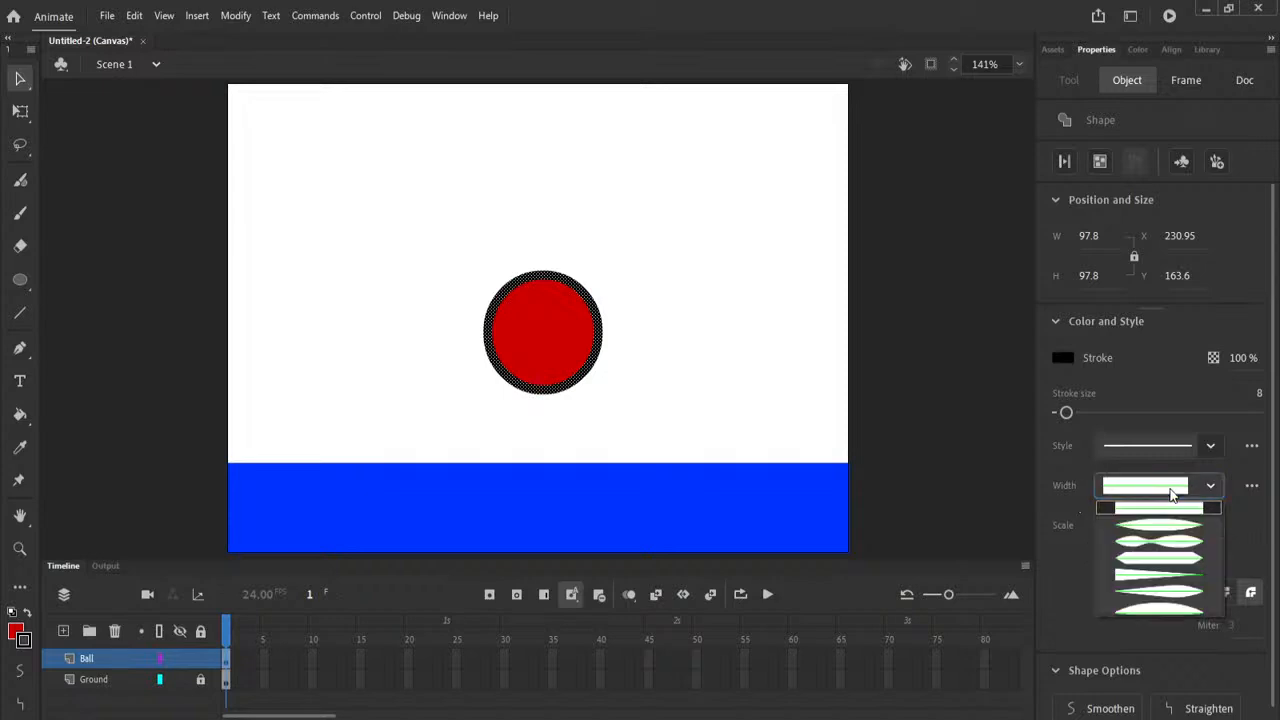
click(1262, 522)
click(1176, 525)
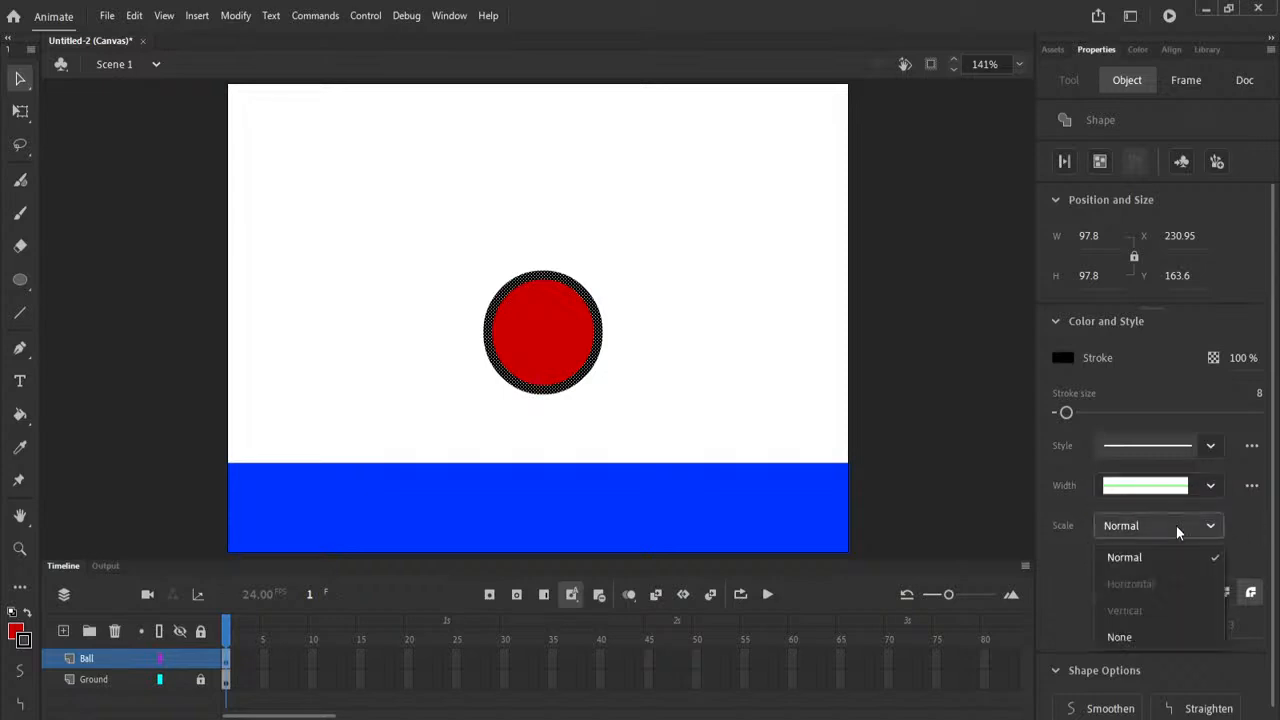
click(1255, 533)
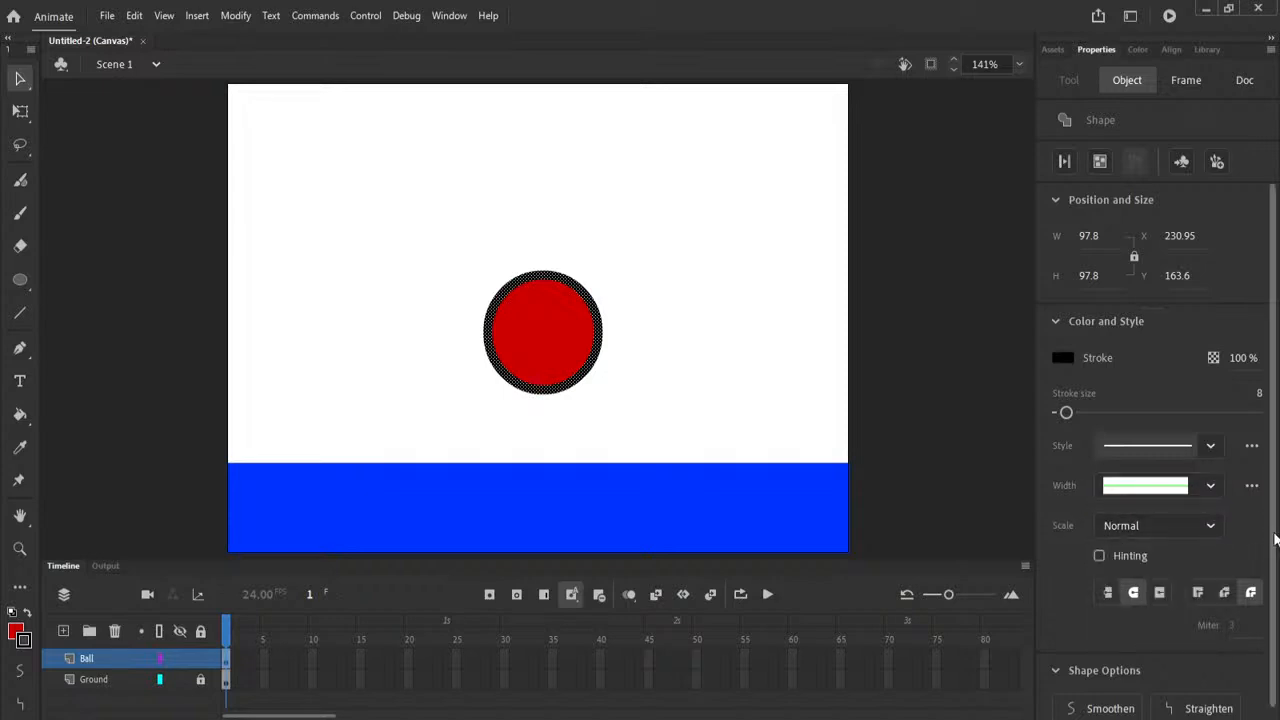
click(1248, 598)
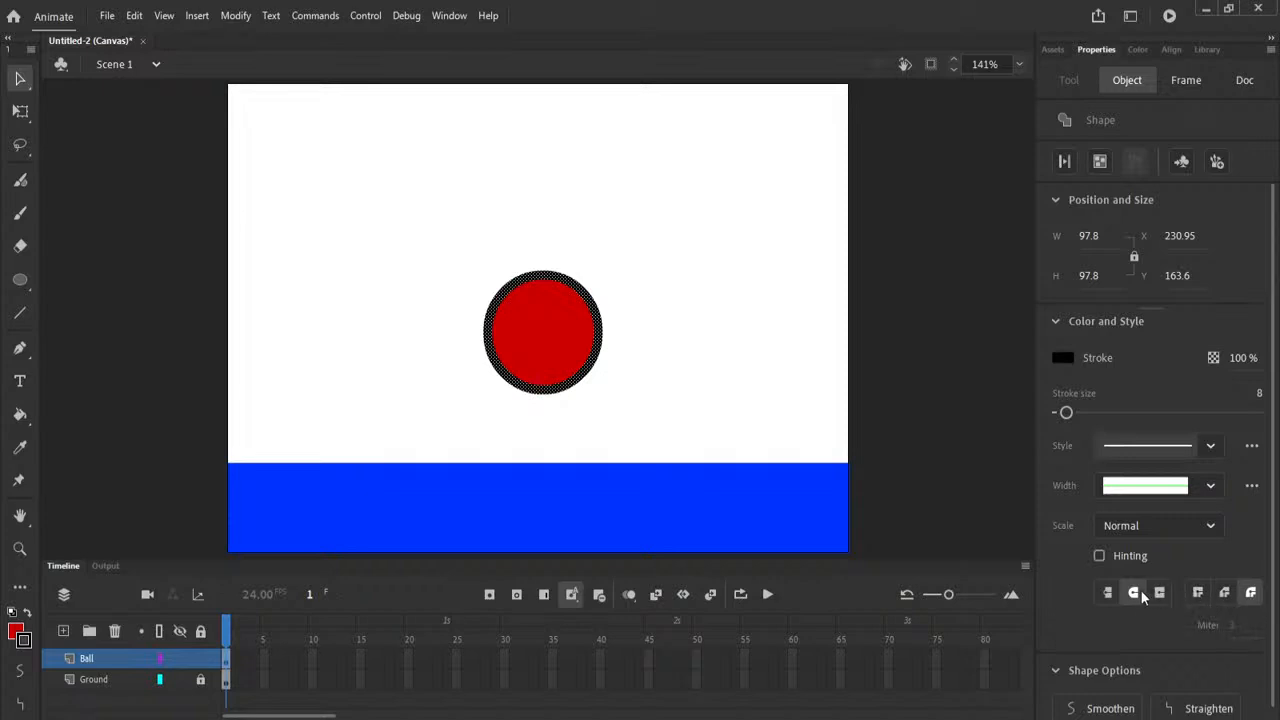
mouse_move(1275, 660)
mouse_down()
mouse_move(1275, 682)
mouse_move(1275, 660)
mouse_up()
click(665, 364)
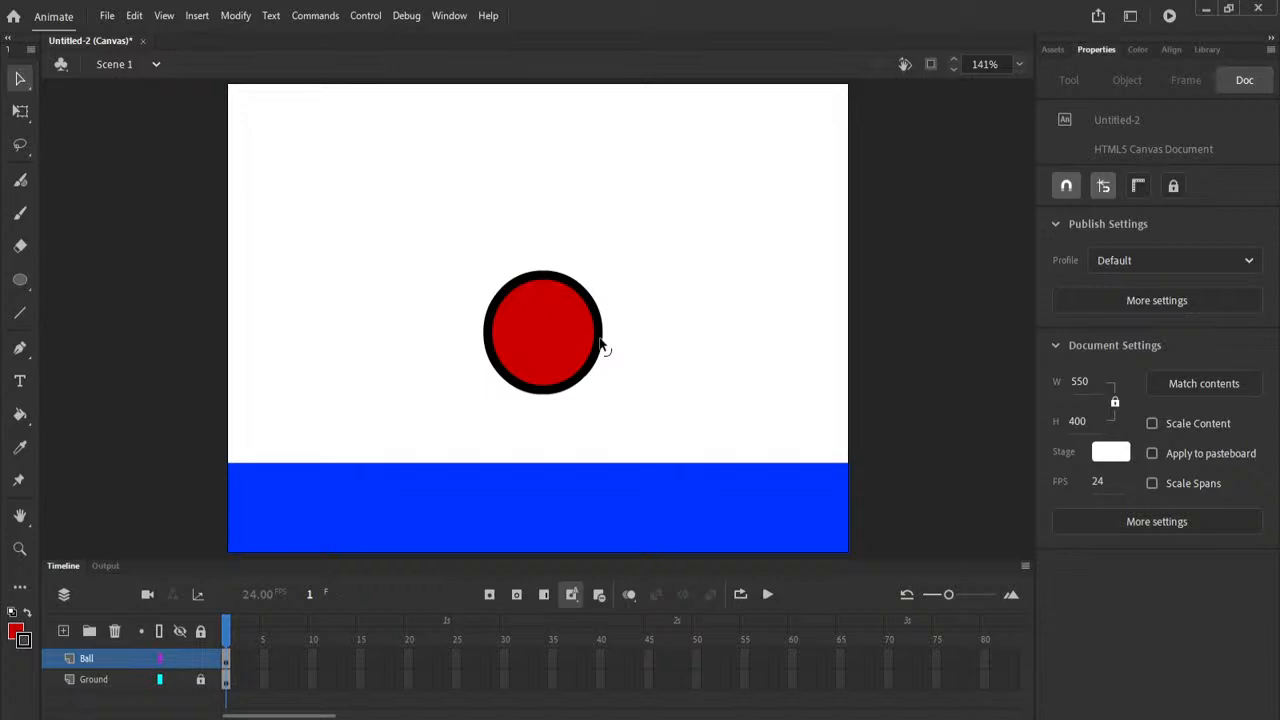
Select the ball's red fill and black outline separately to compare their properties.
click(540, 330)
click(645, 328)
click(553, 337)
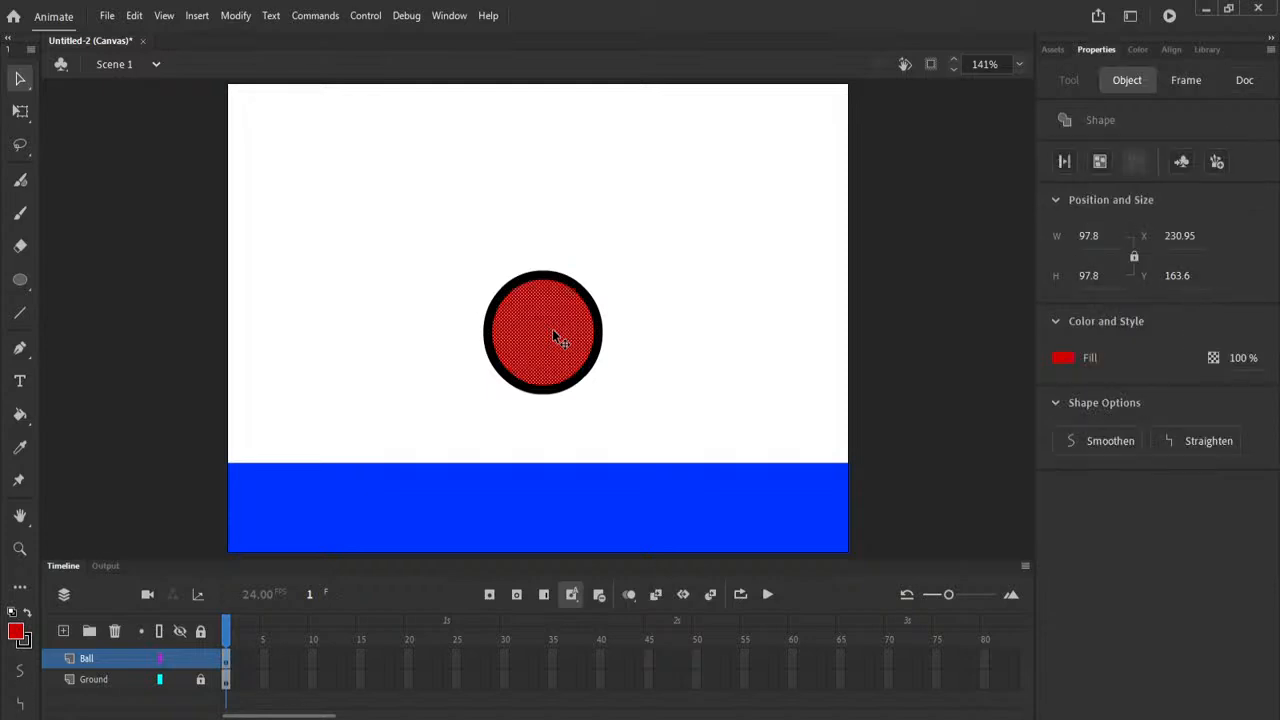
click(598, 366)
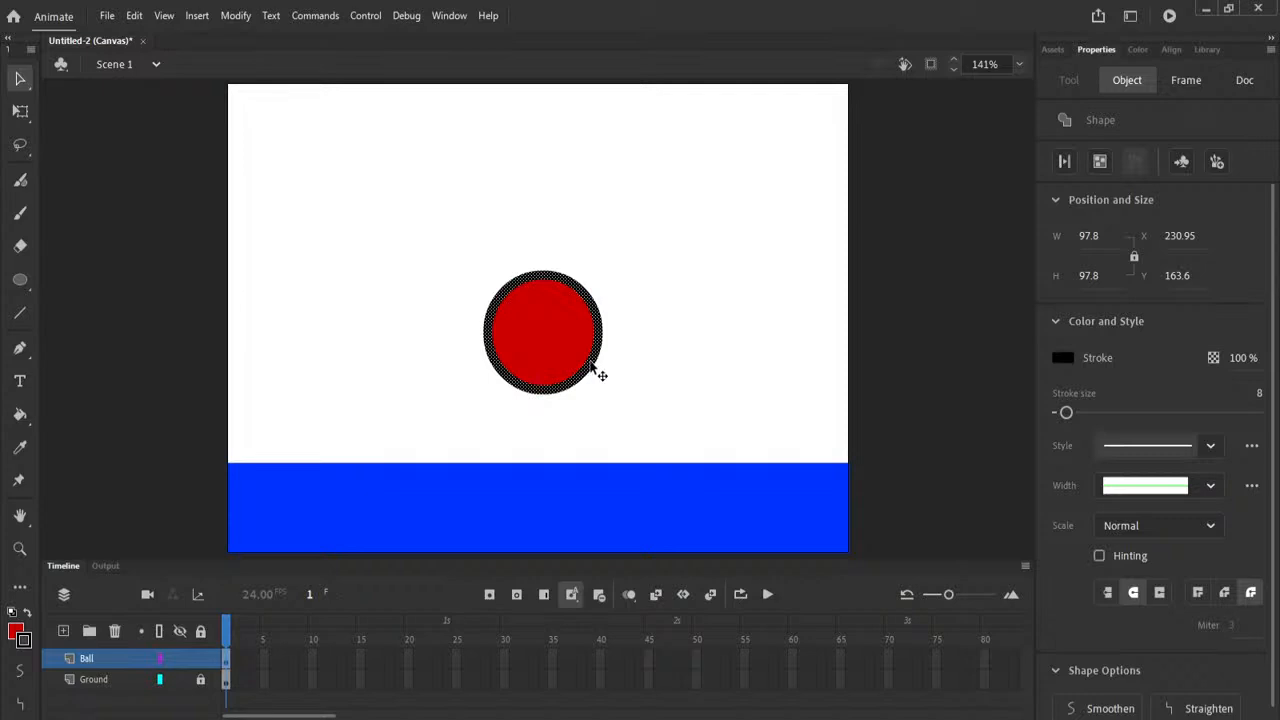
Move the red fill alone toward the stage's upper left and the outline alone toward the upper right, undoing each move.
click(560, 341)
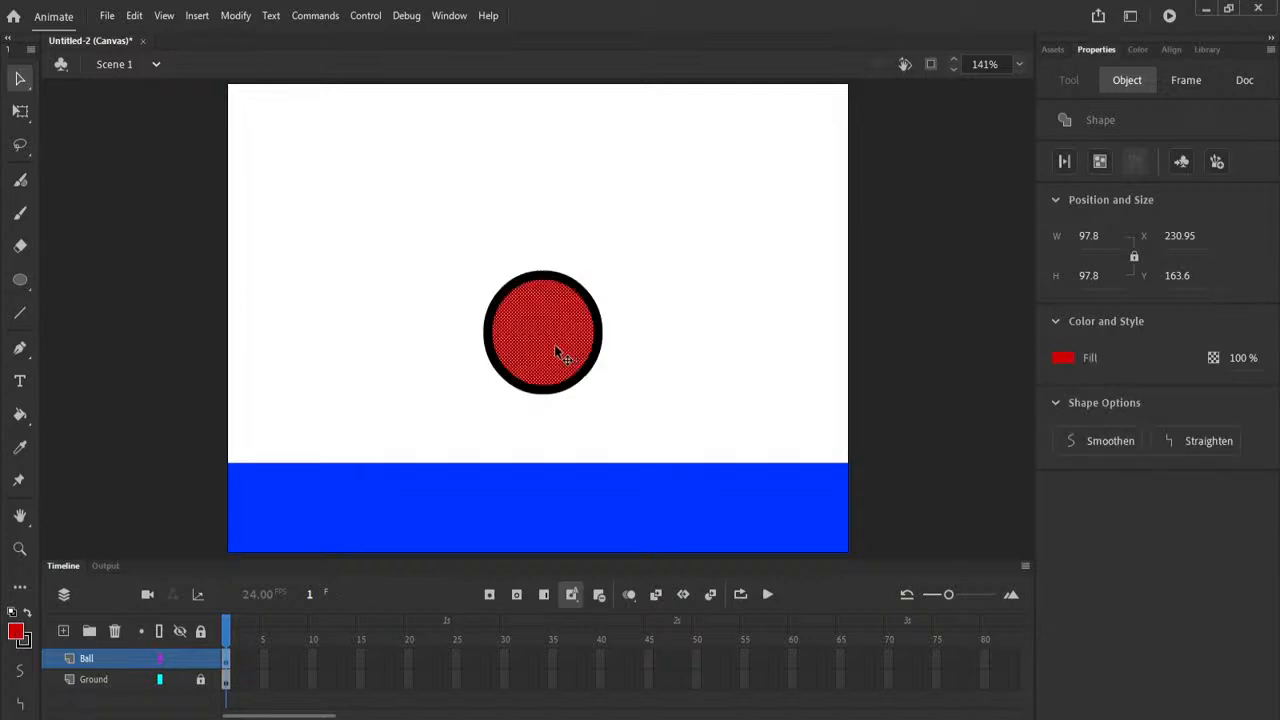
drag(556, 349, 386, 247)
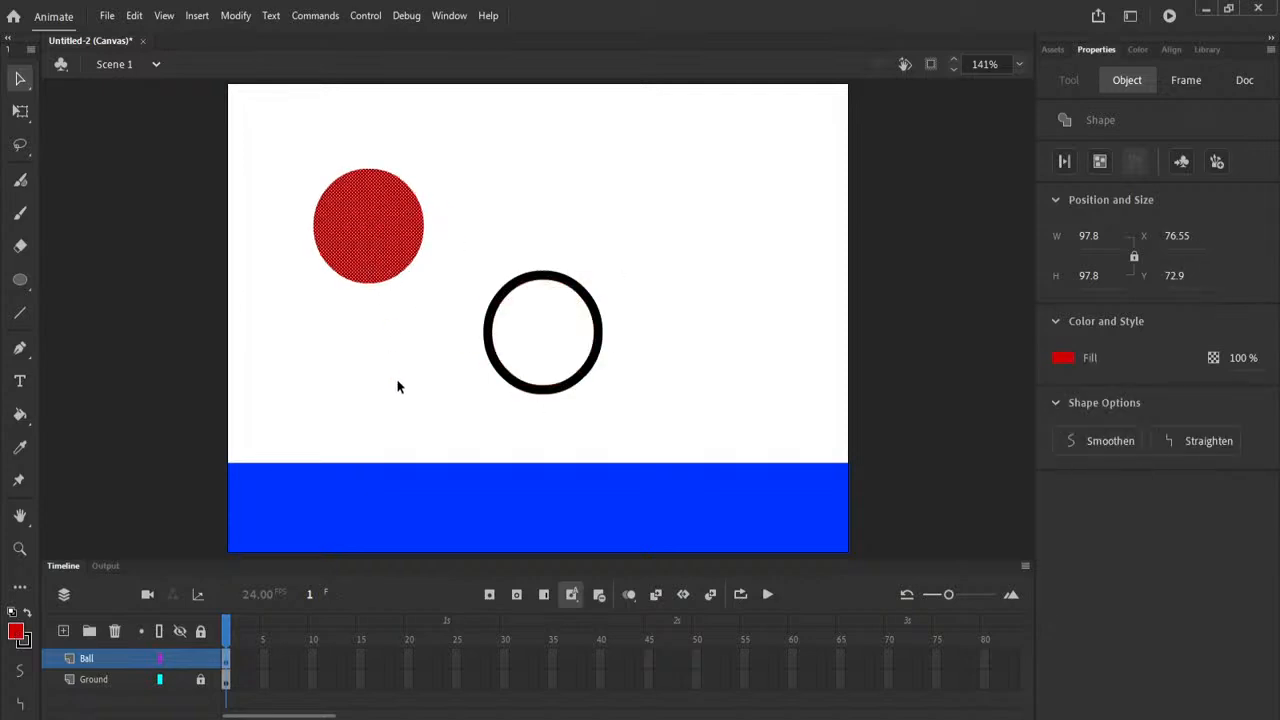
key(ctrl+z)
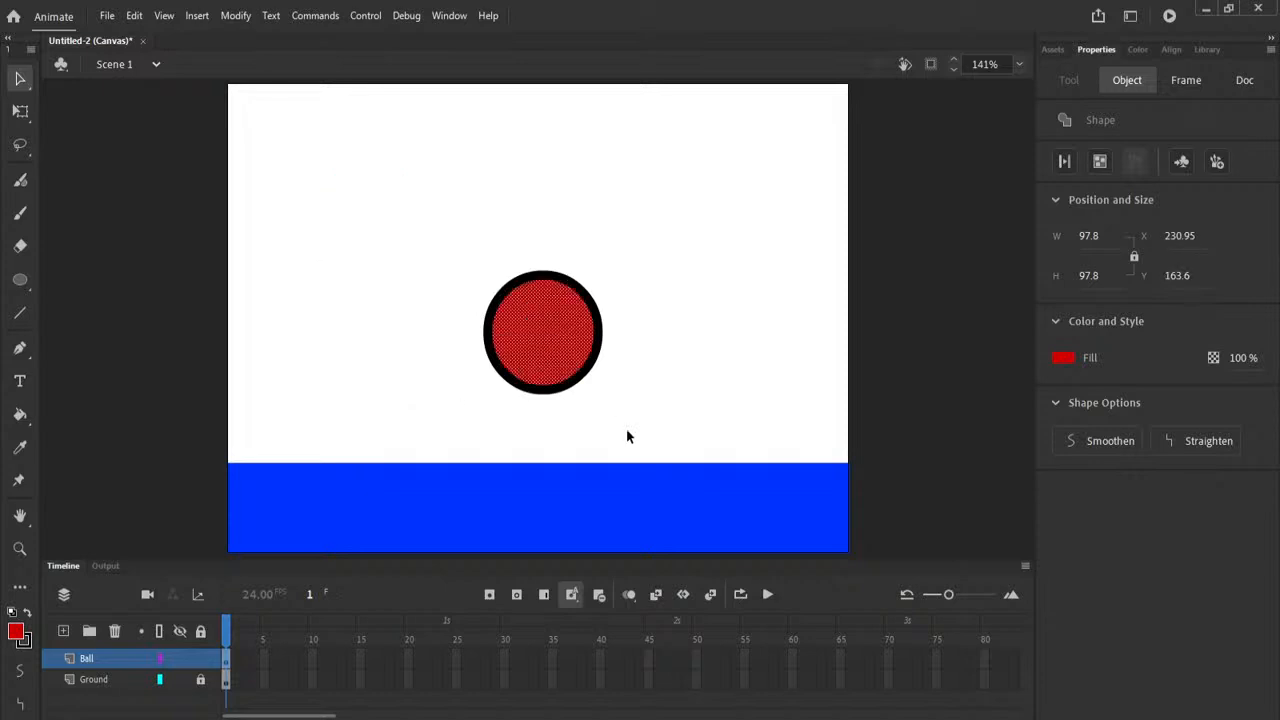
click(596, 375)
drag(596, 375, 800, 254)
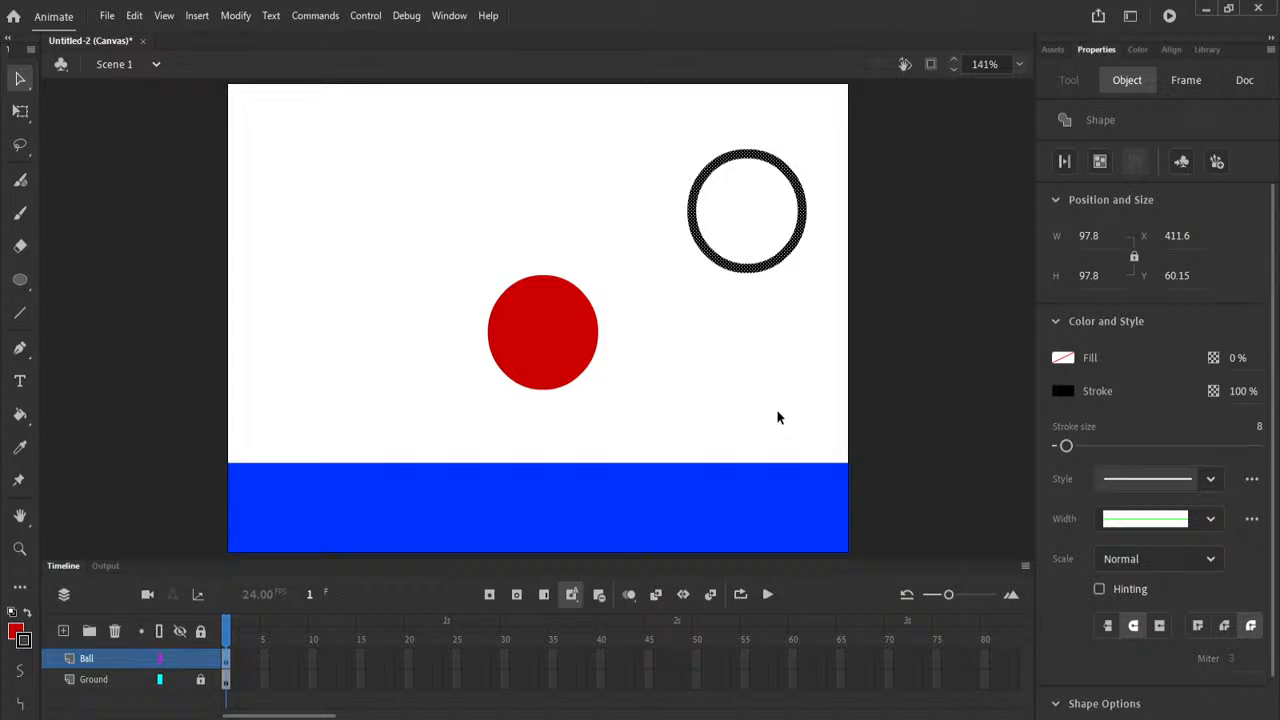
key(ctrl+z)
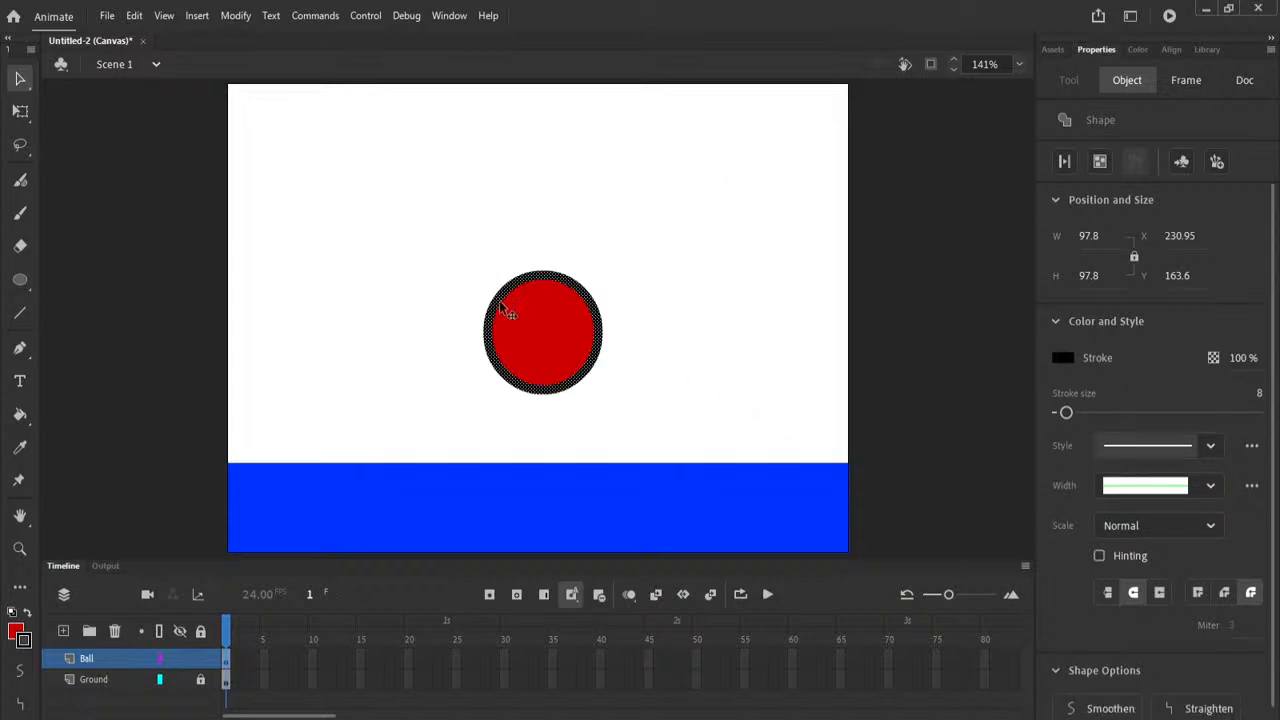
Select the ball's fill and outline together, try moving them as one, and undo the move.
mouse_move(423, 220)
mouse_down()
mouse_move(571, 333)
mouse_move(640, 423)
mouse_up()
mouse_move(537, 349)
mouse_down()
mouse_move(668, 324)
mouse_move(540, 362)
mouse_up()
key(ctrl+z)
key(ctrl+z)
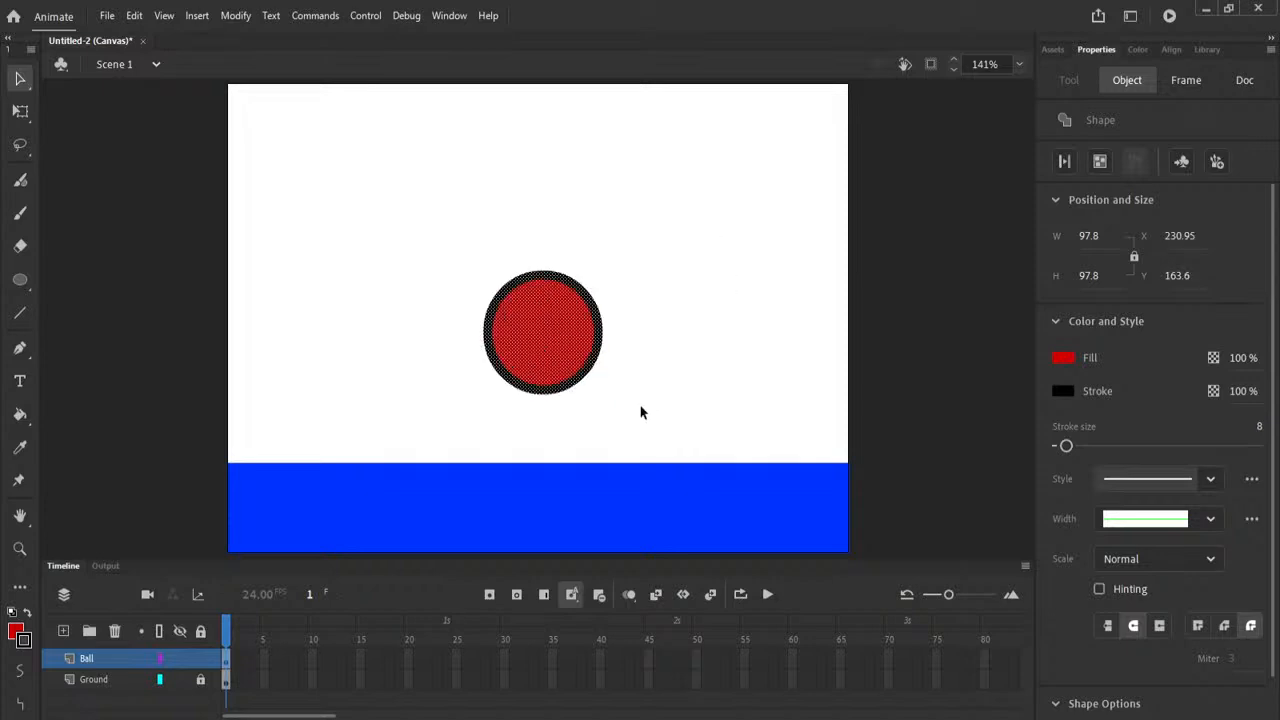
Move only the red fill out to the right of its outline, undo the move and deselect the shape.
click(602, 385)
drag(585, 352, 731, 323)
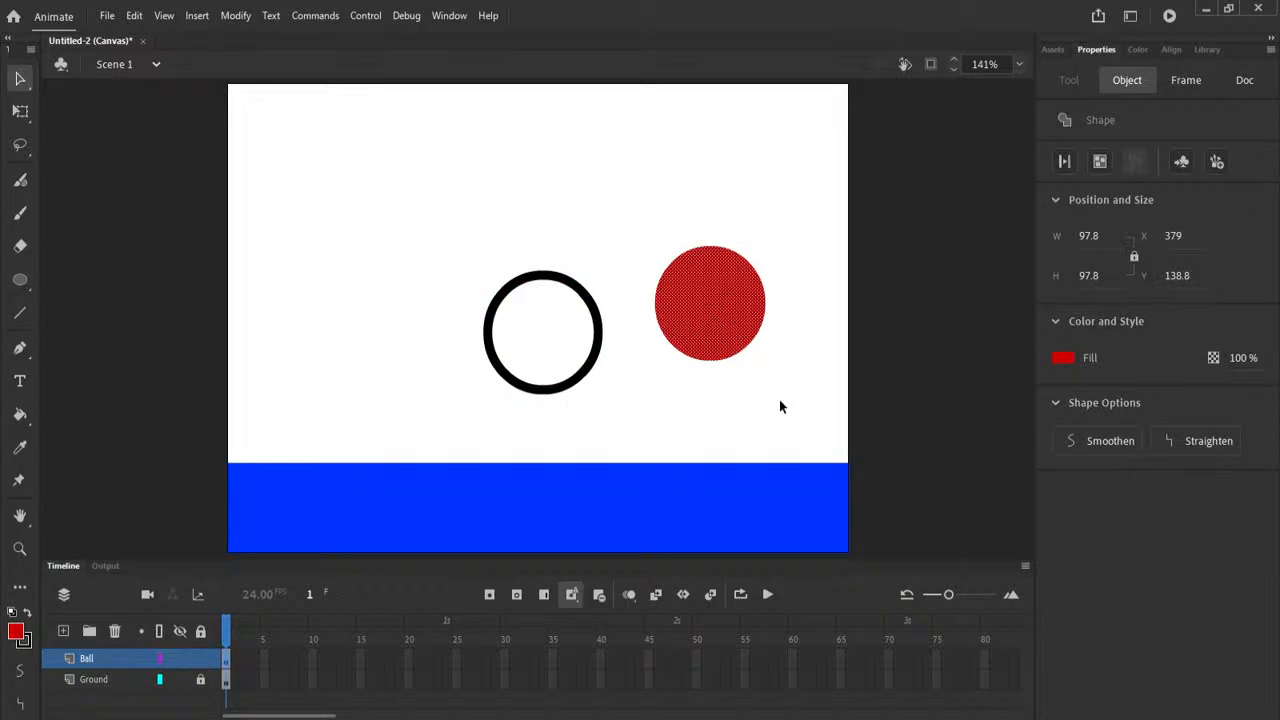
key(ctrl+z)
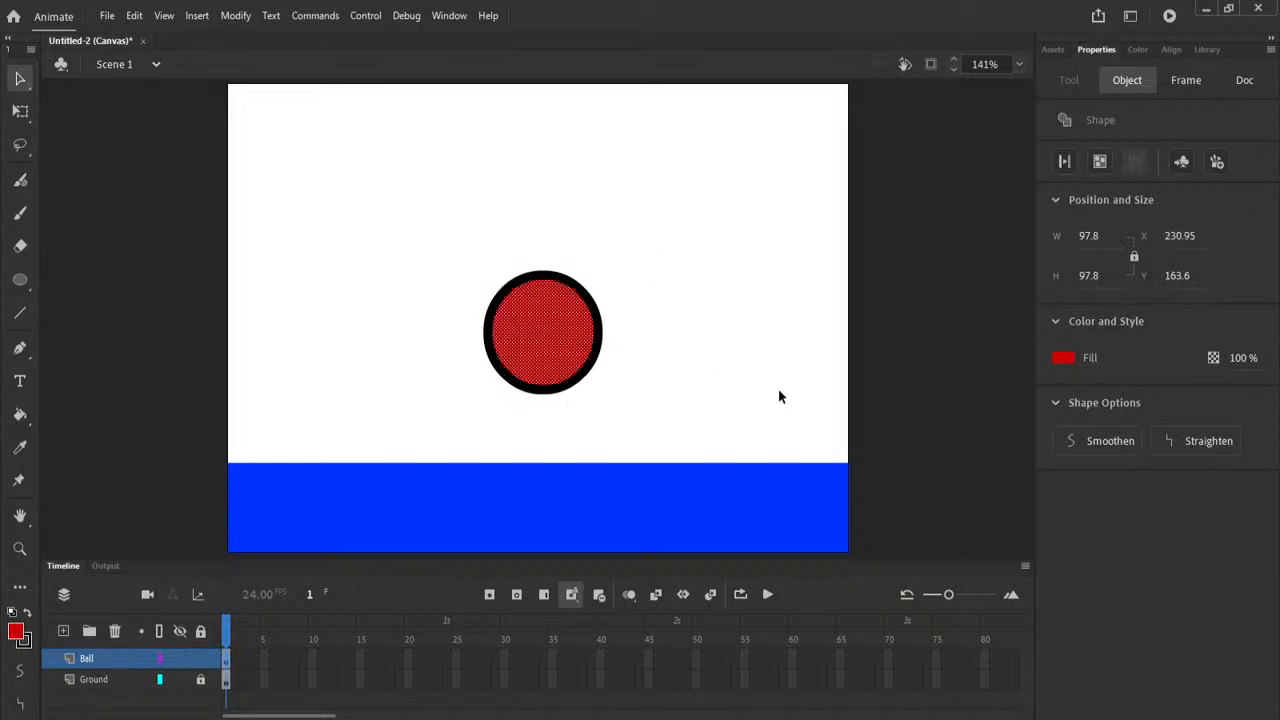
click(779, 392)
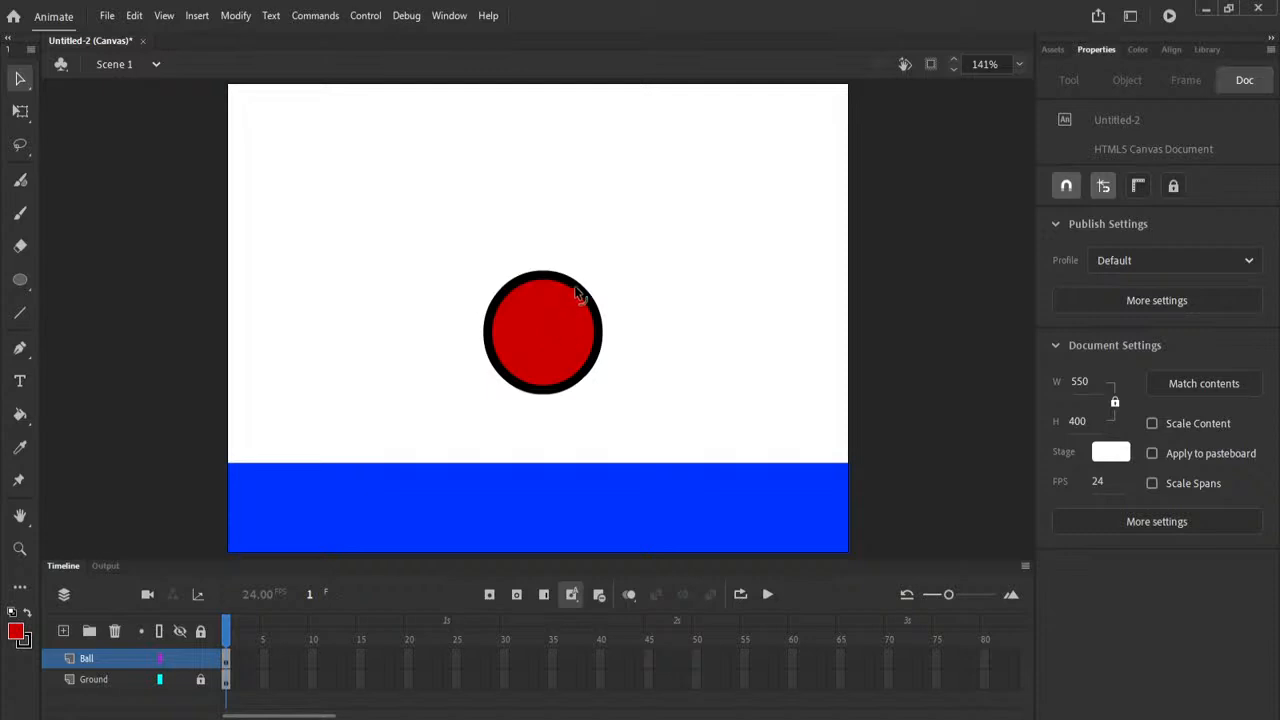
Pull the red fill to the stage's left edge, try moving the outline away on its own, and undo both moves.
click(578, 294)
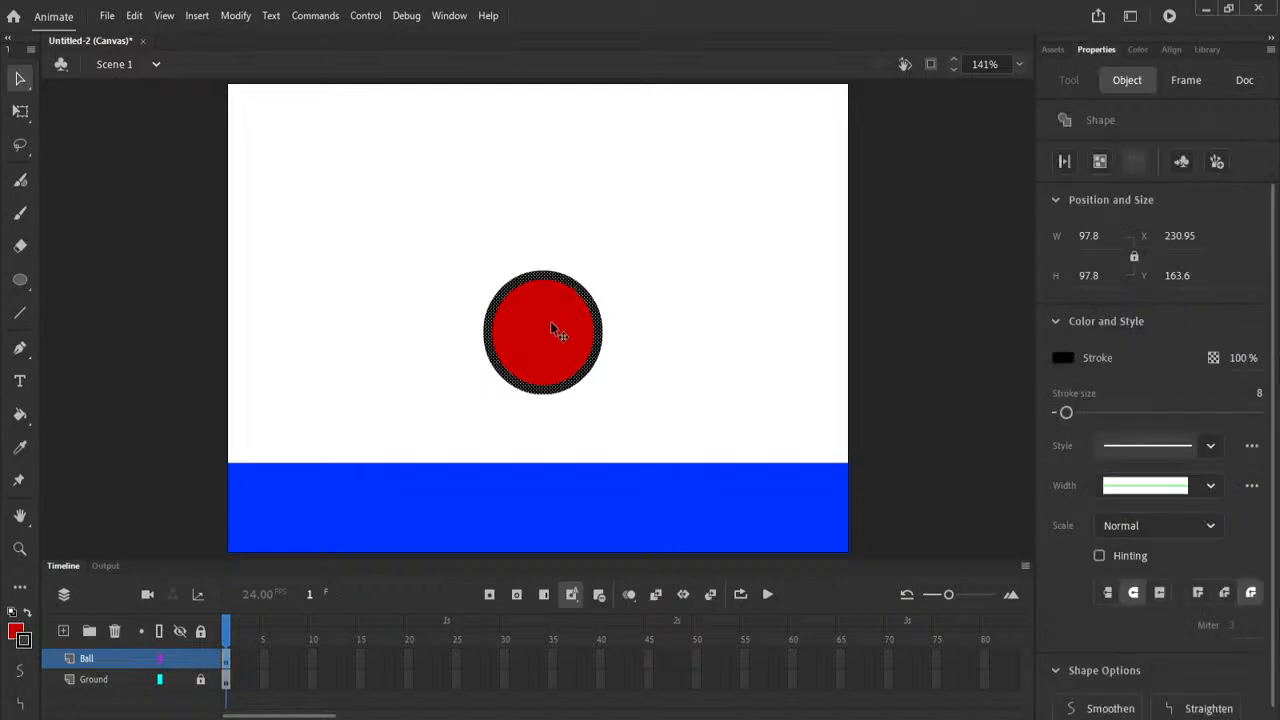
click(551, 322)
click(604, 365)
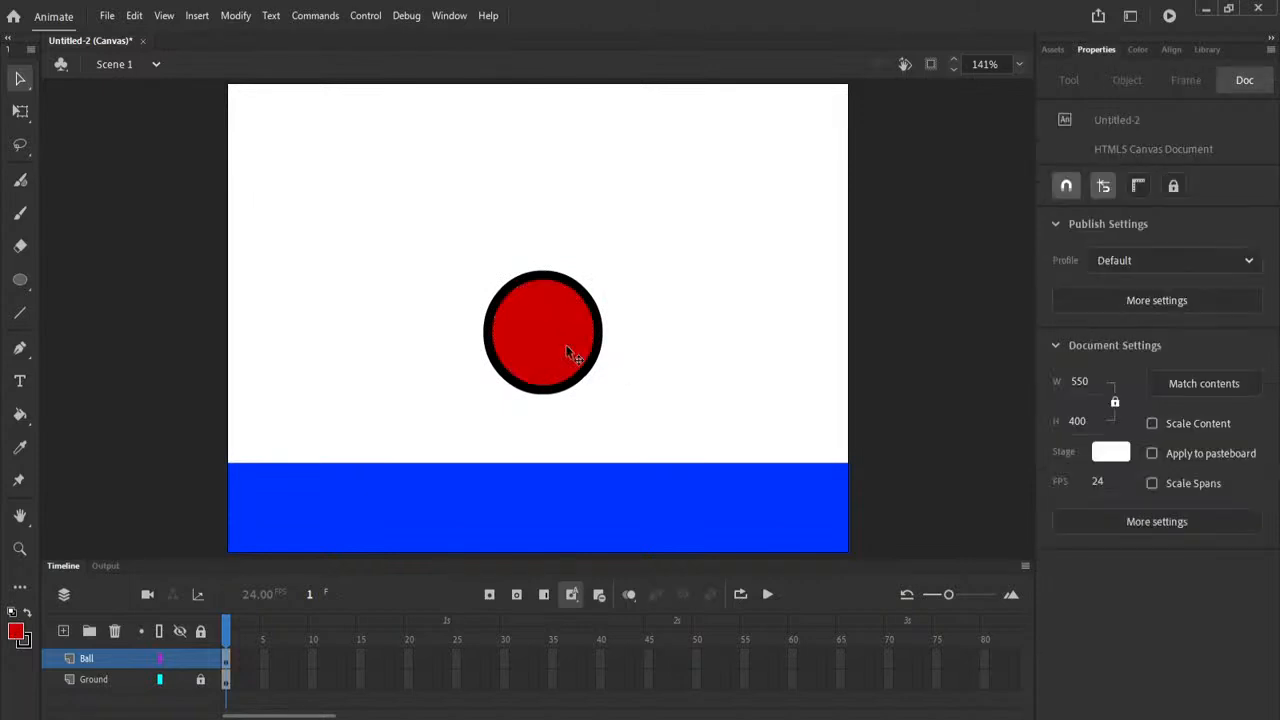
drag(541, 344, 284, 284)
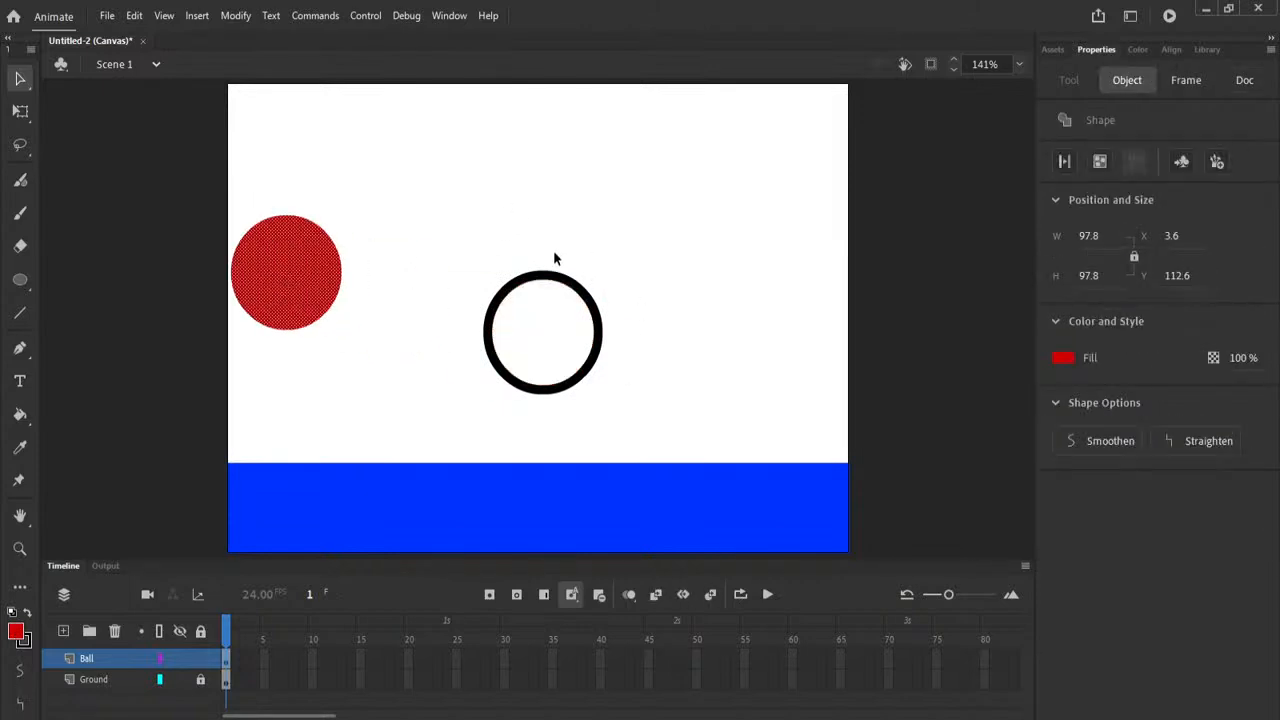
key(ctrl+z)
drag(594, 300, 714, 243)
key(ctrl+z)
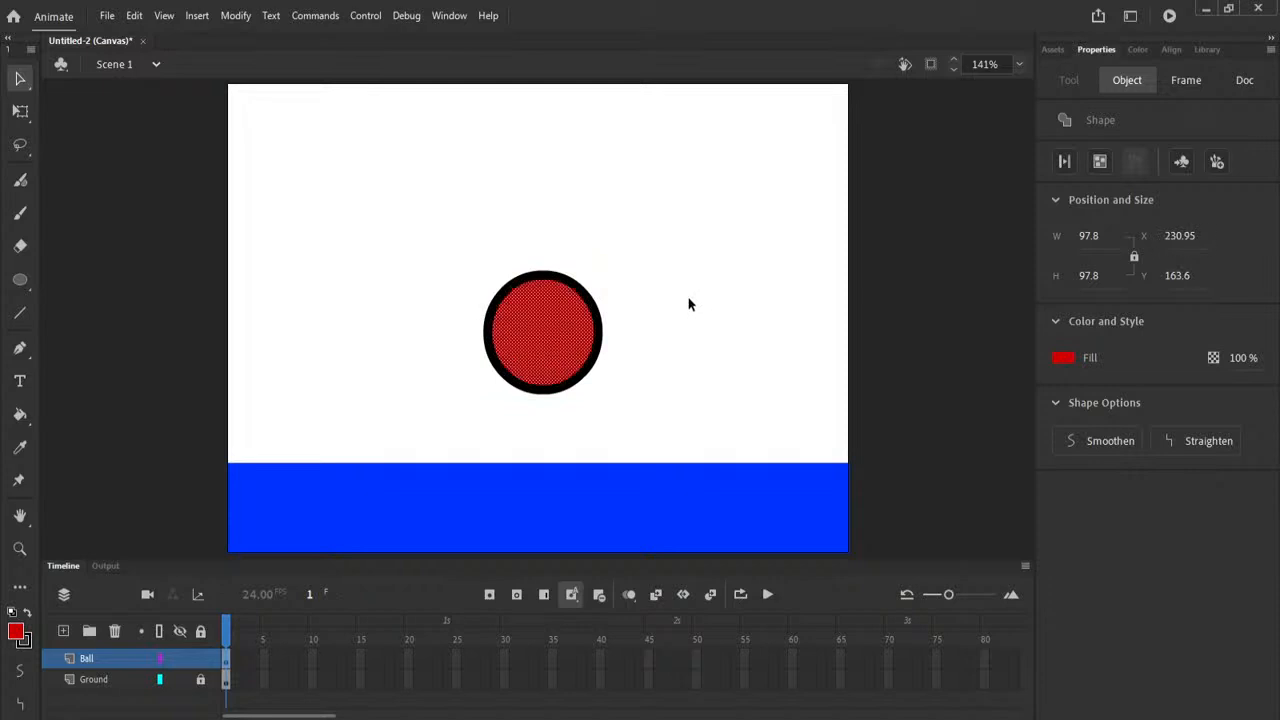
Select everything on the stage, move the complete ball up and to the left, and undo the move.
key(ctrl+a)
drag(554, 346, 437, 263)
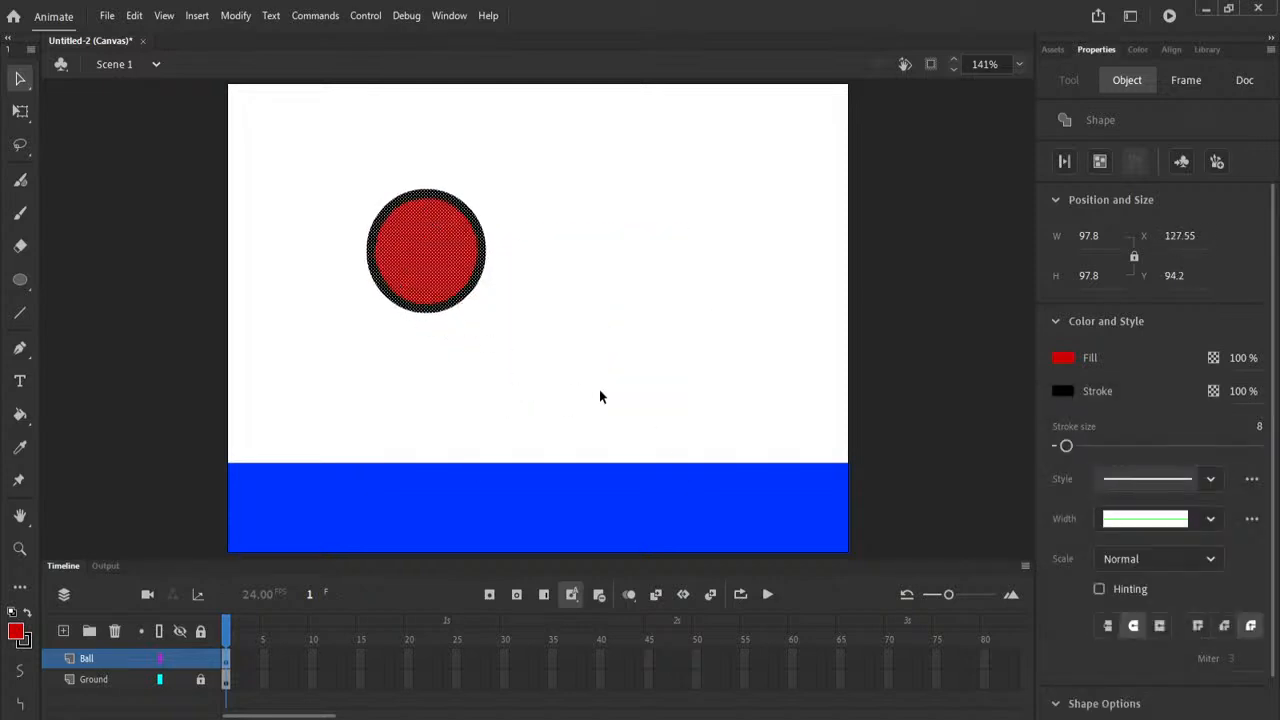
key(ctrl+z)
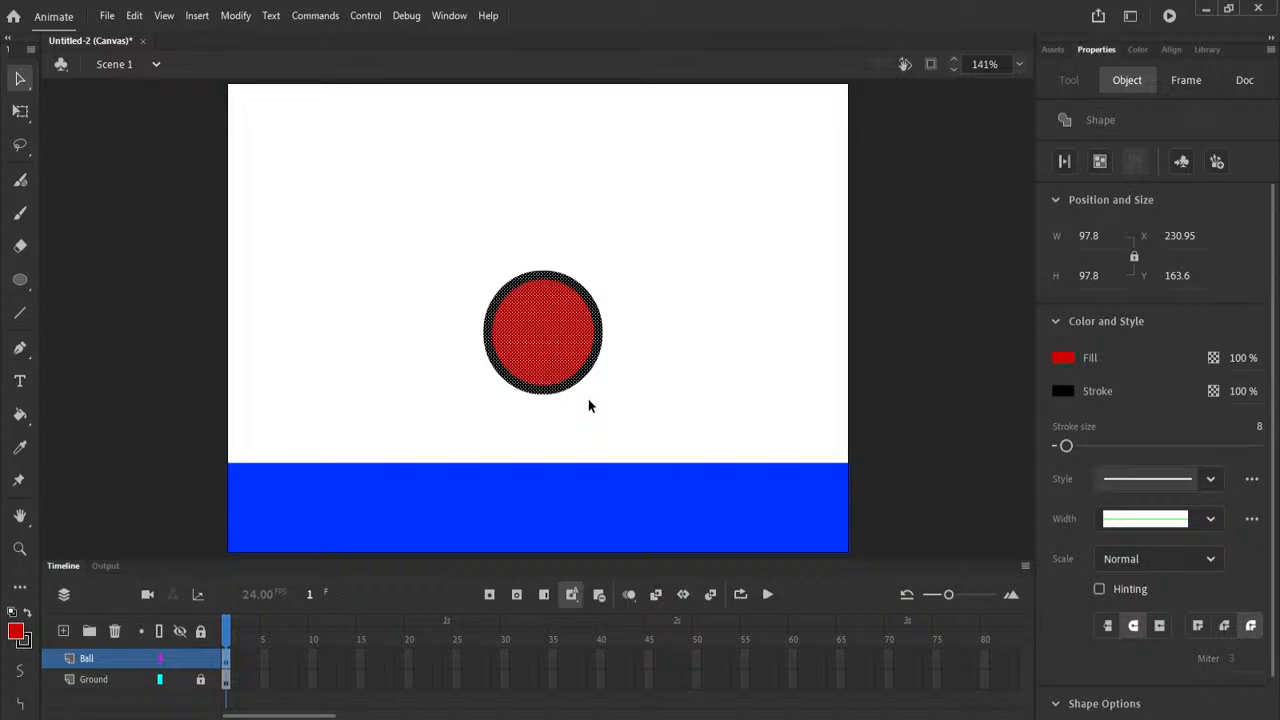
Select the whole ball, start Convert to Symbol and set the symbol type to Graphic.
mouse_move(421, 229)
mouse_down()
mouse_move(551, 314)
mouse_move(637, 409)
mouse_up()
click(236, 16)
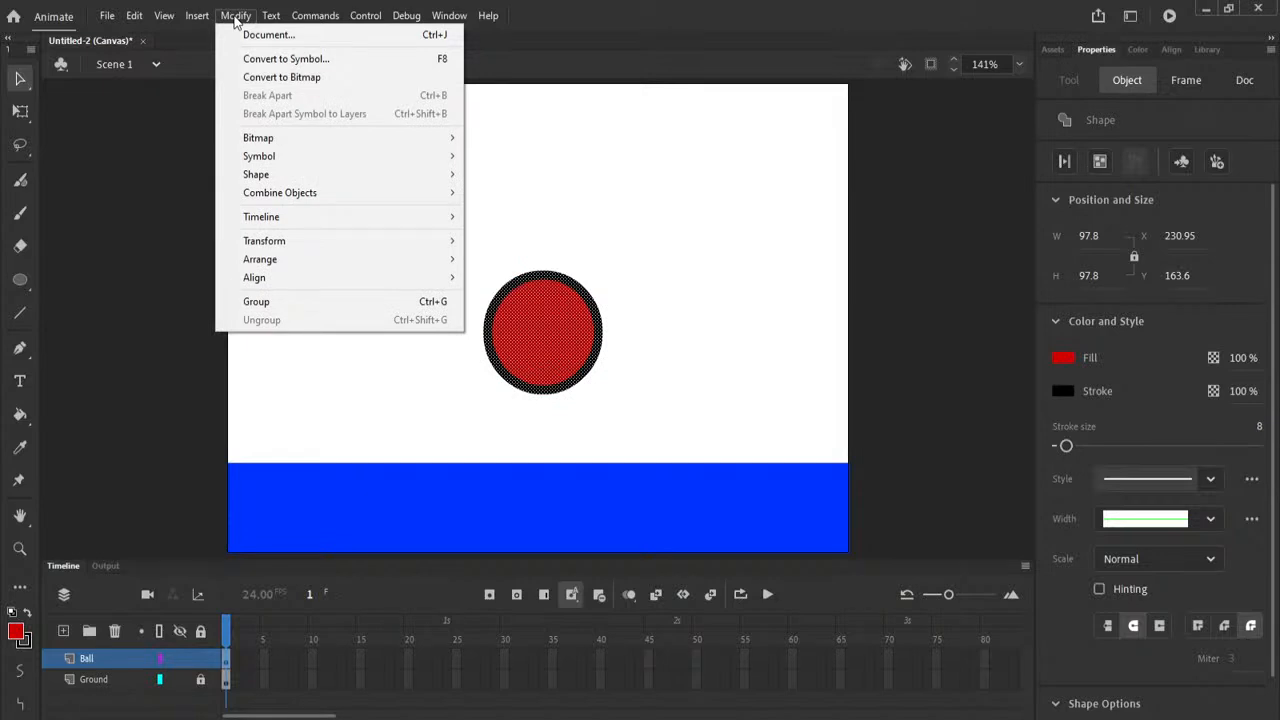
click(265, 60)
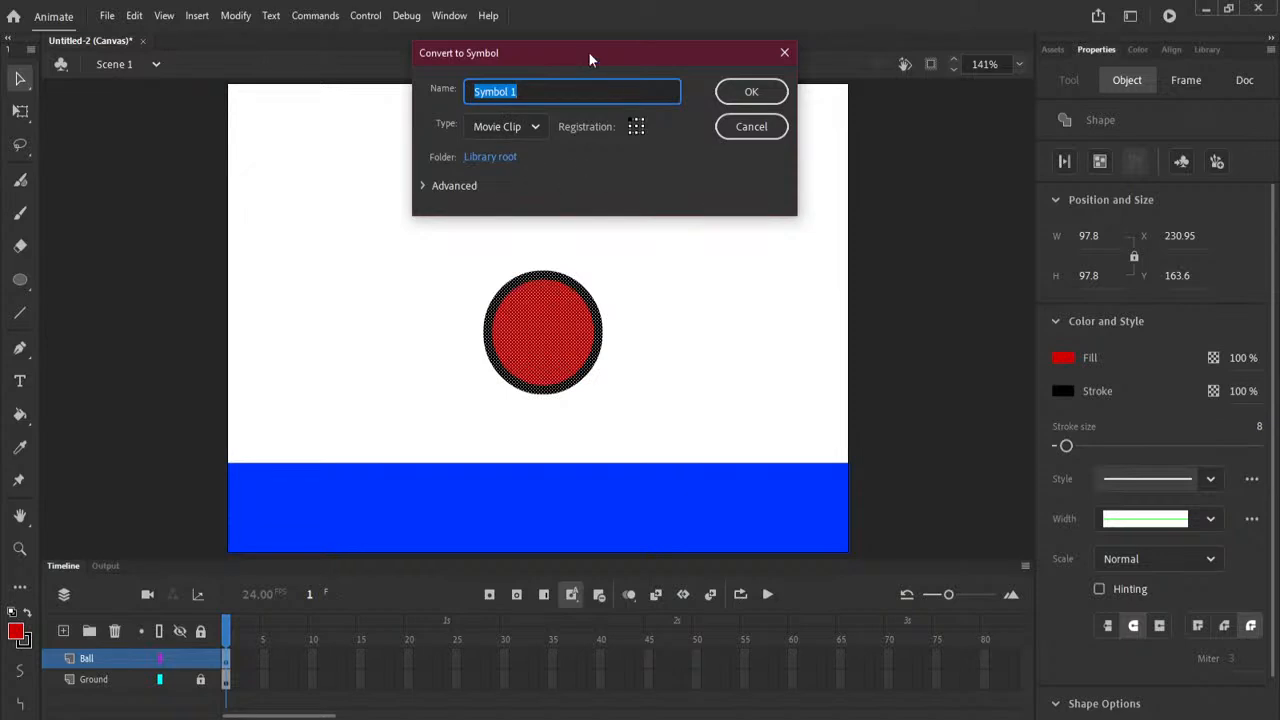
drag(588, 51, 789, 46)
click(731, 120)
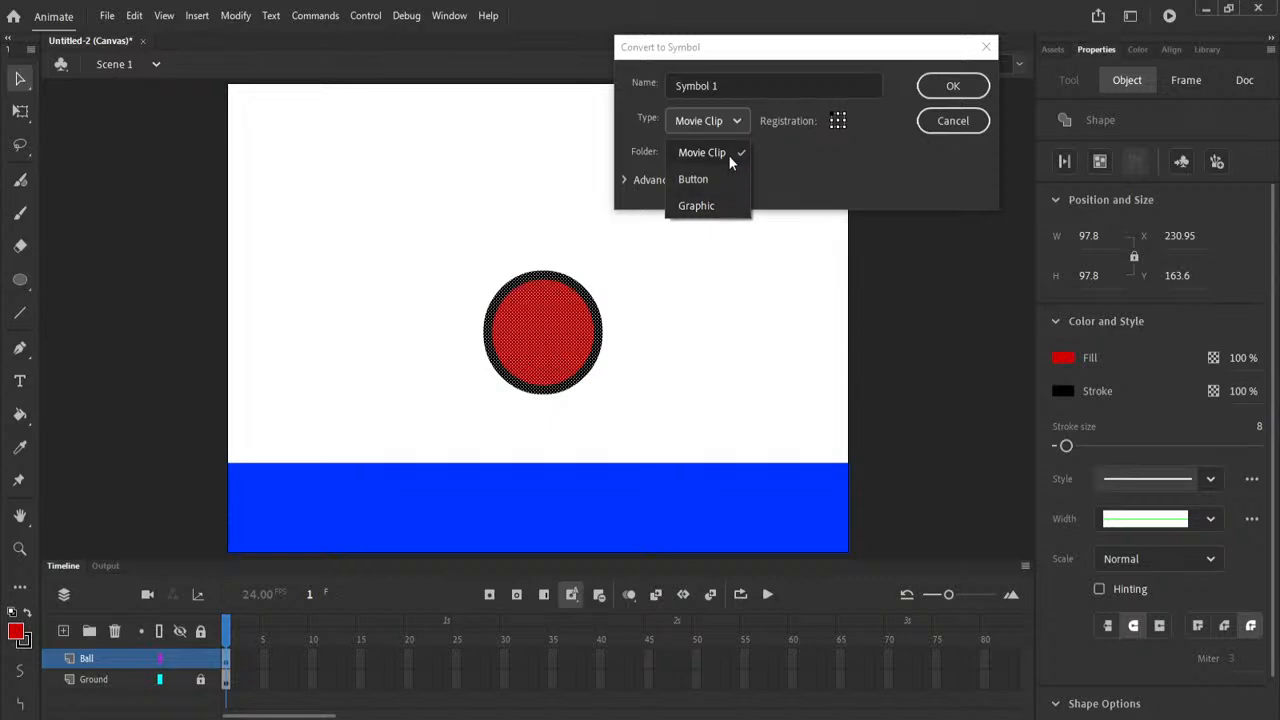
click(730, 206)
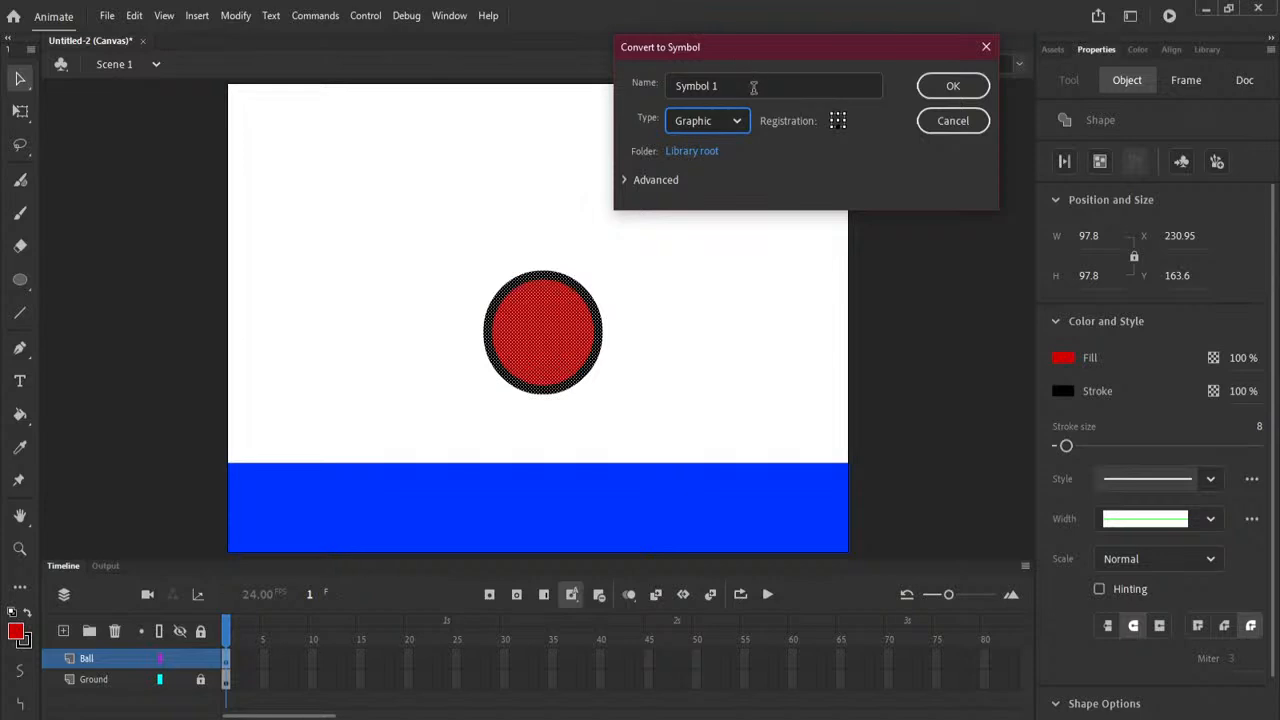
Check the advanced symbol options, name the symbol Ball and create it with its registration point at the bottom centre.
click(637, 180)
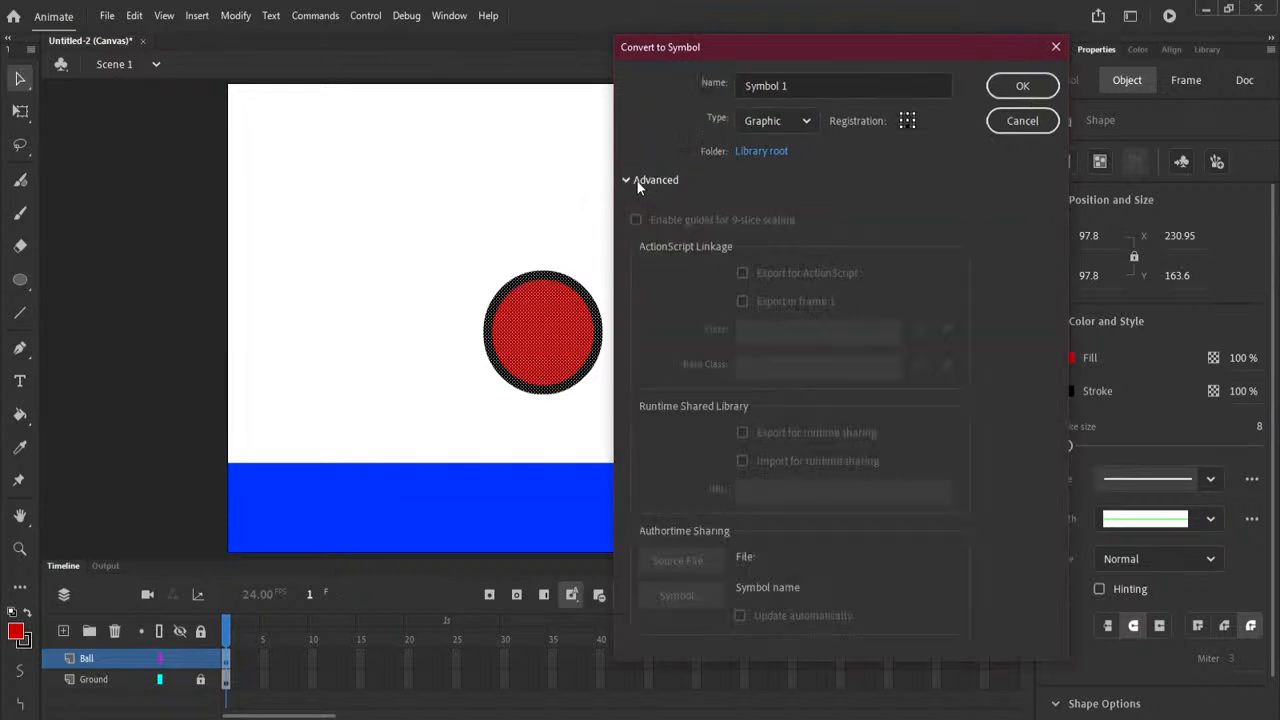
click(638, 184)
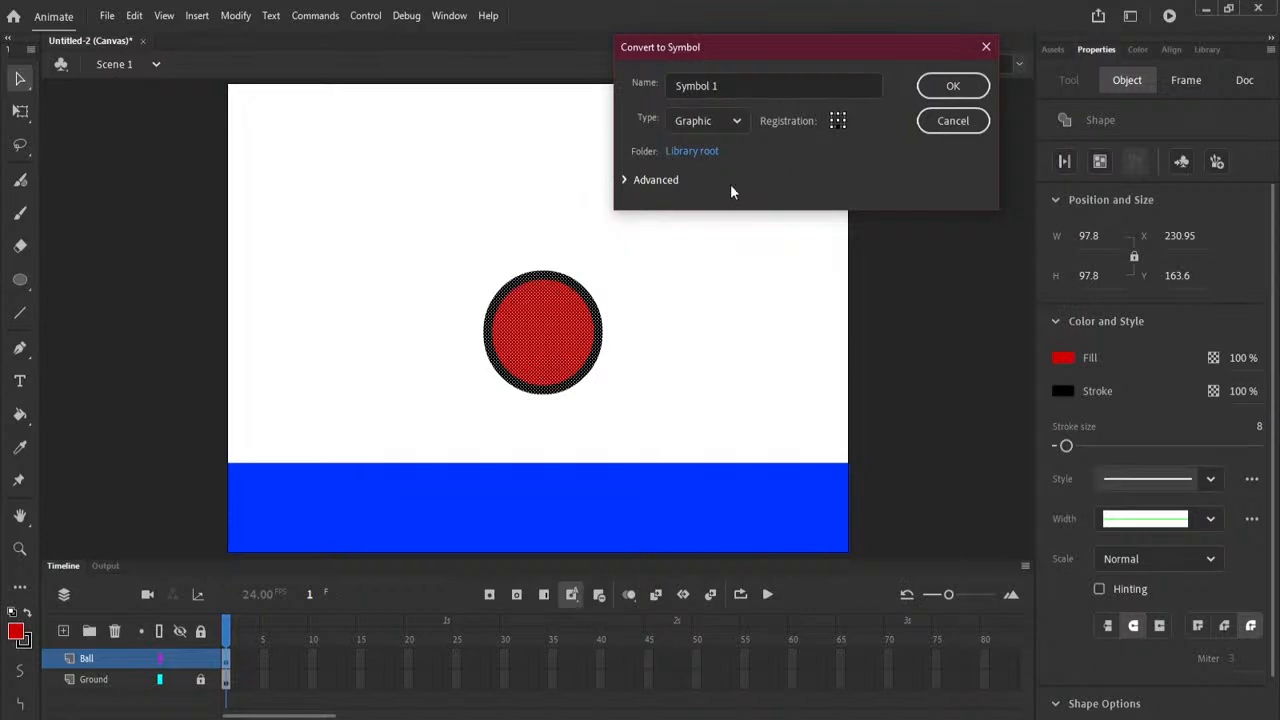
click(752, 85)
drag(752, 85, 632, 88)
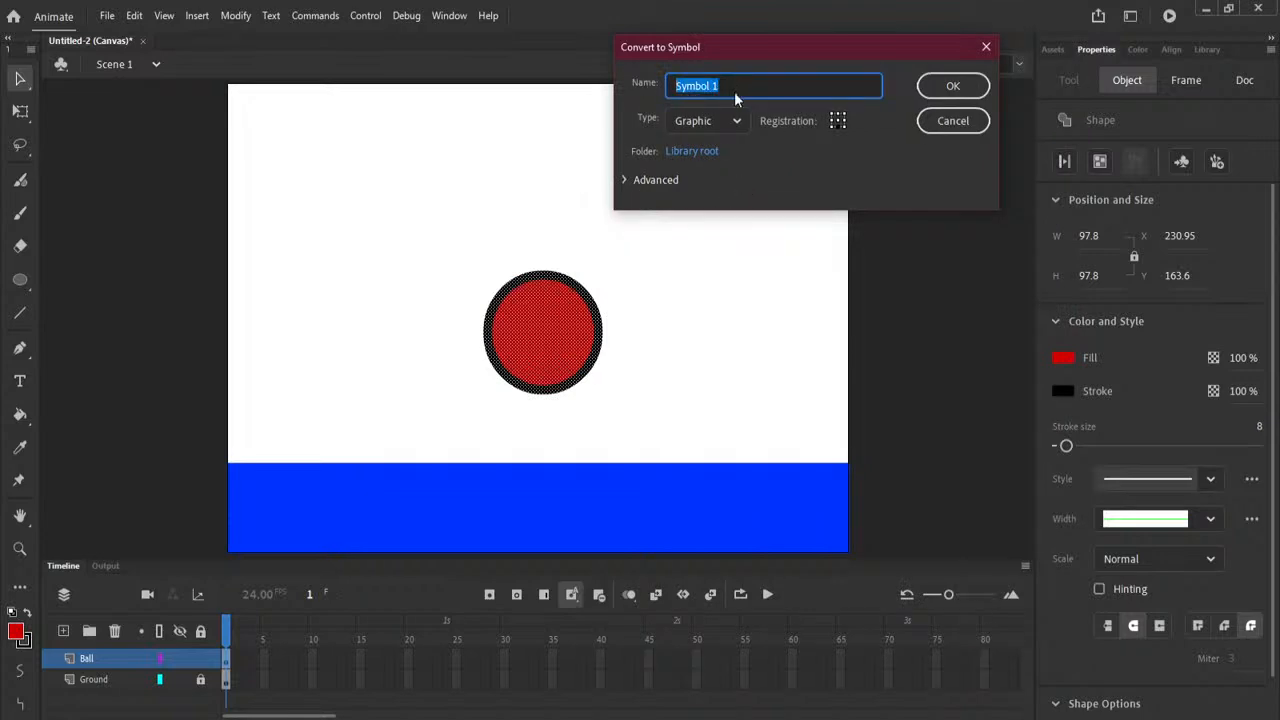
text(Ball)
click(946, 88)
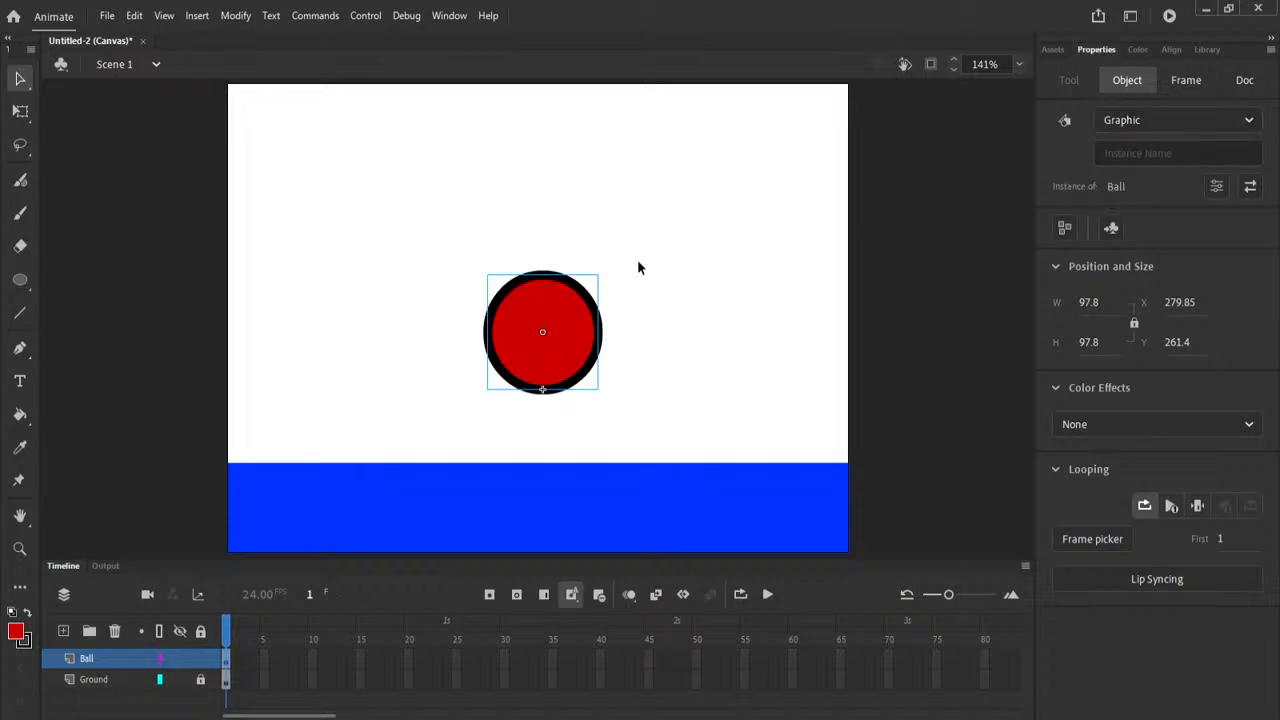
Check the Ball symbol in the library and move the ball to rest on the ground's left part, at X 99.95, Y 320.15.
click(1217, 52)
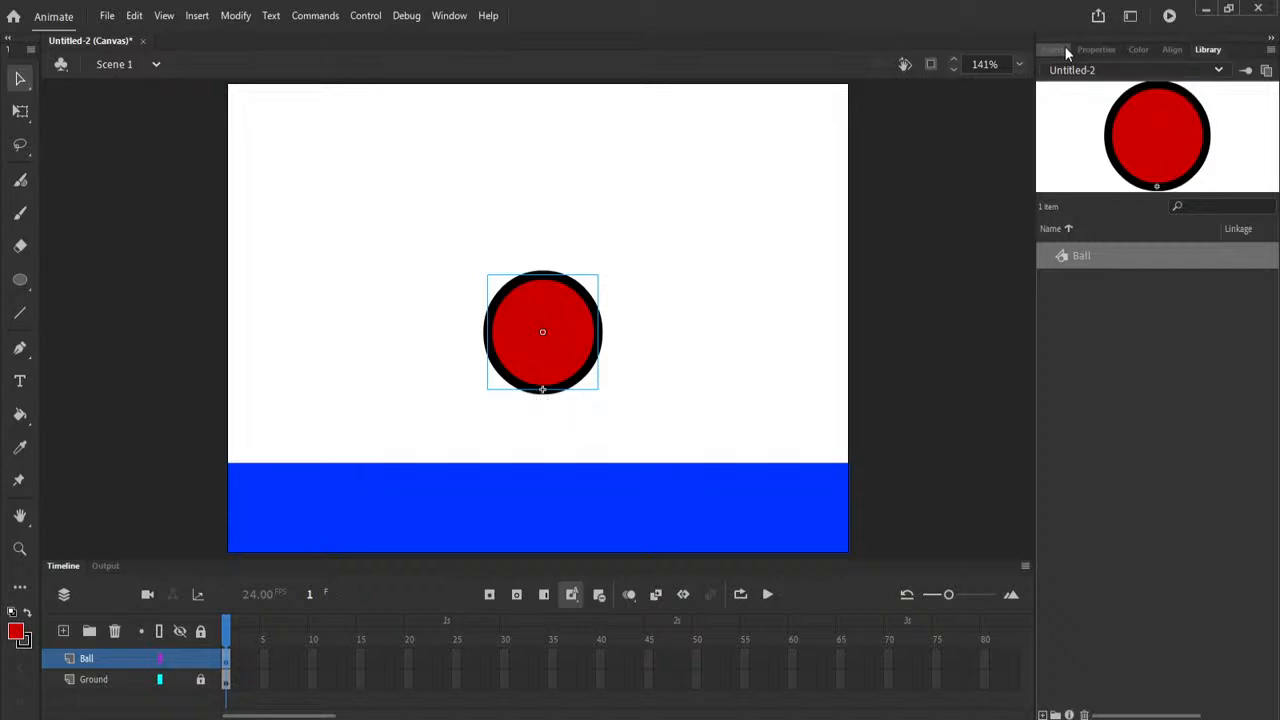
click(1097, 48)
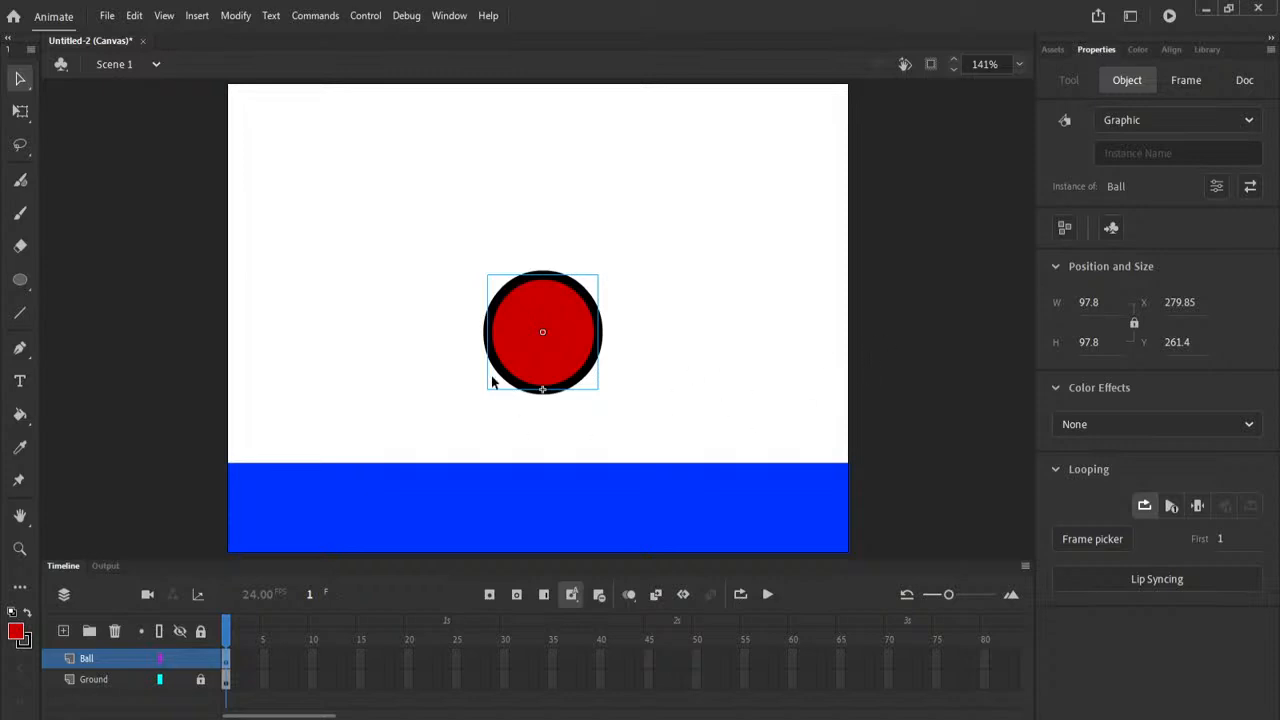
drag(576, 371, 562, 423)
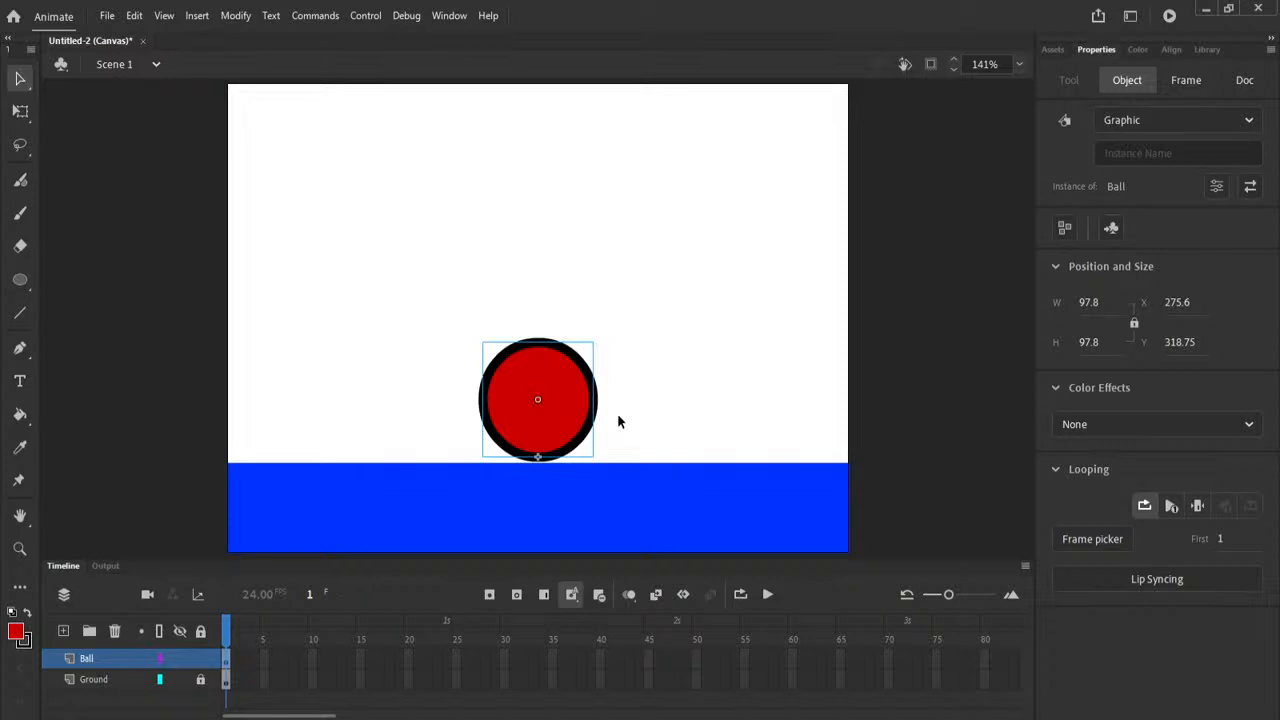
key(Down)
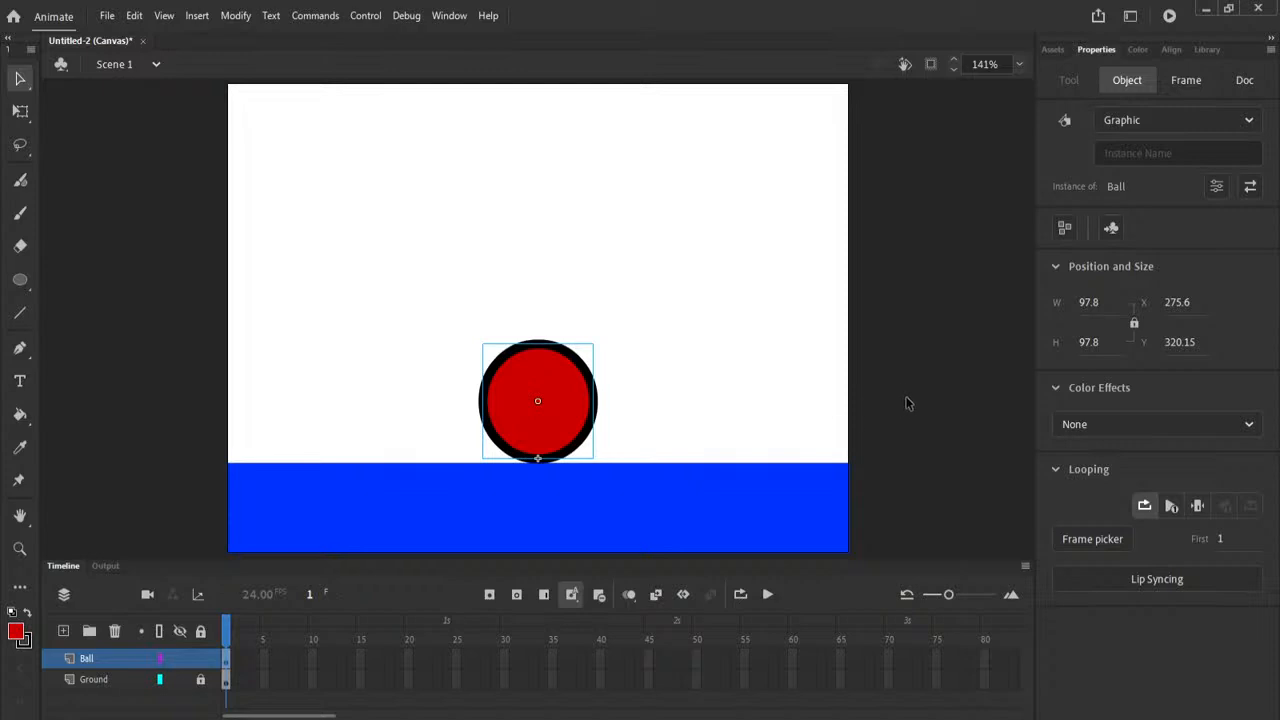
click(298, 707)
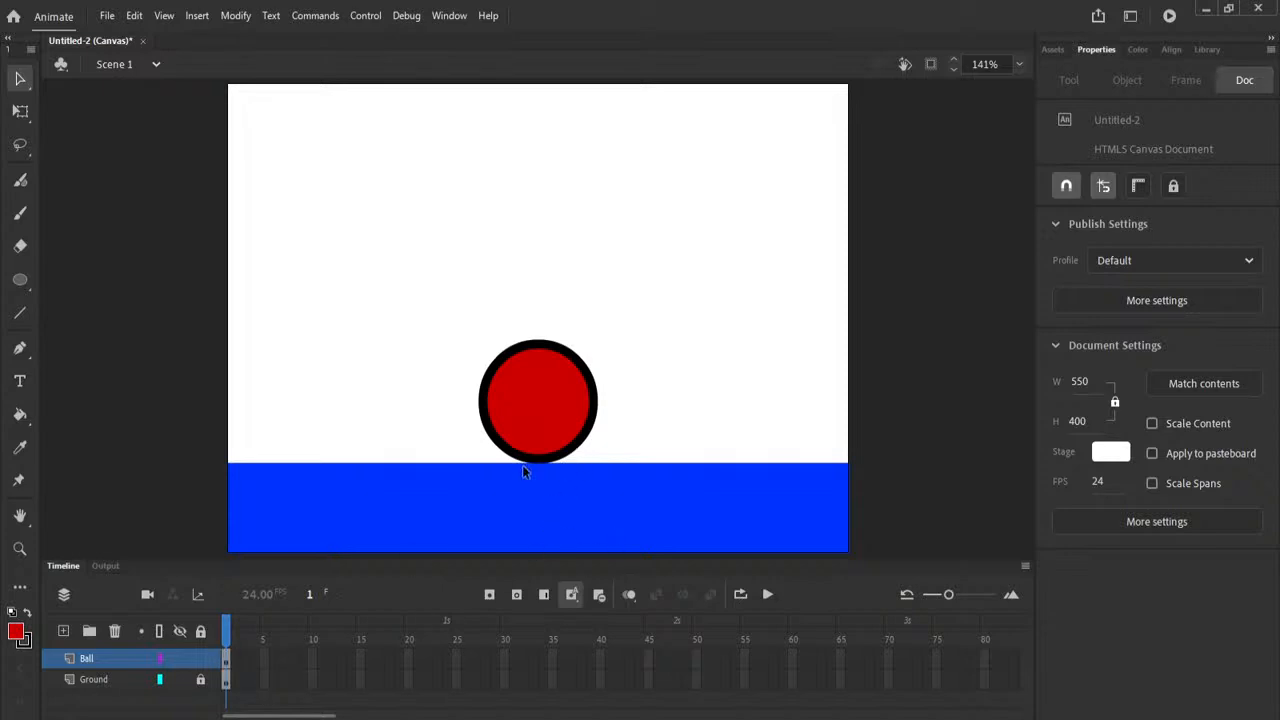
drag(553, 428, 349, 206)
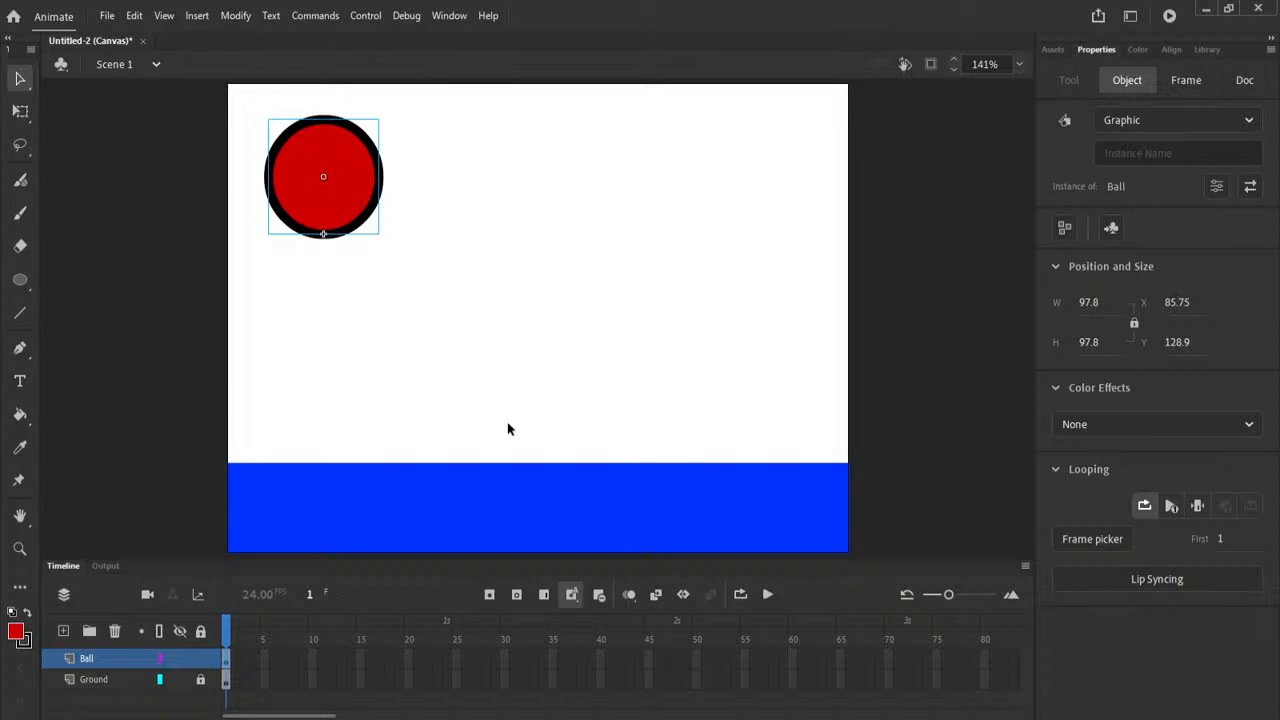
drag(343, 200, 358, 420)
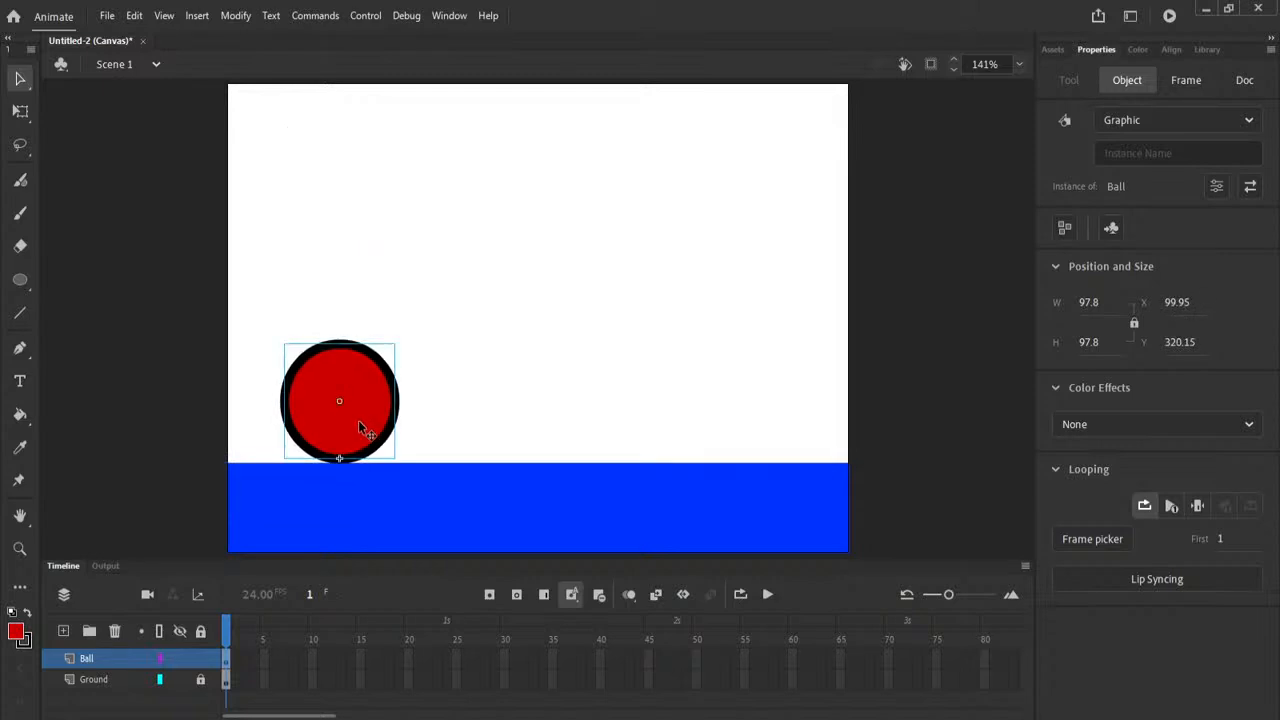
Add a layer and draw on it a light-blue rectangle without stroke, about 149 by 162 px, standing on the ground right of the ball.
click(63, 631)
drag(27, 287, 88, 283)
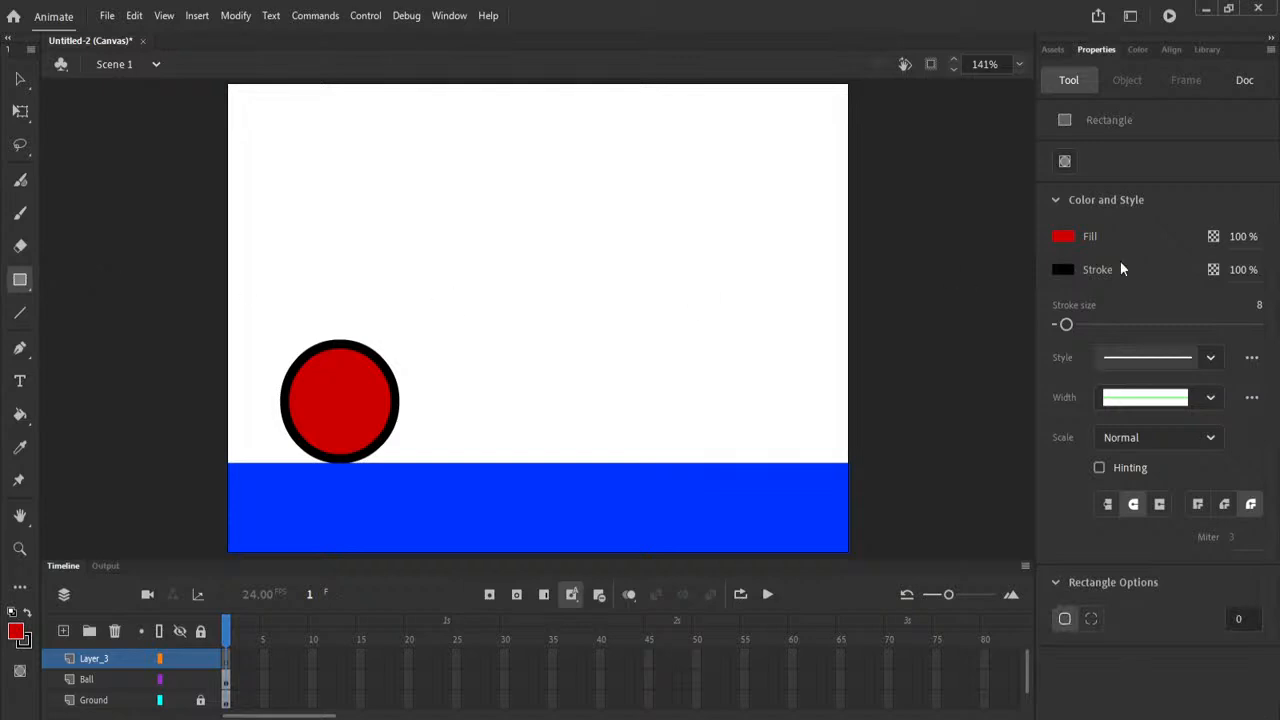
click(1064, 237)
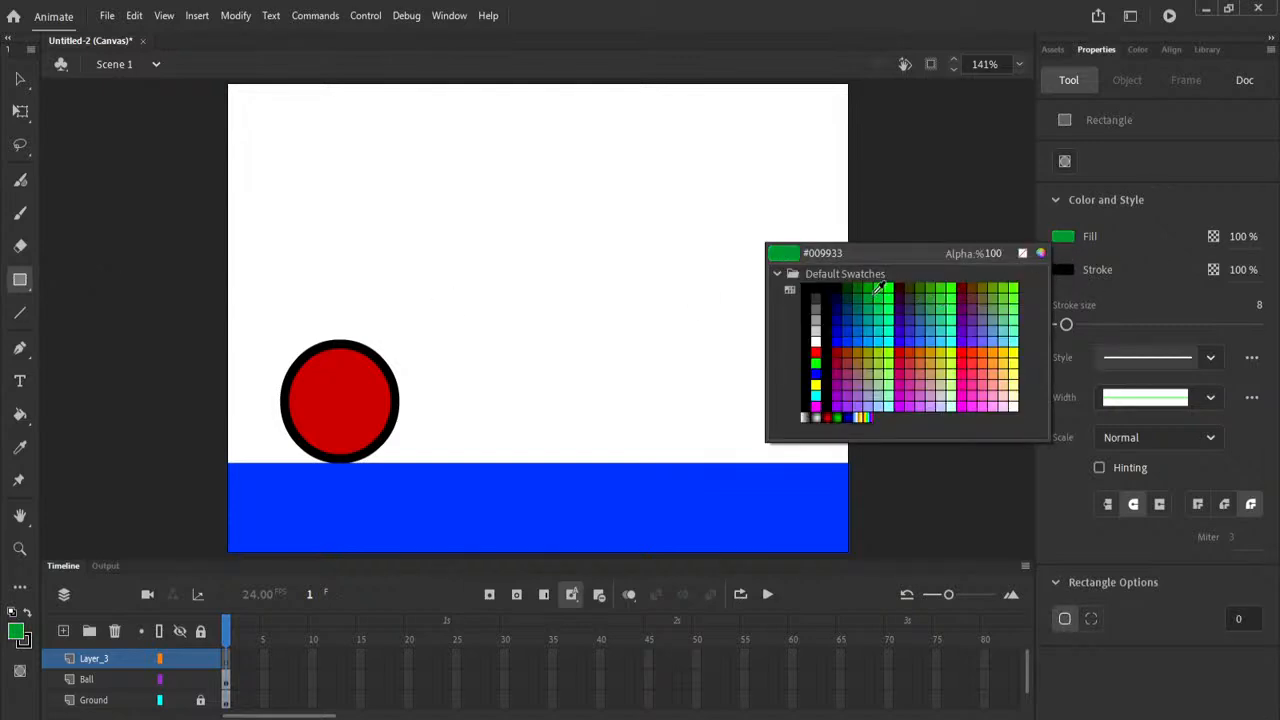
click(876, 295)
click(1070, 272)
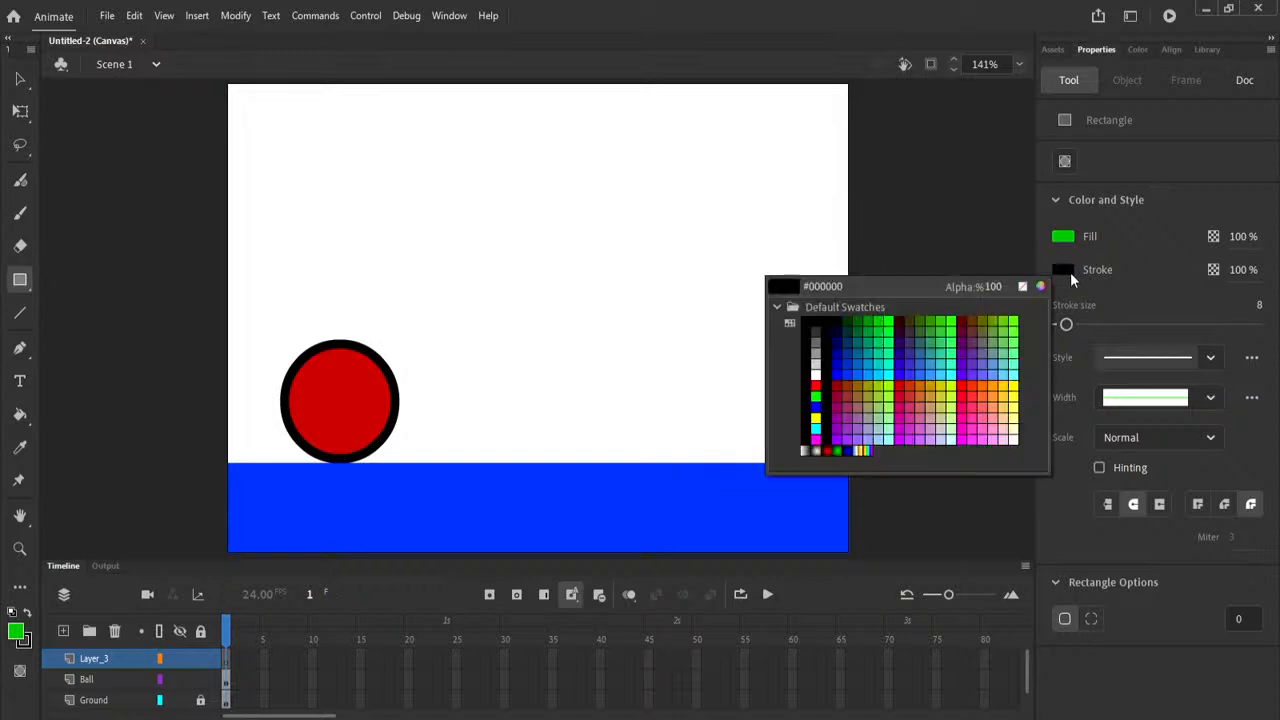
click(1022, 289)
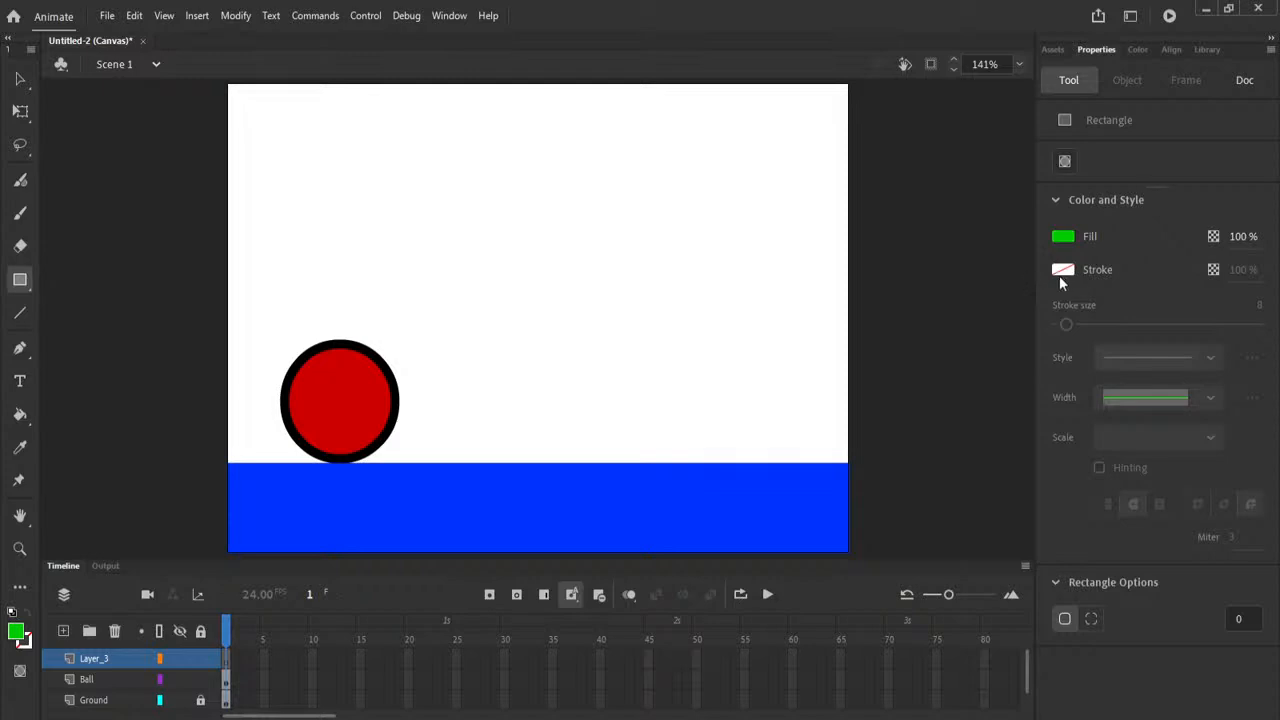
click(1062, 239)
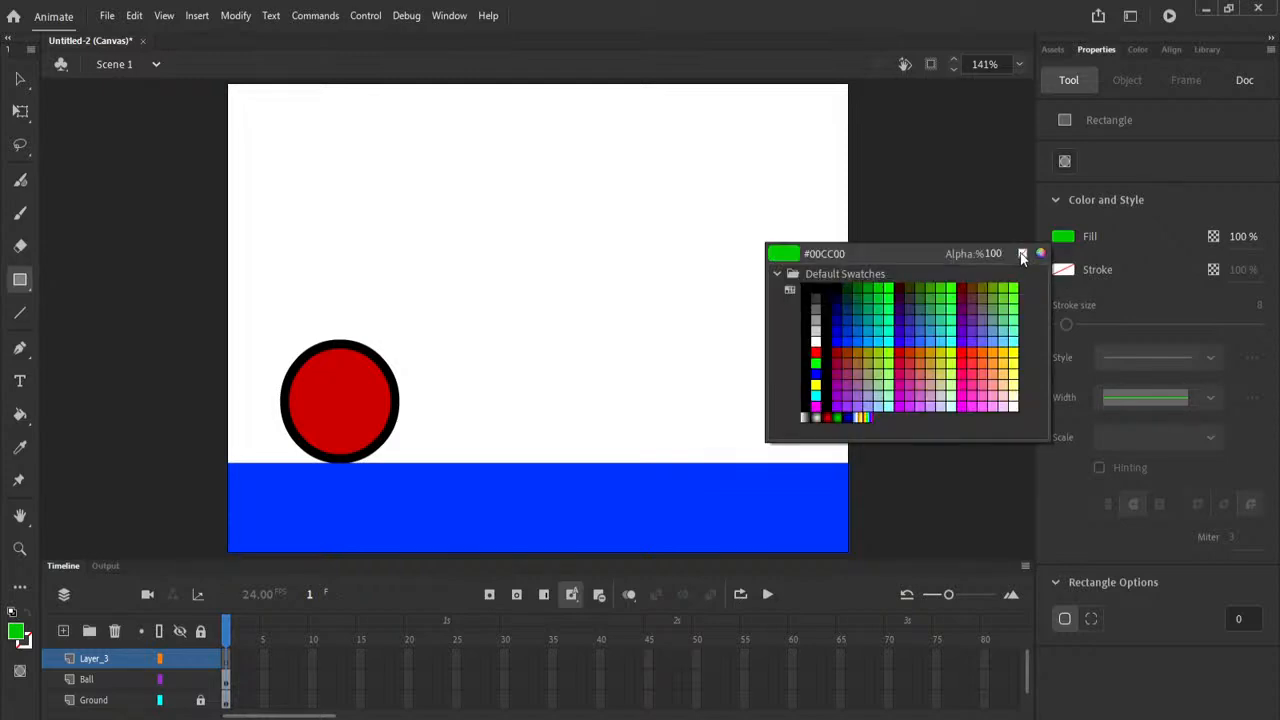
click(940, 320)
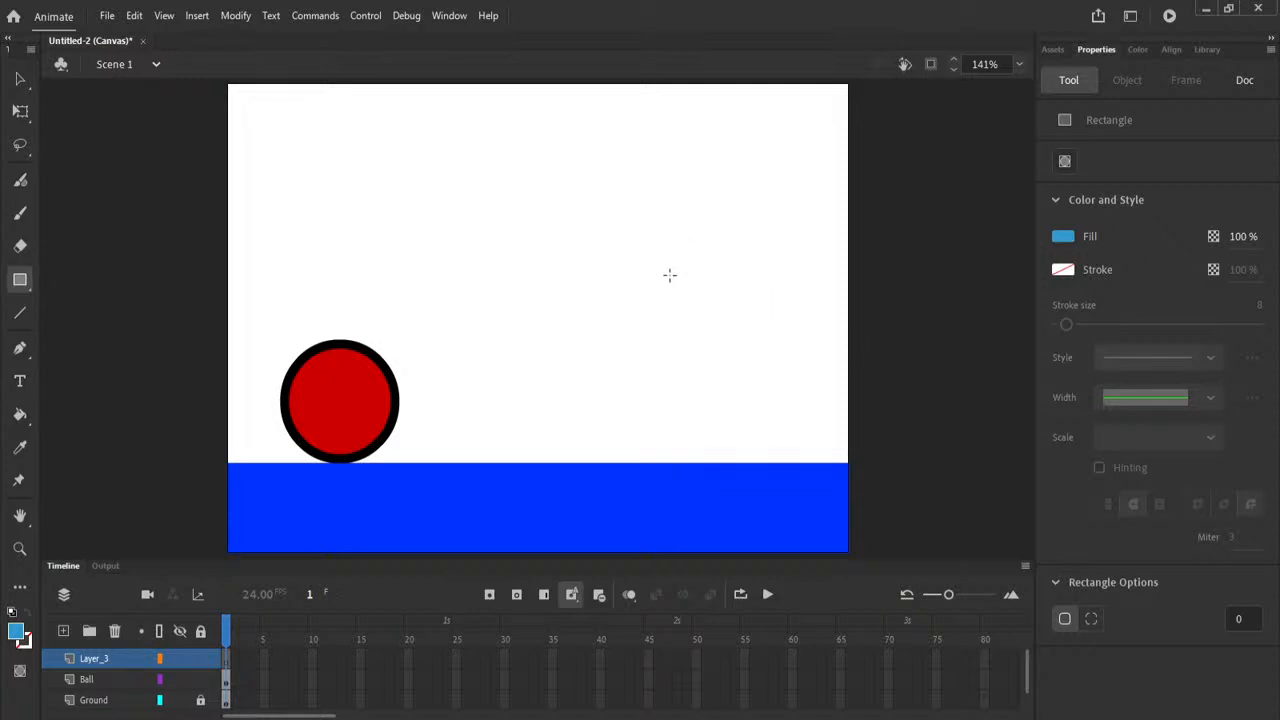
mouse_move(656, 273)
mouse_down()
mouse_move(819, 461)
mouse_move(820, 443)
mouse_move(811, 437)
mouse_move(809, 466)
mouse_move(817, 442)
mouse_move(824, 464)
mouse_up()
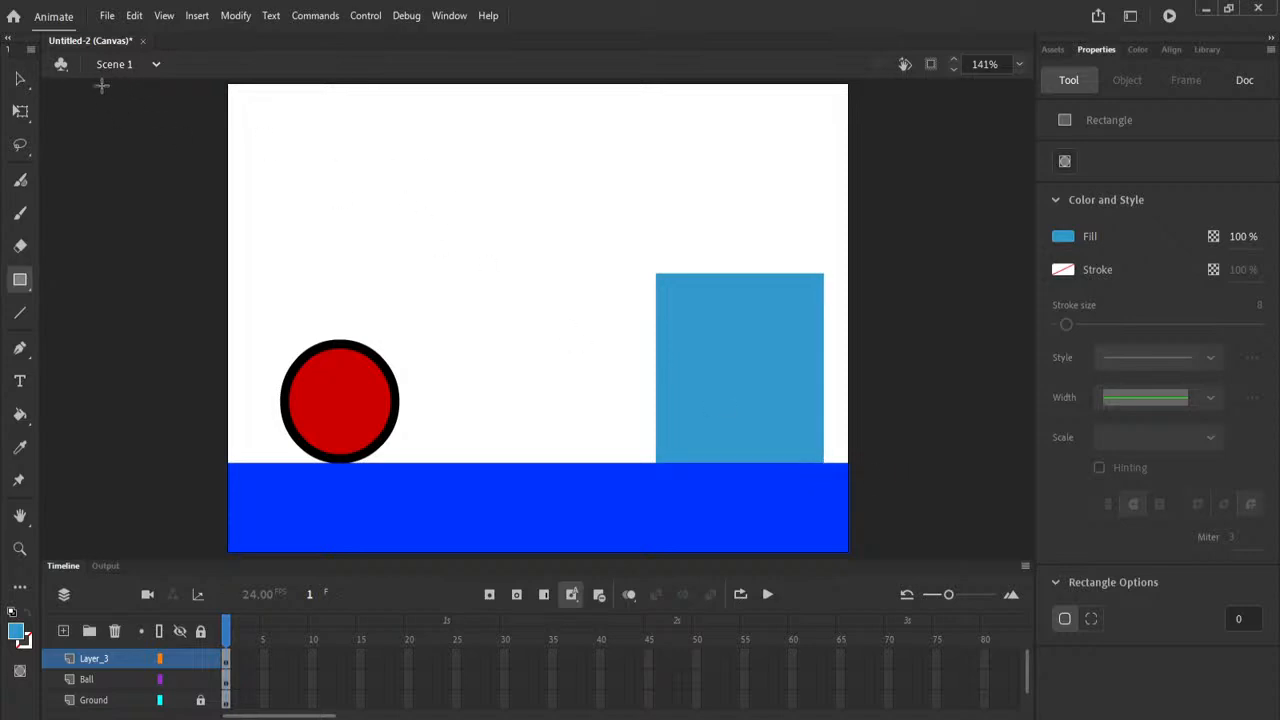
Move the light-blue rectangle along the ground towards the ball, to about X 307, Y 162.
click(22, 80)
click(699, 325)
drag(763, 386, 682, 397)
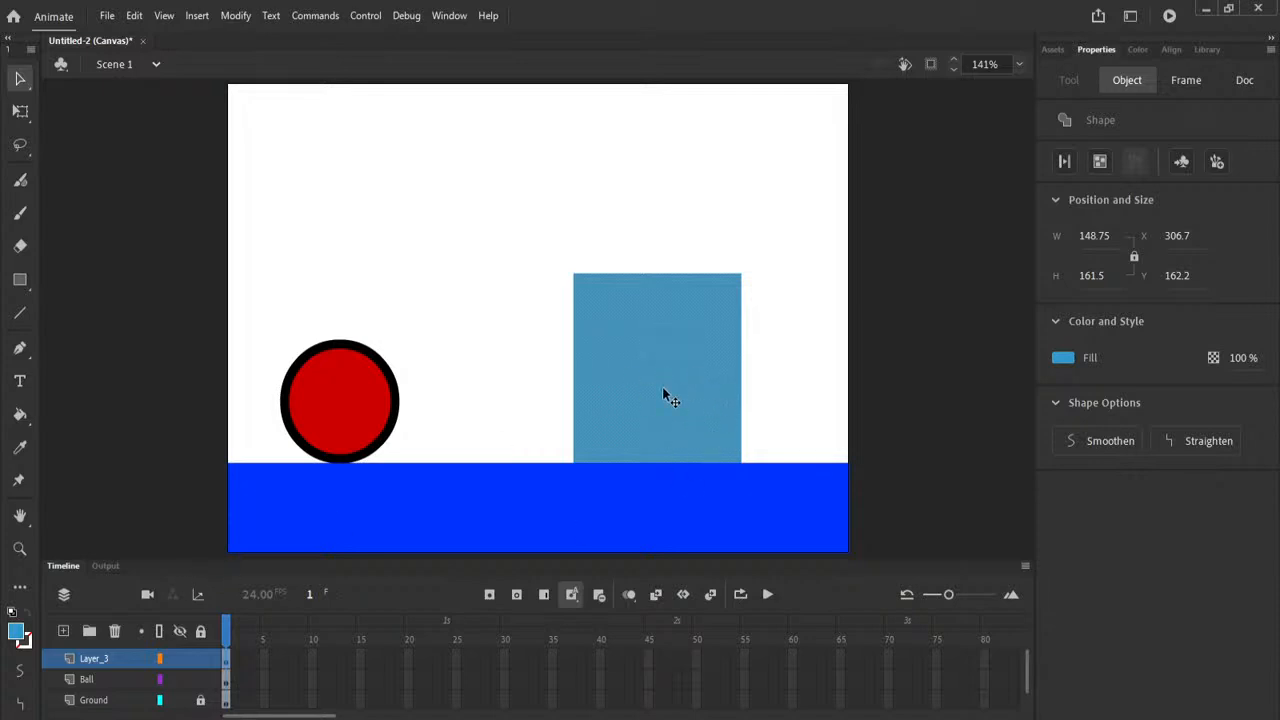
Rename the rectangle's layer to box, lock it and place it between the Ball and Ground layers.
click(93, 659)
double_click(93, 659)
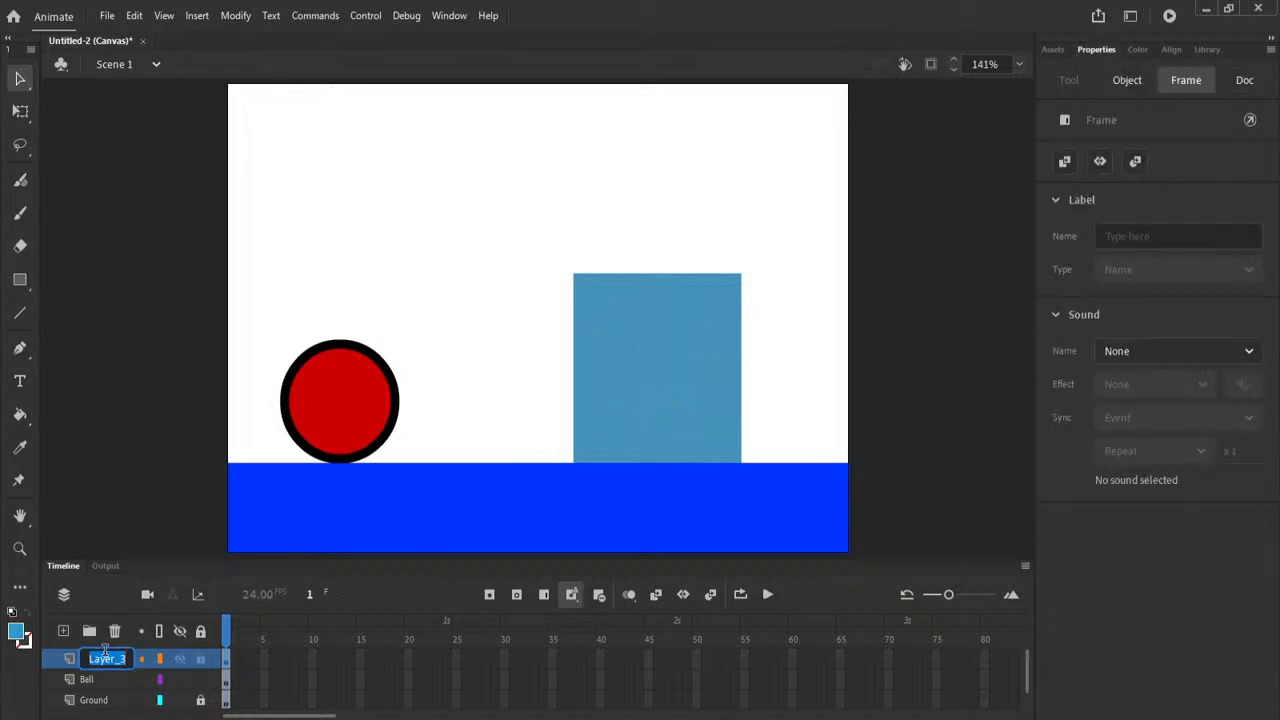
text(box)
click(201, 660)
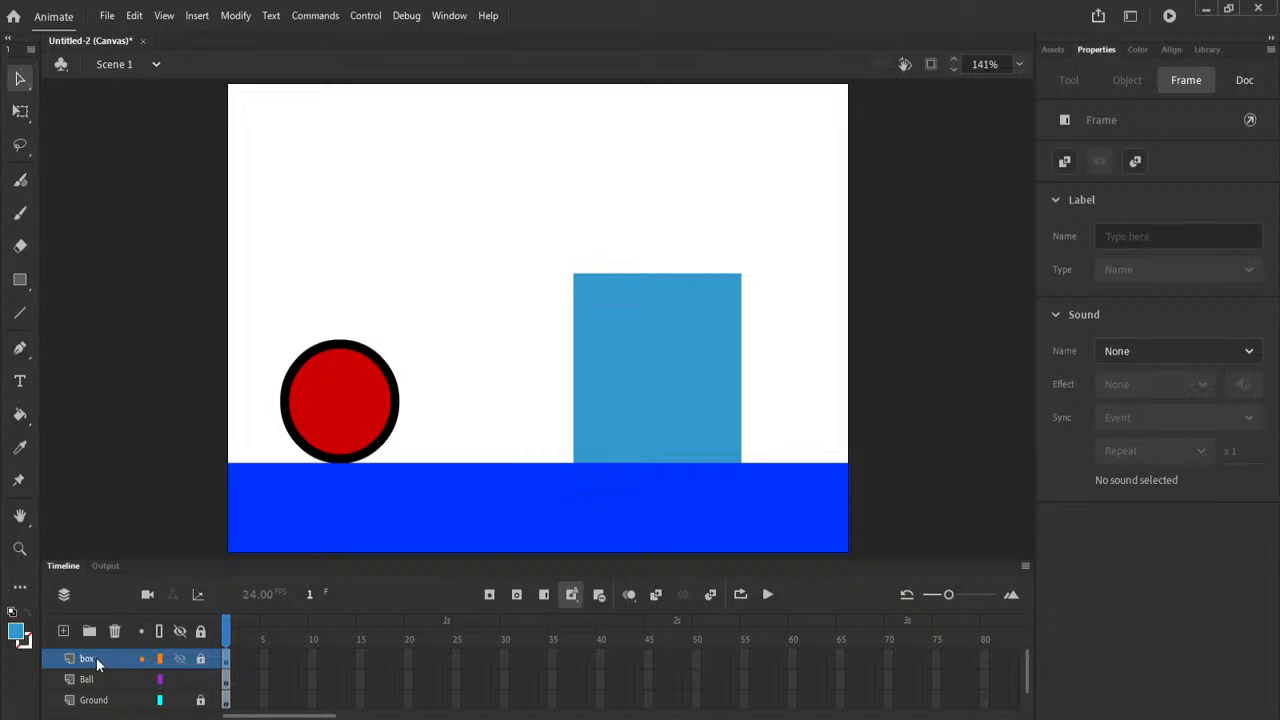
drag(97, 658, 105, 697)
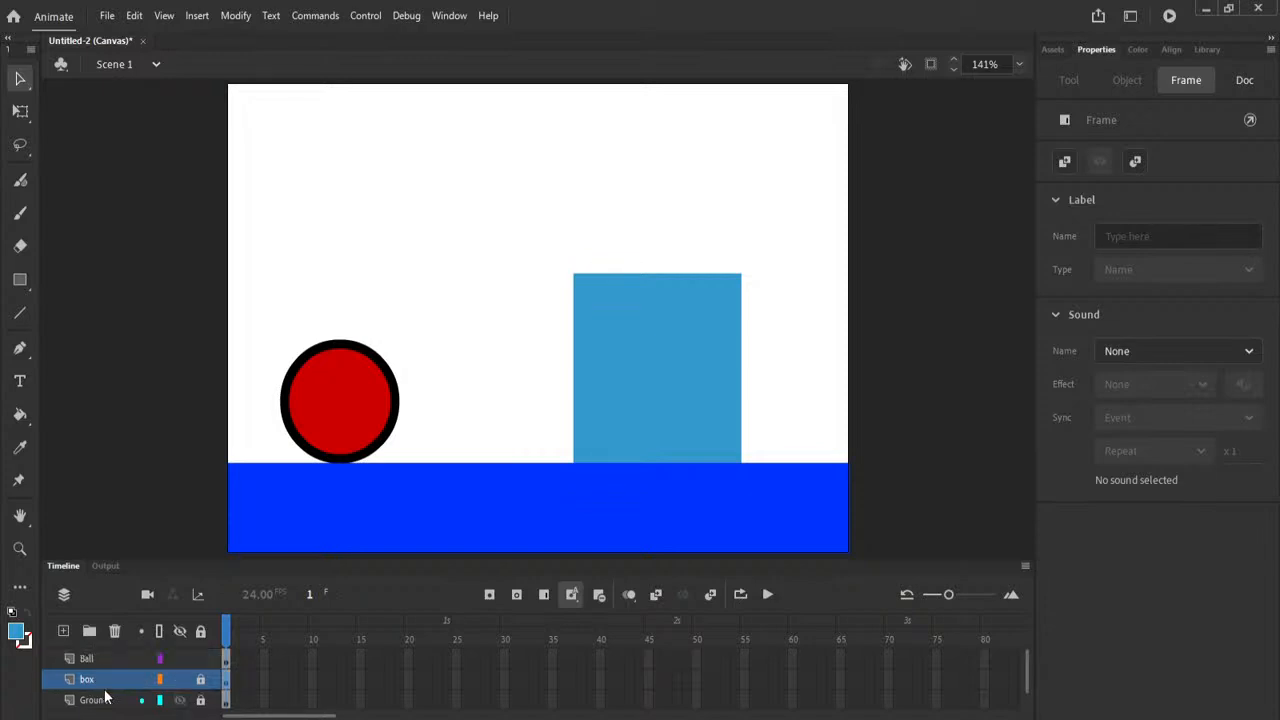
Select frame 50 of the Ball layer and make the timeline area slightly taller.
click(228, 660)
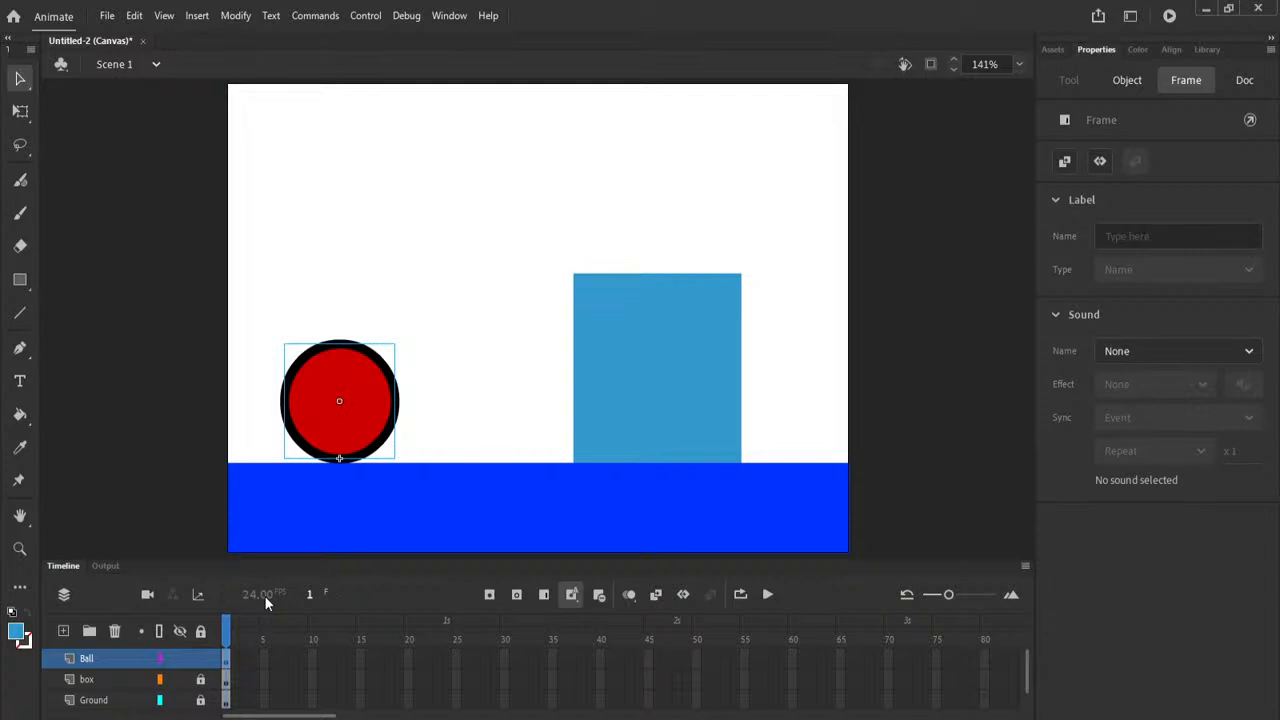
click(697, 660)
drag(697, 663, 701, 665)
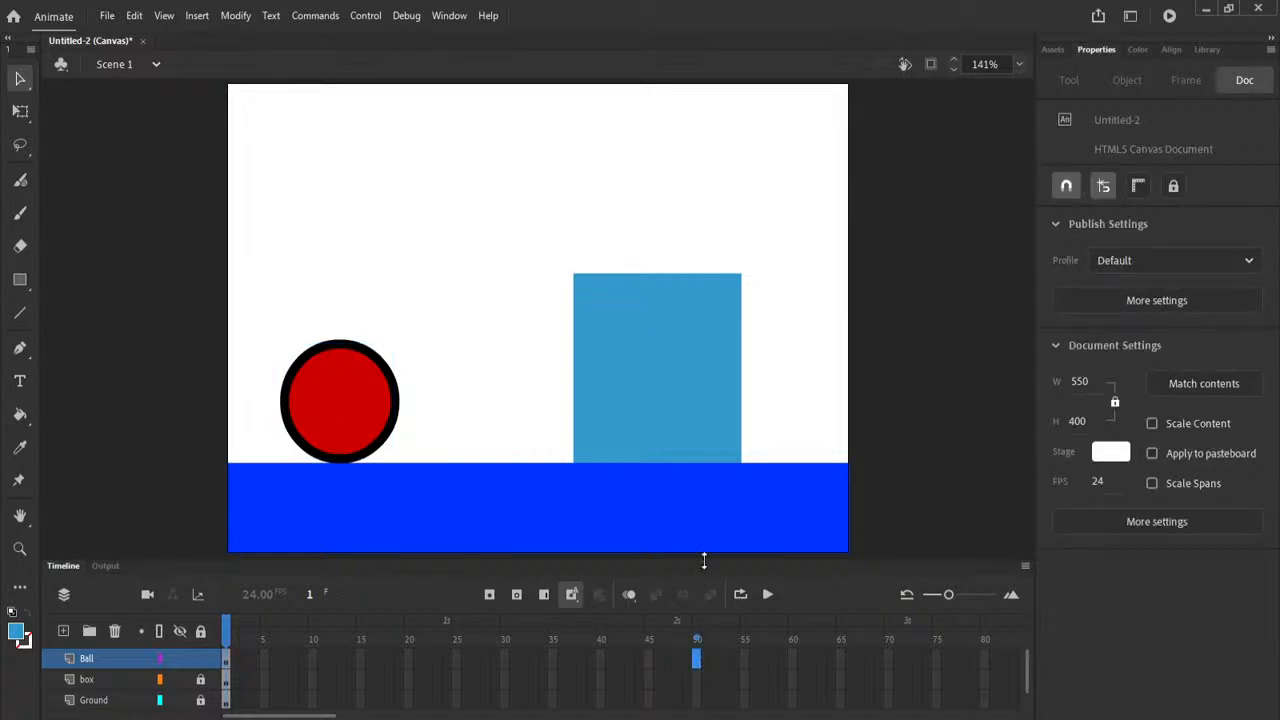
mouse_move(706, 557)
mouse_down()
mouse_move(706, 514)
mouse_move(710, 535)
mouse_up()
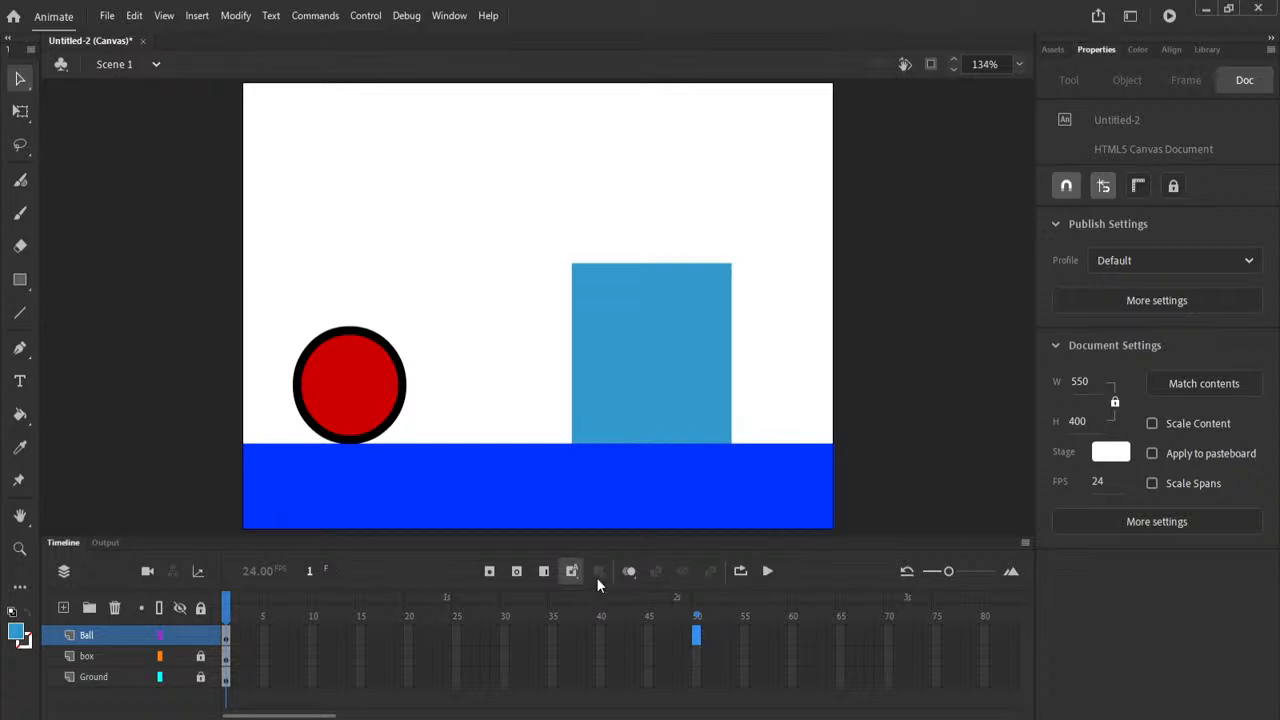
Try moving the ball on top of the box at frame 1 and undo the move.
drag(352, 409, 657, 240)
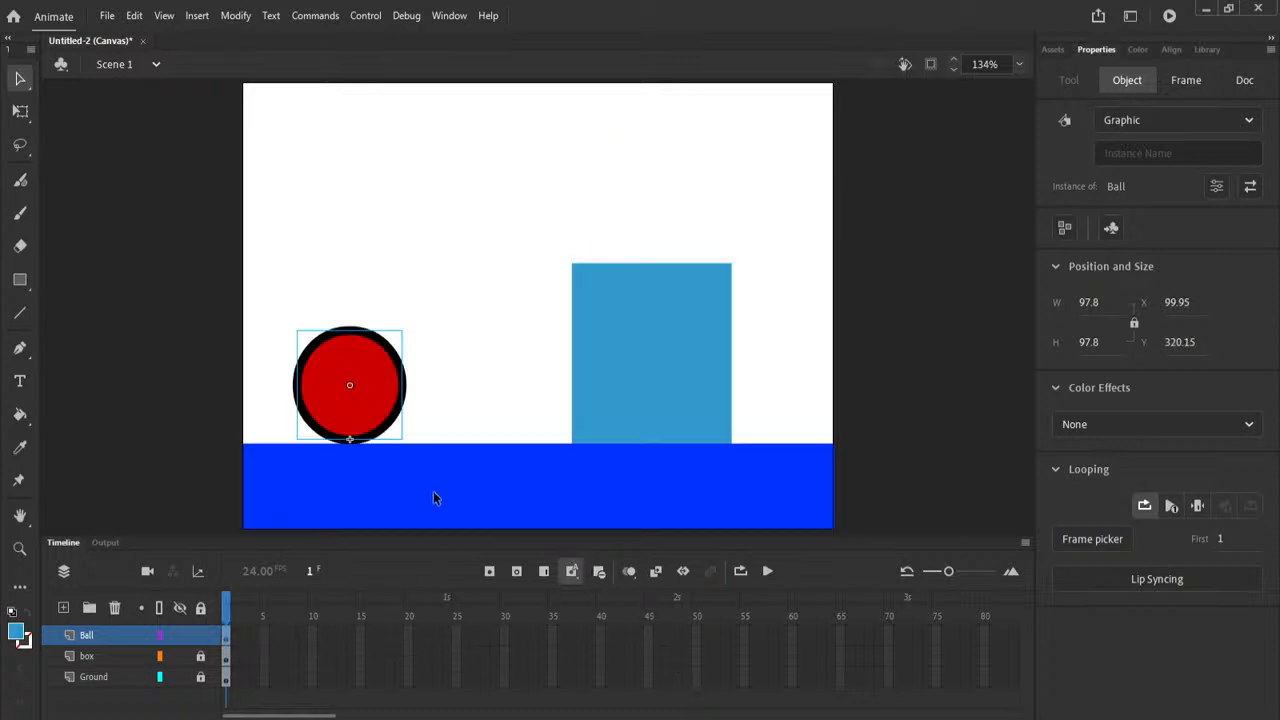
drag(373, 398, 675, 217)
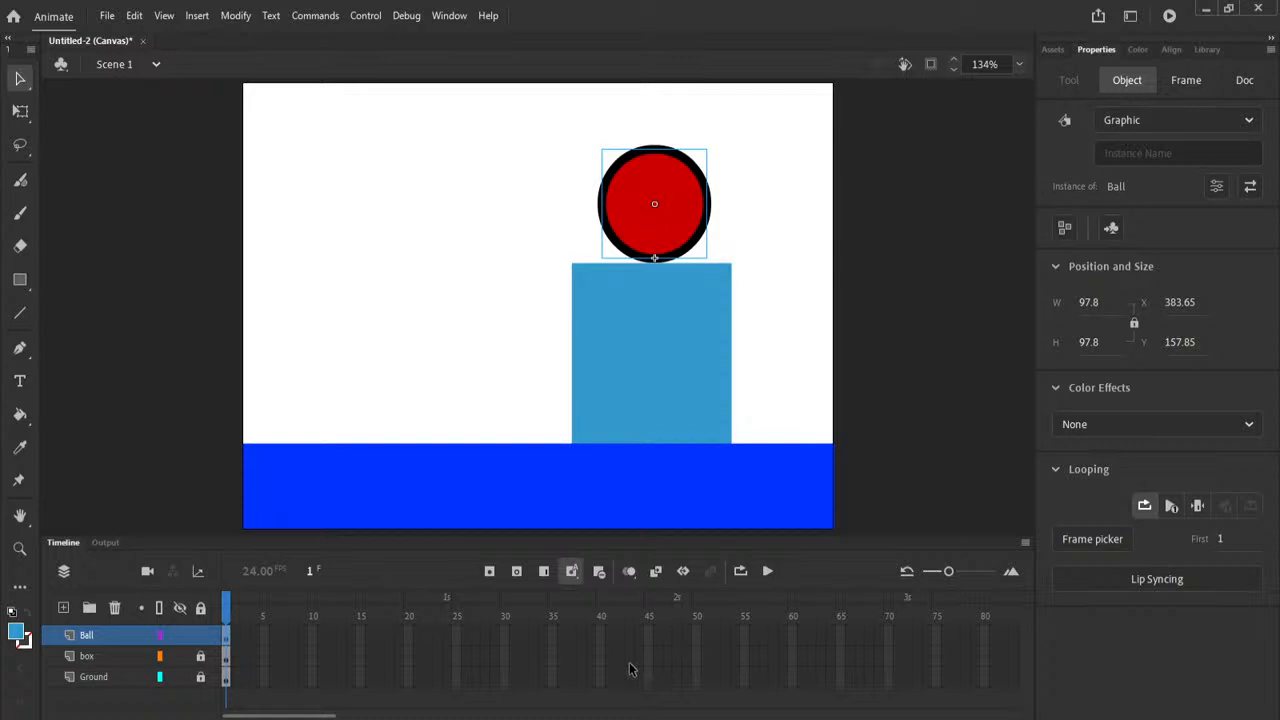
click(697, 636)
key(ctrl+z)
key(ctrl+z)
Try placing the ball on top of the box at frame 50 of the Ball layer, about X 385, Y 157, and undo it.
click(697, 636)
drag(354, 401, 660, 232)
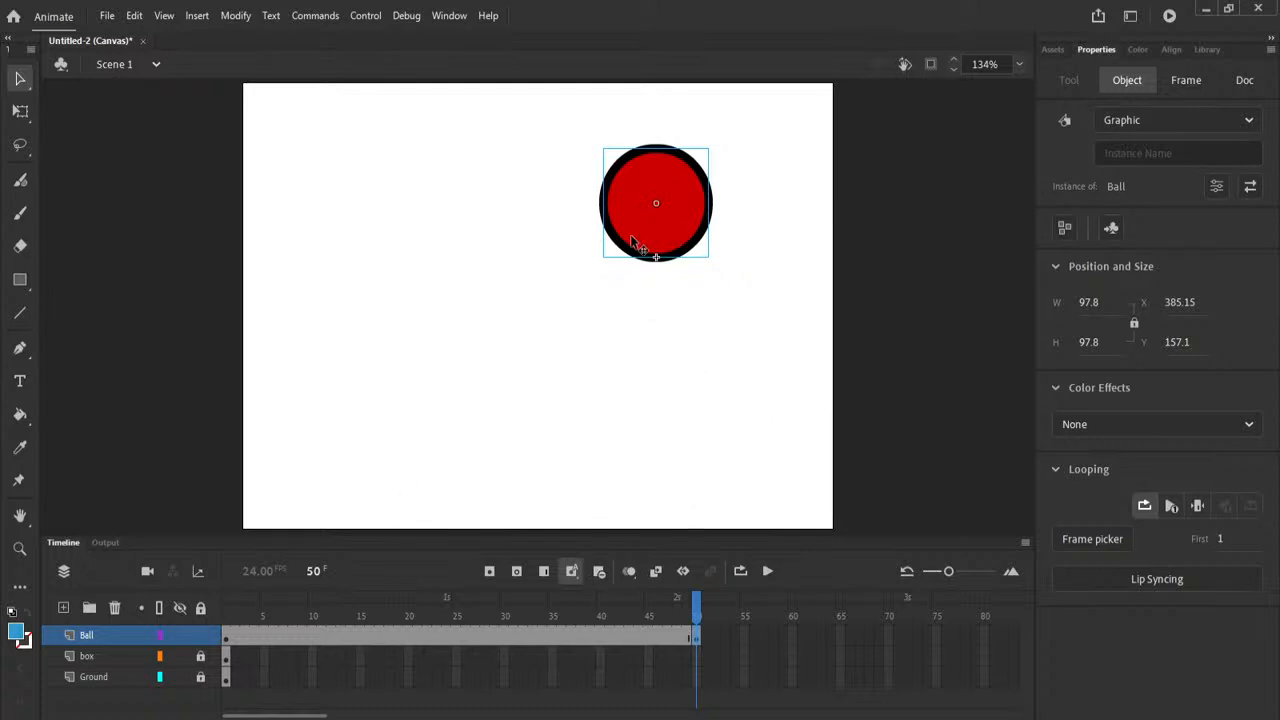
key(shift+comma)
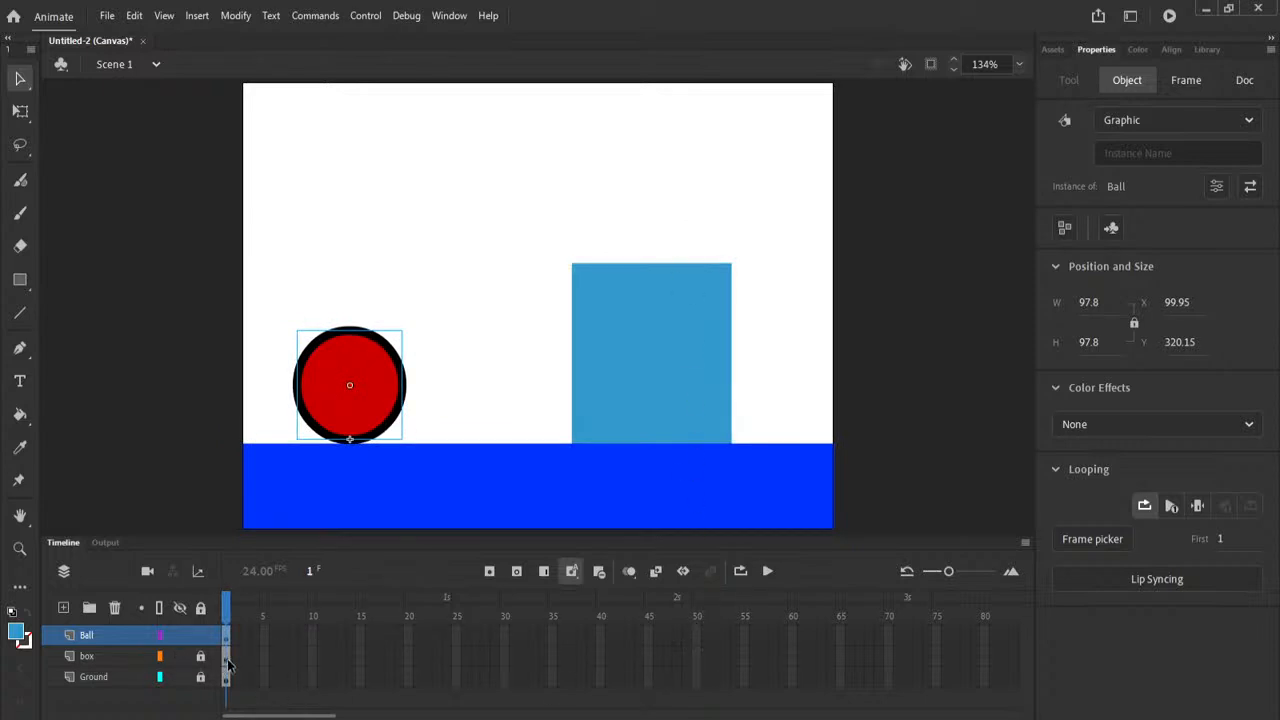
Insert a frame at frame 50 of the box layer to extend the box from frame 1 through frame 50.
click(108, 655)
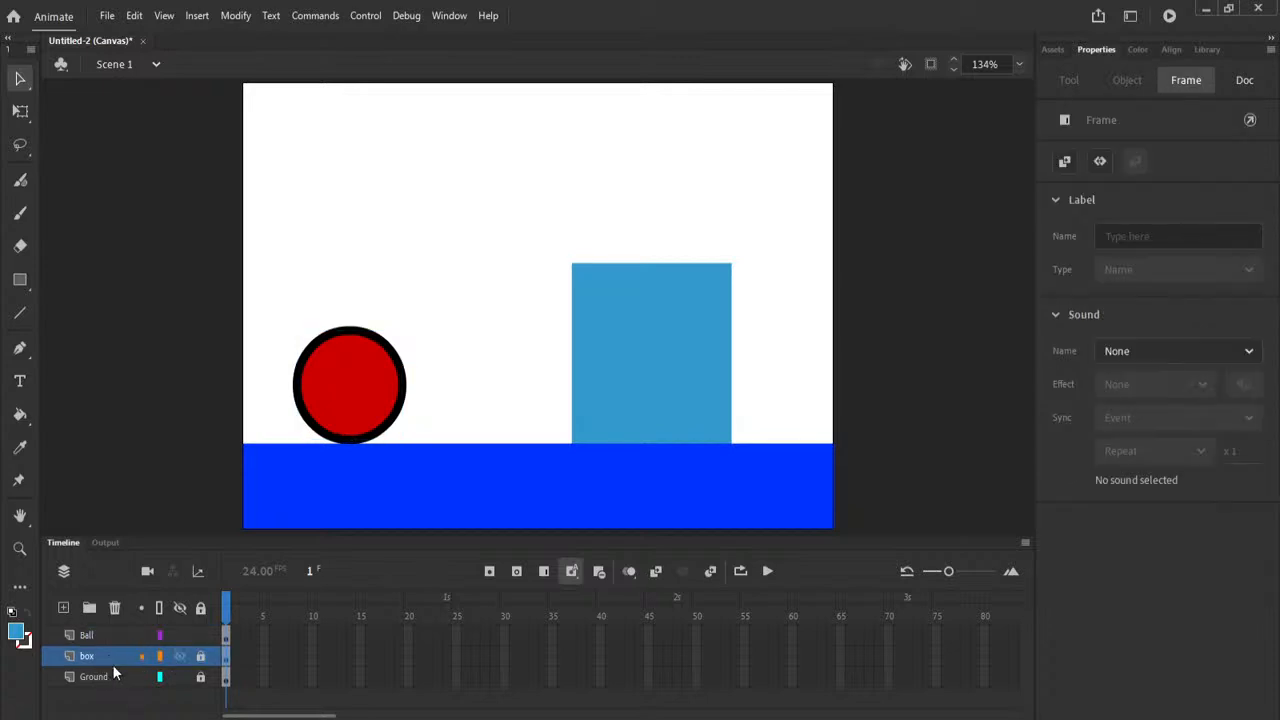
click(696, 657)
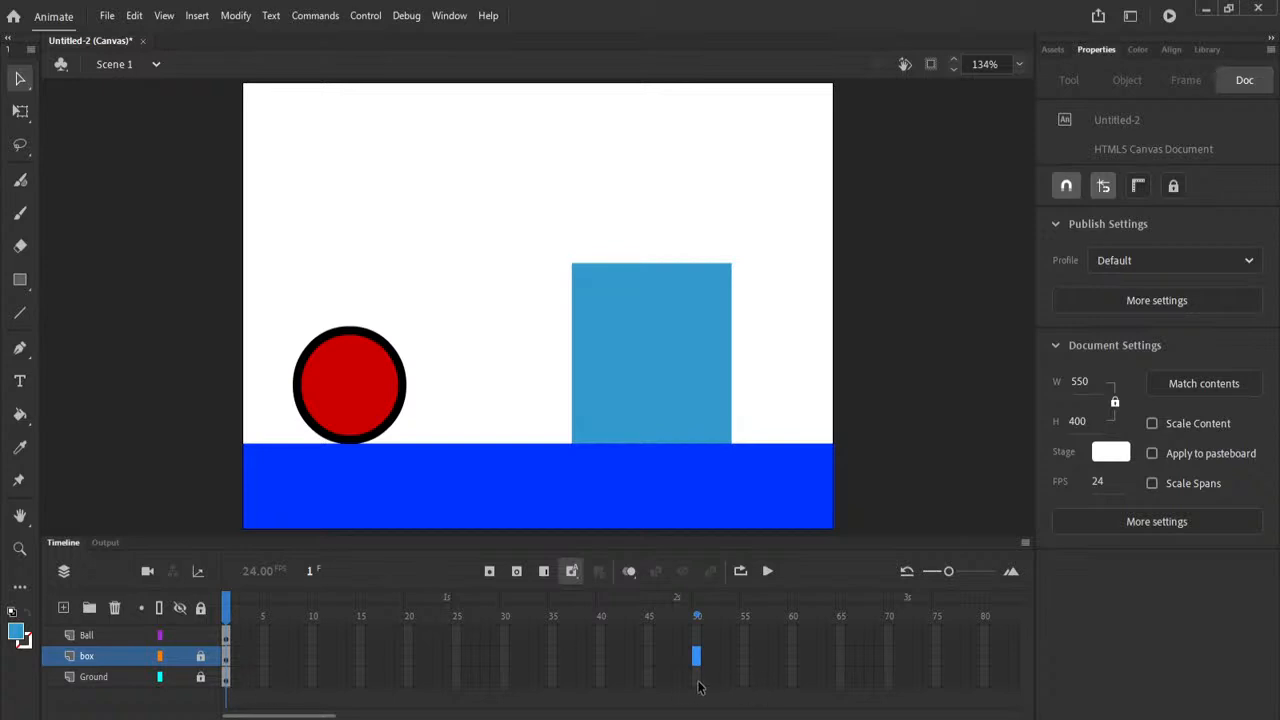
click(238, 656)
drag(252, 660, 331, 658)
click(227, 612)
drag(229, 657, 562, 657)
click(226, 613)
click(698, 660)
click(192, 17)
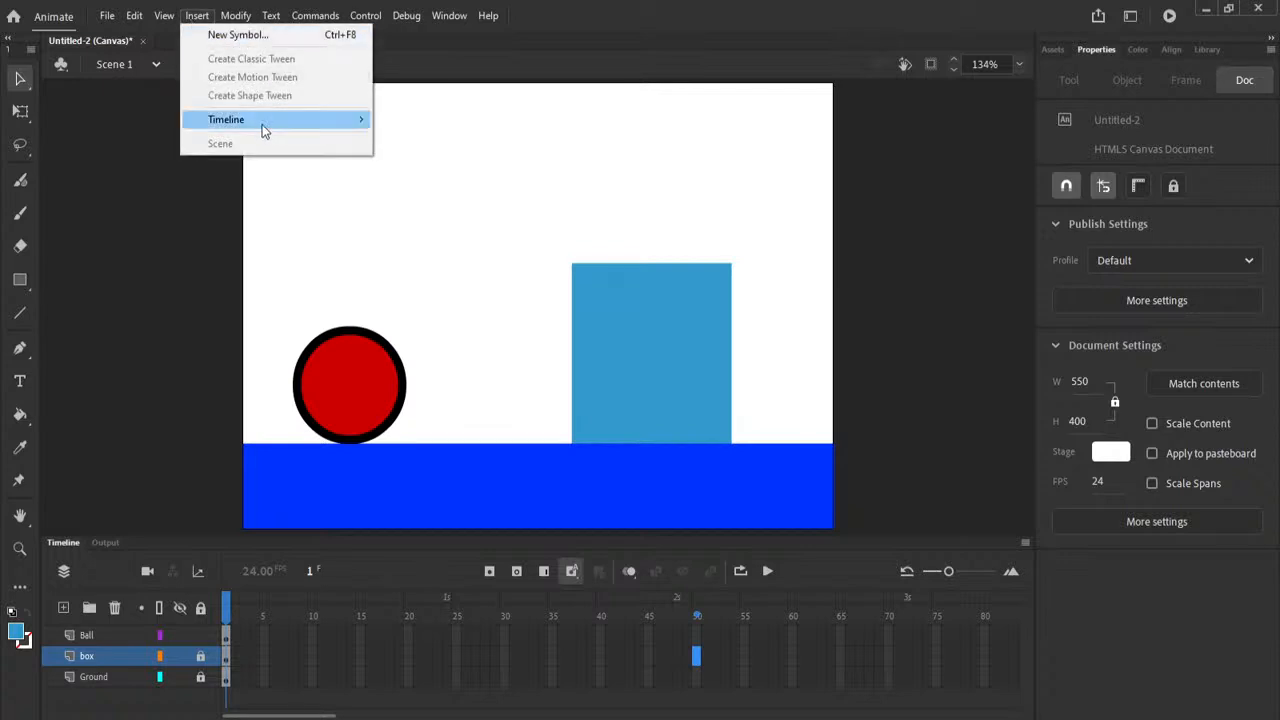
mouse_move(262, 121)
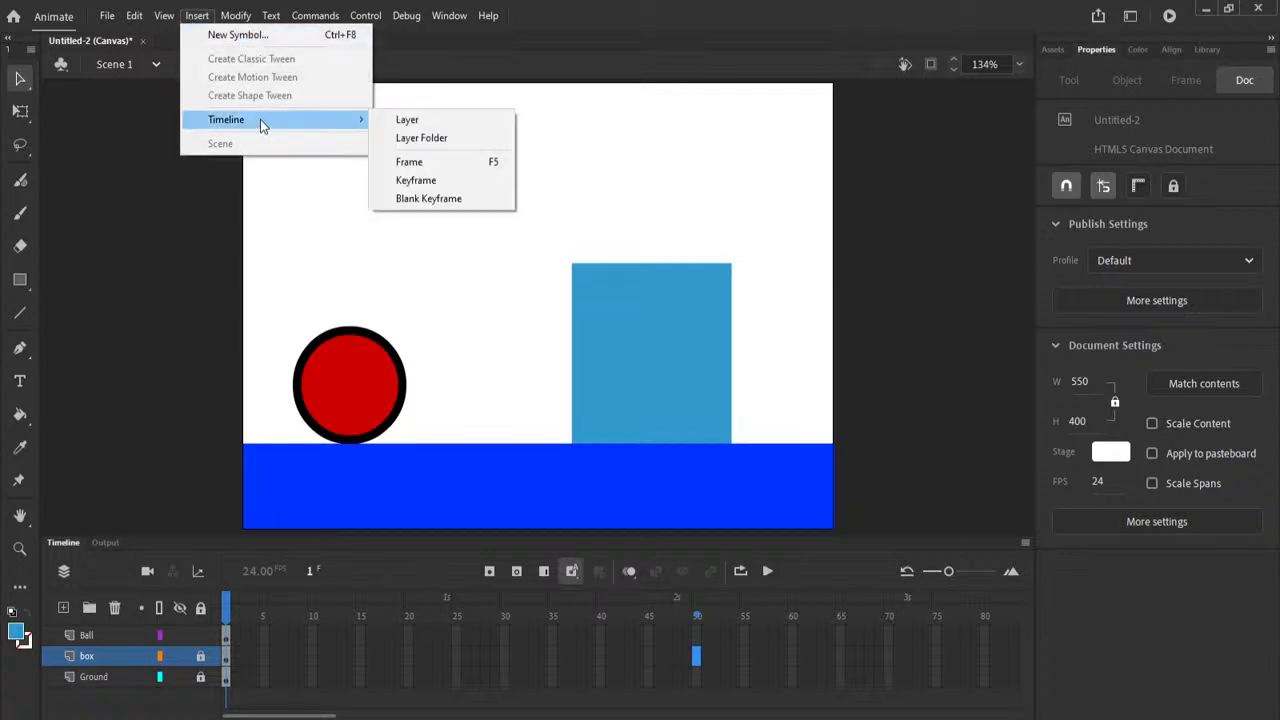
click(431, 164)
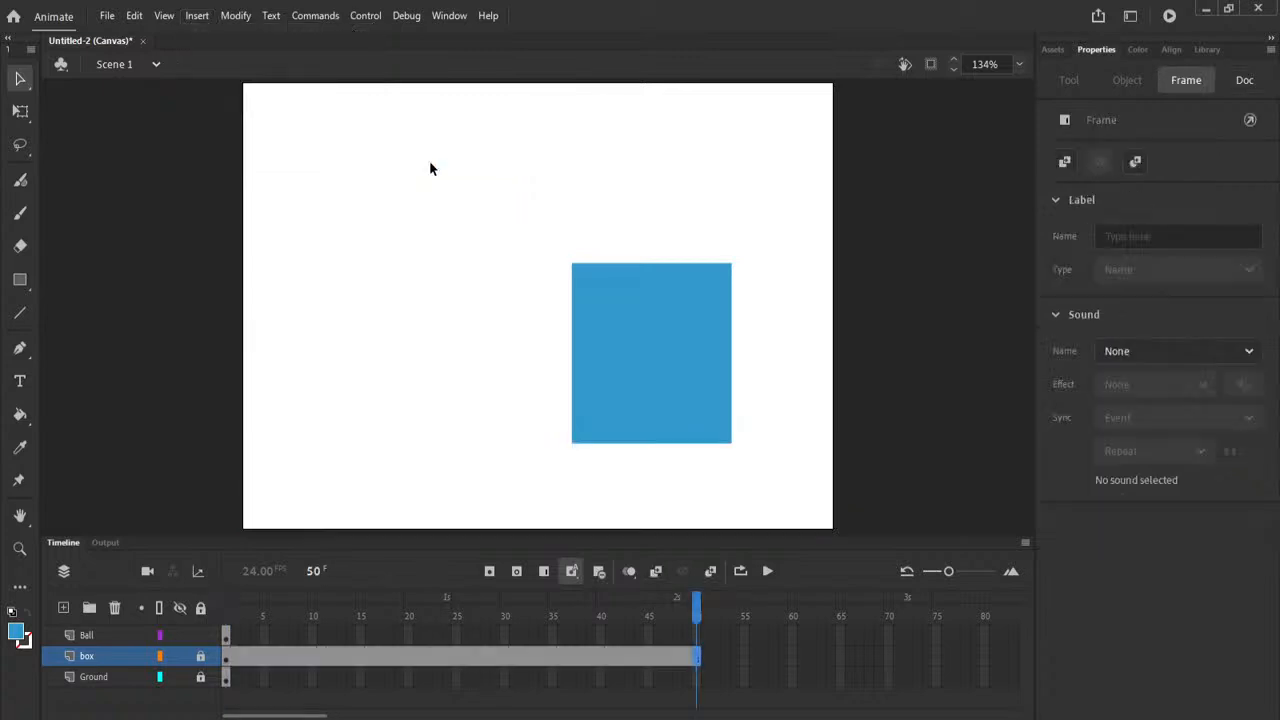
Scrub the playhead back to frame 1 and forward to frame 42 to check which objects remain on the stage.
drag(696, 600, 280, 620)
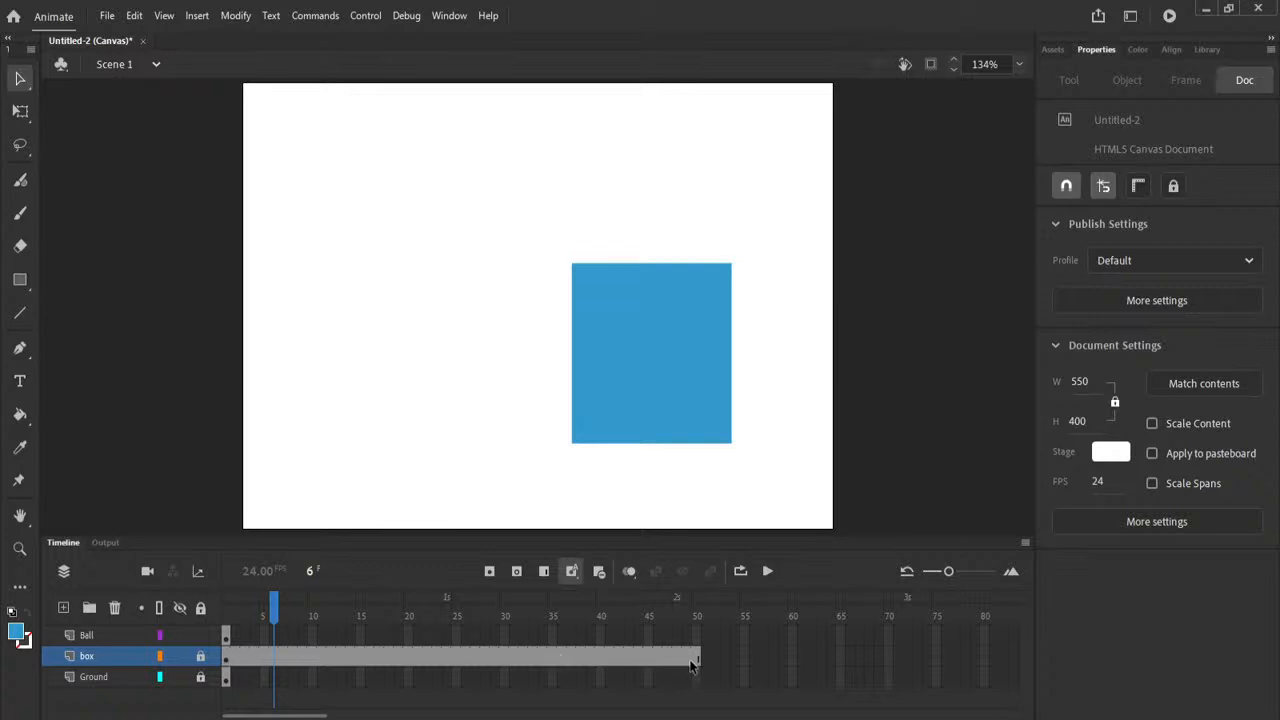
drag(275, 615, 226, 620)
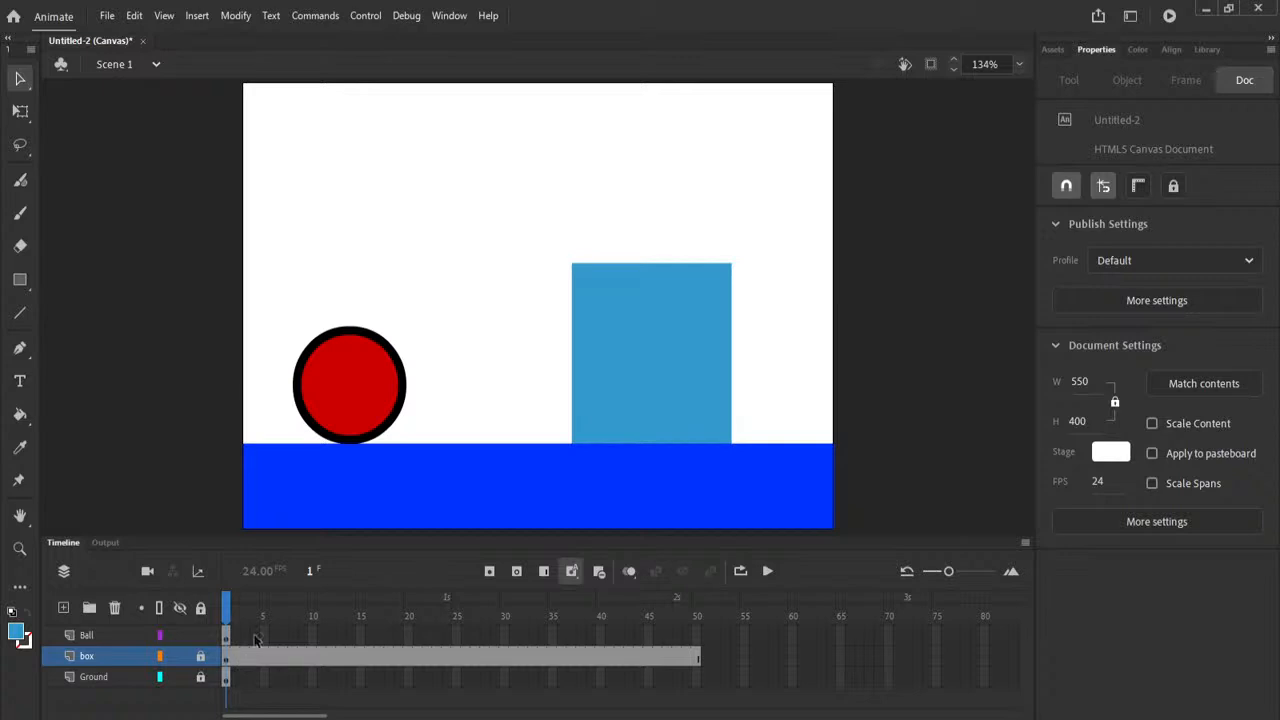
drag(227, 618, 235, 618)
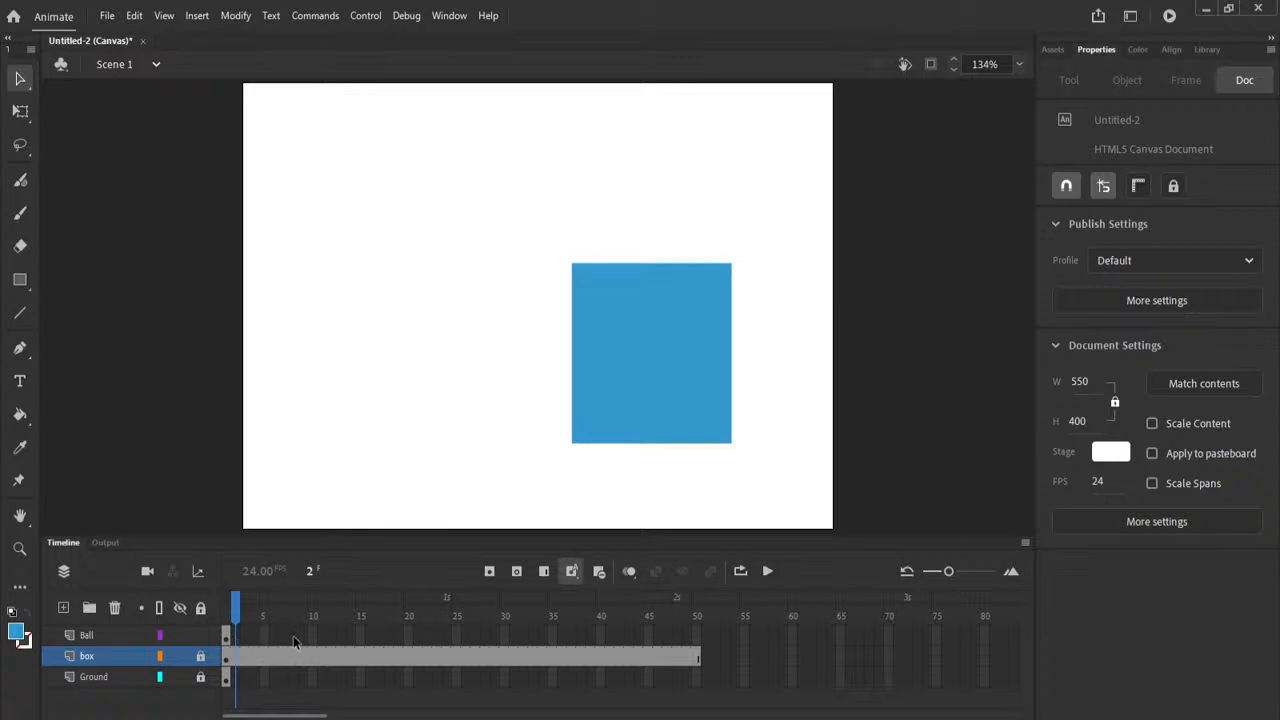
drag(253, 620, 620, 620)
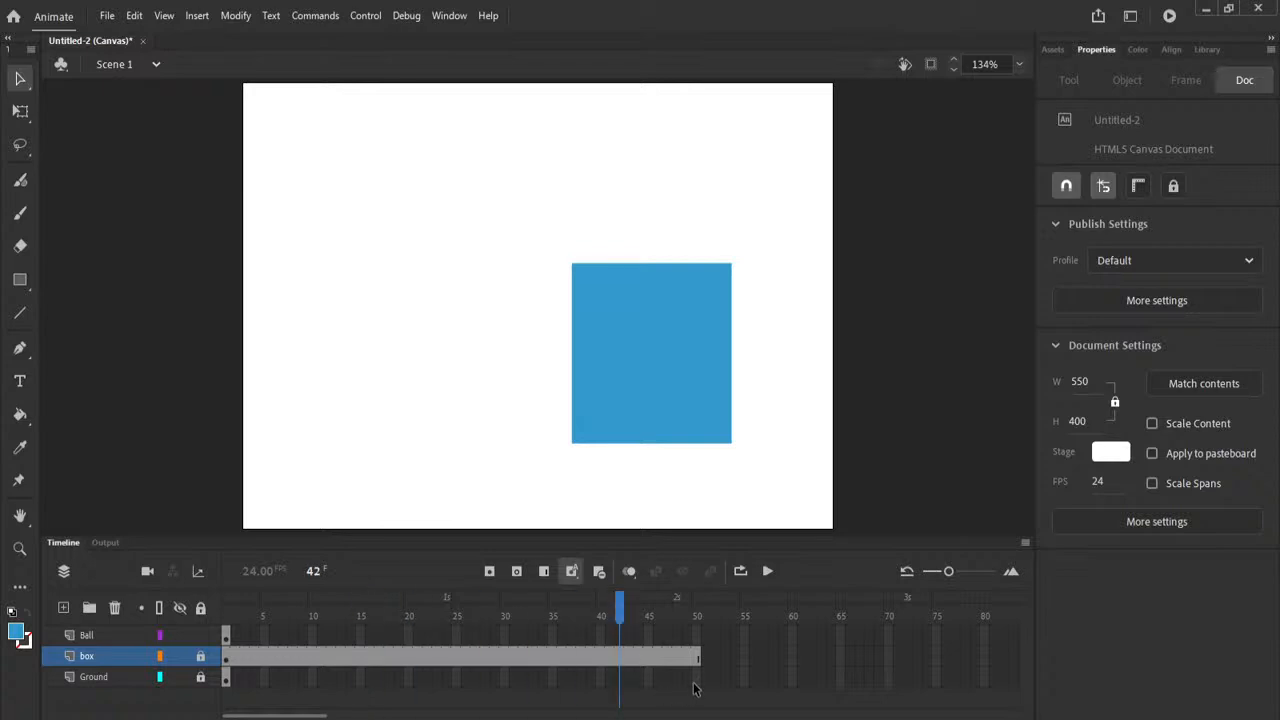
Insert a frame at frame 50 of the Ground layer to extend the ground from frame 1 through frame 50.
click(696, 684)
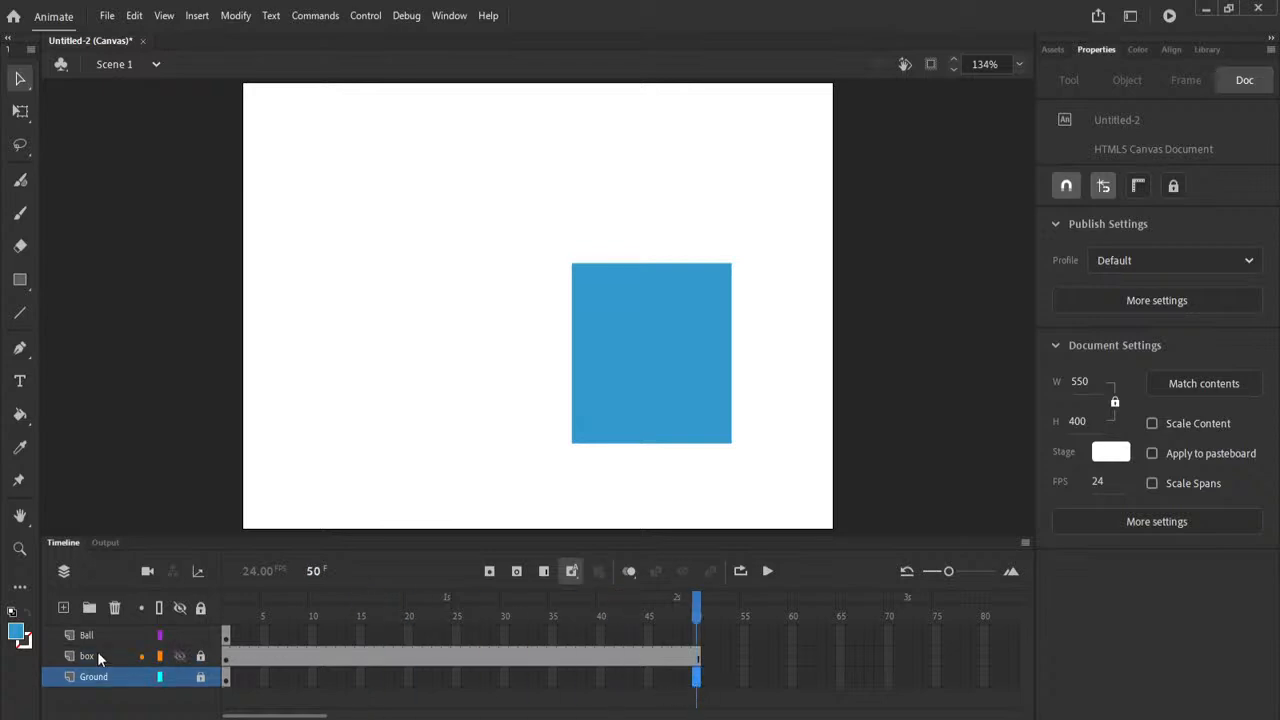
click(196, 20)
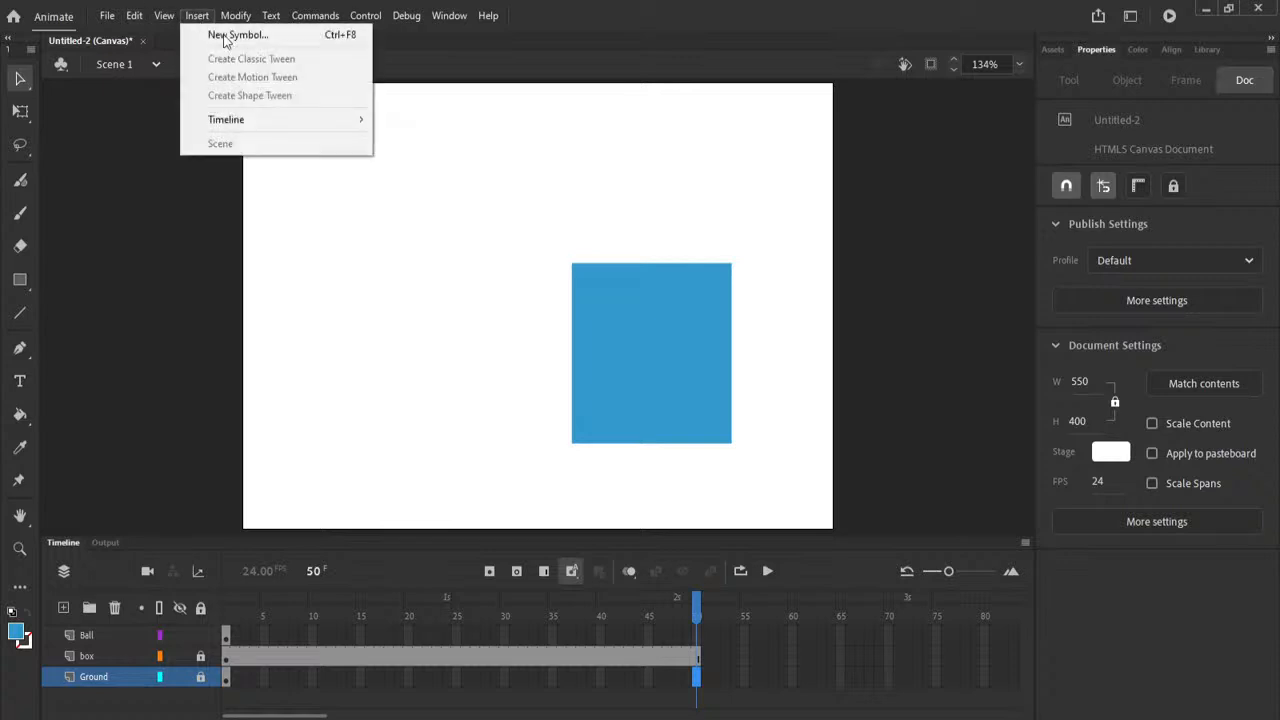
mouse_move(287, 119)
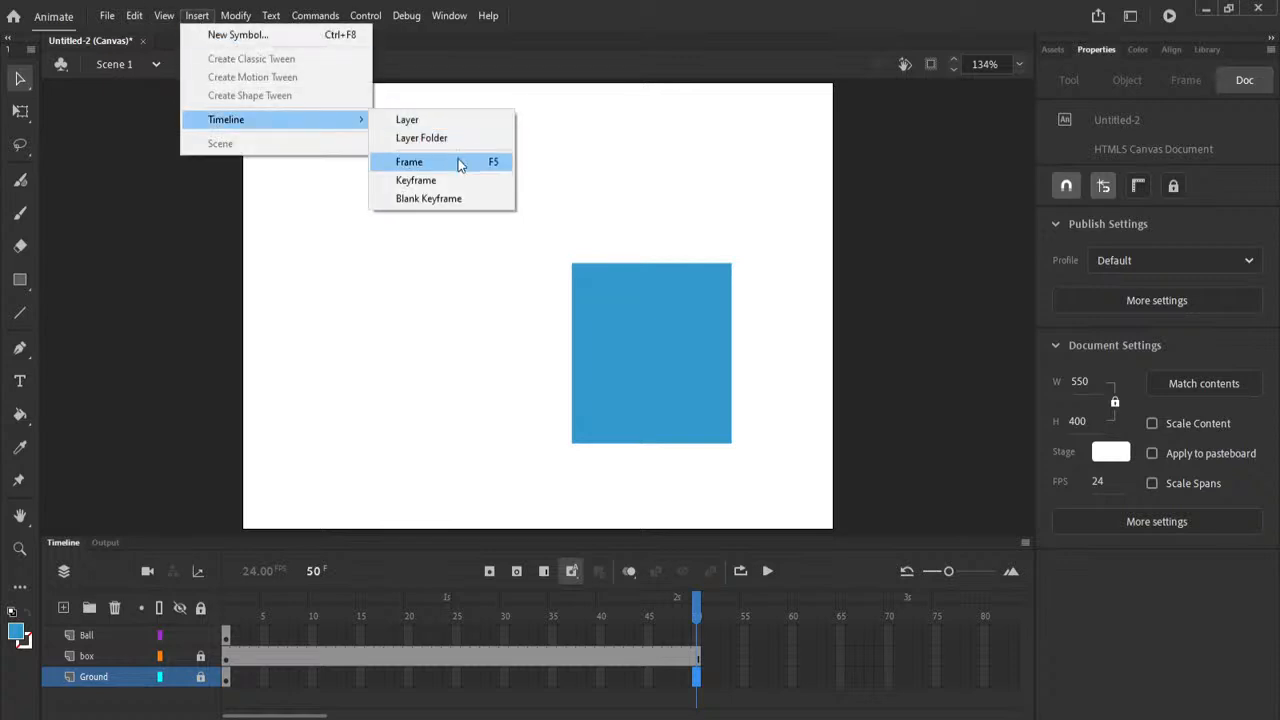
click(460, 164)
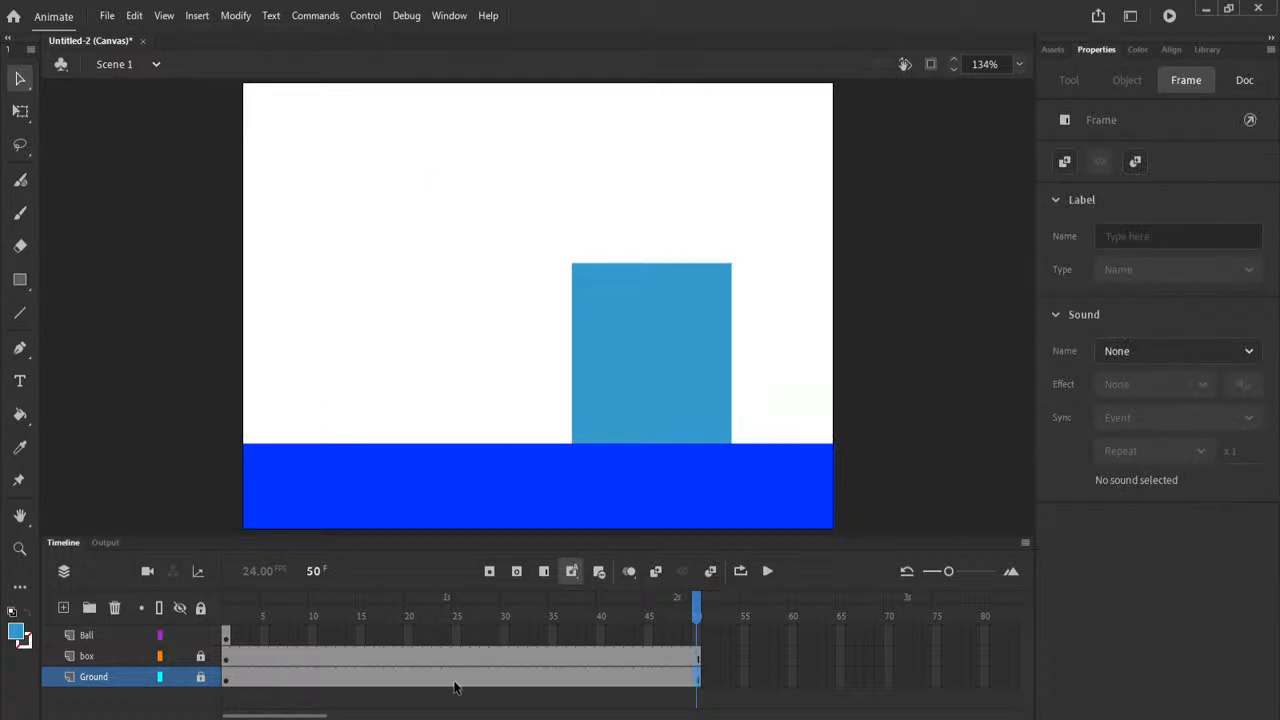
Move the playhead between frames 1, 2 and 50 to check which objects remain on the stage.
drag(720, 606, 213, 622)
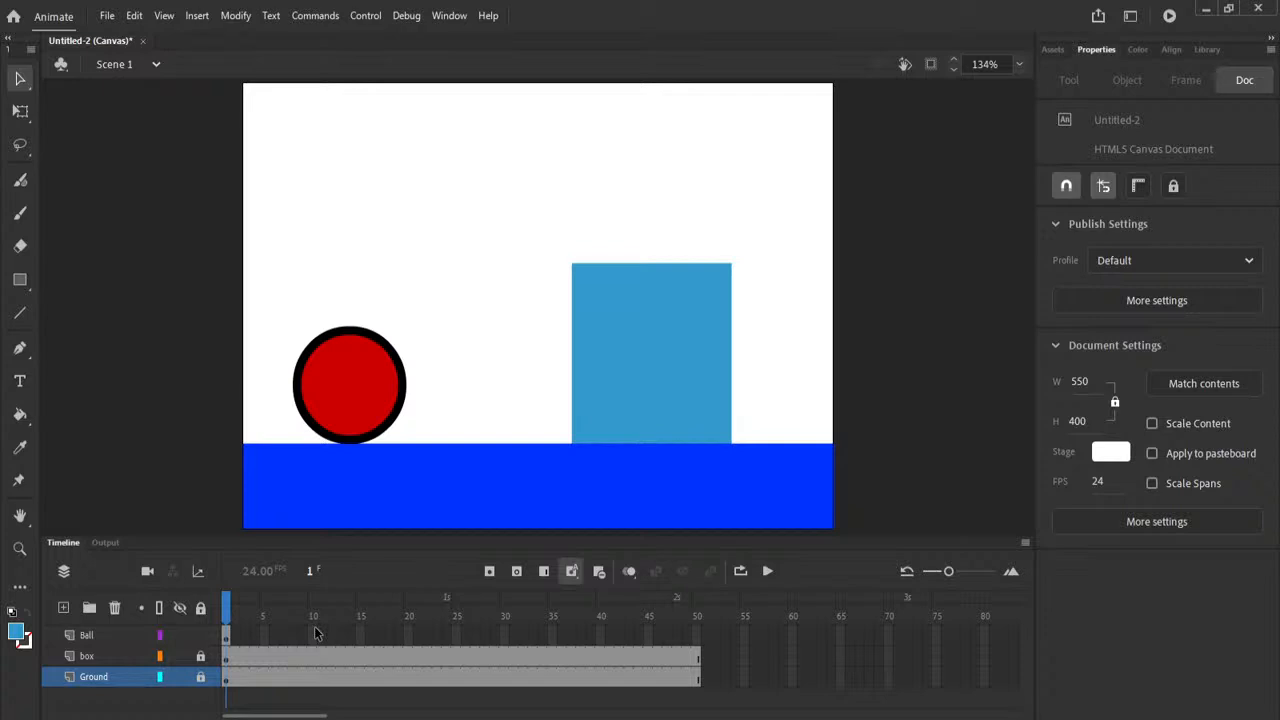
drag(226, 615, 700, 632)
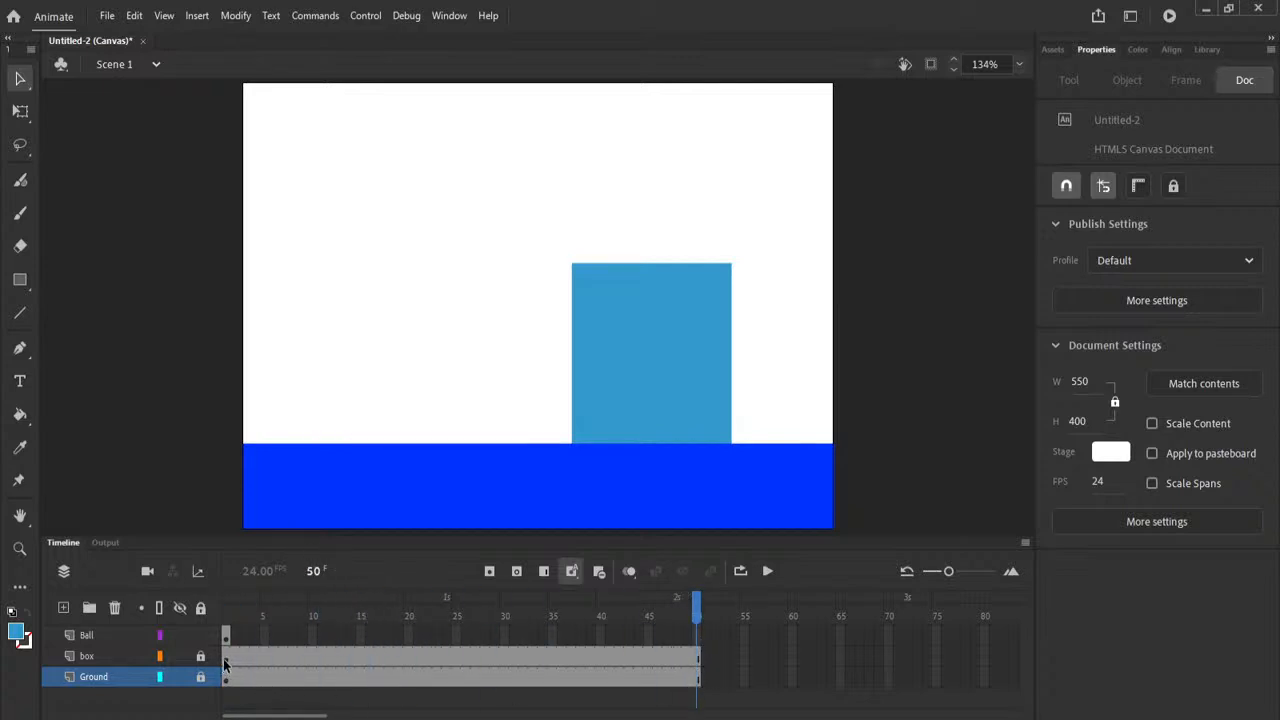
click(229, 601)
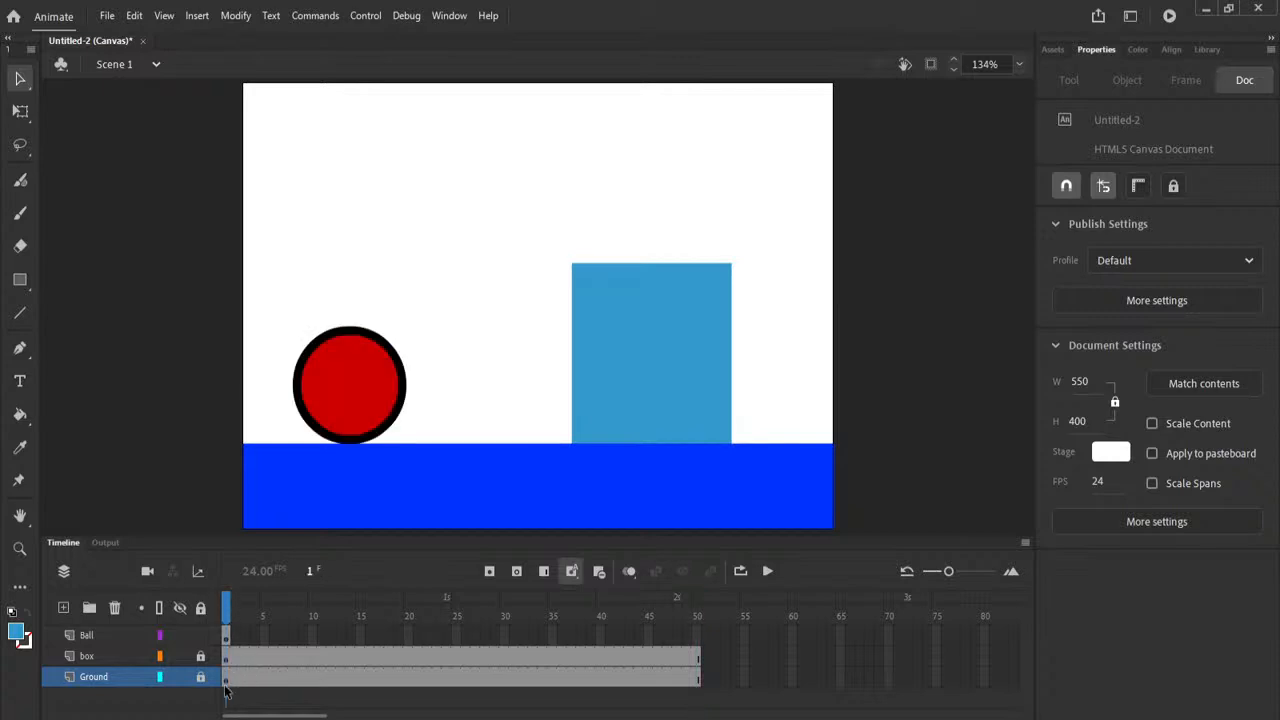
click(237, 618)
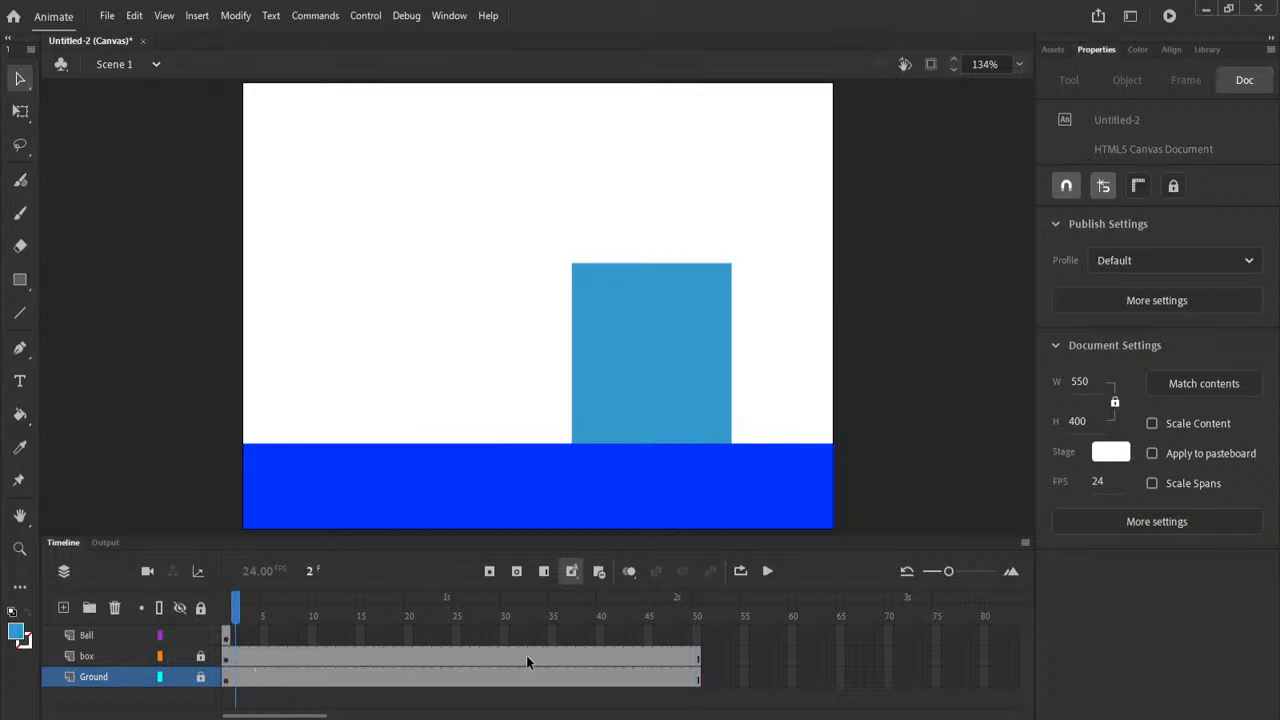
click(695, 620)
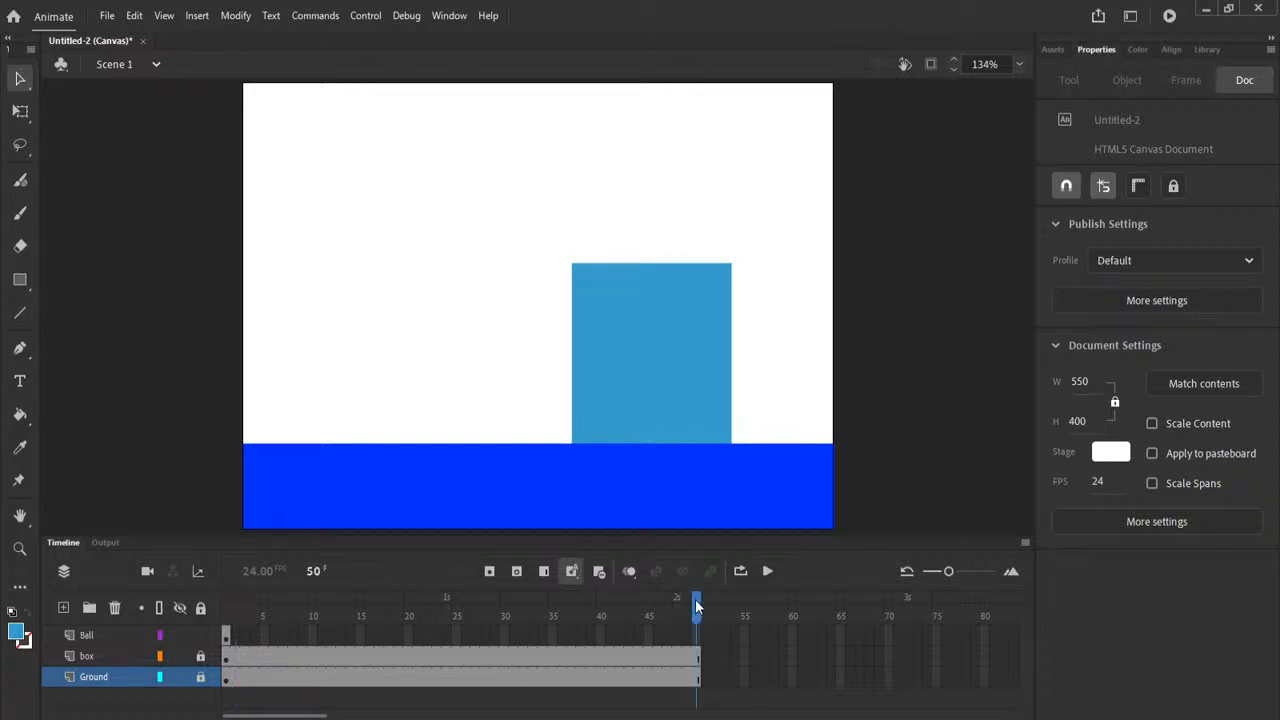
Insert a keyframe at frame 50 of the Ball layer.
click(697, 635)
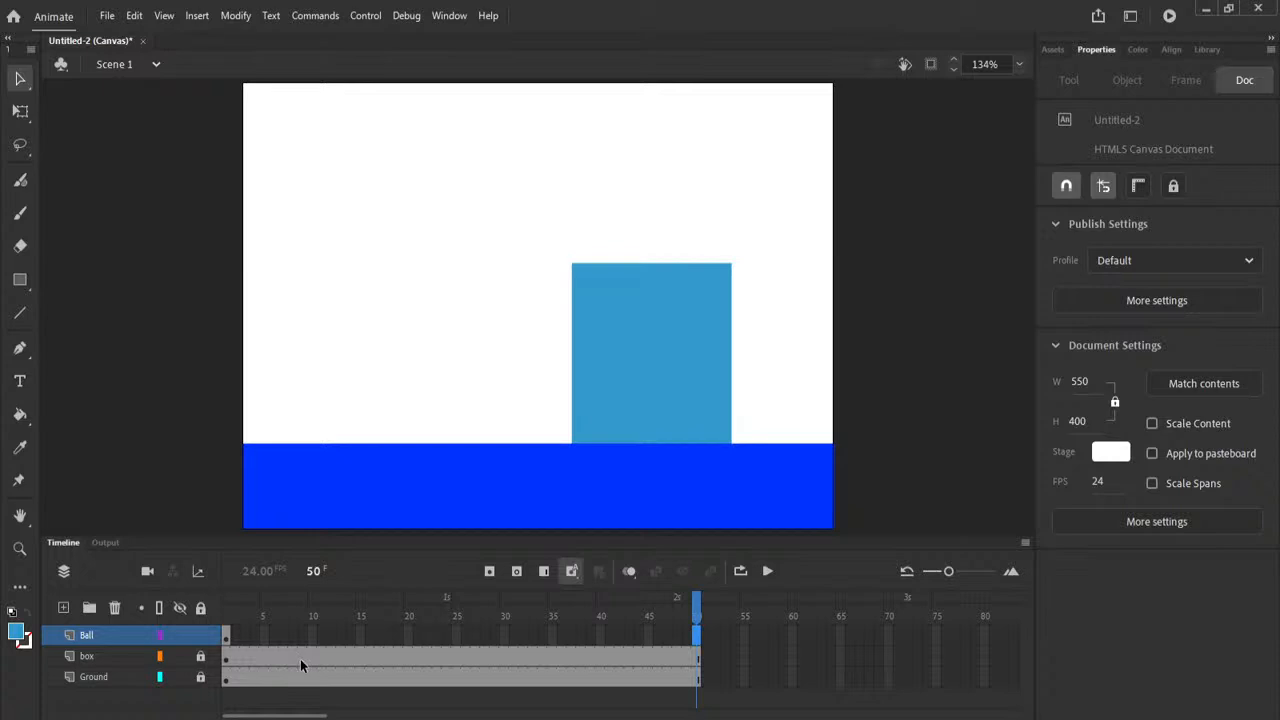
click(187, 20)
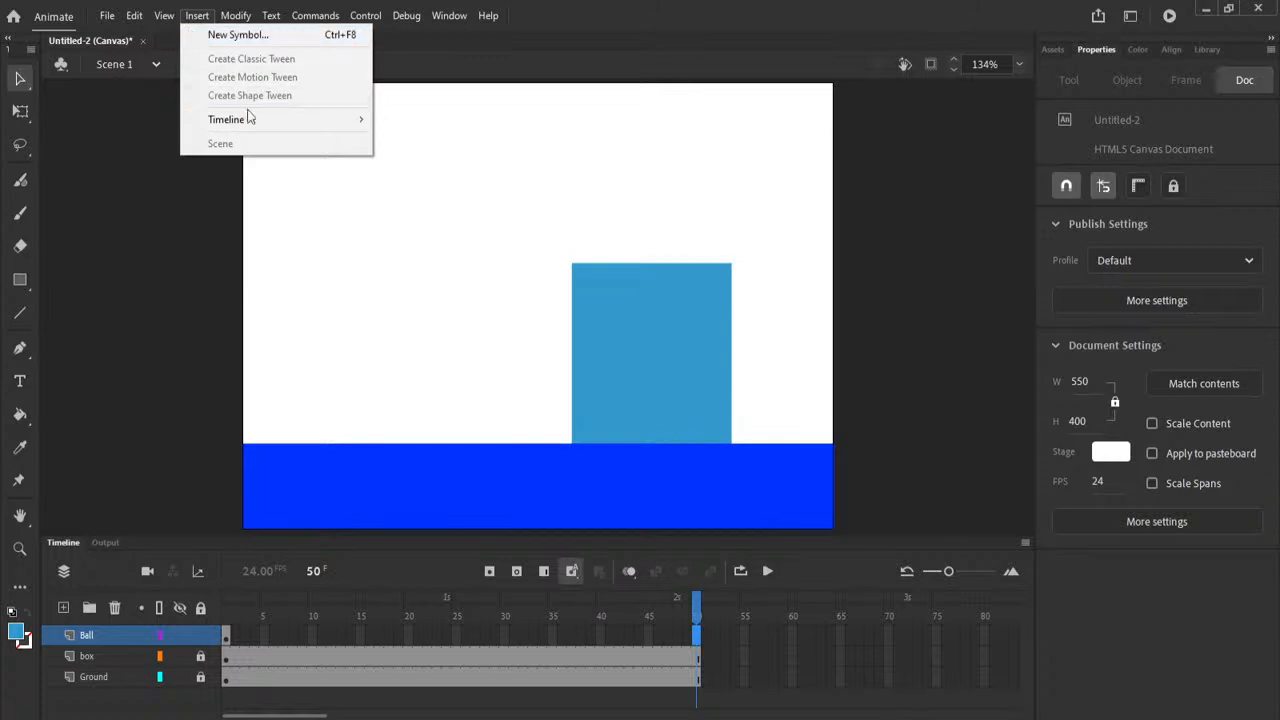
mouse_move(251, 126)
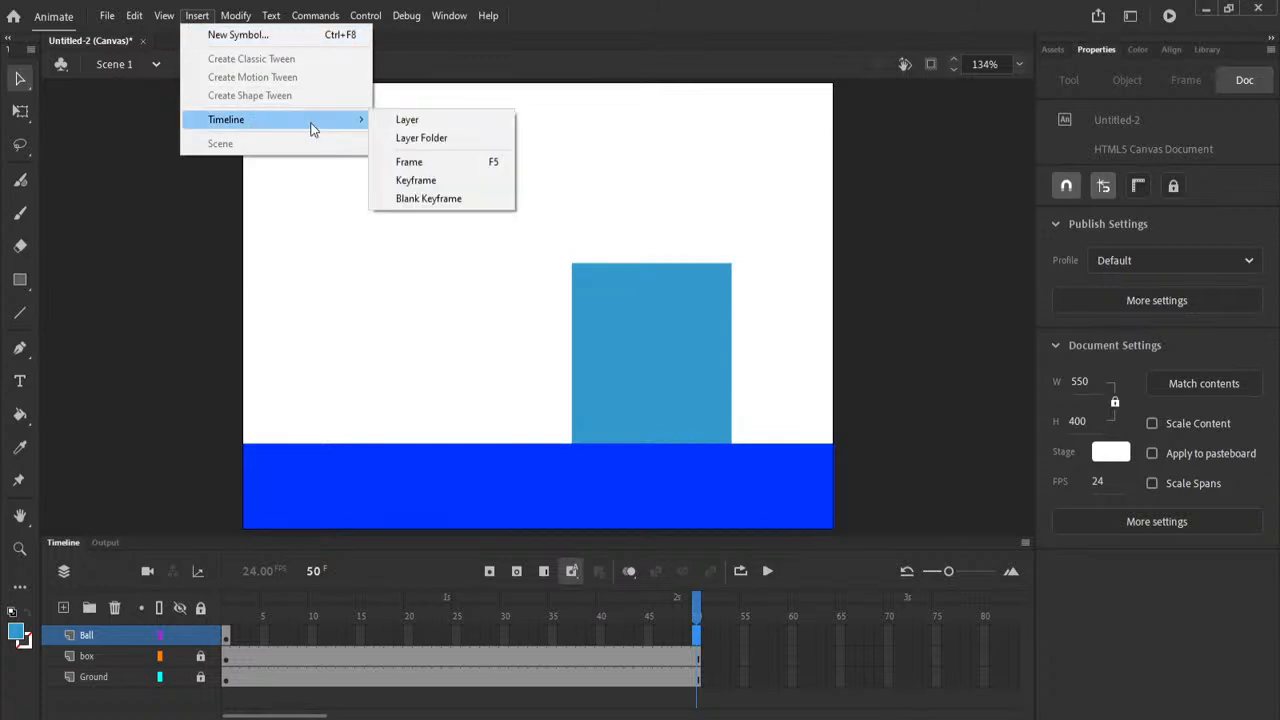
click(416, 180)
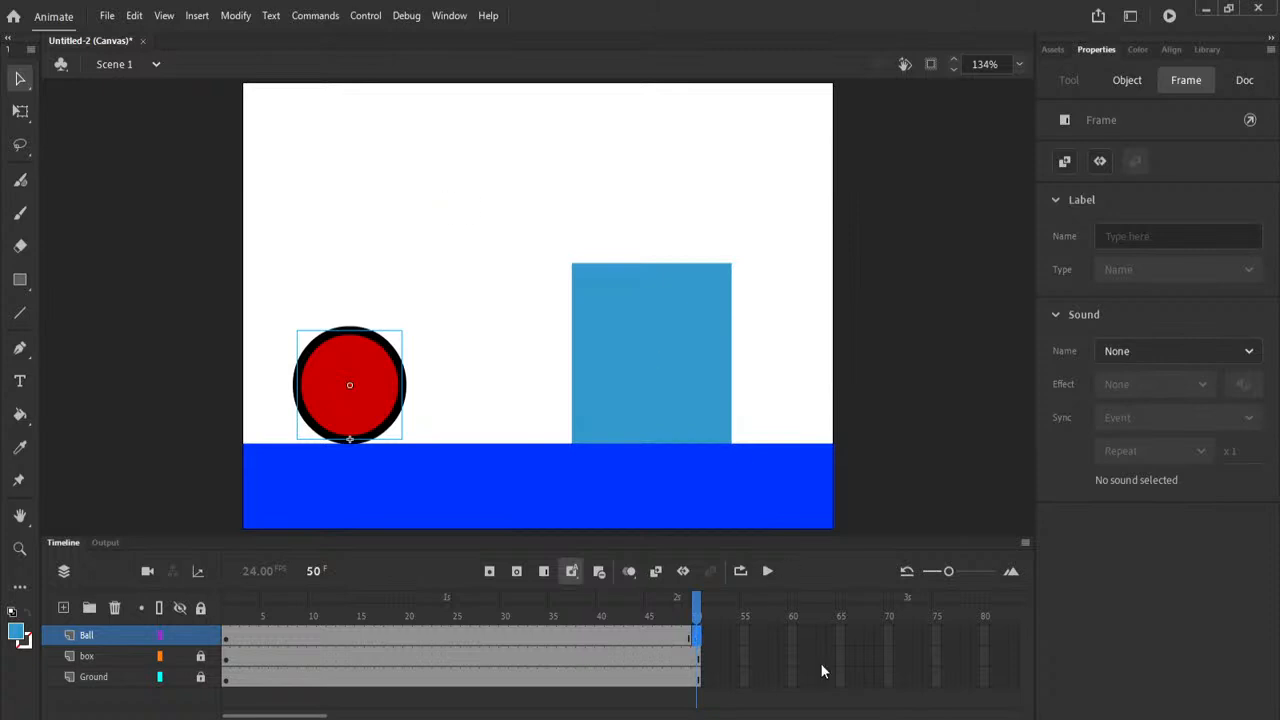
Check the ball at frame 48 and at the Ball layer's first keyframe.
click(686, 610)
drag(685, 610, 678, 612)
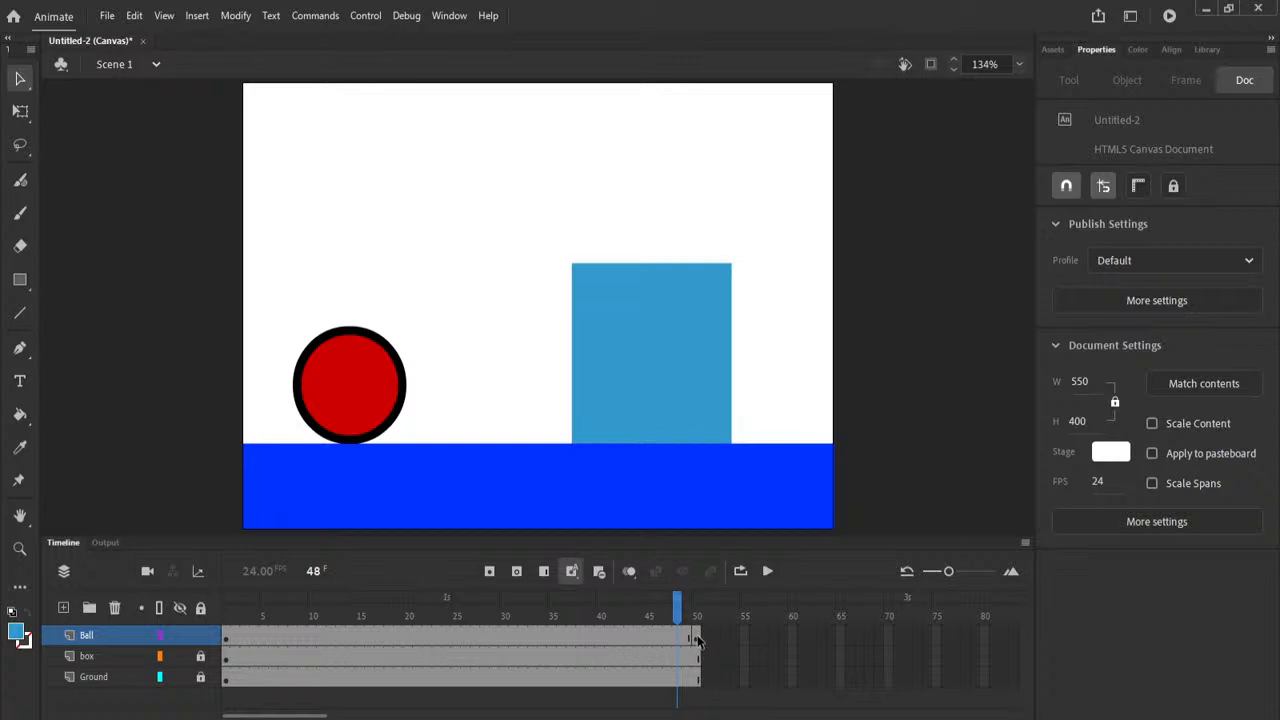
key(F6)
click(226, 638)
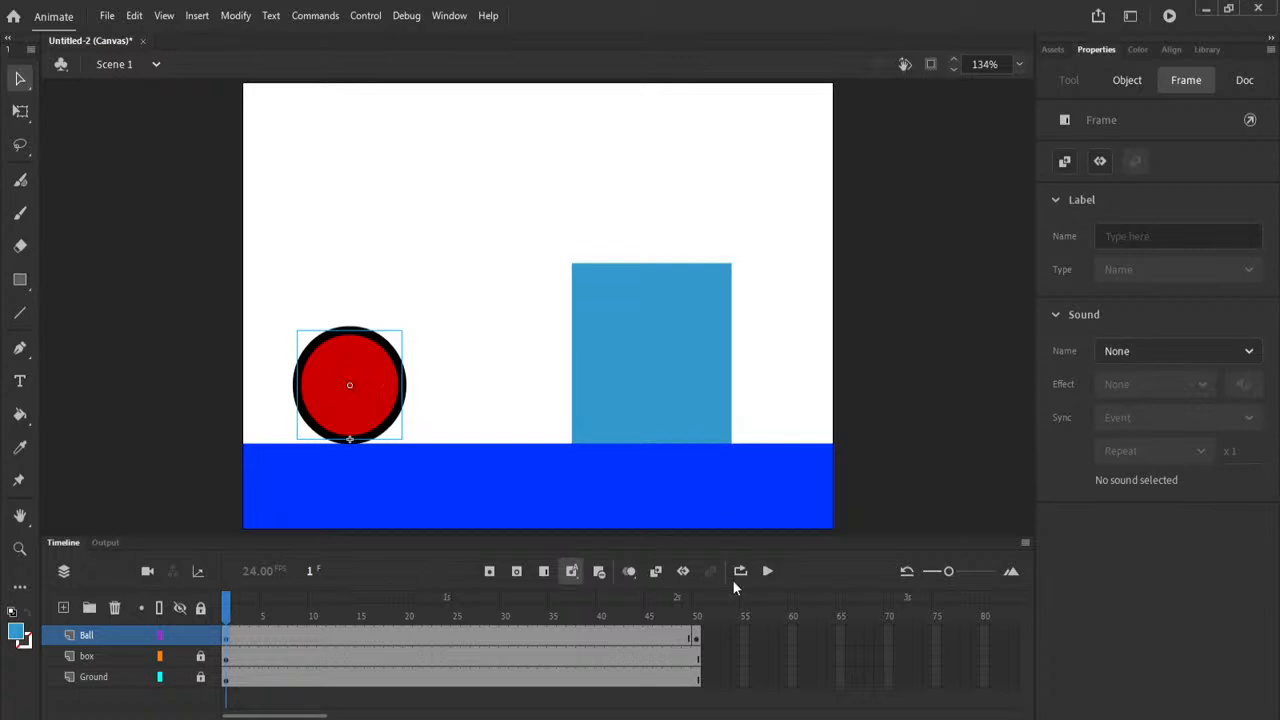
At the Ball layer's frame 50 keyframe, place the ball on top of the box at X 381.4, Y 157.9.
click(699, 638)
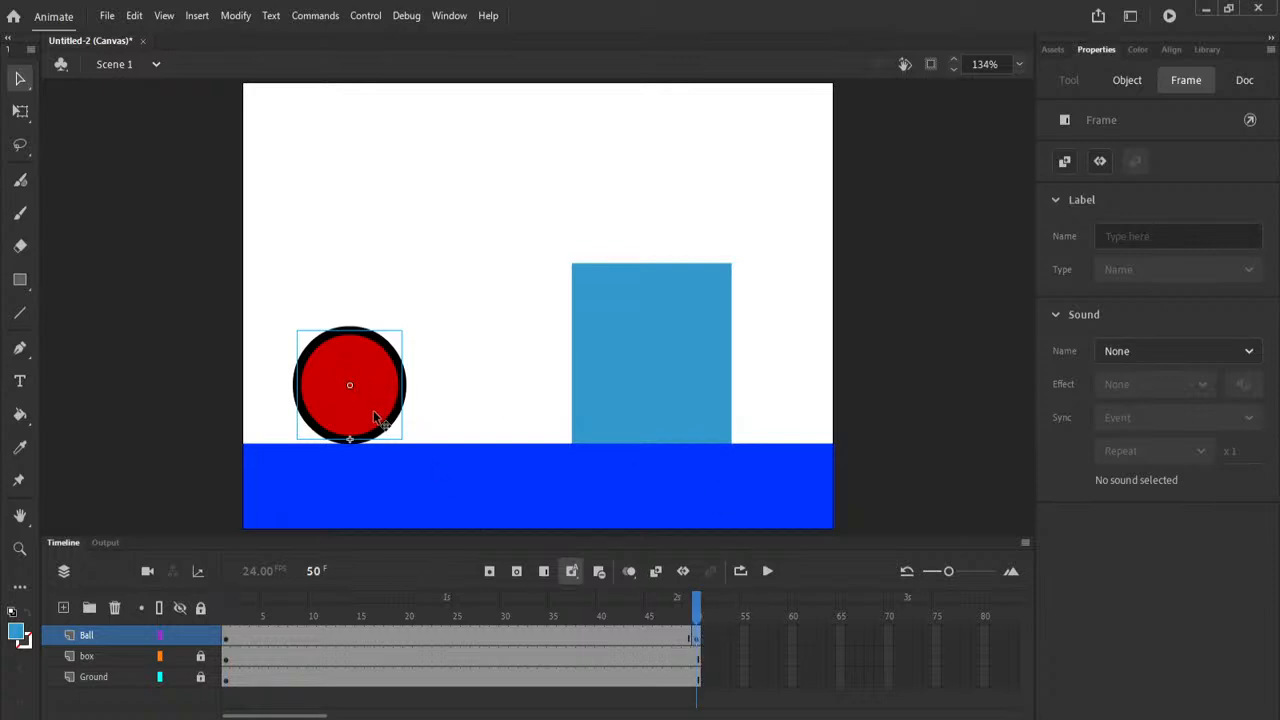
drag(371, 411, 671, 221)
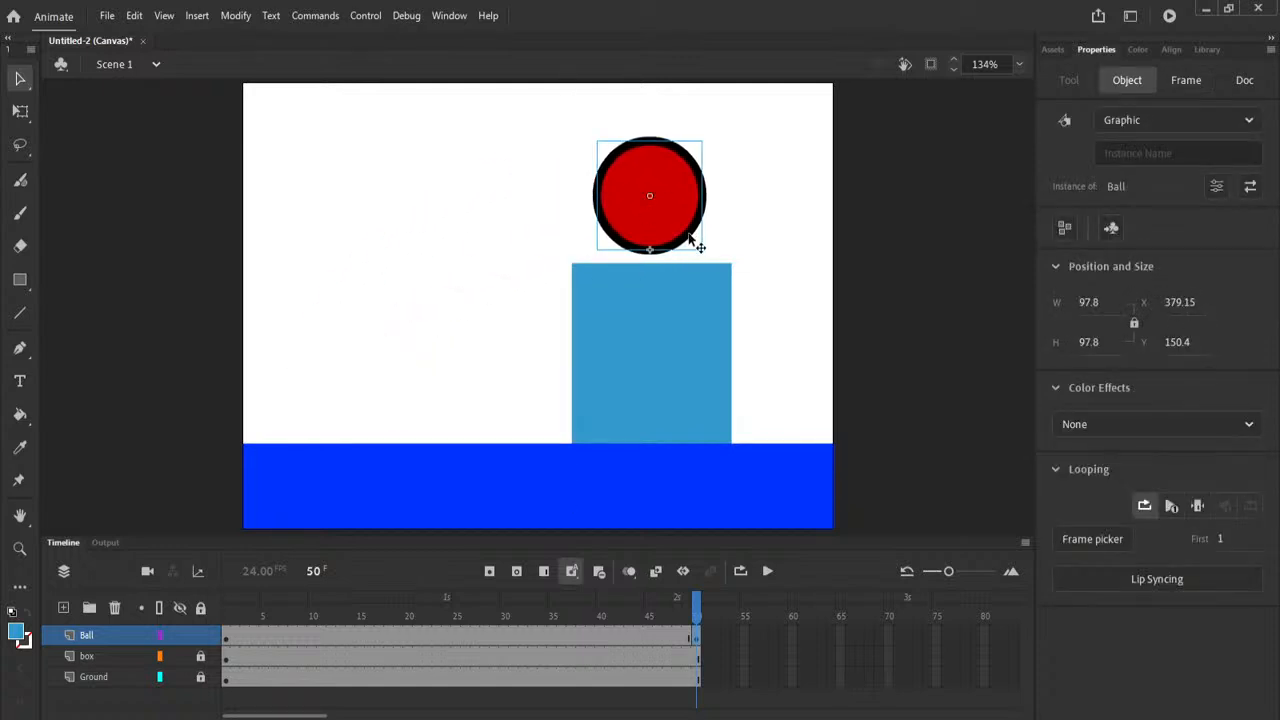
key(Down)
key(Down)
key(Down)
key(Down)
key(Down)
key(Down)
key(Down)
key(Down)
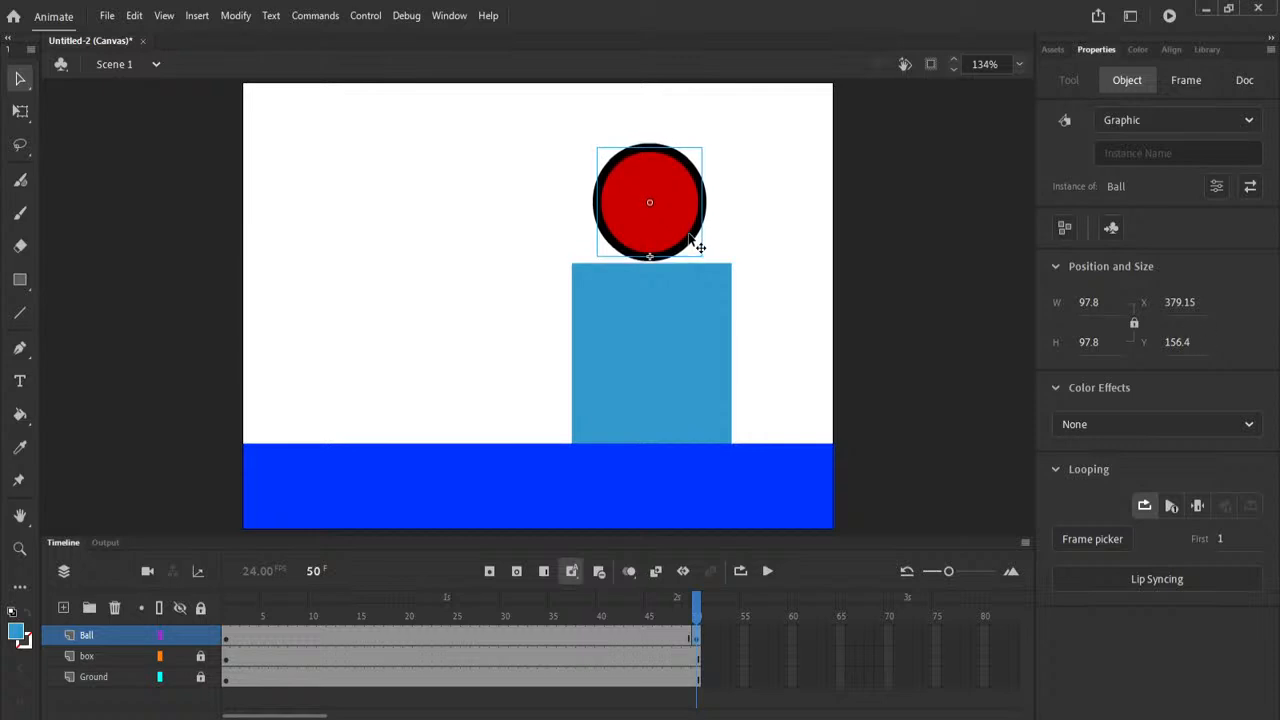
key(Right)
key(Right)
key(Right)
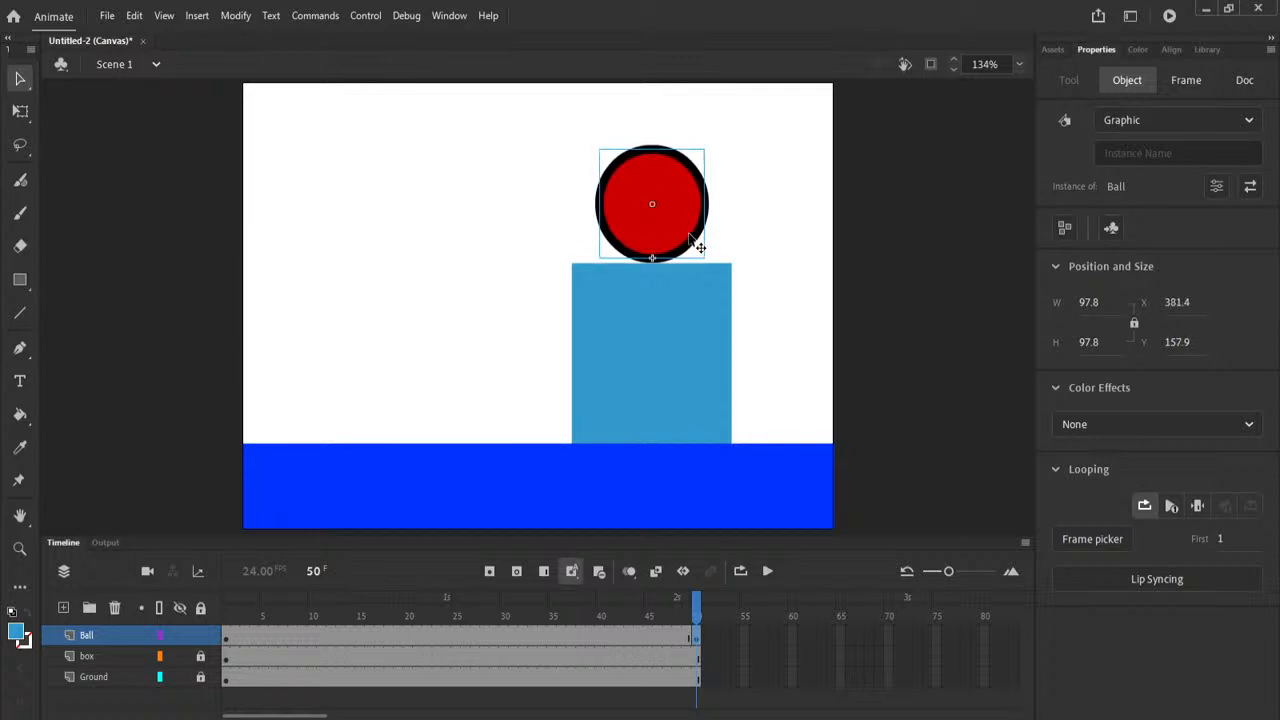
Scrub the playhead between frames 1 and 50 to compare the ball's start and end positions.
drag(696, 636, 208, 633)
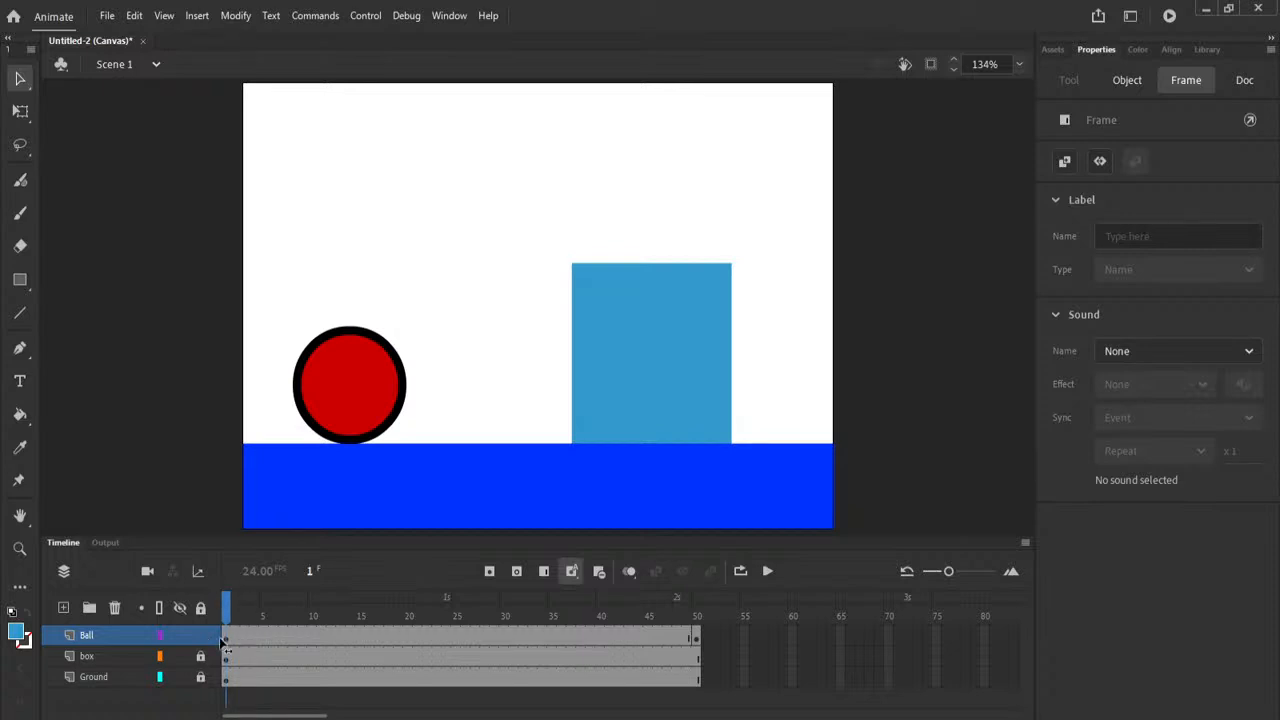
click(343, 383)
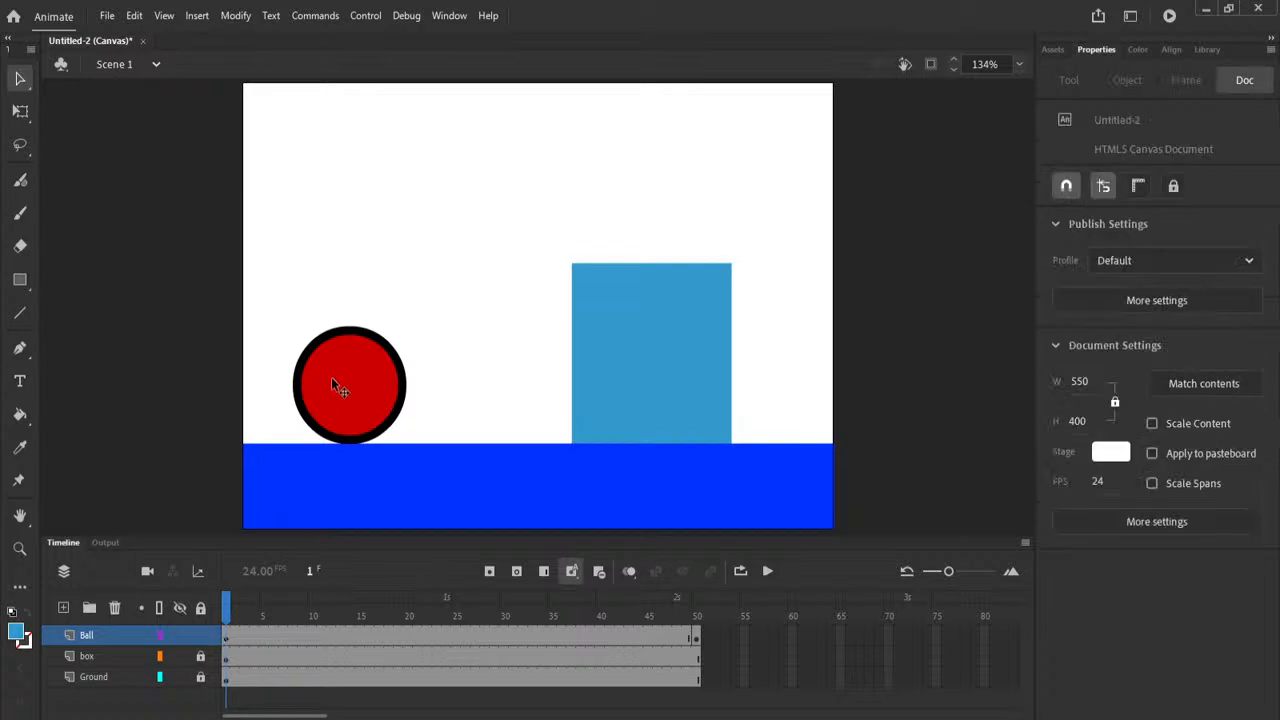
drag(230, 608, 697, 610)
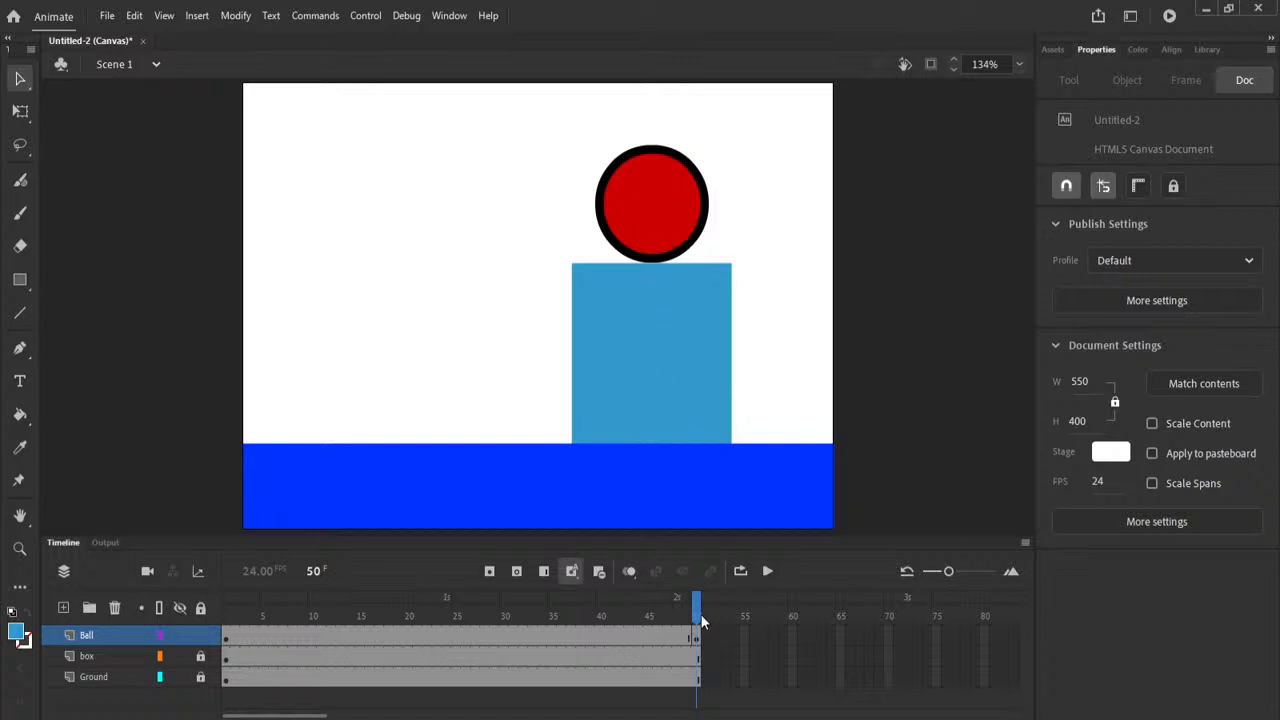
drag(694, 610, 210, 650)
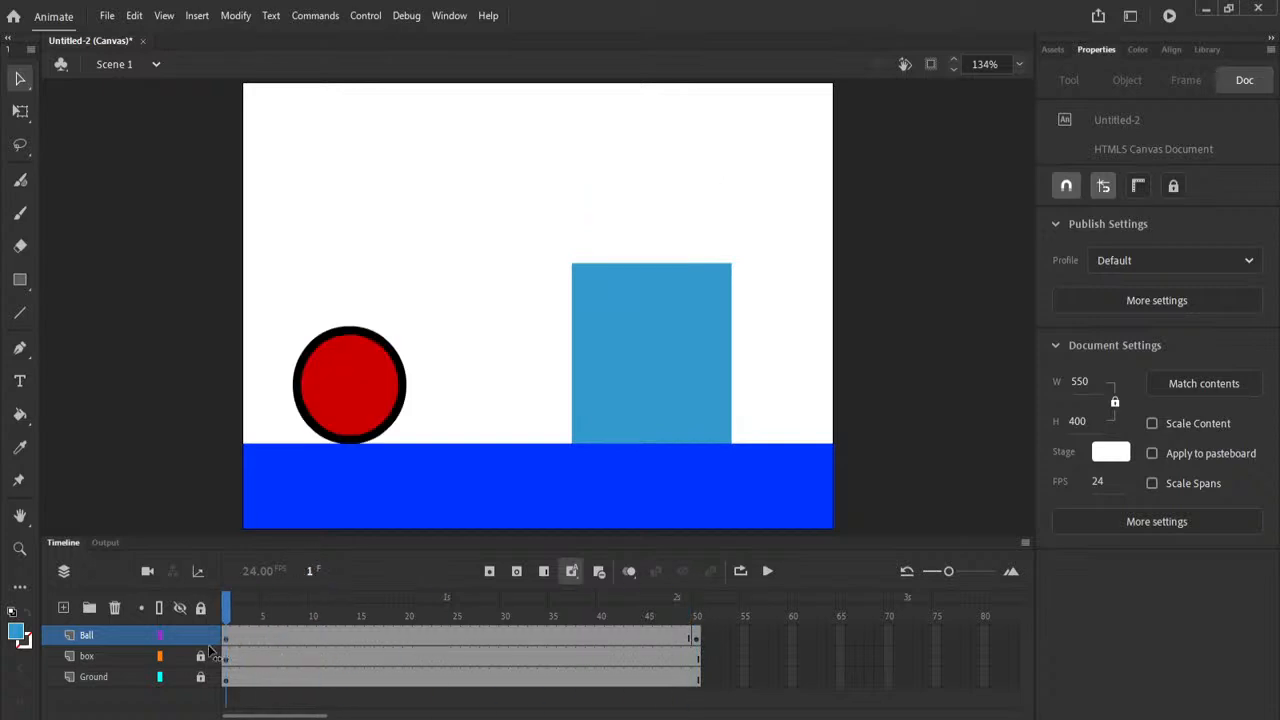
drag(210, 650, 692, 642)
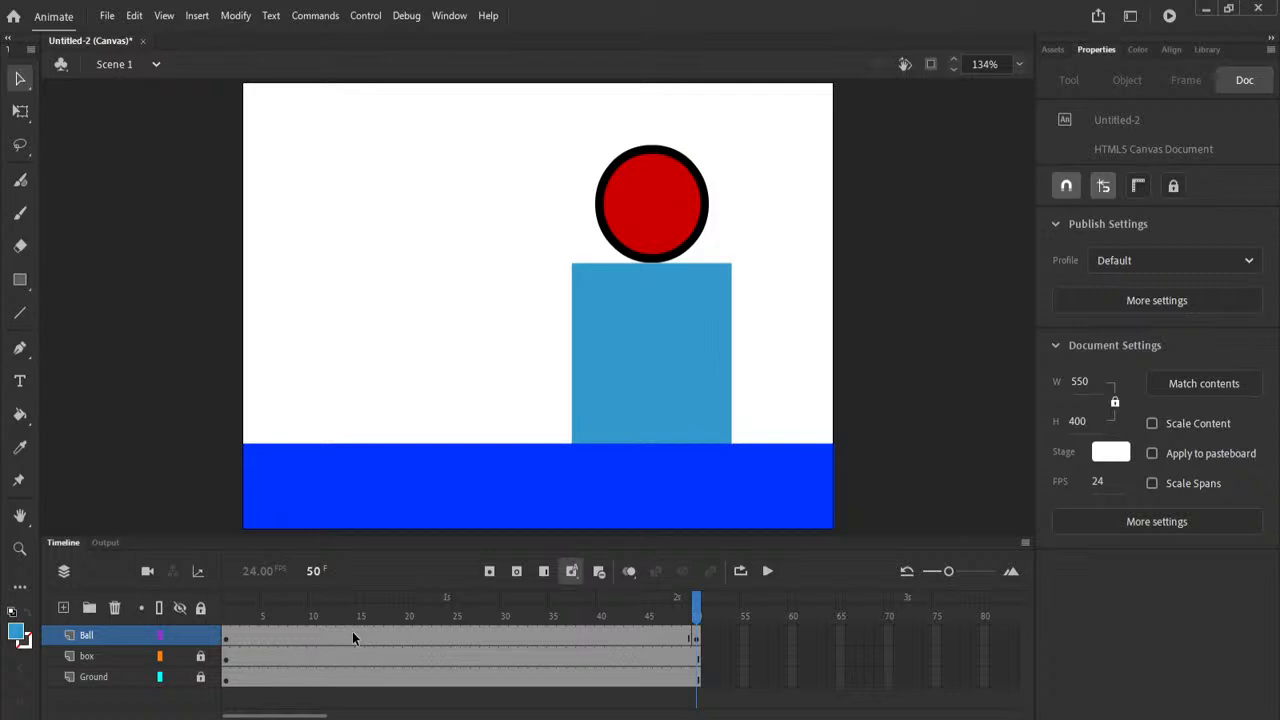
Create a classic tween on the Ball layer between the keyframes at frames 1 and 50.
click(427, 634)
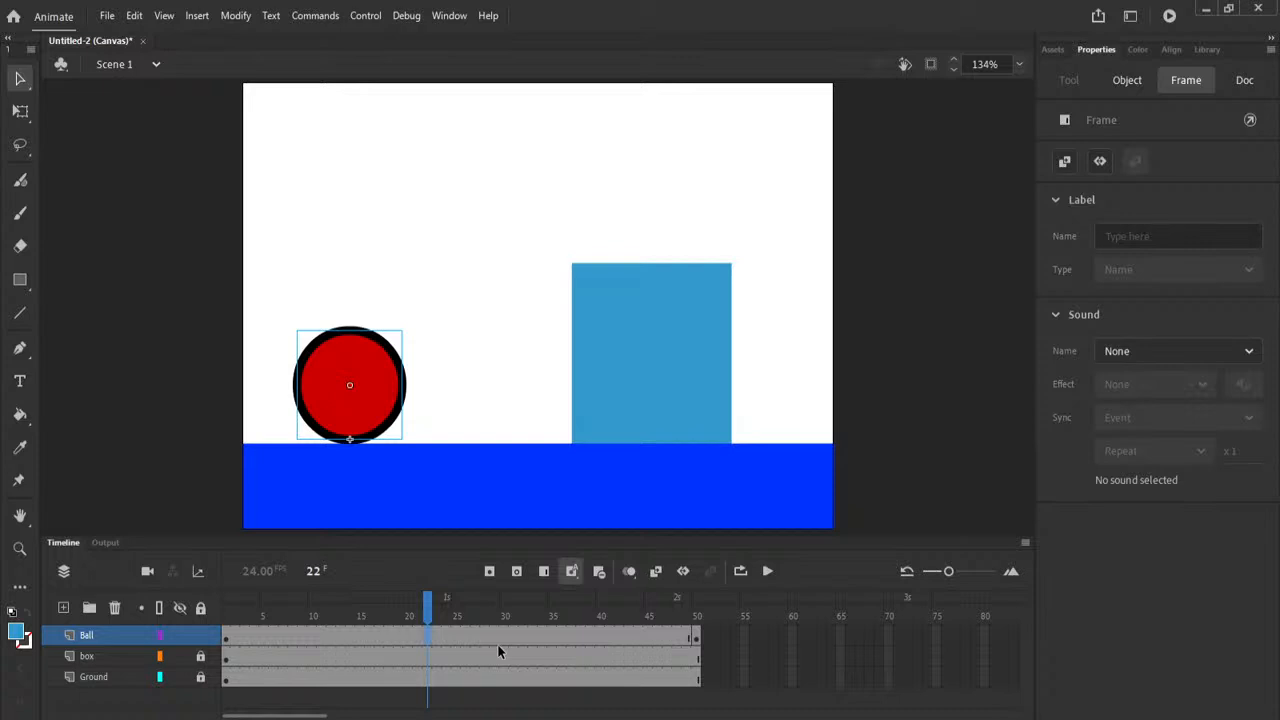
click(198, 16)
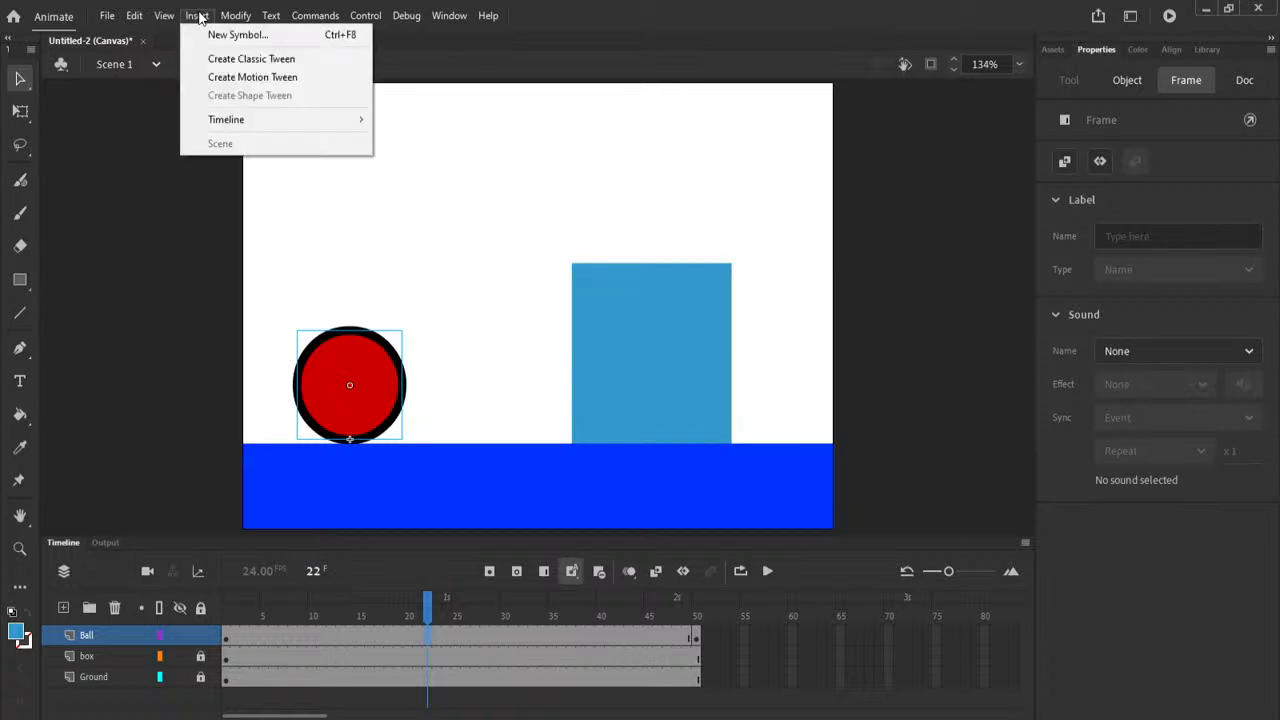
click(224, 62)
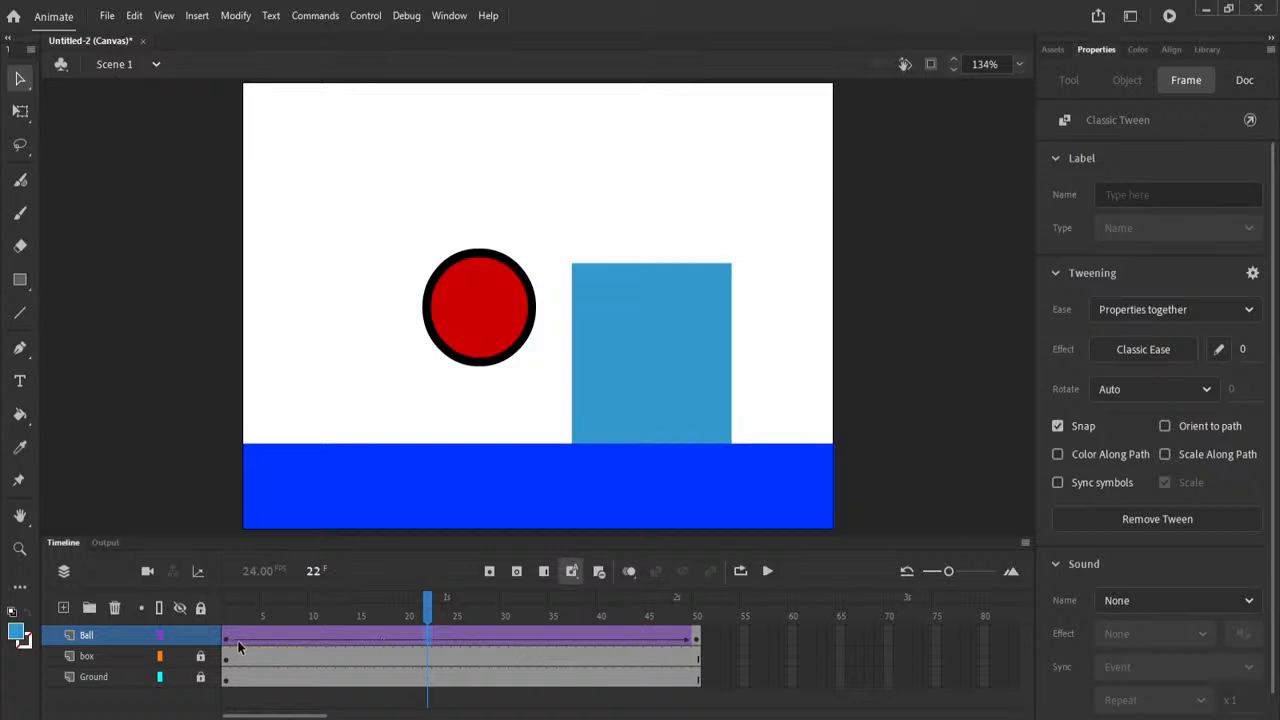
Preview the ball's tweened motion by scrubbing and playing the timeline, then return the playhead to frame 1.
click(228, 612)
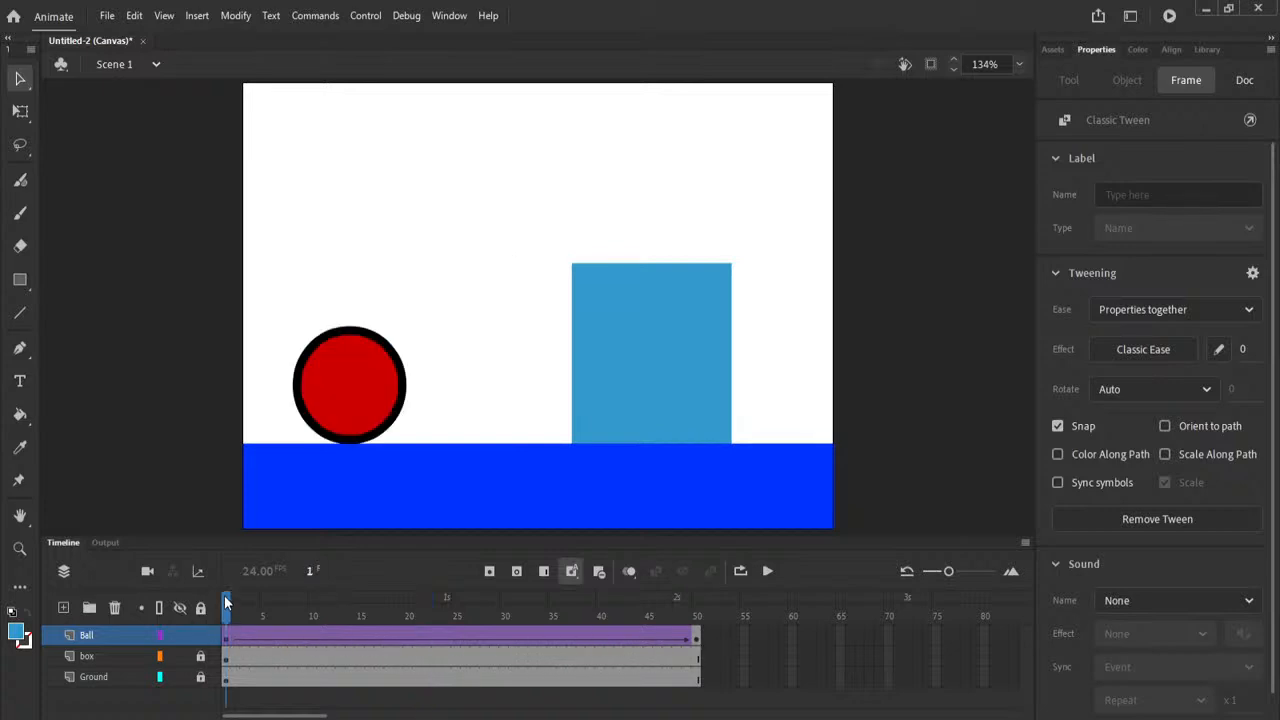
mouse_move(228, 601)
mouse_down()
mouse_move(648, 603)
mouse_move(695, 563)
mouse_move(225, 614)
mouse_up()
click(553, 614)
drag(562, 614, 228, 630)
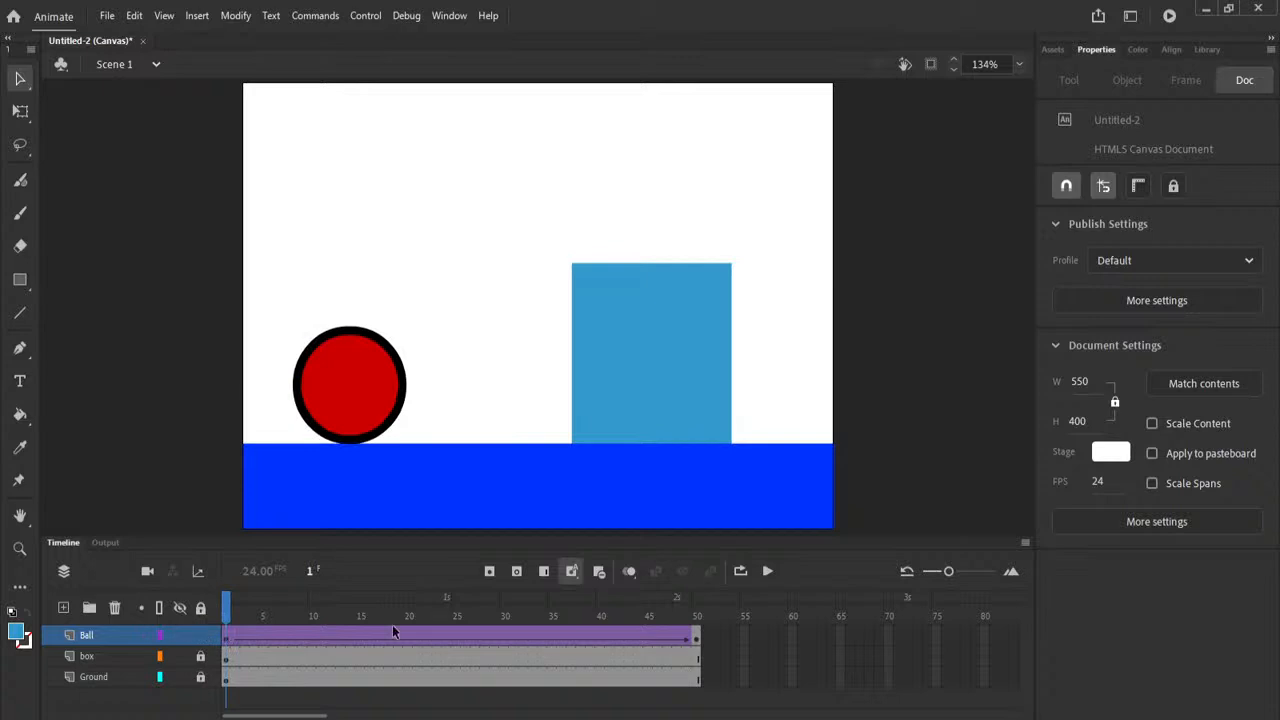
click(768, 571)
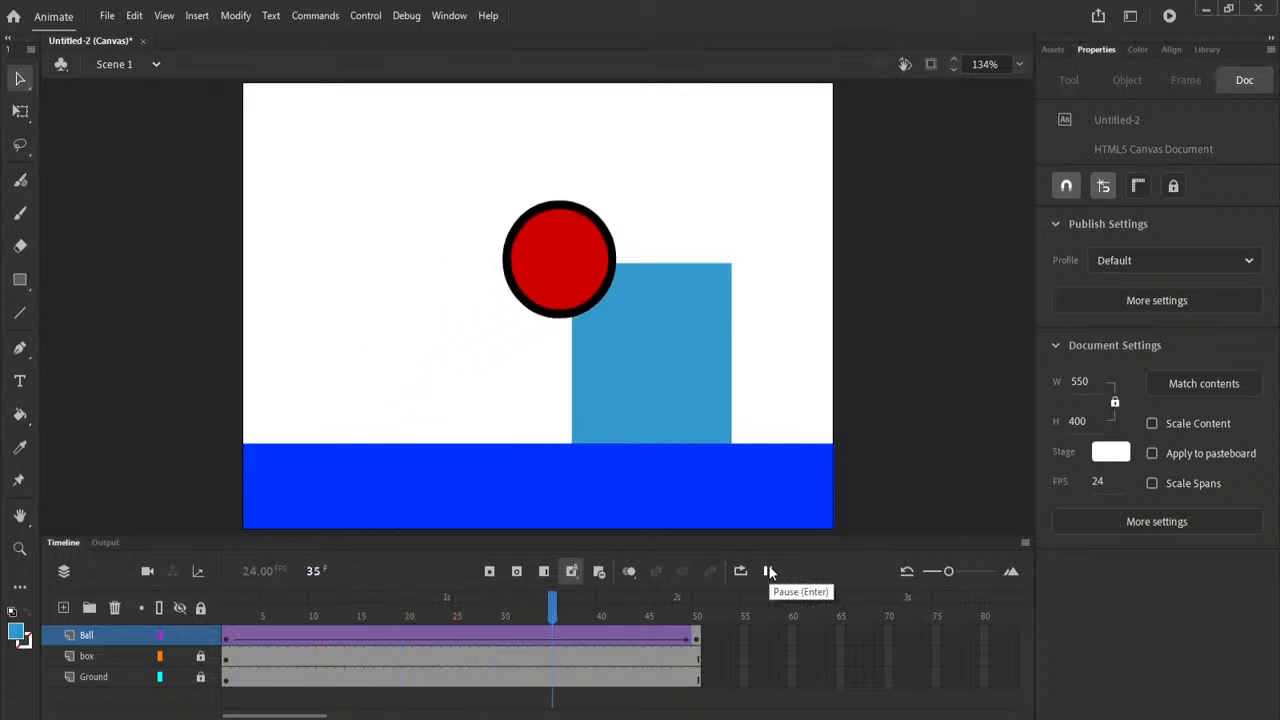
click(768, 571)
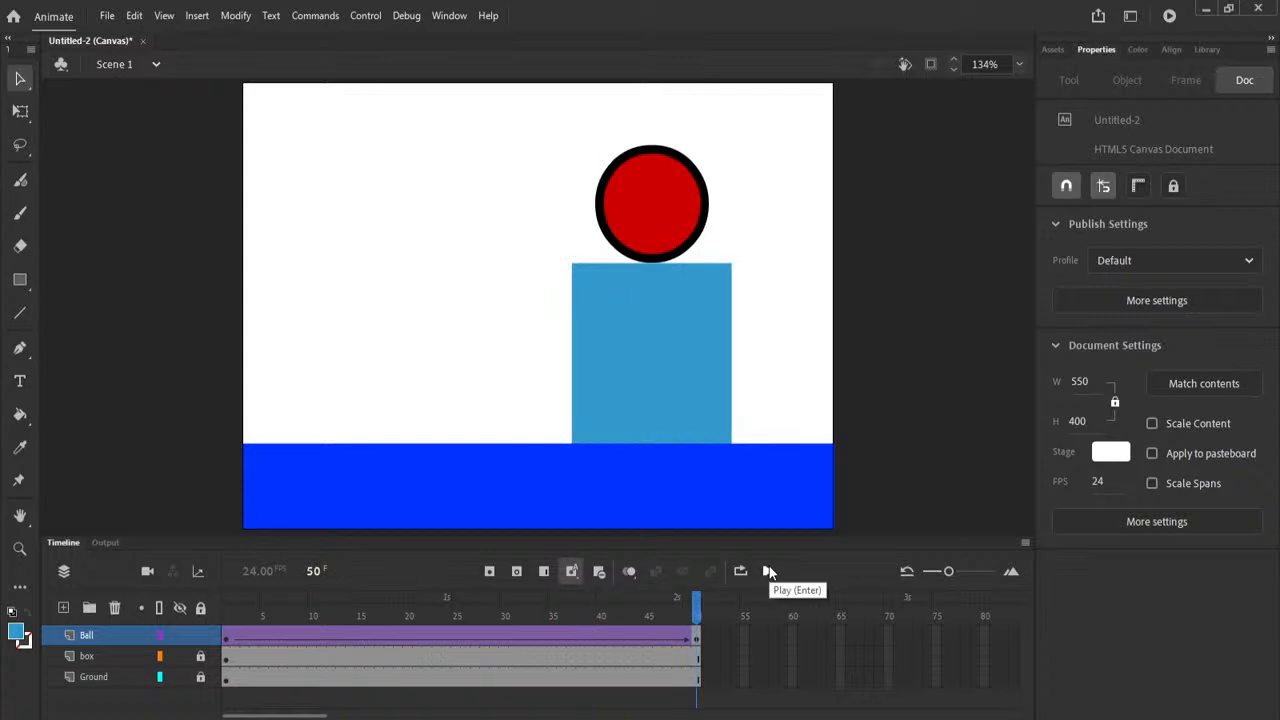
click(768, 571)
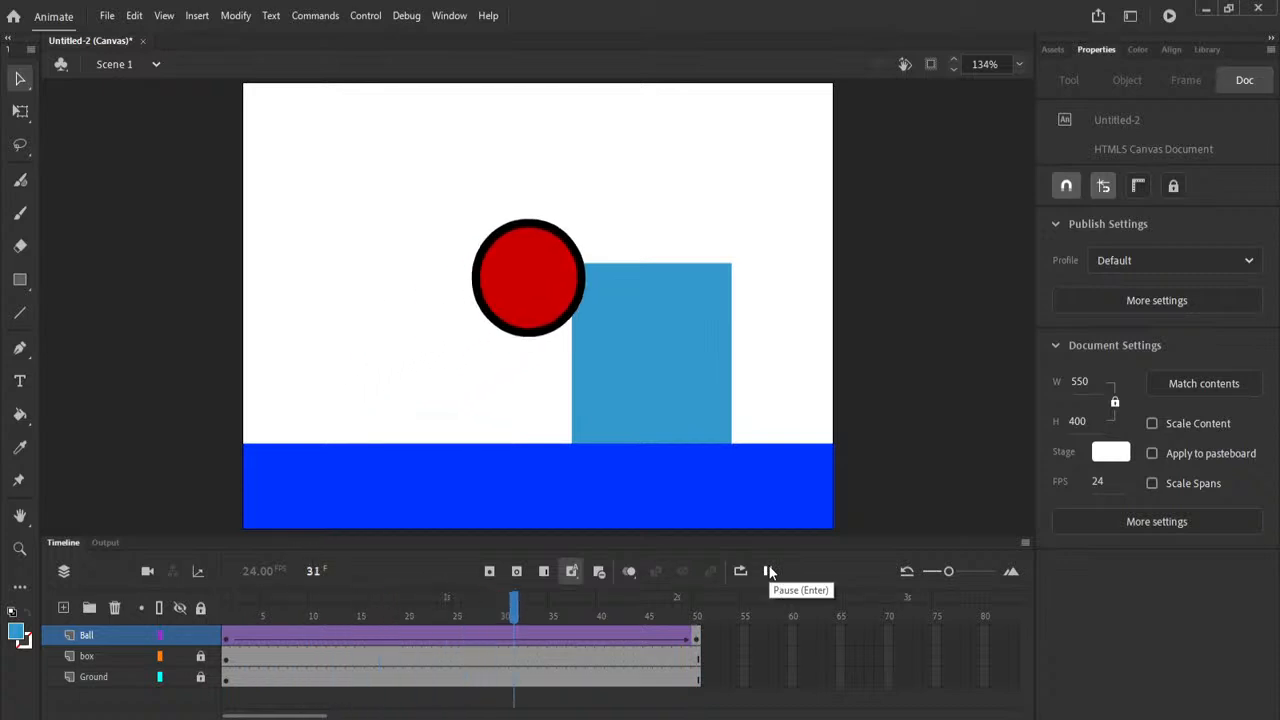
drag(591, 607, 486, 628)
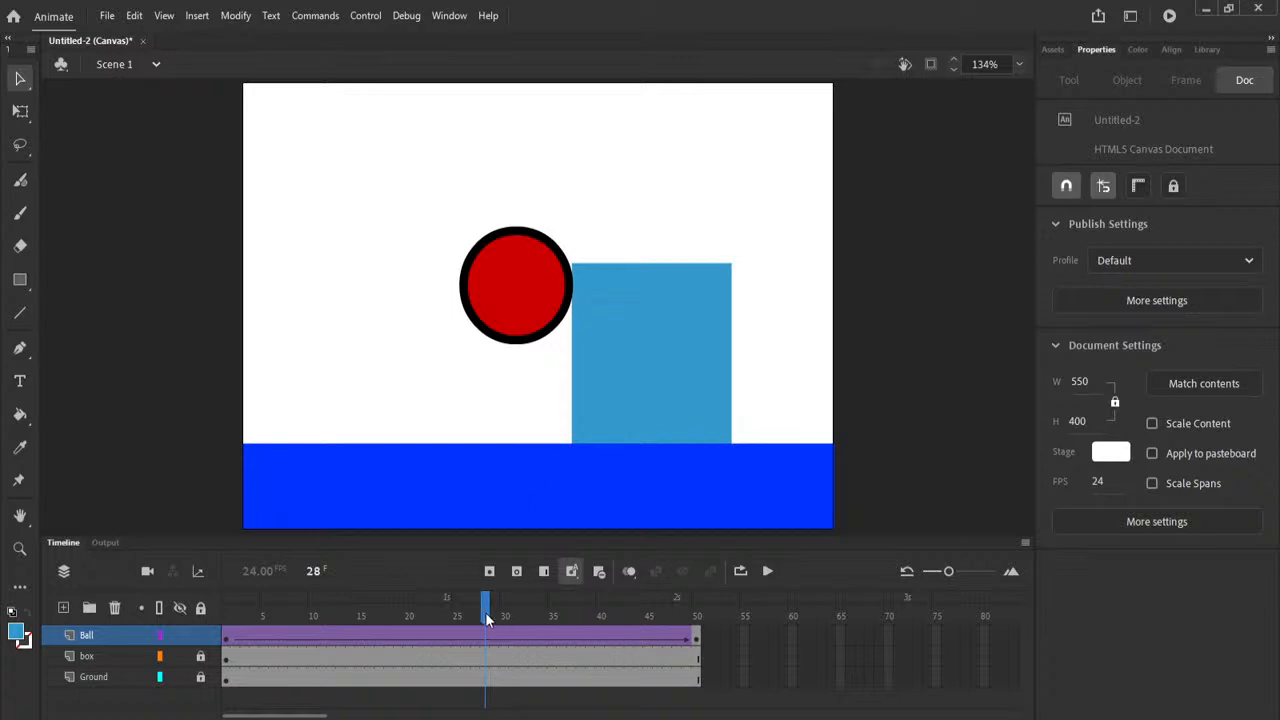
drag(486, 614, 205, 624)
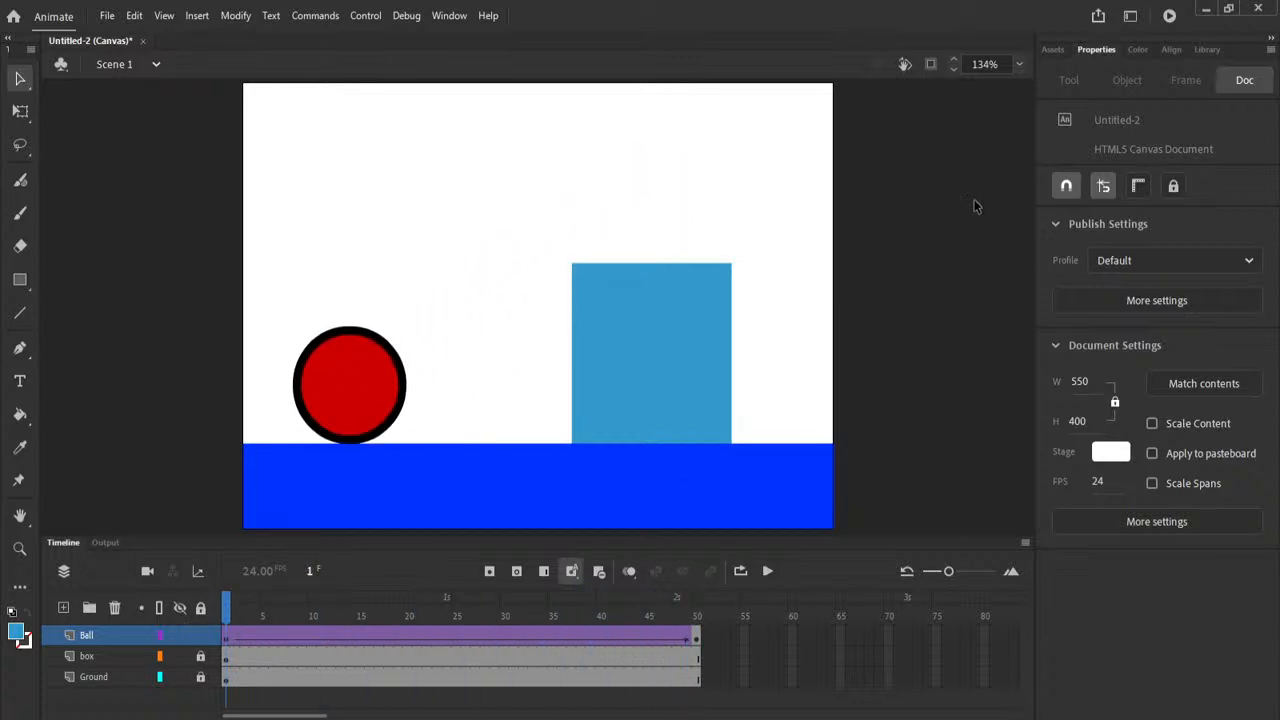
Brush an arced arrow from the ball to the top of the box on a new layer, and delete that layer.
click(20, 212)
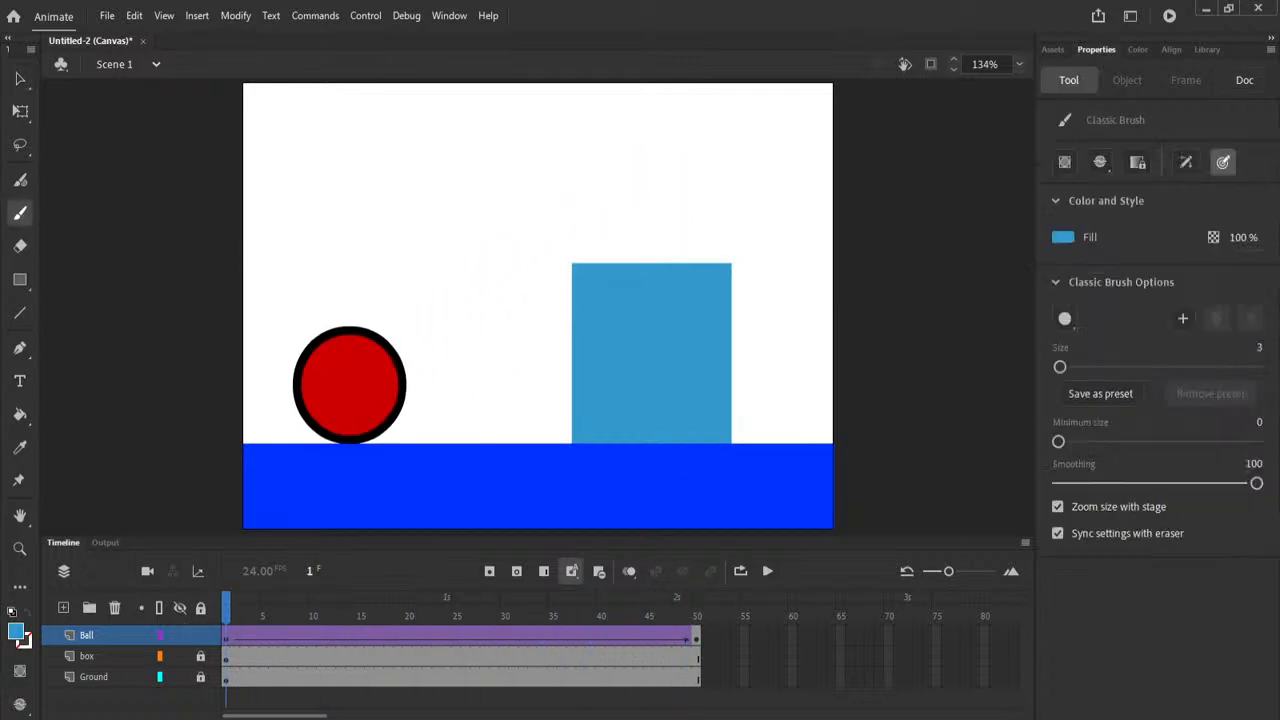
click(63, 607)
mouse_move(346, 375)
mouse_down()
mouse_move(370, 238)
mouse_move(477, 127)
mouse_move(626, 176)
mouse_move(652, 263)
mouse_move(684, 248)
mouse_up()
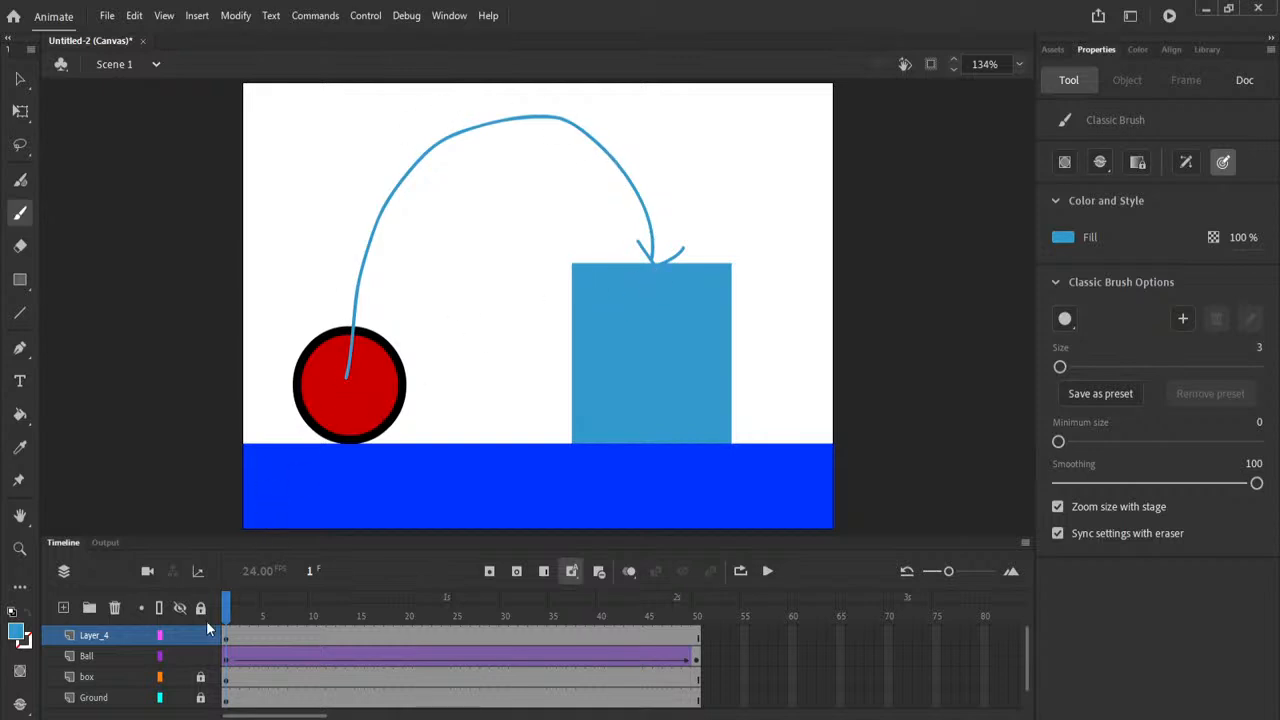
click(115, 609)
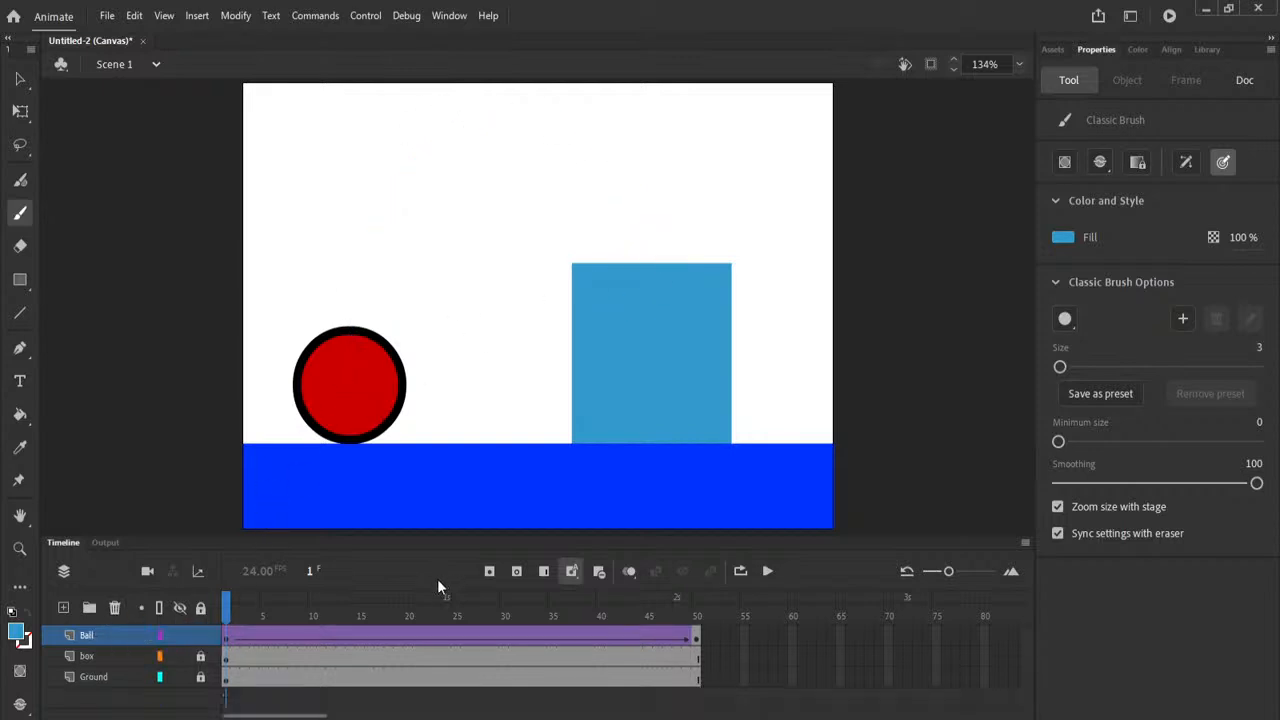
Insert a keyframe at frame 21 of the Ball layer, within the classic tween.
drag(228, 612, 448, 614)
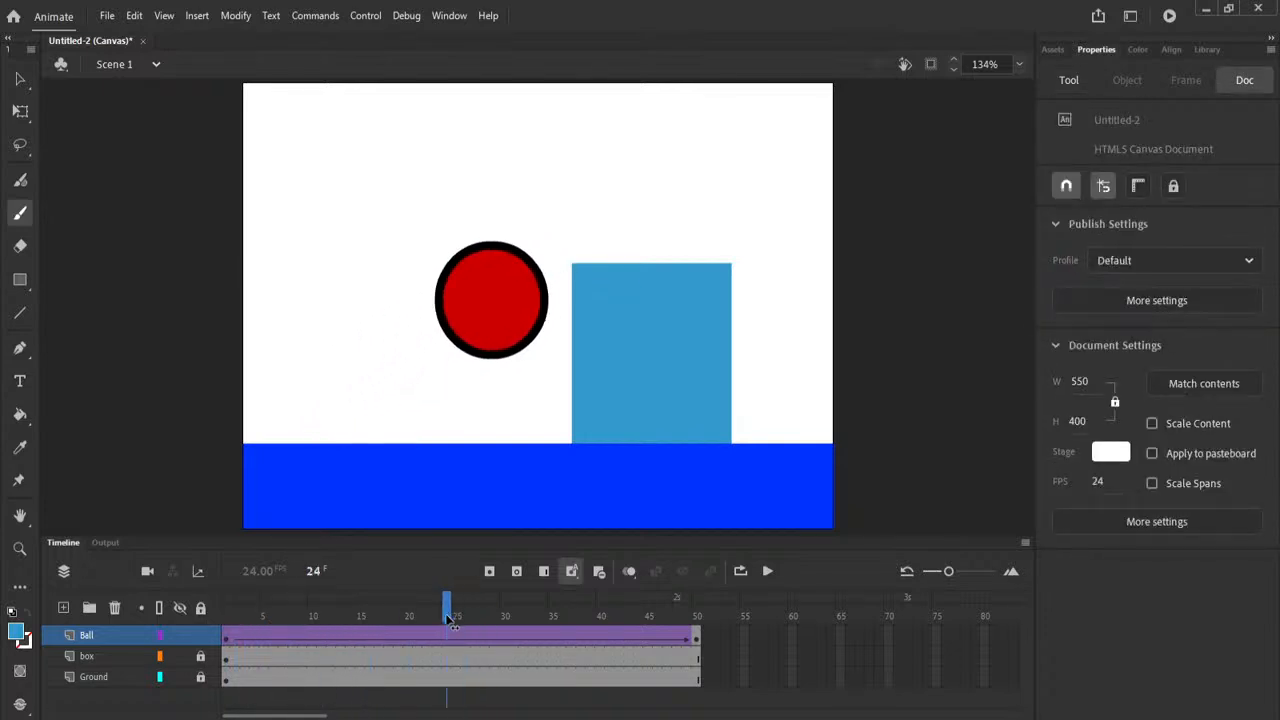
click(444, 639)
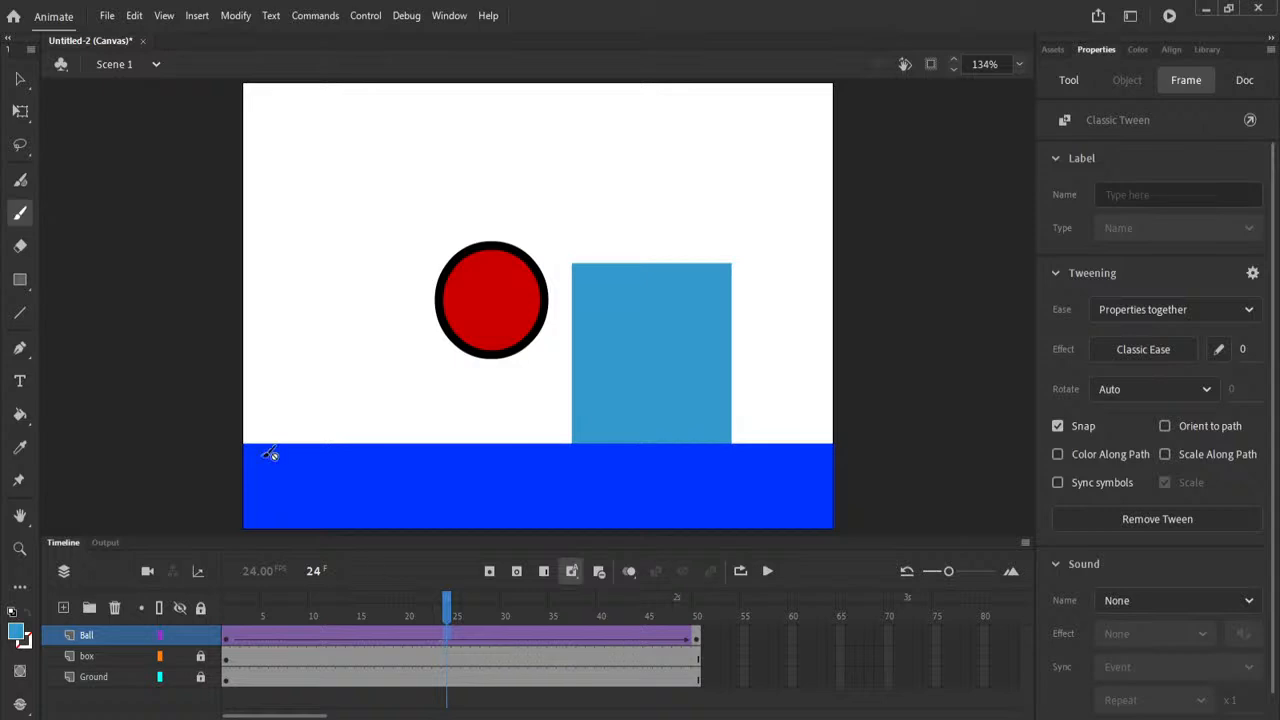
click(20, 78)
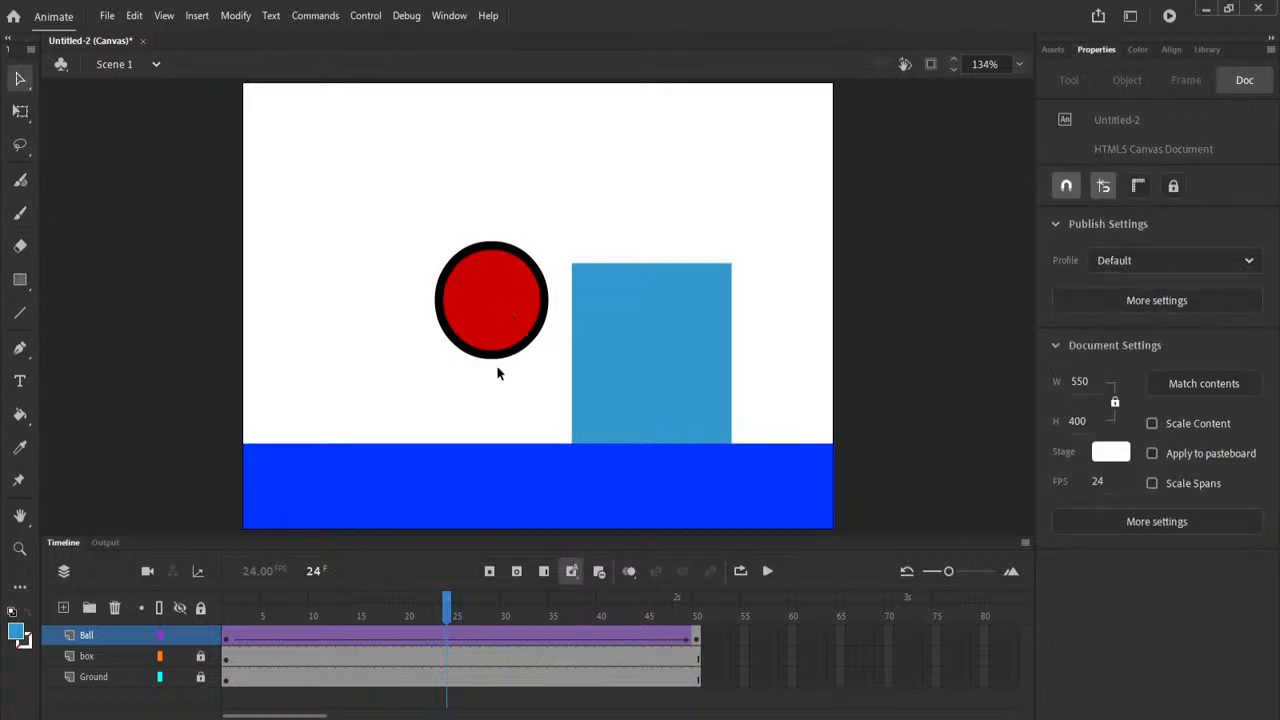
click(445, 641)
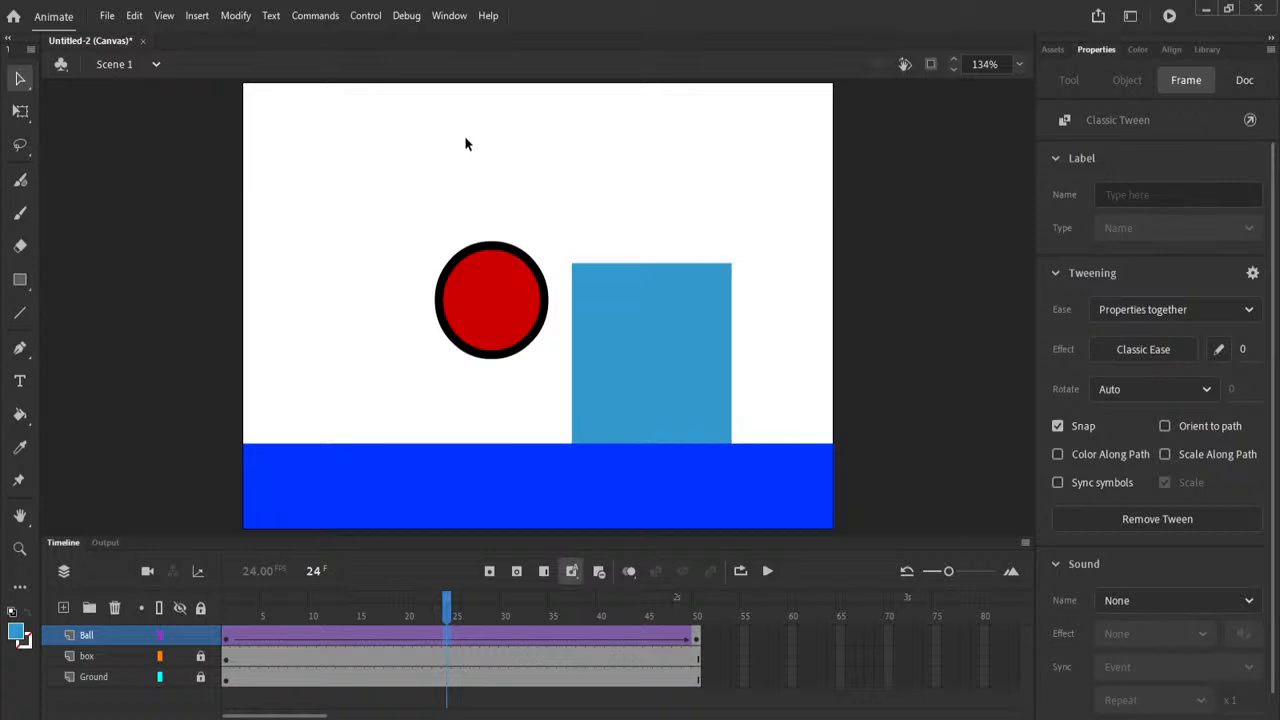
drag(446, 606, 420, 613)
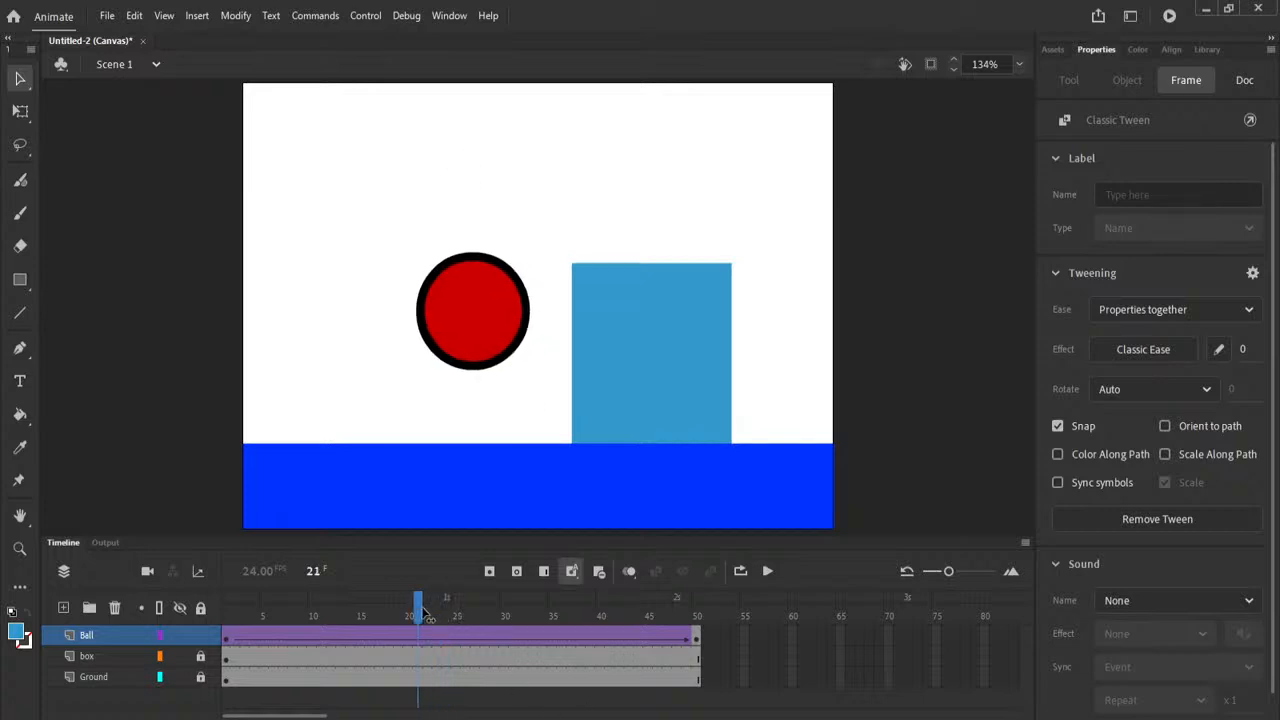
click(421, 660)
click(418, 646)
click(193, 18)
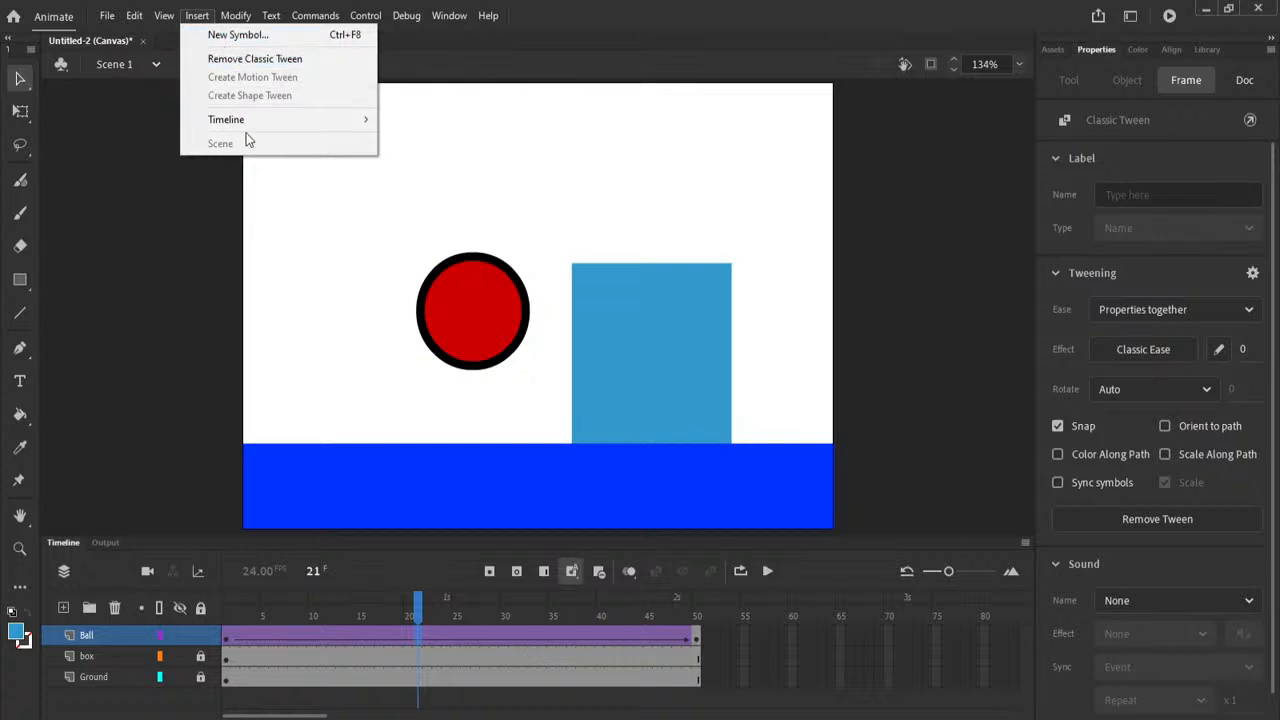
mouse_move(245, 122)
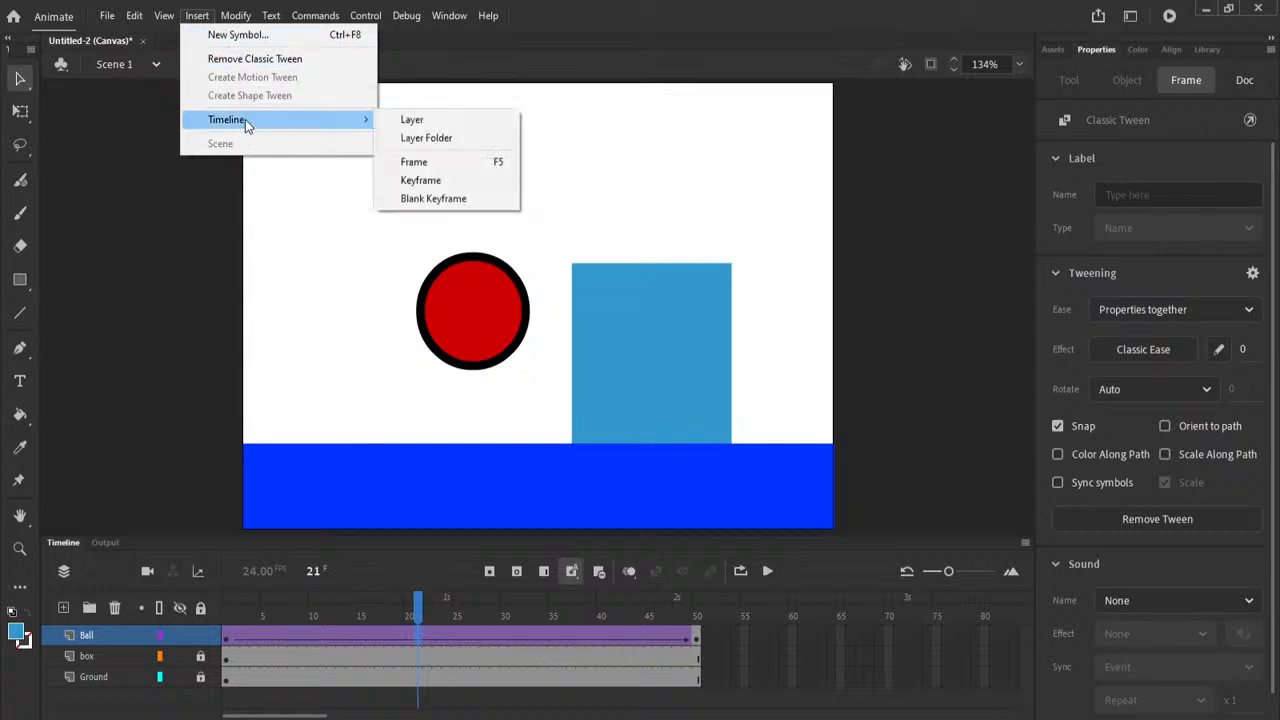
click(459, 183)
At the frame 21 keyframe, raise the ball near the stage's upper edge, to about X 237.15, Y 97.8.
drag(486, 346, 484, 228)
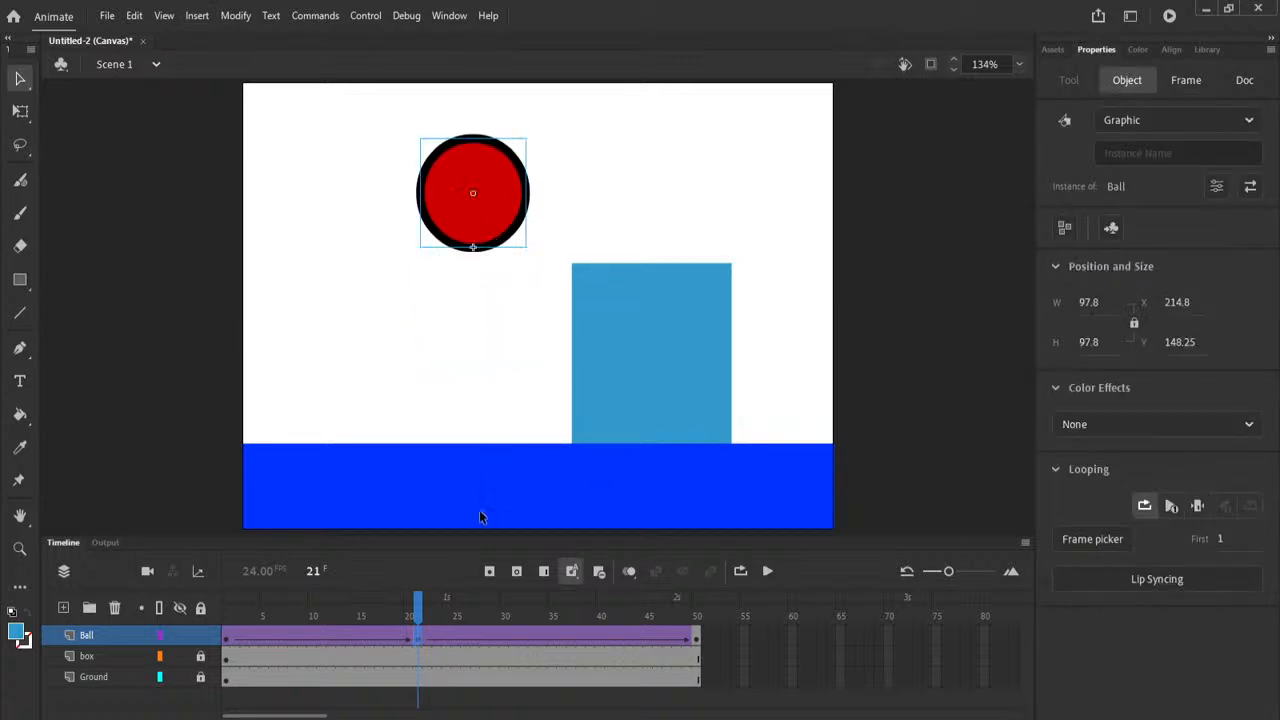
drag(263, 615, 424, 637)
click(531, 214)
drag(476, 222, 499, 162)
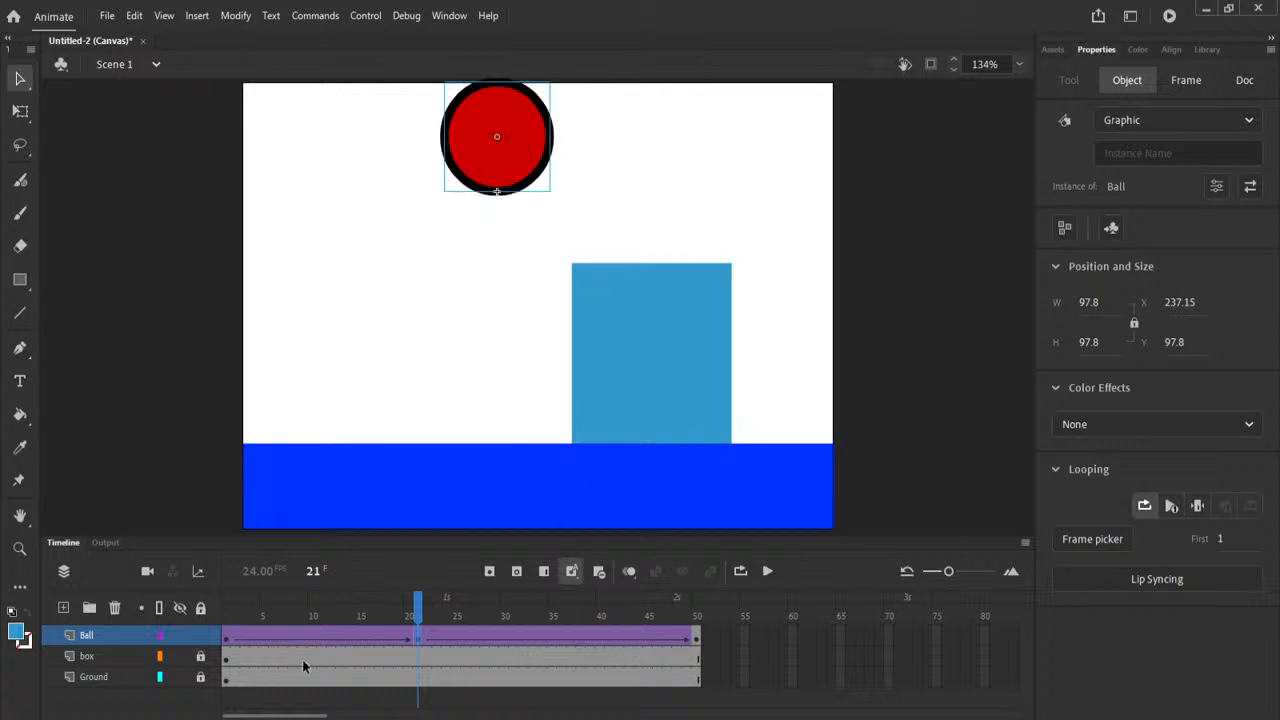
Play the timeline from the start to preview the ball's arced motion, and return the playhead to frame 1.
drag(224, 607, 140, 640)
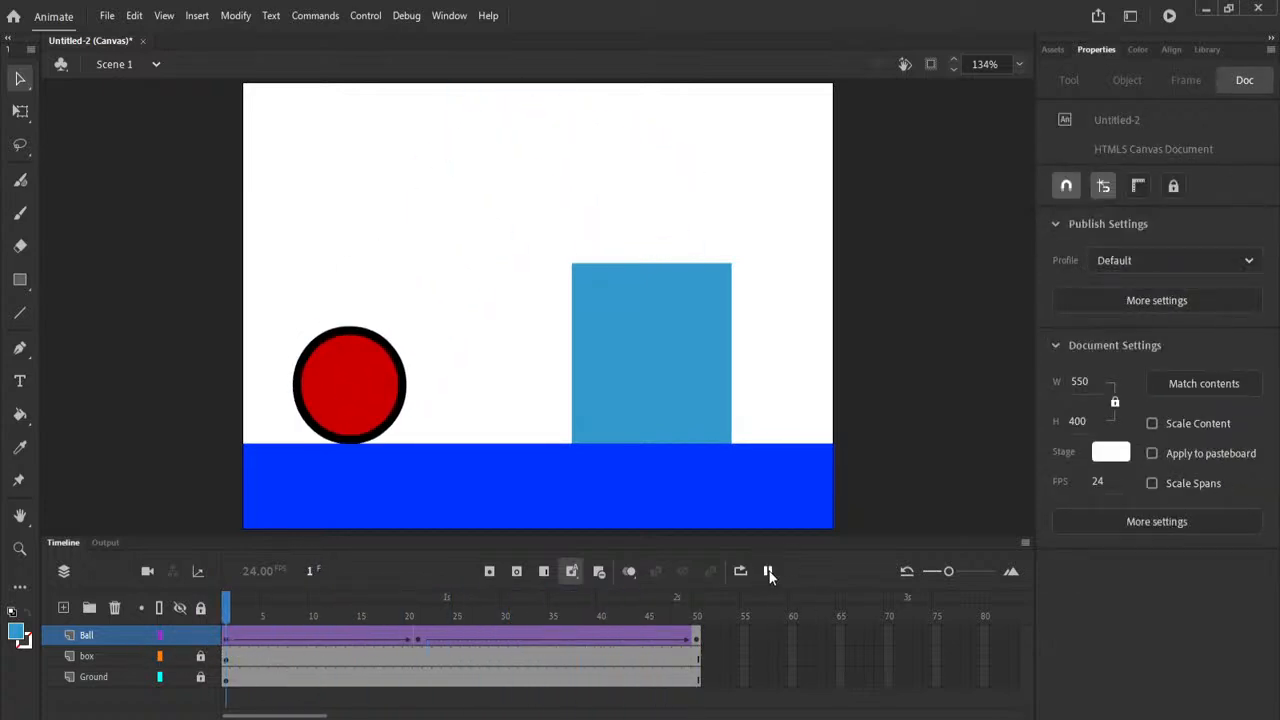
click(768, 572)
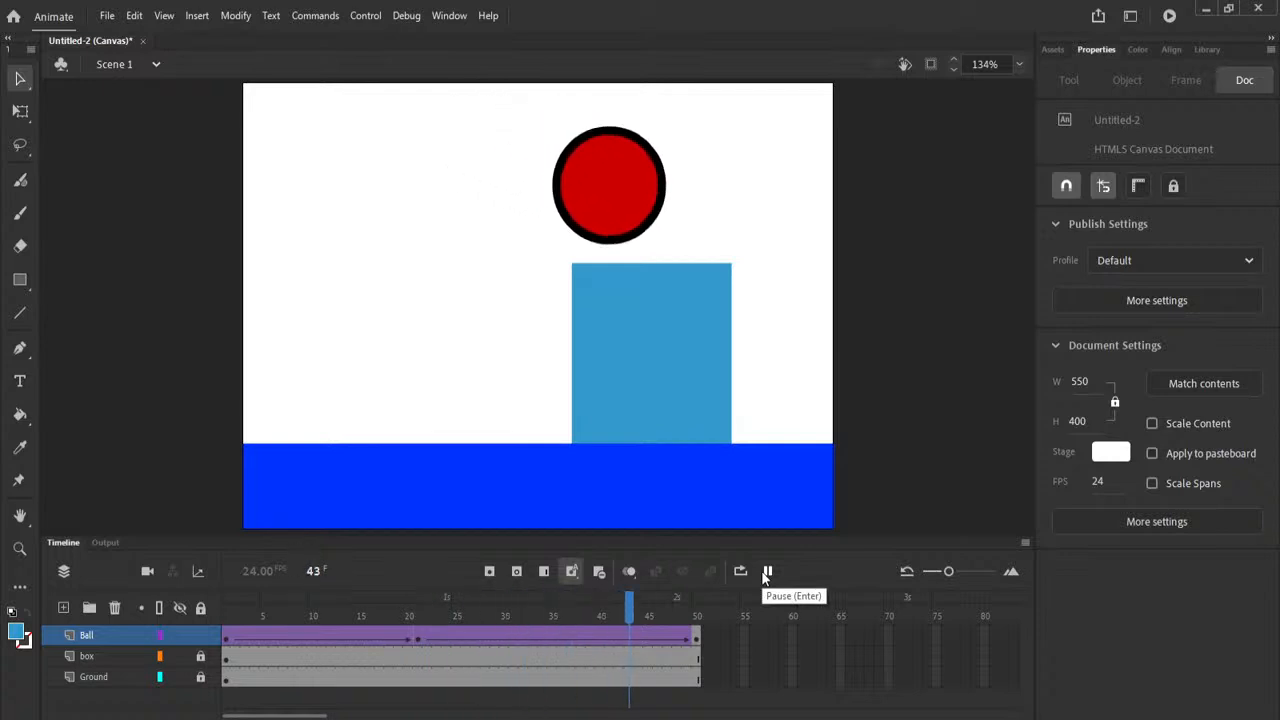
click(226, 617)
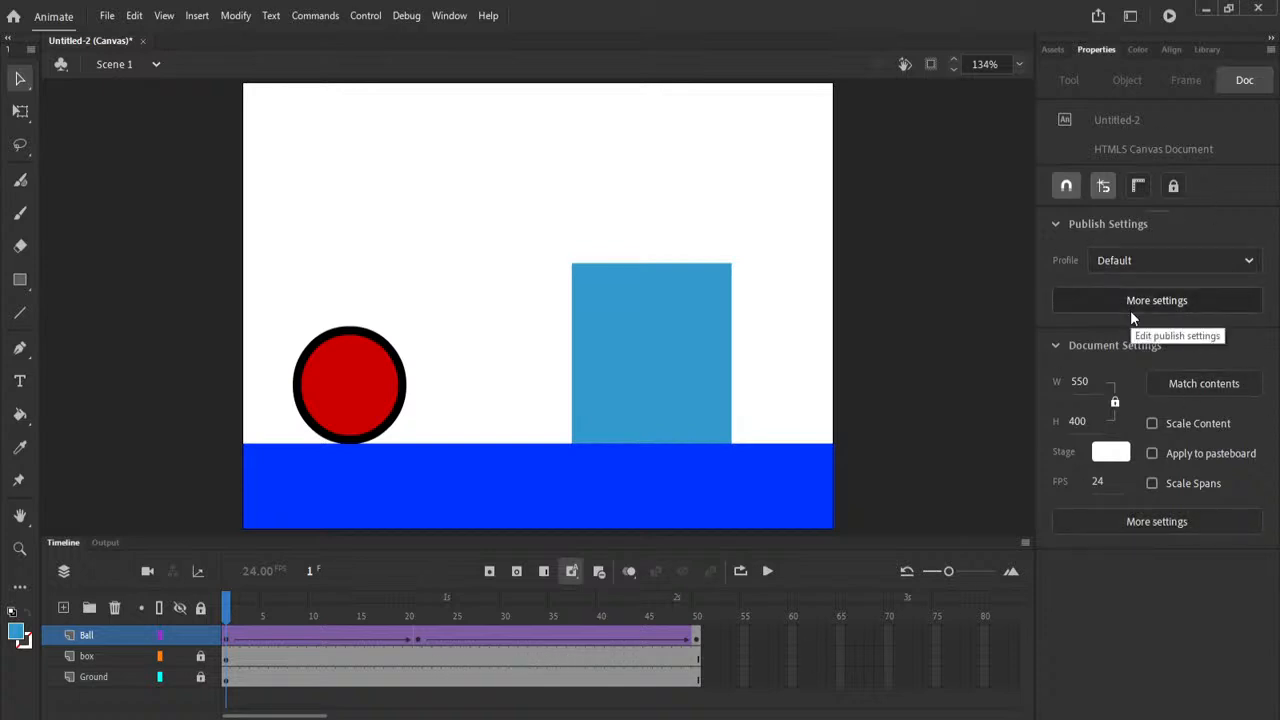
Examine the ball's object properties and the frame 1 tween's ease and rotation options, keeping Properties together and Auto rotation.
click(366, 383)
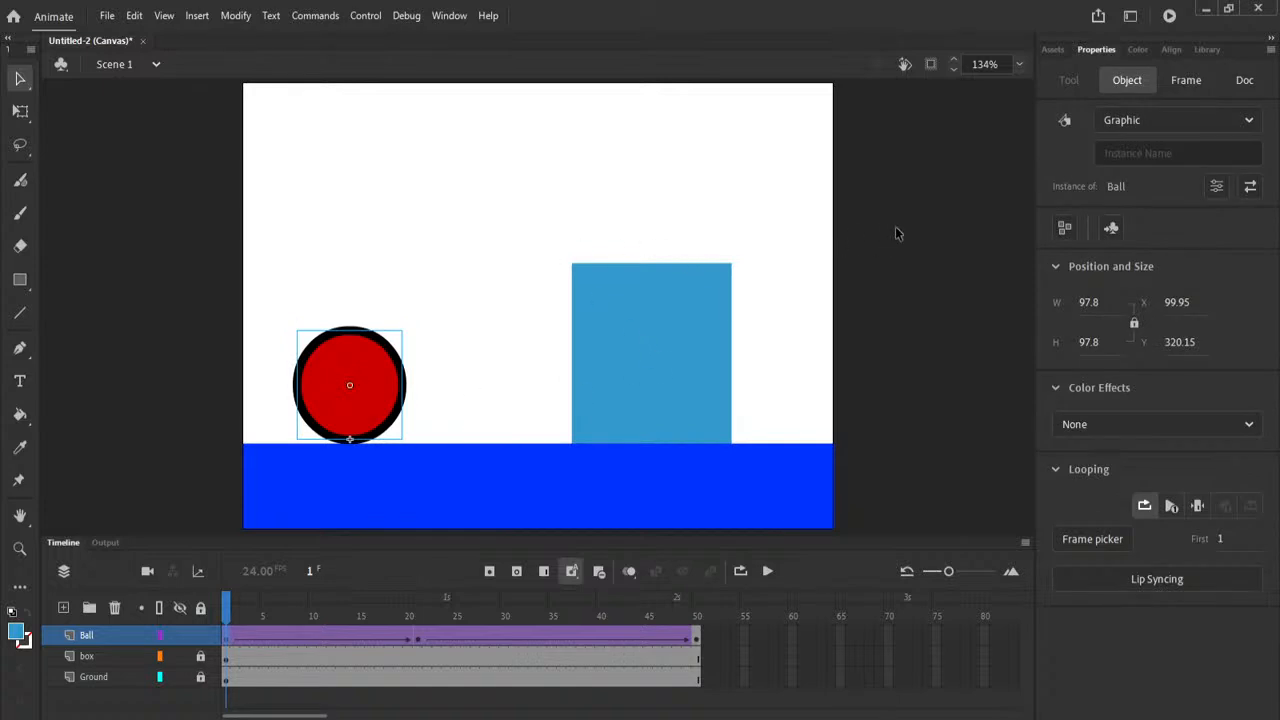
click(227, 645)
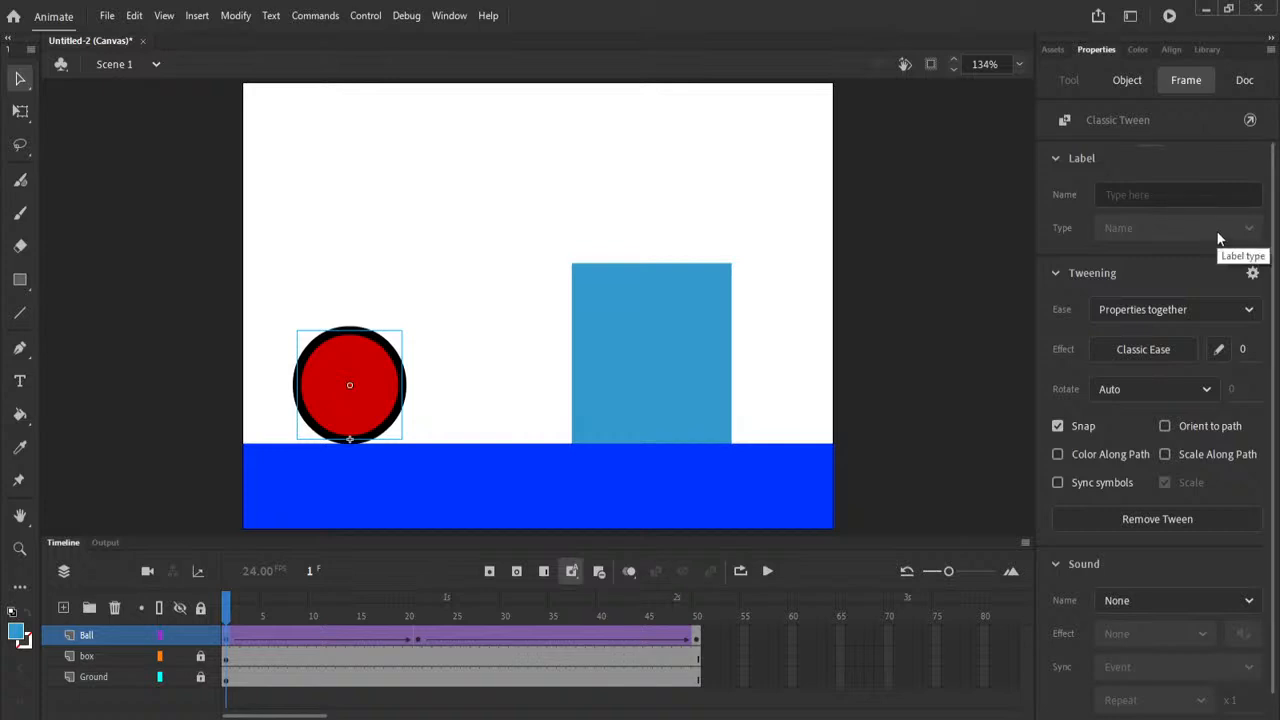
drag(1274, 245, 1276, 212)
click(198, 17)
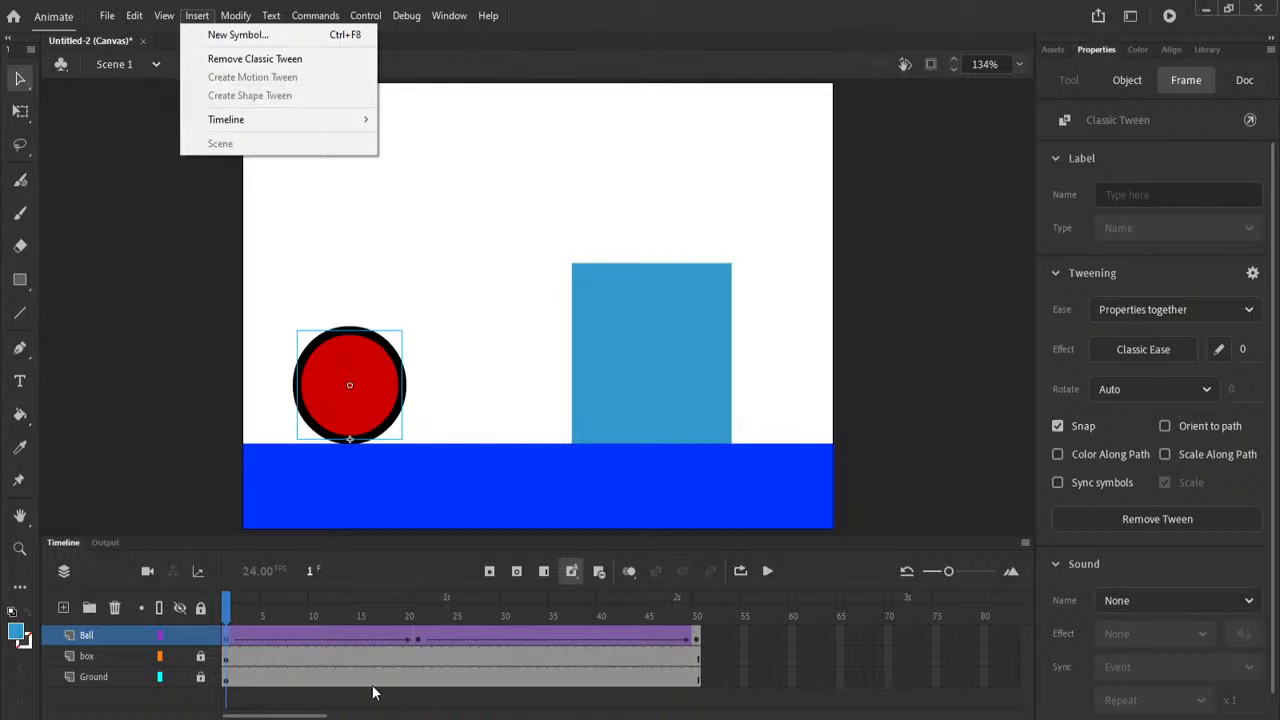
click(243, 636)
click(228, 642)
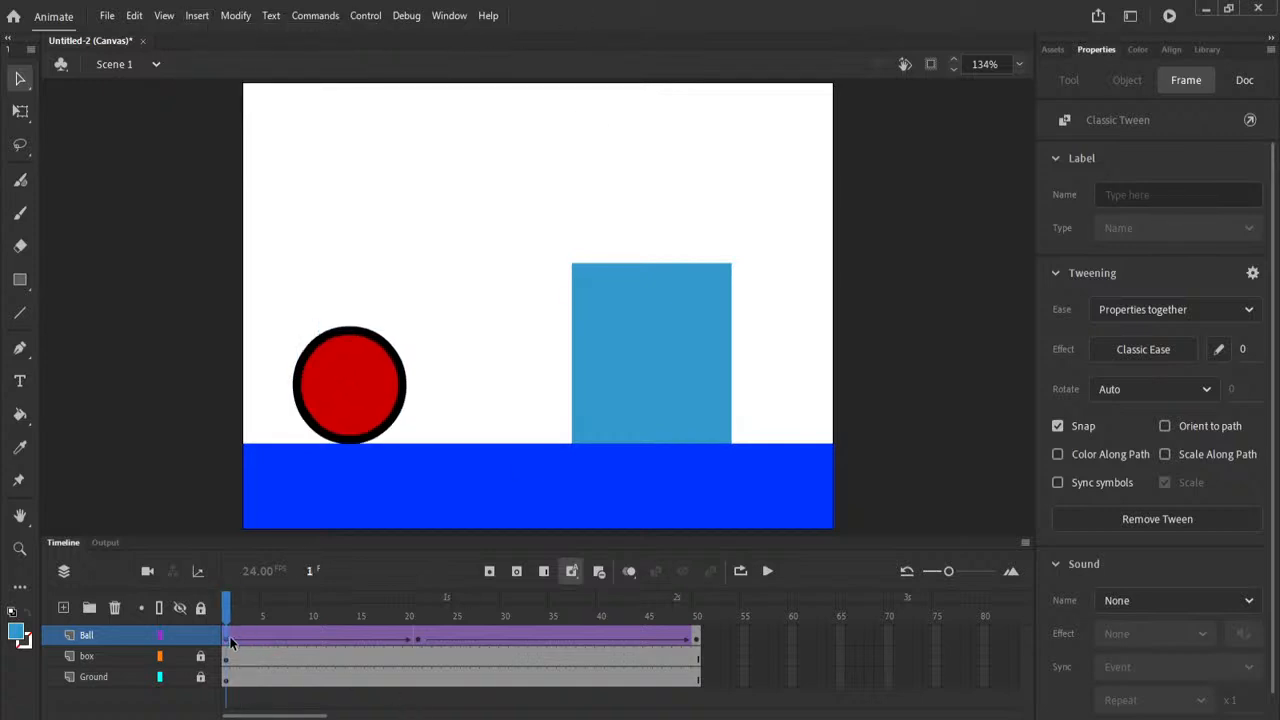
click(1145, 309)
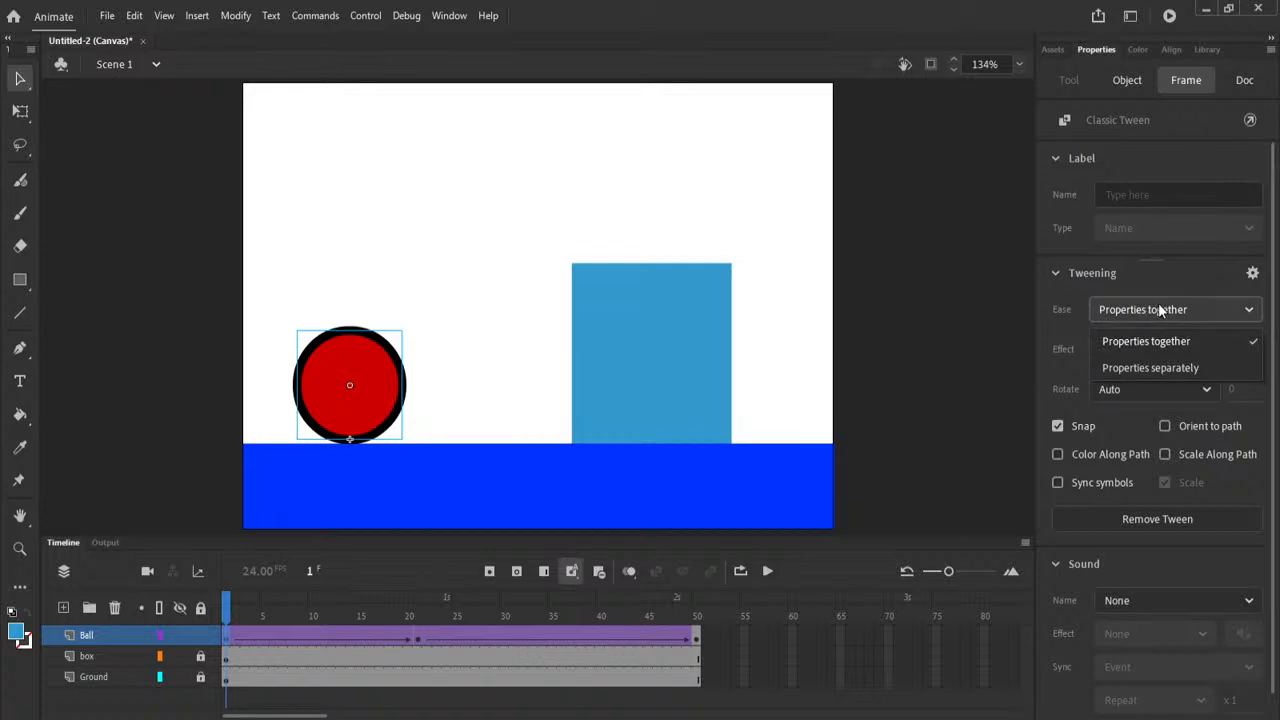
click(1187, 285)
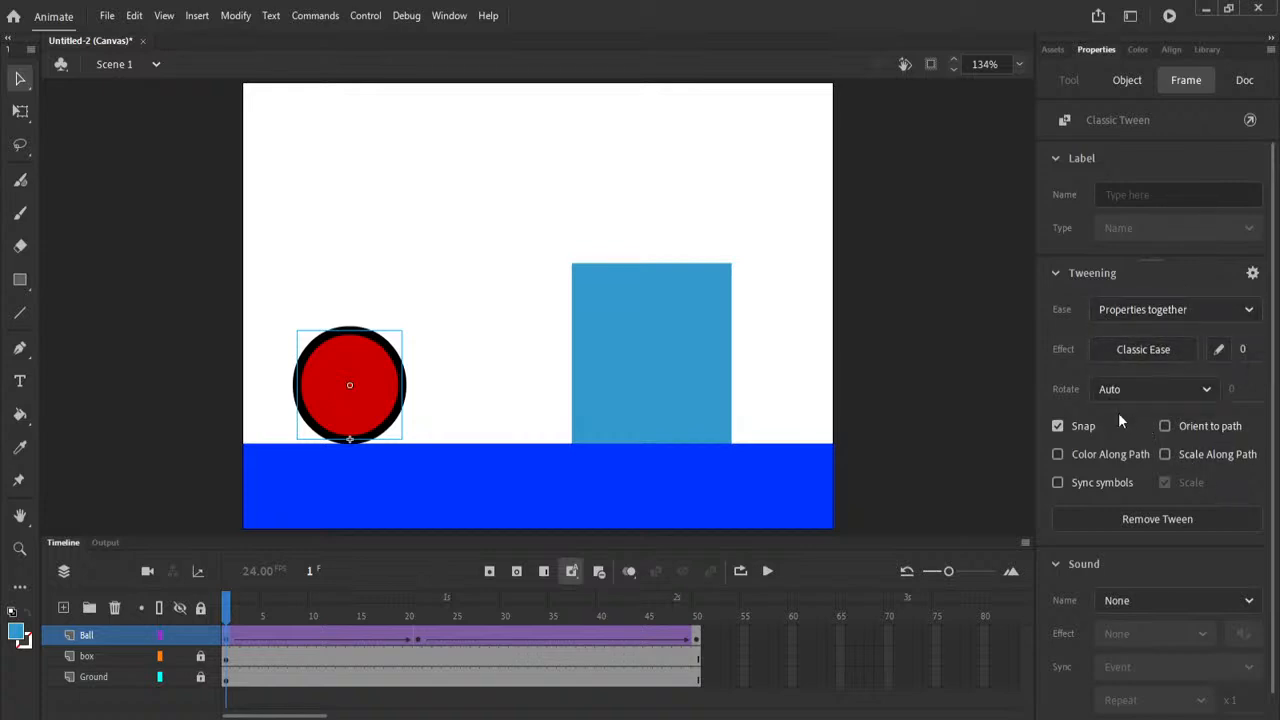
click(1139, 390)
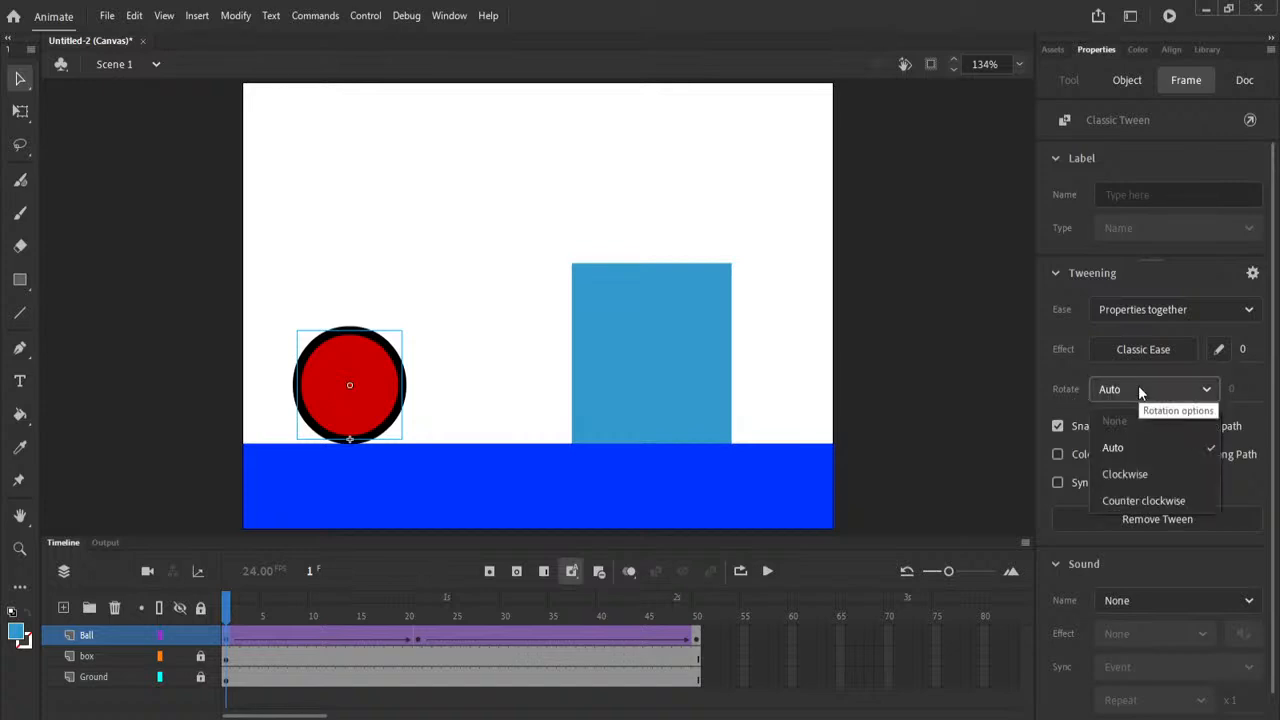
click(1112, 447)
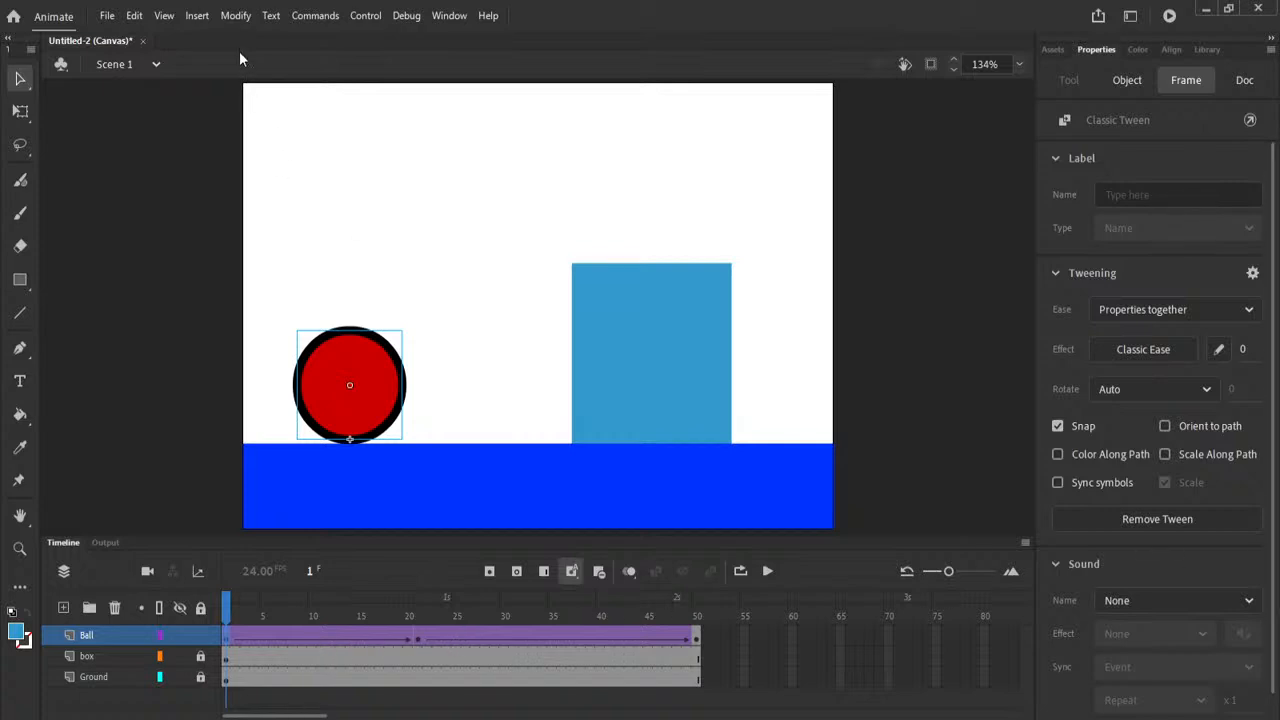
Remove the classic tween from the Ball layer's first span, between frames 1 and 21.
click(200, 17)
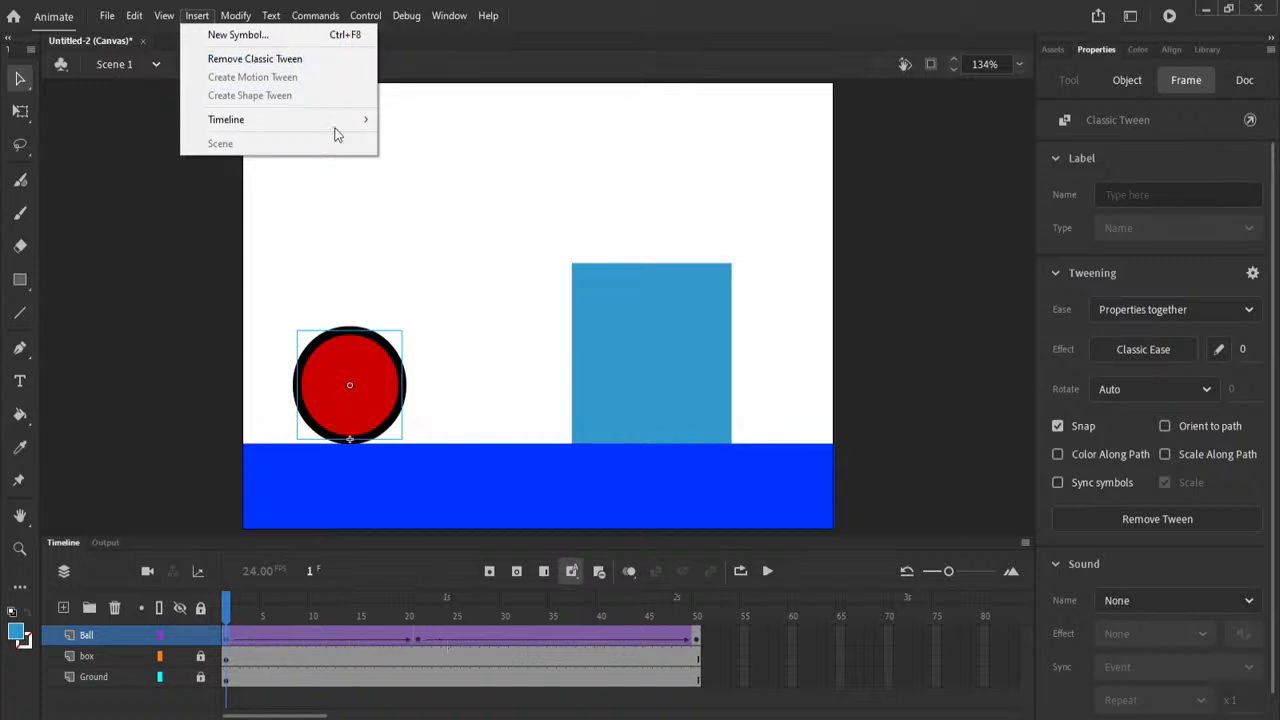
click(305, 58)
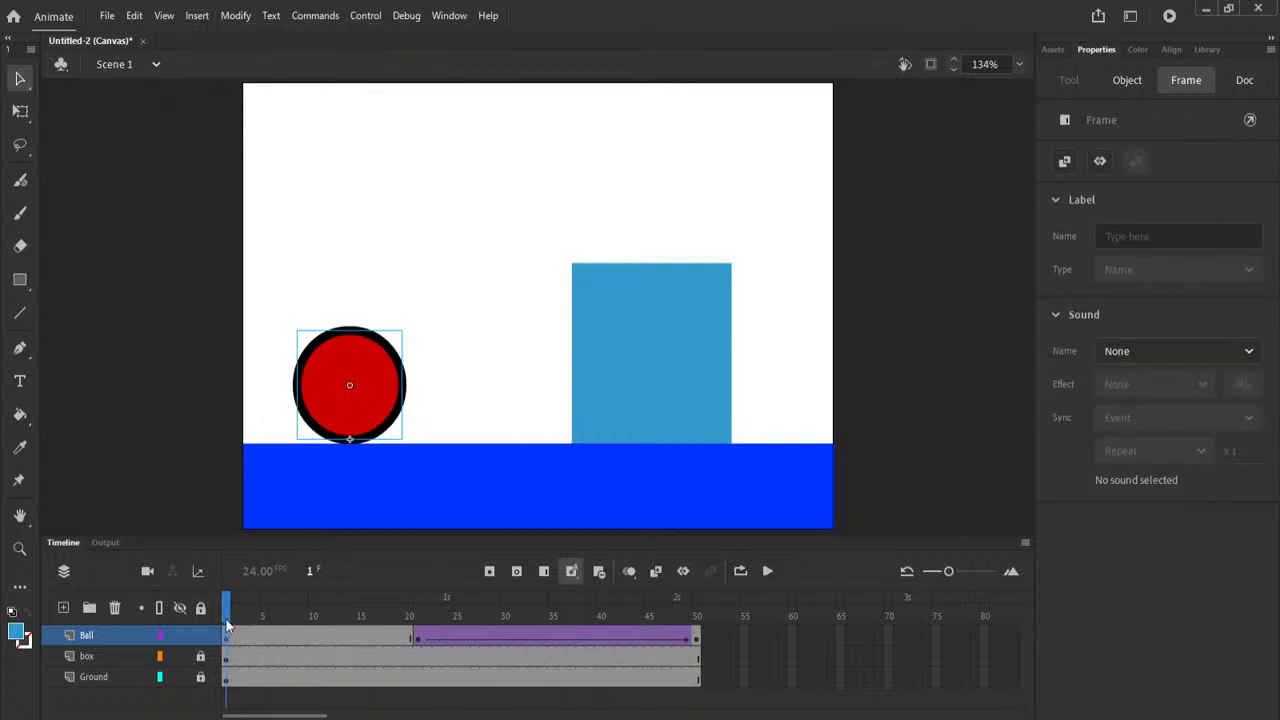
drag(226, 616, 200, 668)
Create a classic tween on the Ball layer between the keyframes at frames 1 and 21.
click(287, 638)
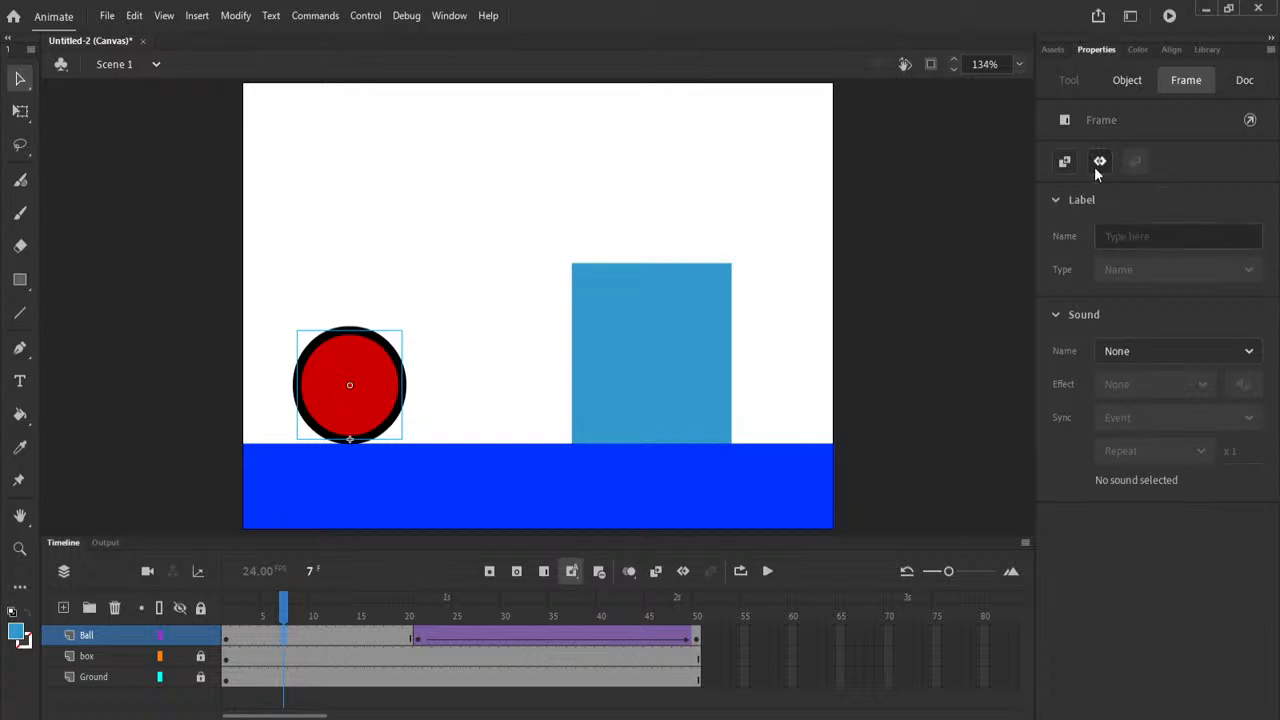
click(197, 15)
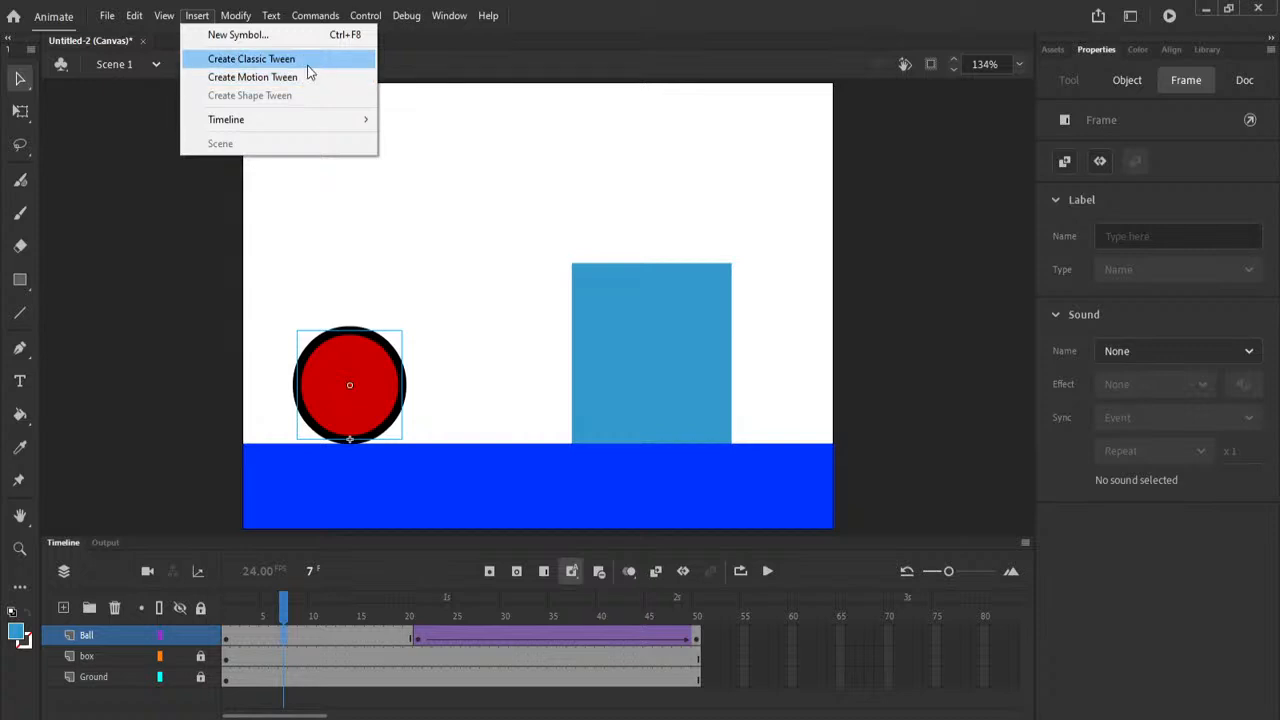
click(1187, 200)
click(302, 635)
click(360, 635)
click(284, 636)
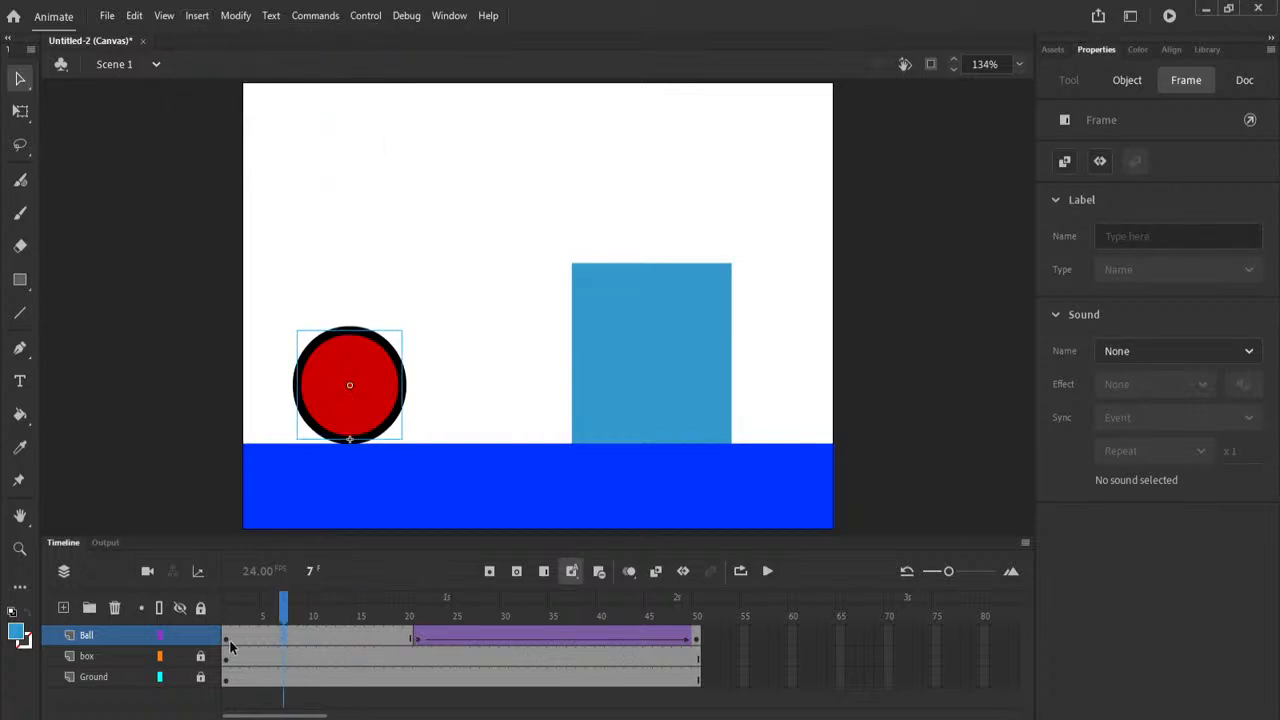
click(227, 642)
click(418, 640)
click(304, 640)
click(319, 639)
click(312, 637)
click(197, 16)
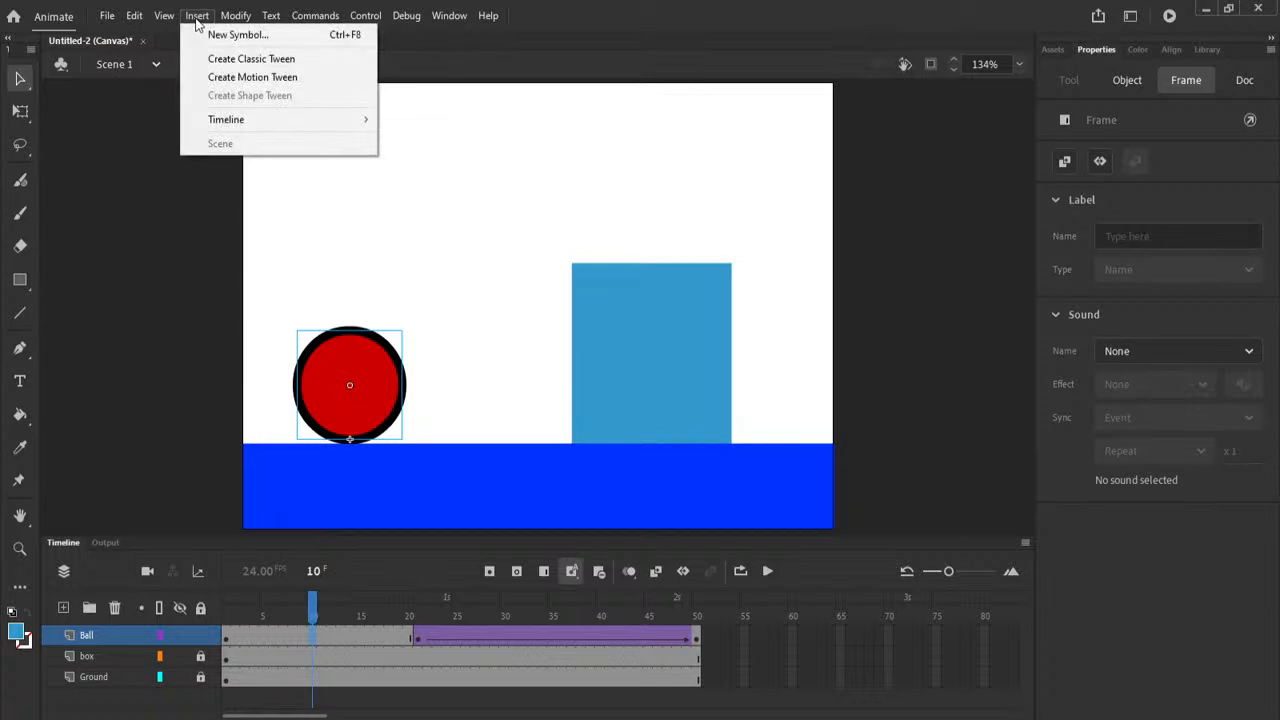
click(1190, 210)
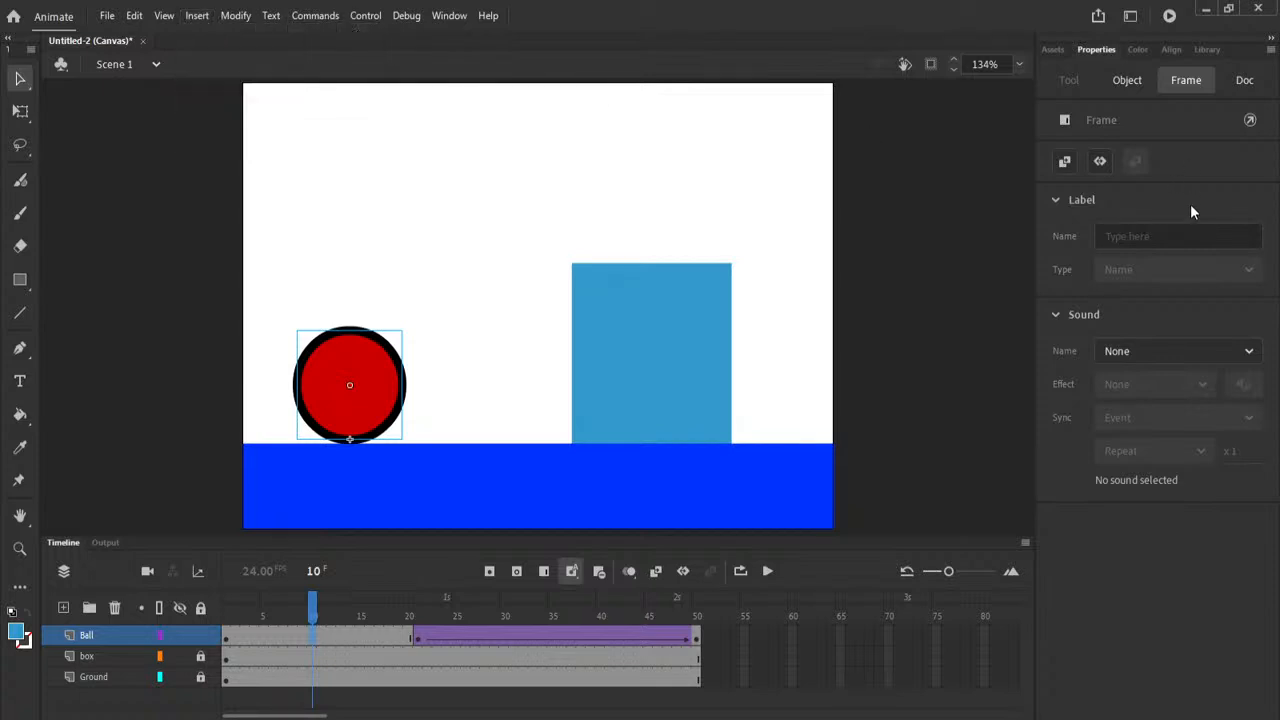
click(1065, 162)
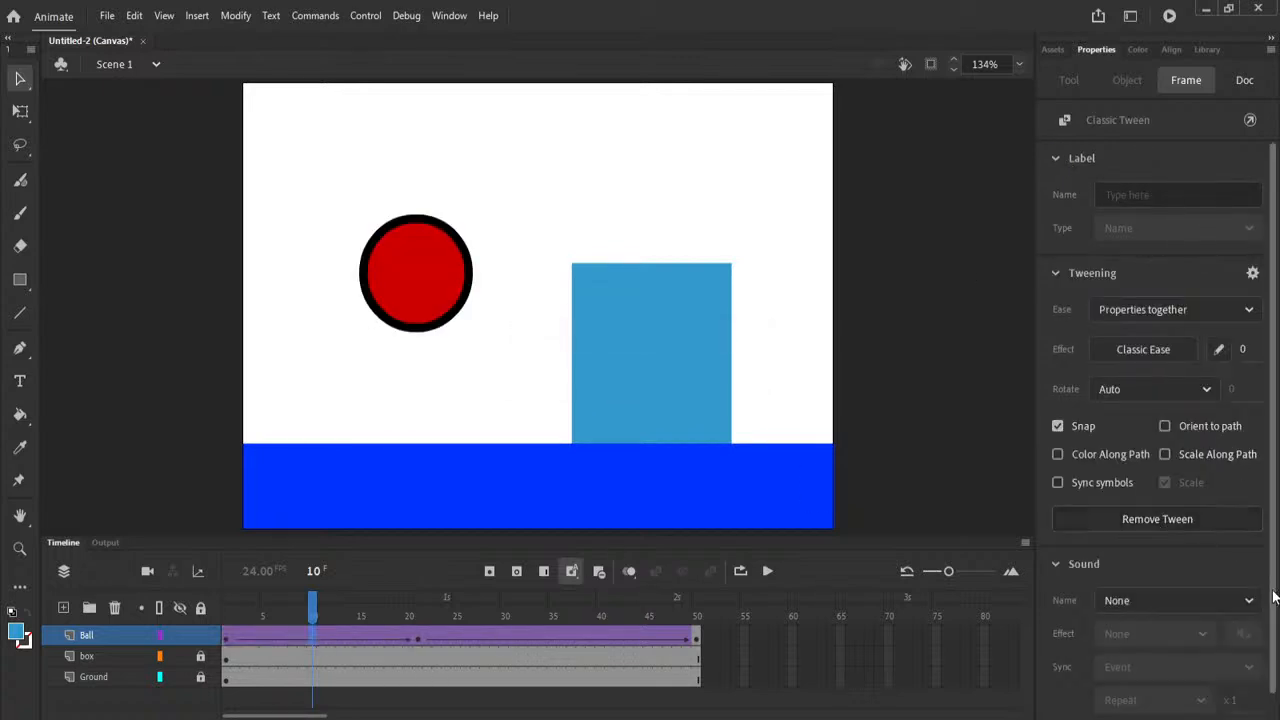
Look over the new tween's settings and play the ball's animation from frame 1.
scroll(1274, 597, down, 1)
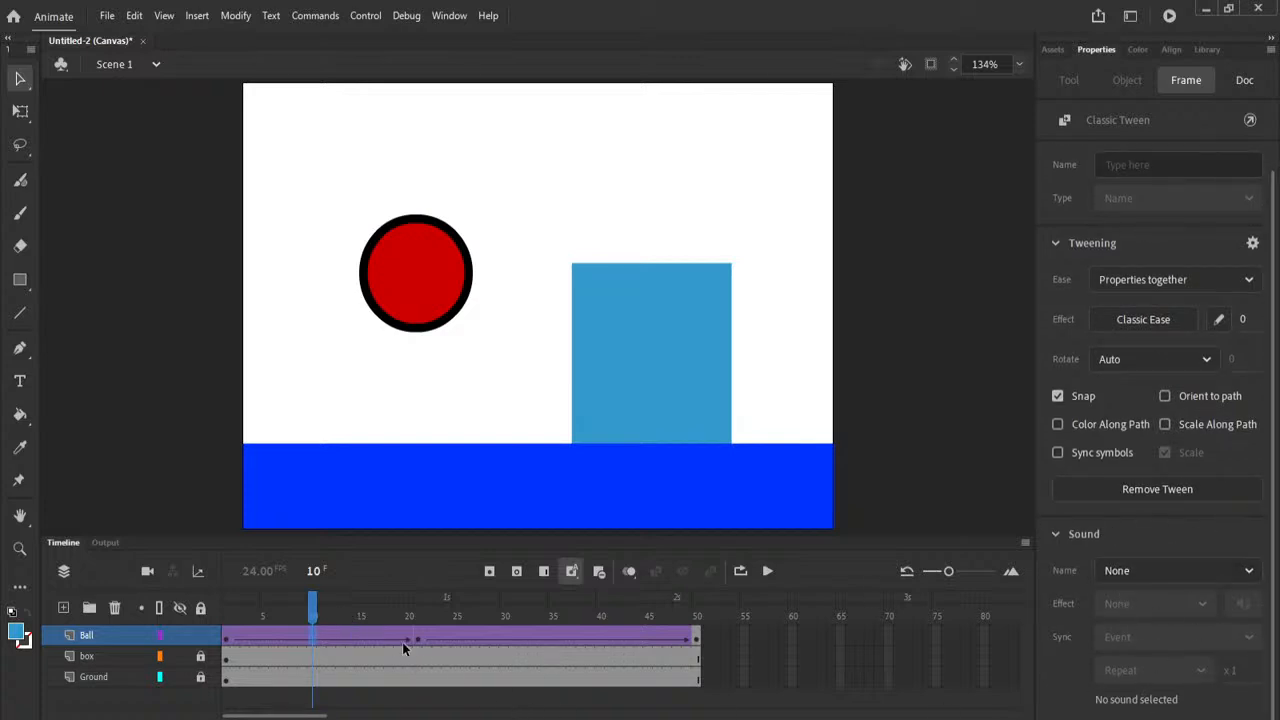
drag(420, 645, 227, 634)
click(227, 634)
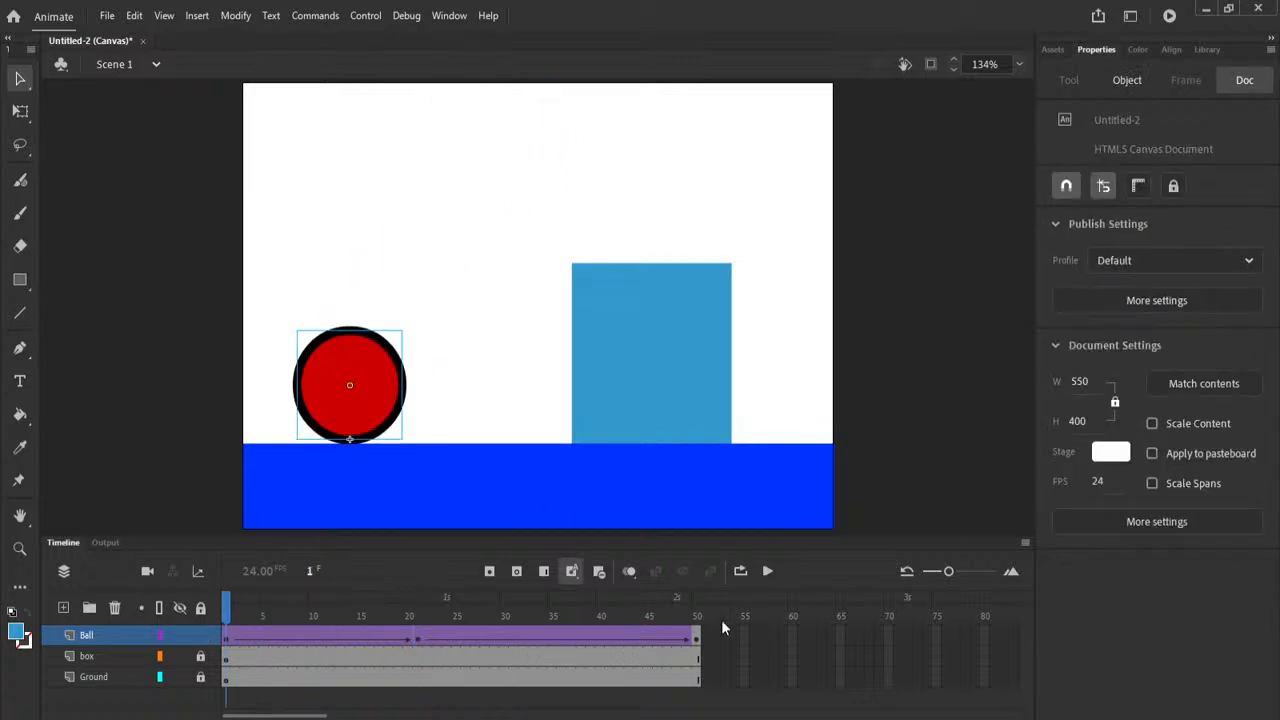
click(767, 572)
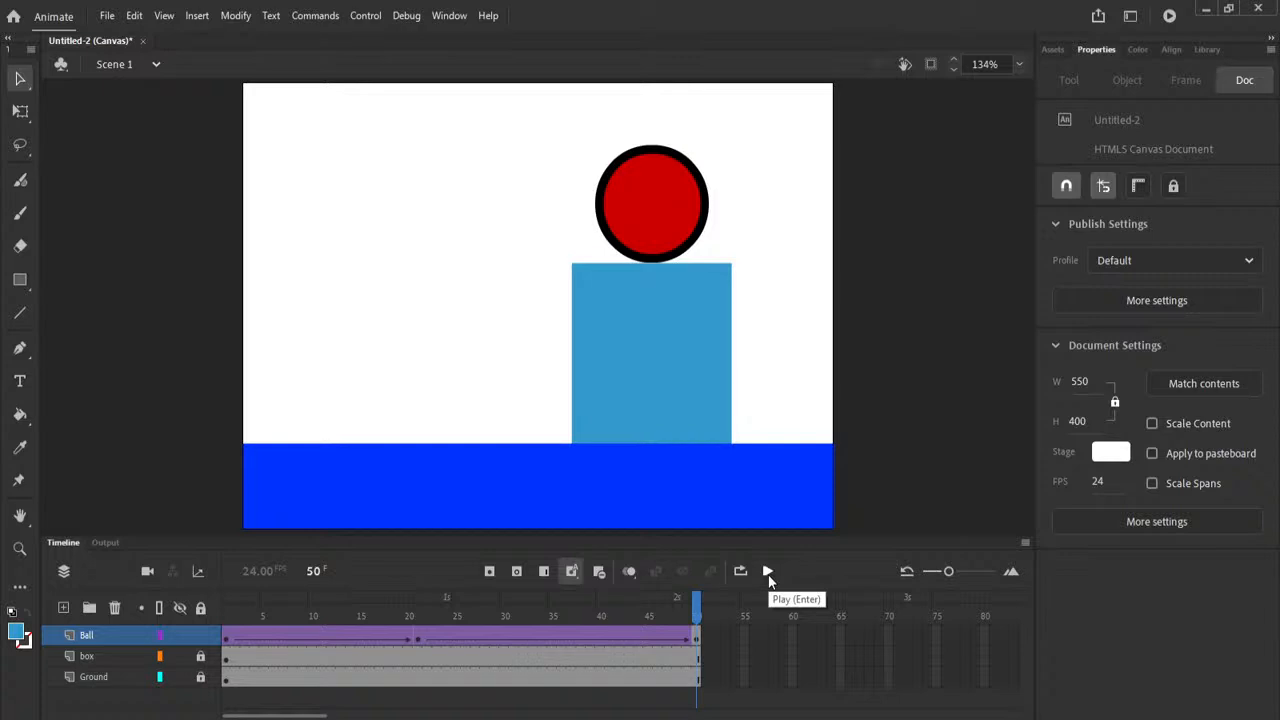
shift+click(102, 677)
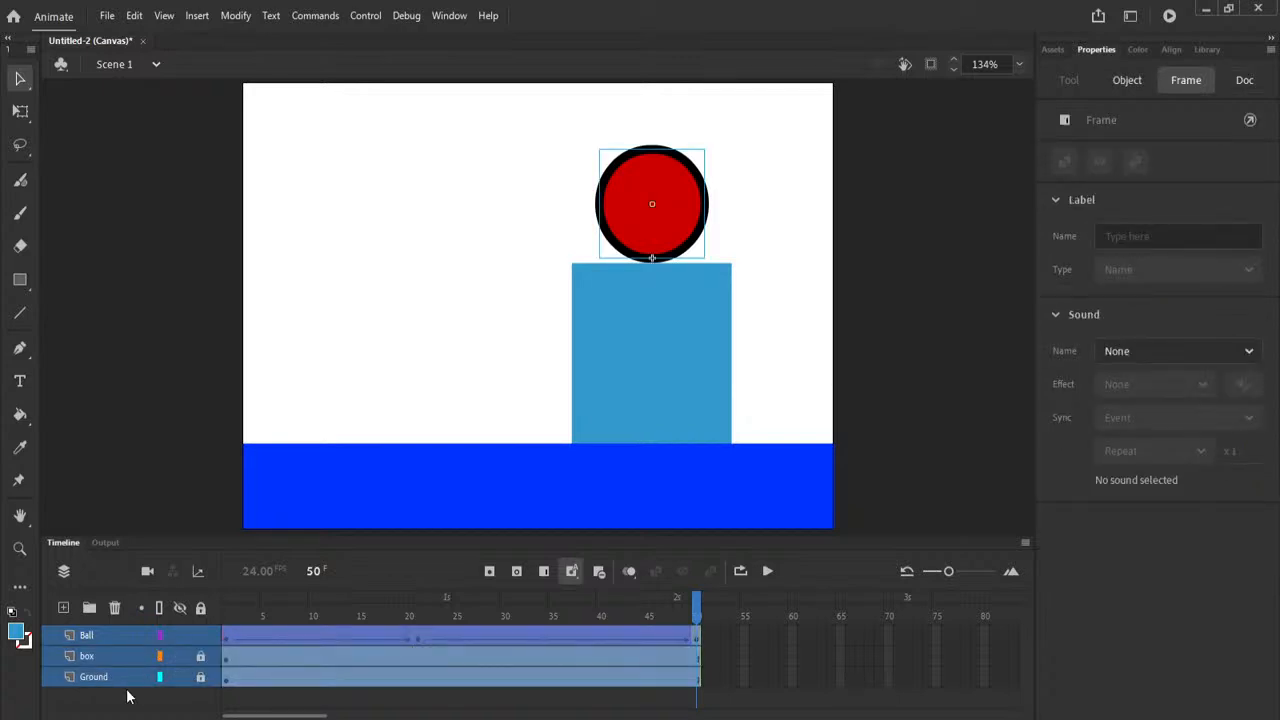
click(127, 697)
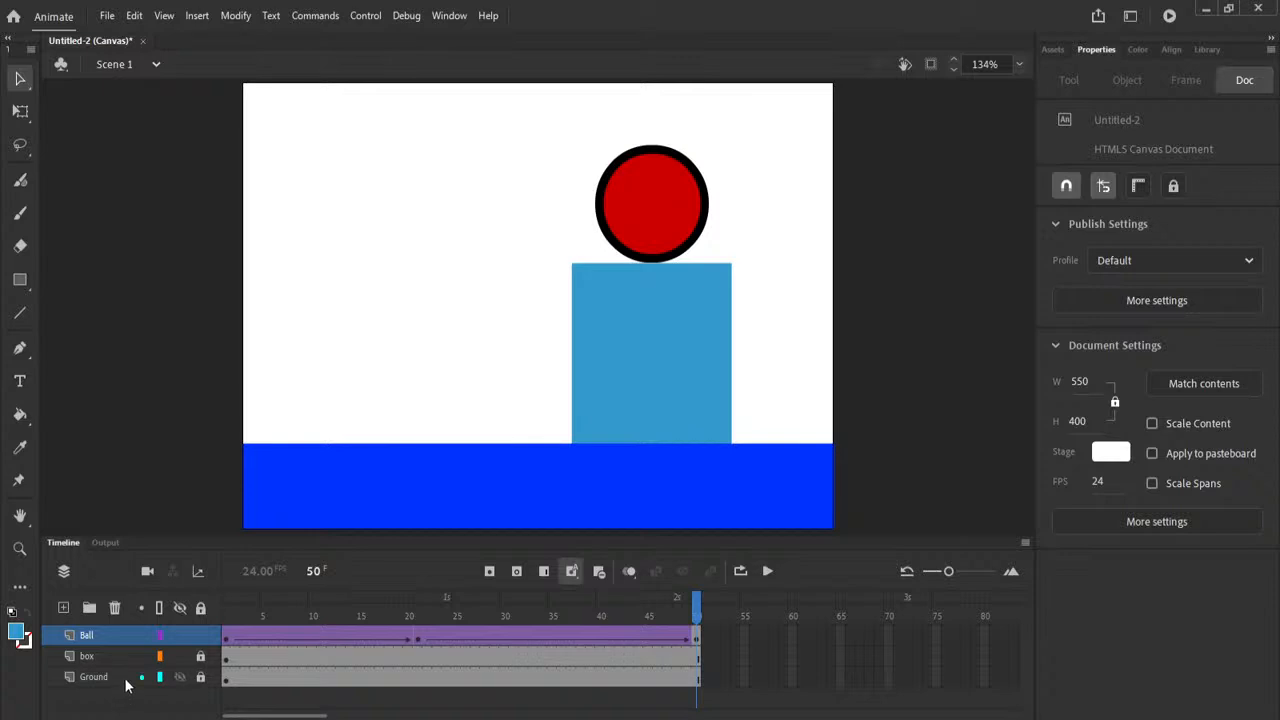
click(112, 636)
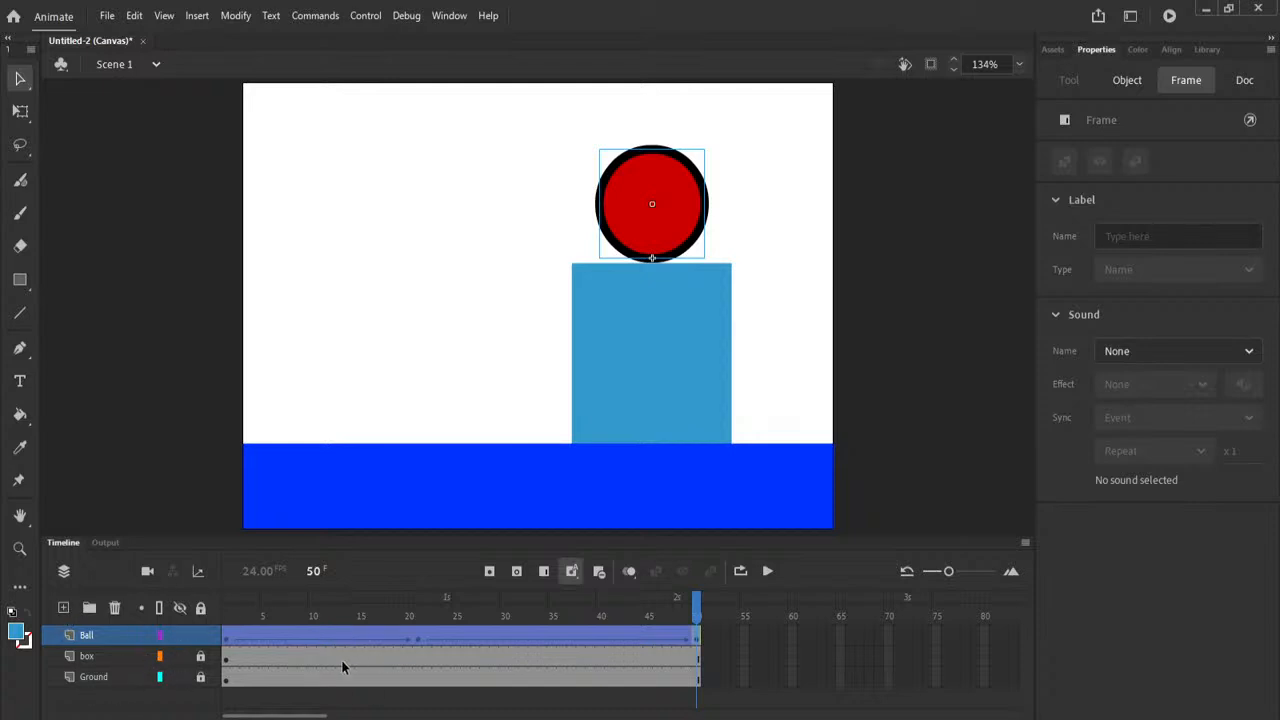
shift+click(110, 678)
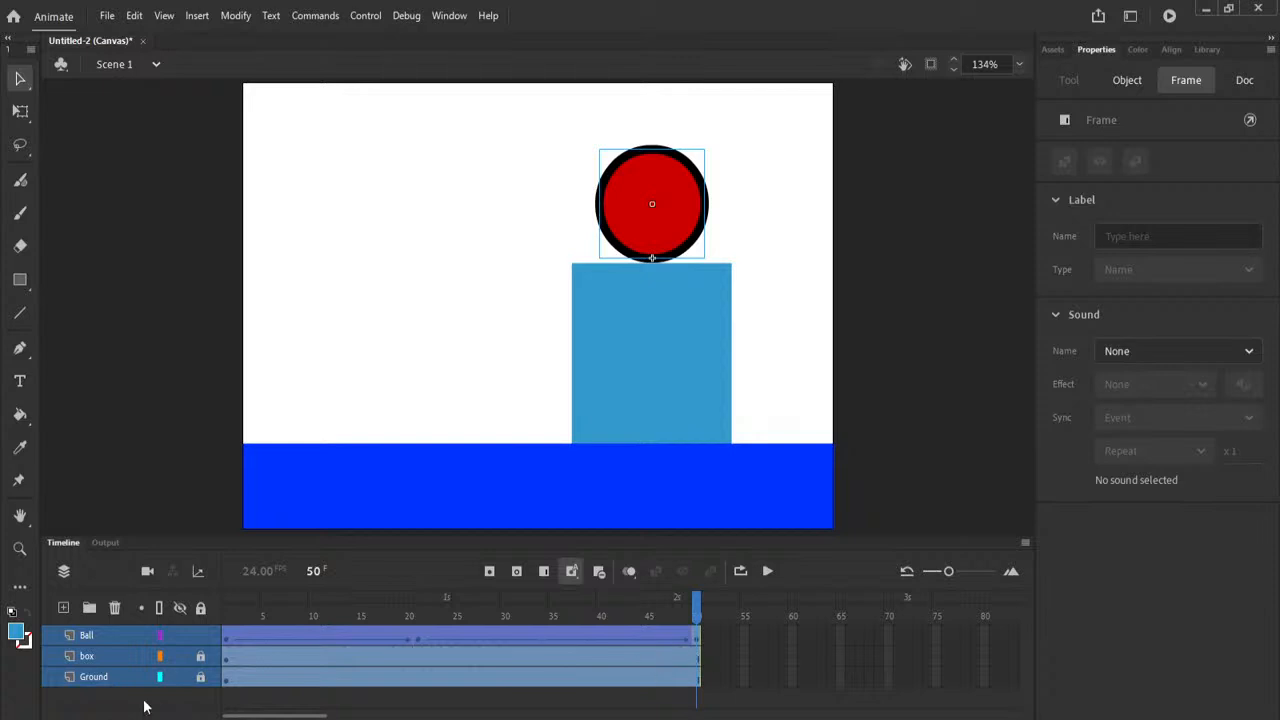
click(105, 677)
drag(105, 675, 102, 641)
drag(696, 612, 437, 612)
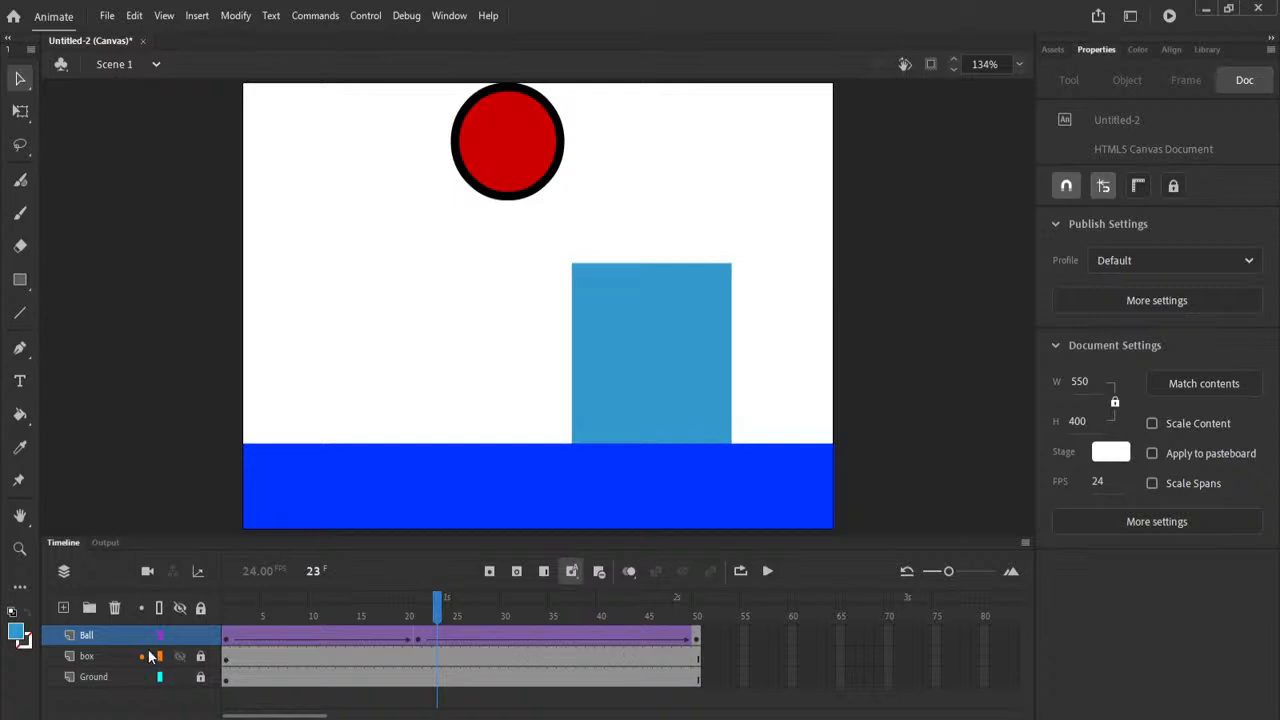
Select the Ball, box and Ground layers together and shorten their spans so the animation ends at frame 24.
shift+click(112, 682)
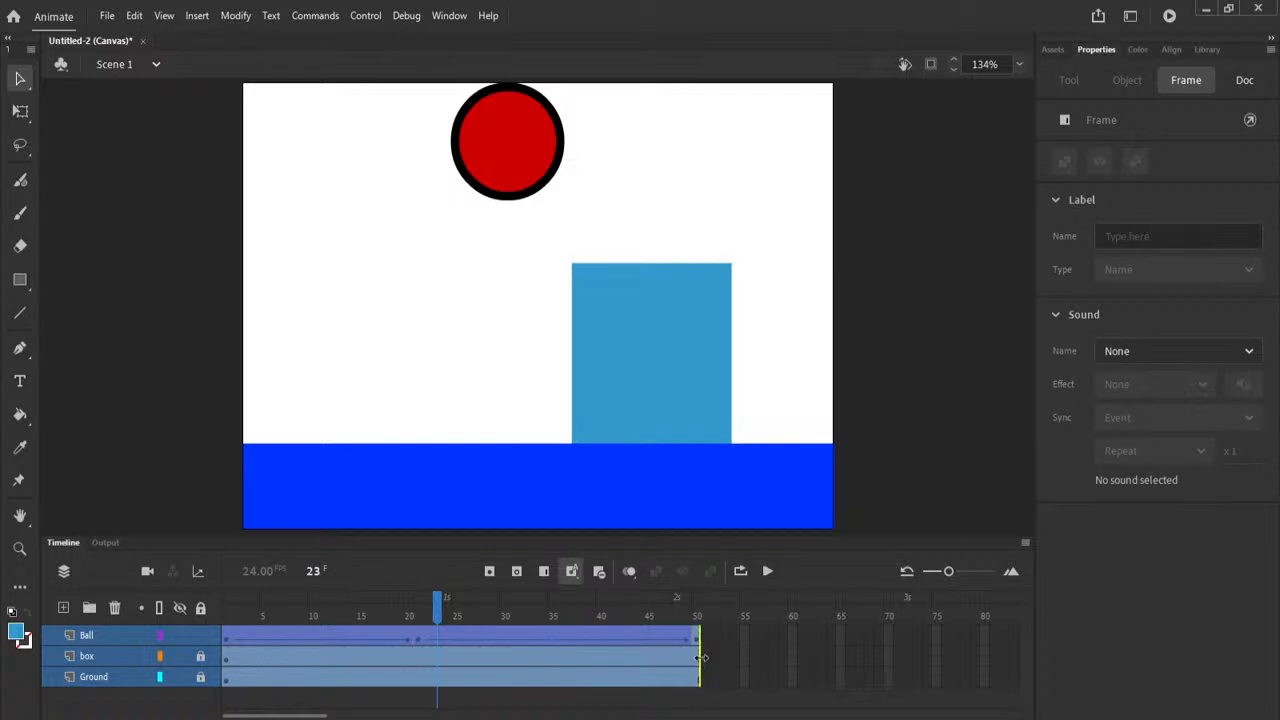
mouse_move(701, 658)
mouse_down()
mouse_move(950, 658)
mouse_move(465, 669)
mouse_up()
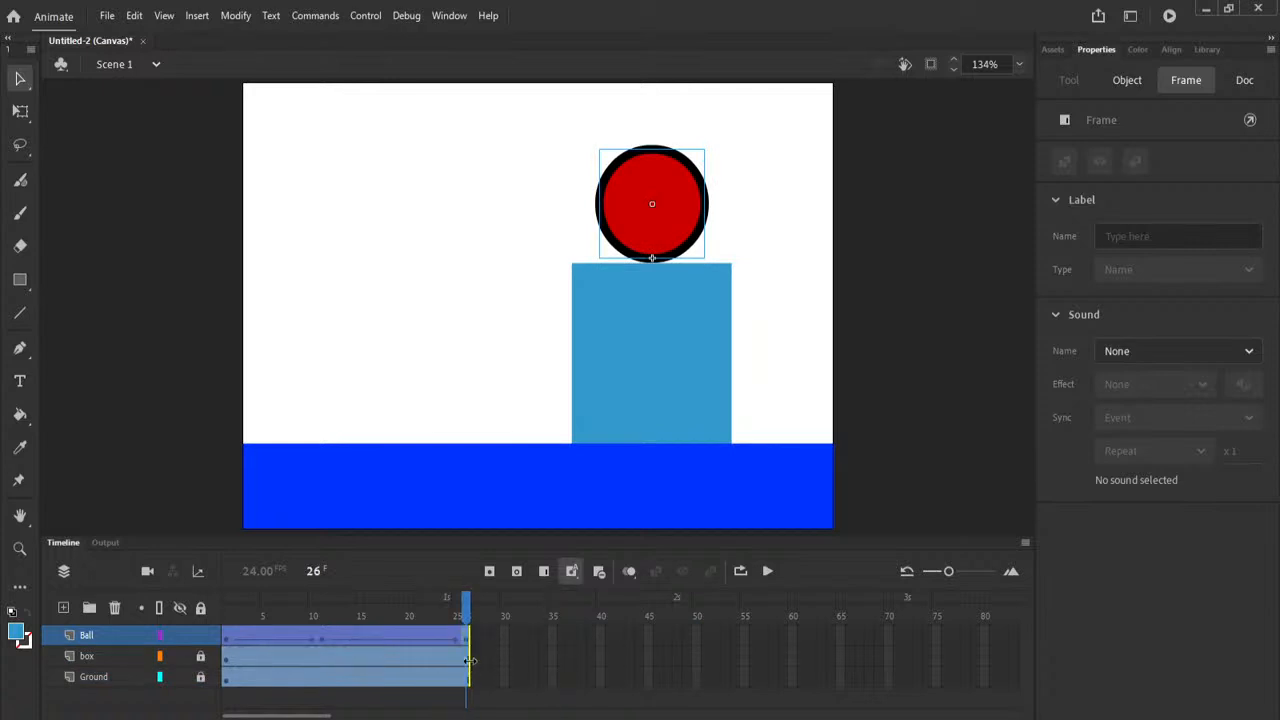
drag(468, 660, 446, 668)
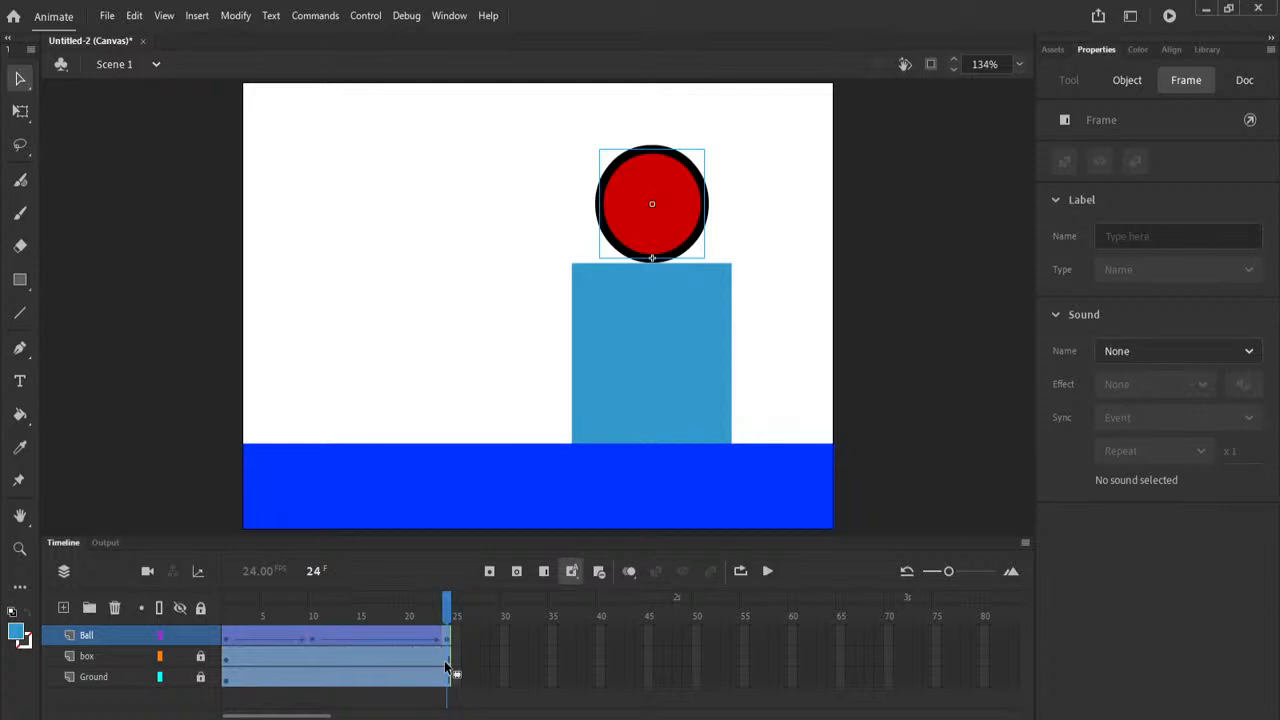
click(513, 655)
Play the shortened ball animation from frame 1 several times to check its speed.
click(228, 607)
click(767, 571)
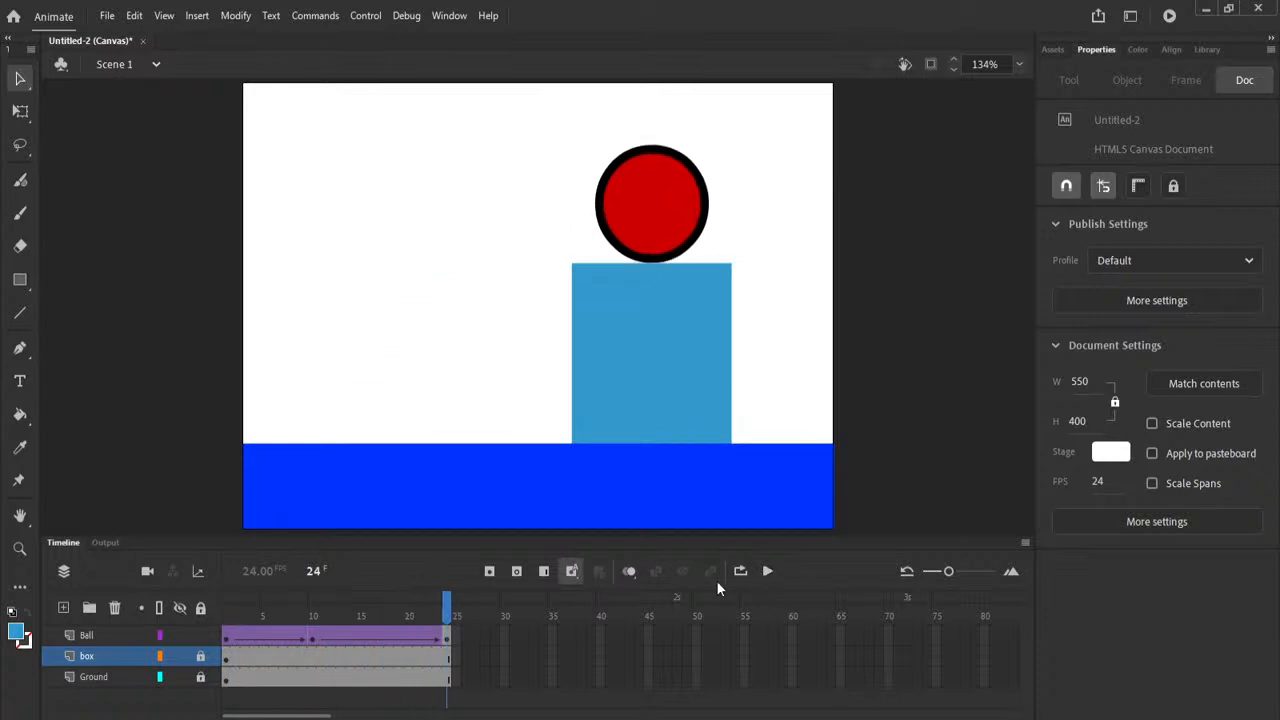
click(767, 571)
click(767, 571)
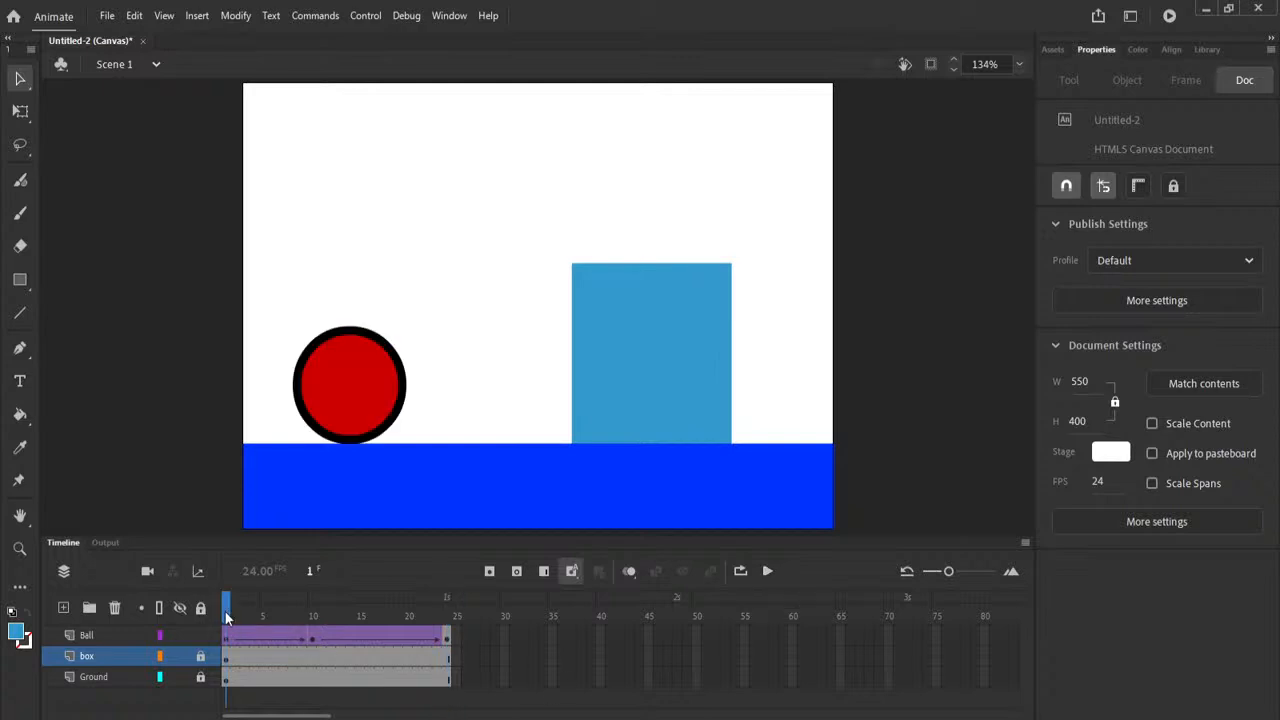
click(767, 571)
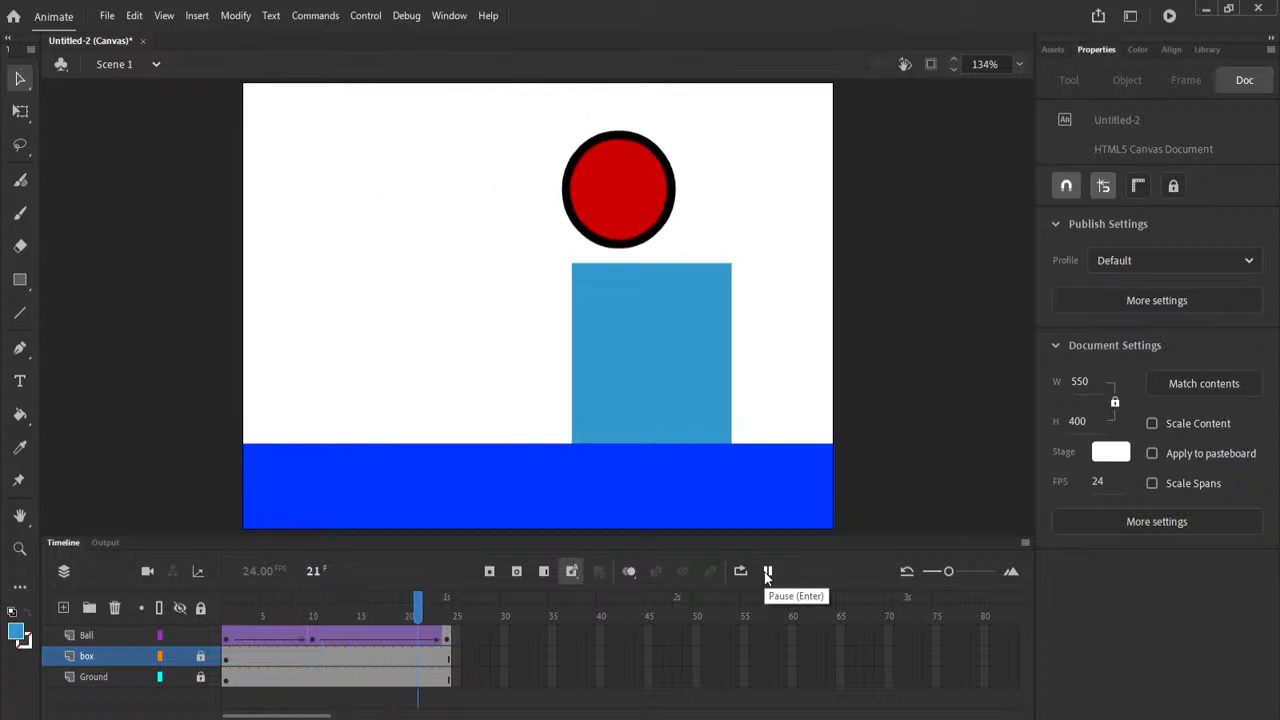
click(767, 571)
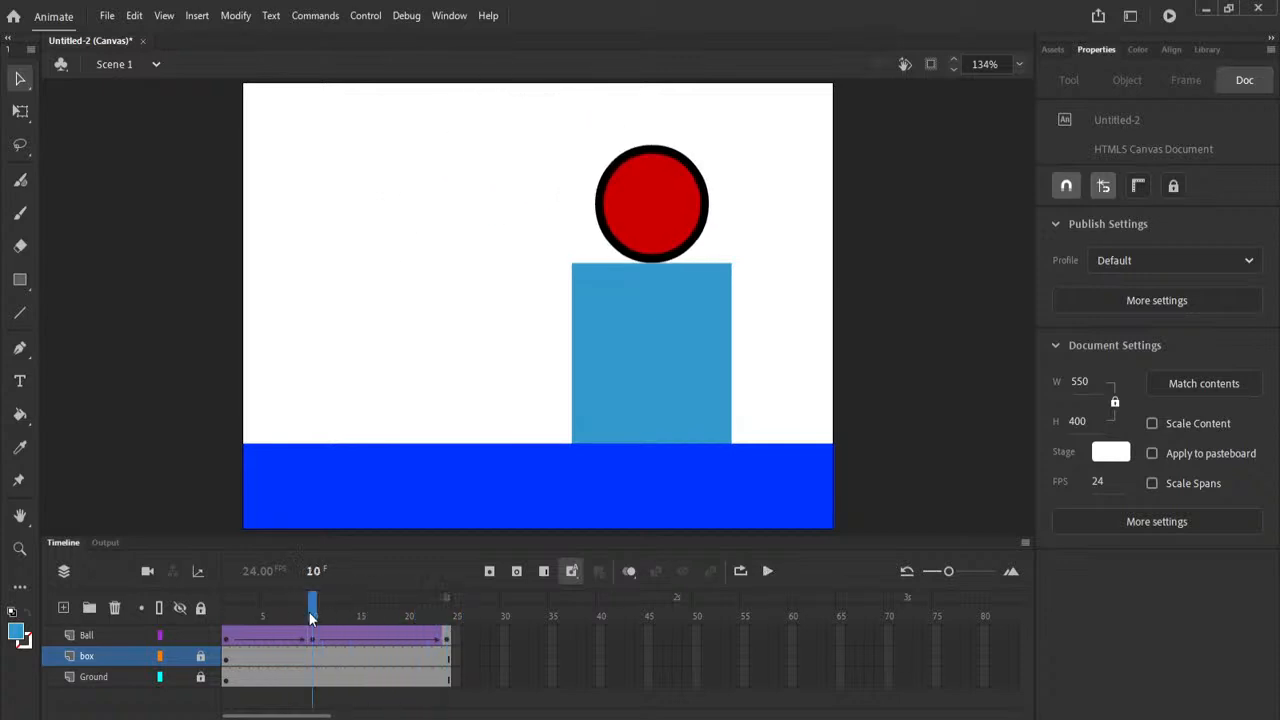
click(225, 617)
click(768, 571)
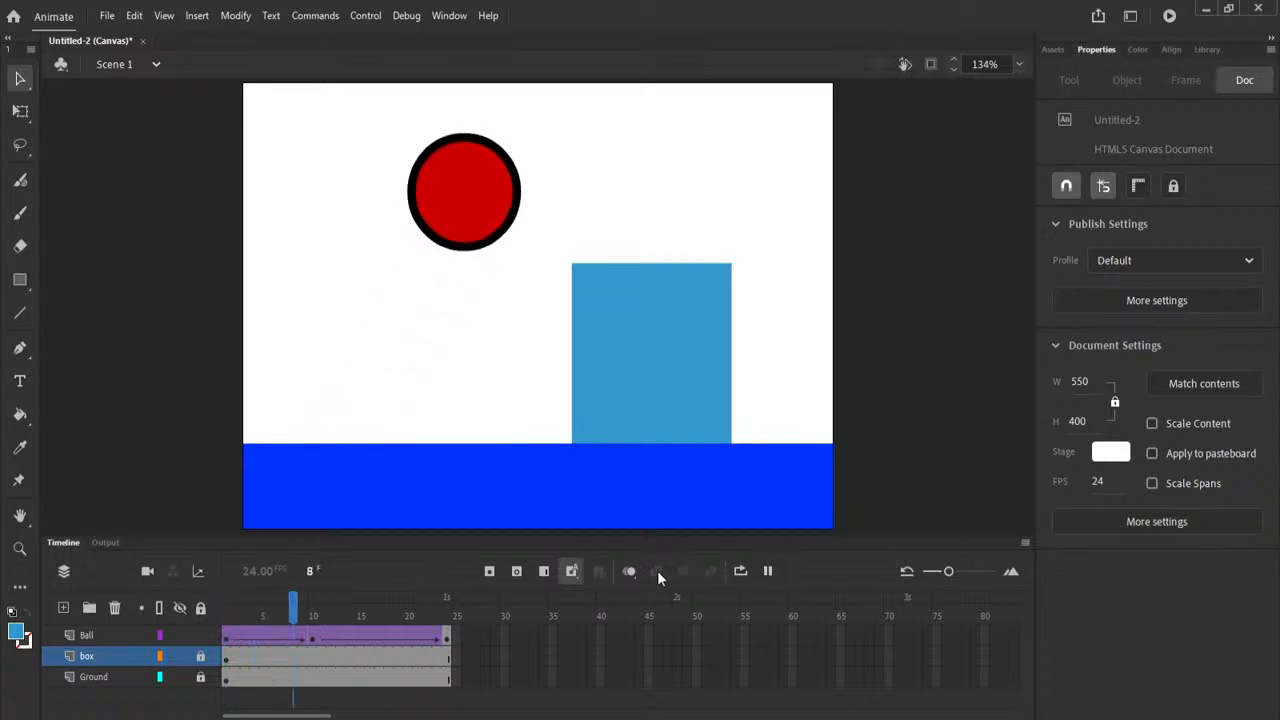
Scrub through the animation up to frame 24 and back to examine the ball's rise and fall.
drag(226, 617, 455, 650)
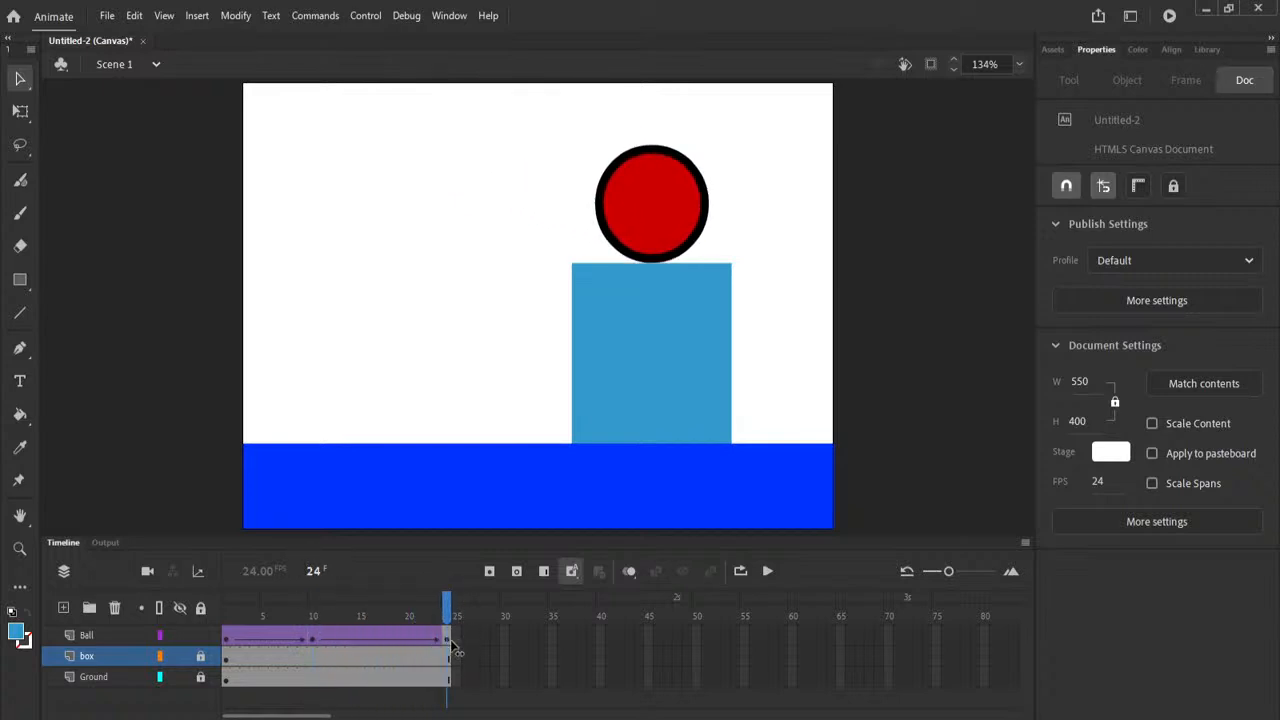
mouse_move(455, 650)
mouse_down()
mouse_move(331, 640)
mouse_move(464, 641)
mouse_up()
click(90, 636)
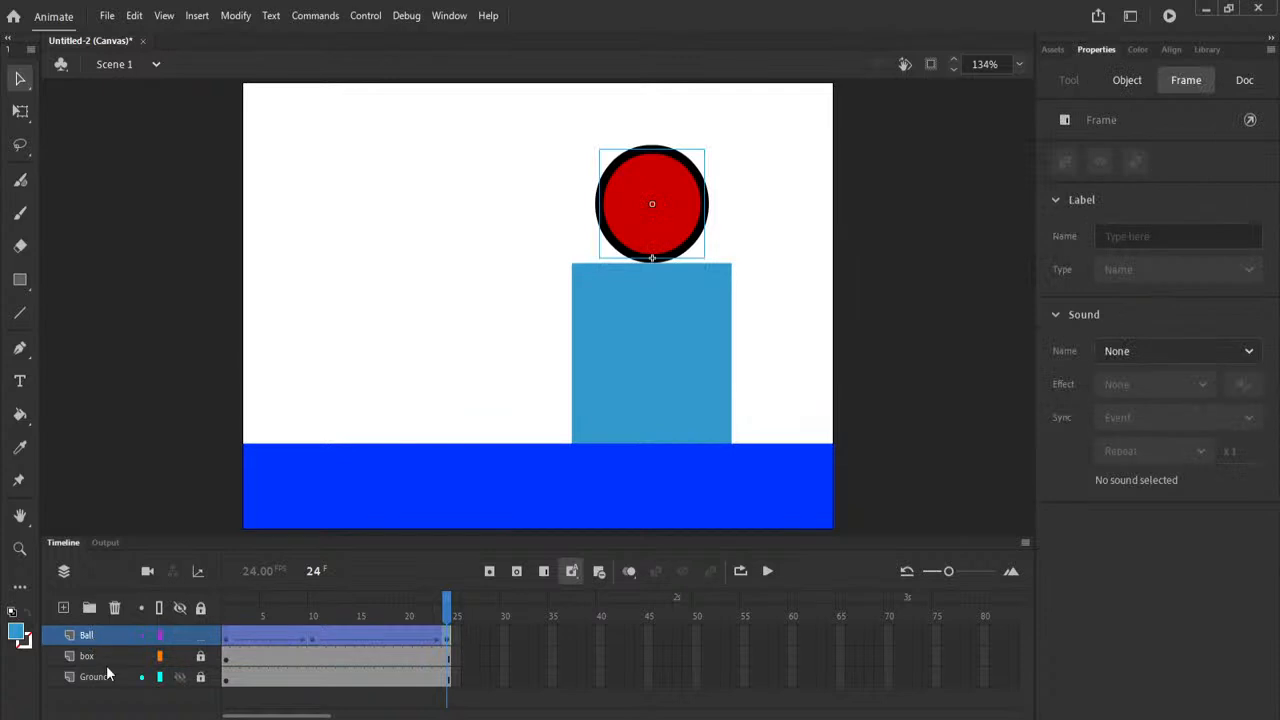
shift+click(107, 674)
click(494, 677)
drag(454, 608, 260, 607)
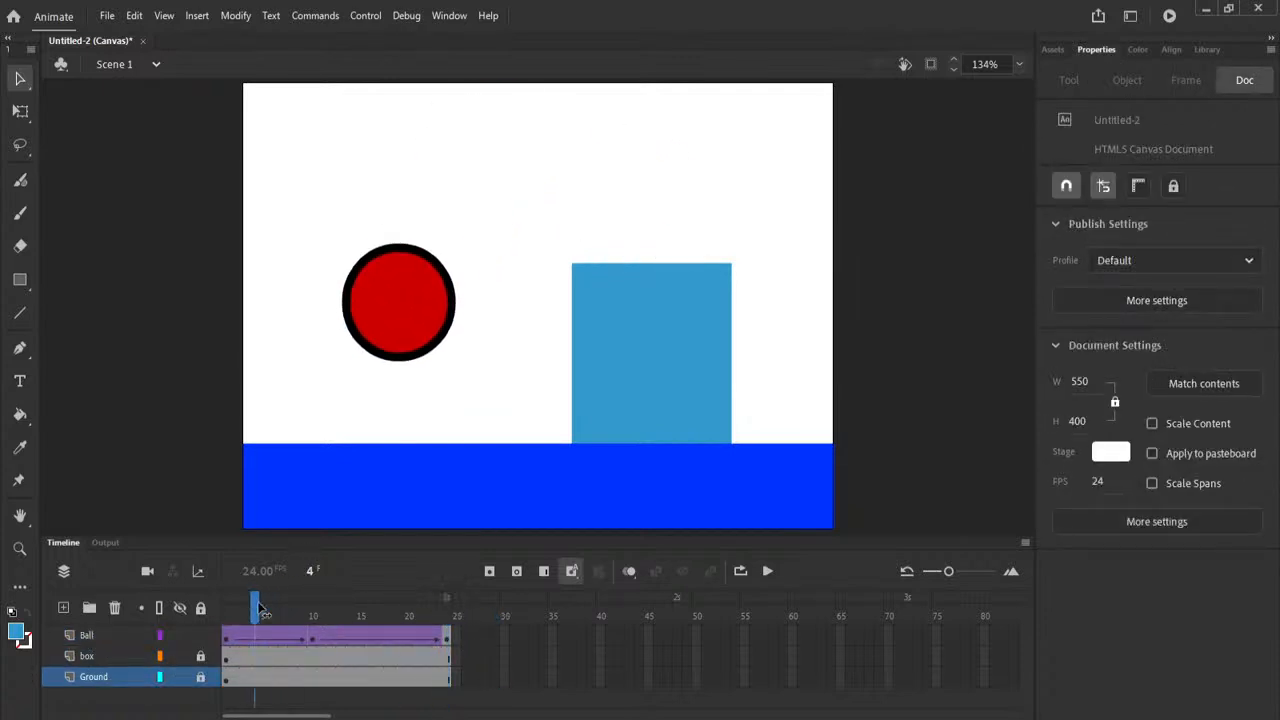
click(314, 640)
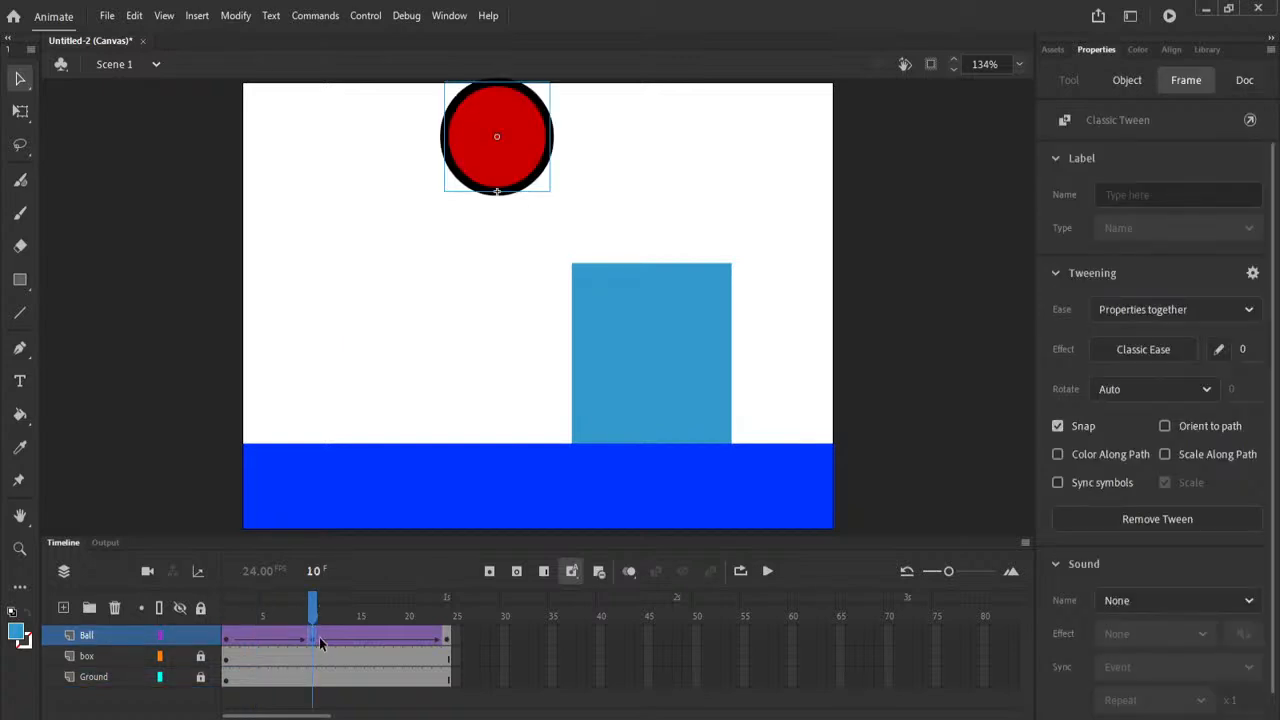
click(283, 613)
drag(316, 638, 452, 688)
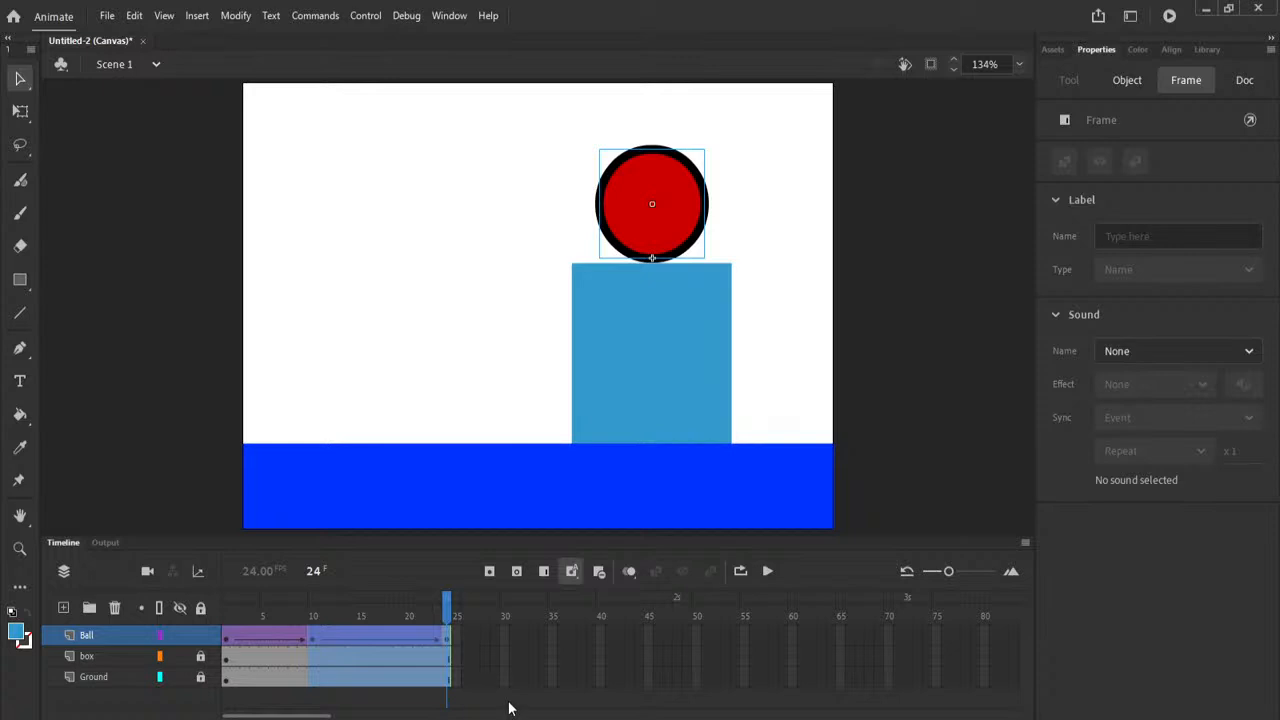
click(273, 606)
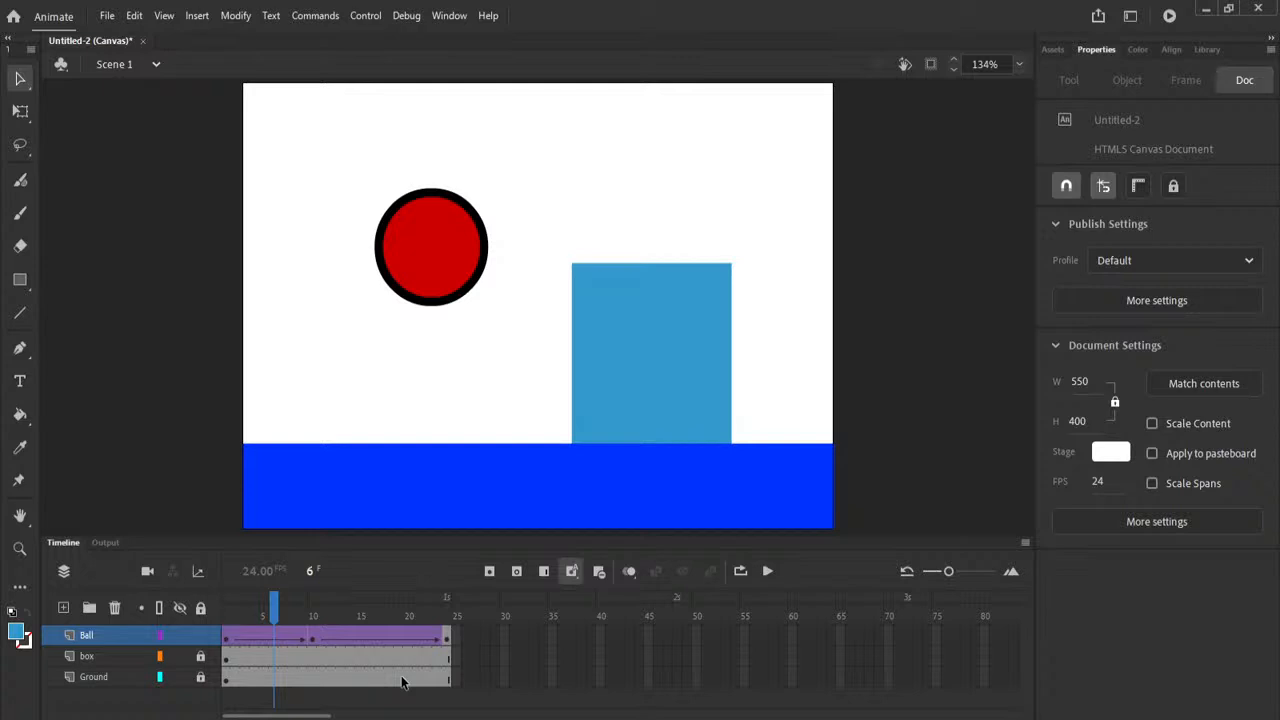
click(314, 640)
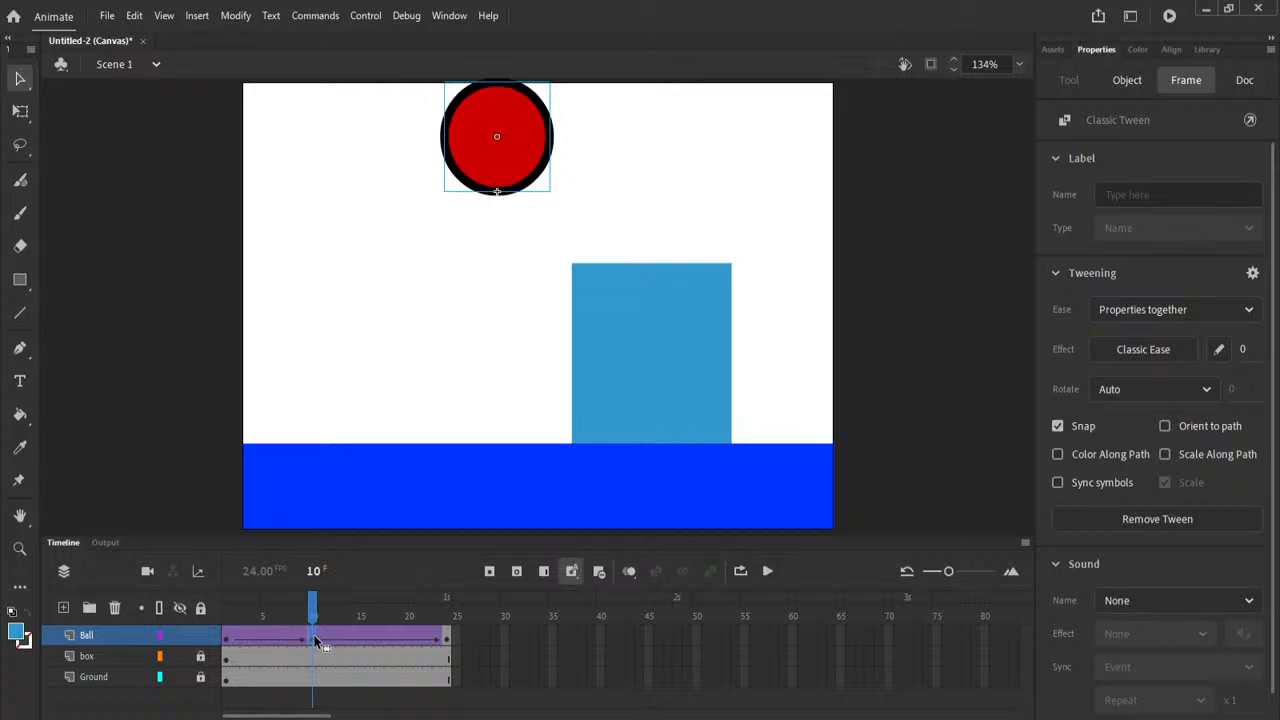
click(449, 680)
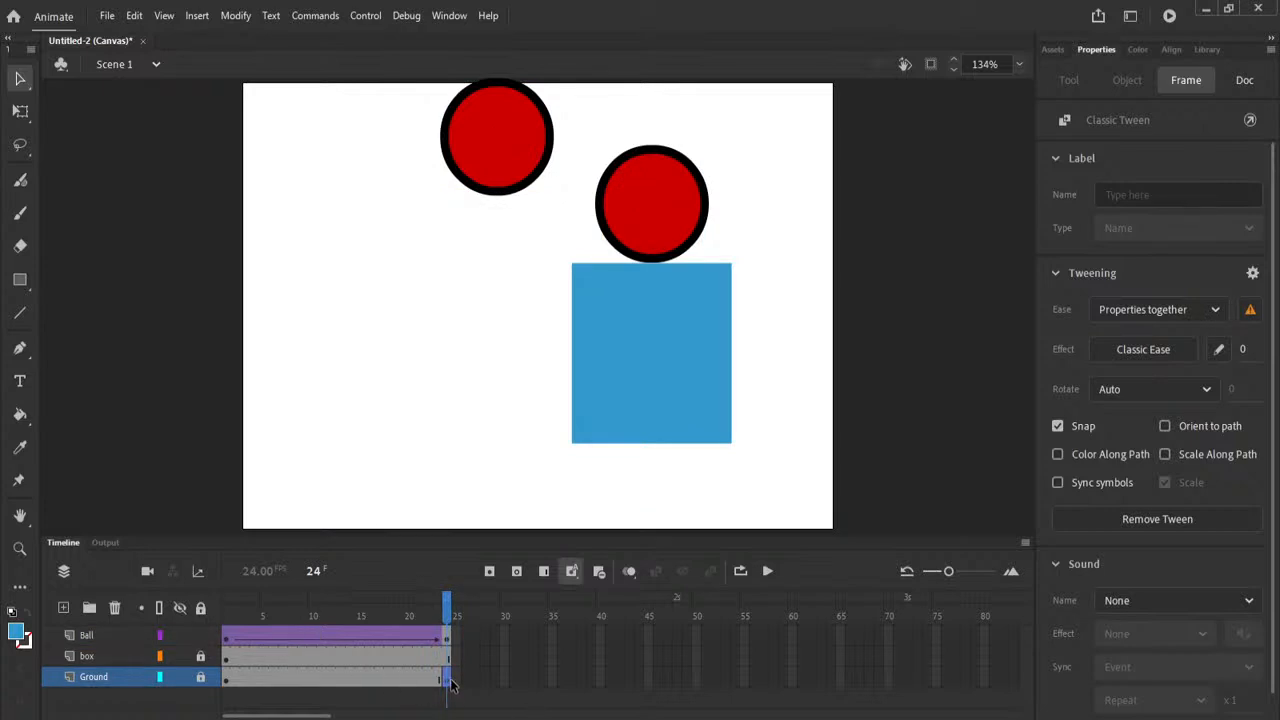
click(313, 637)
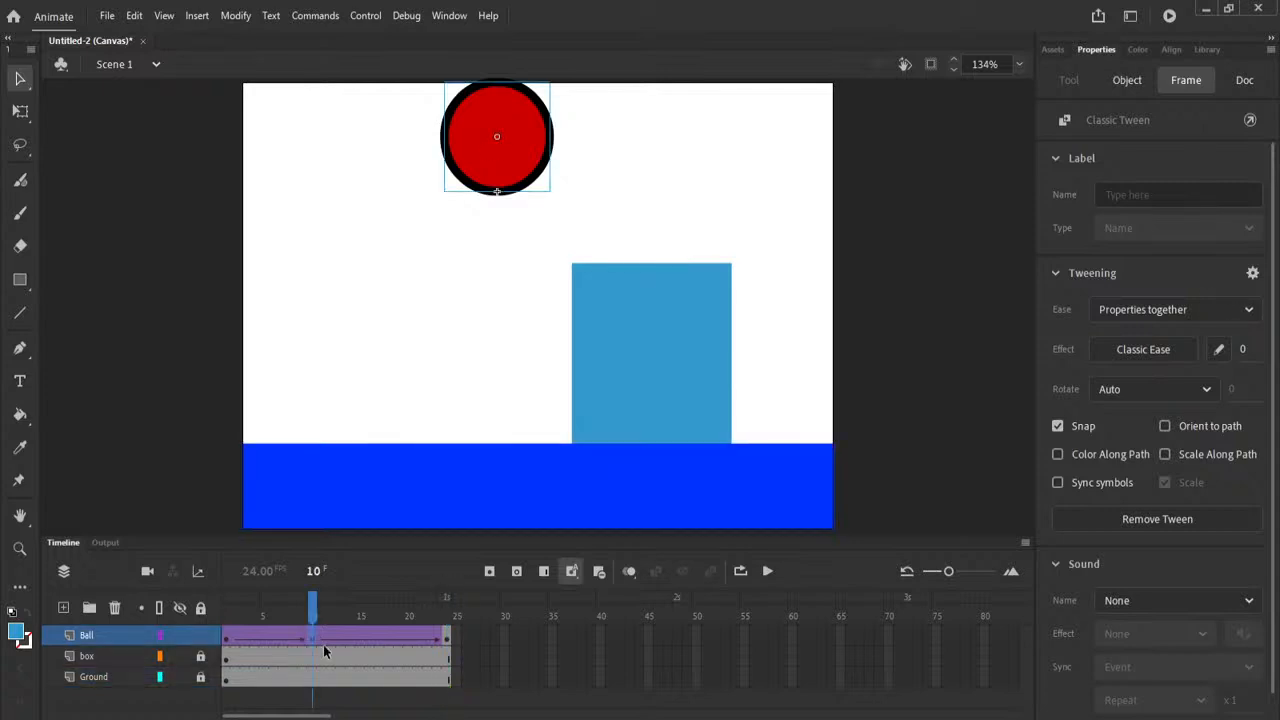
click(293, 613)
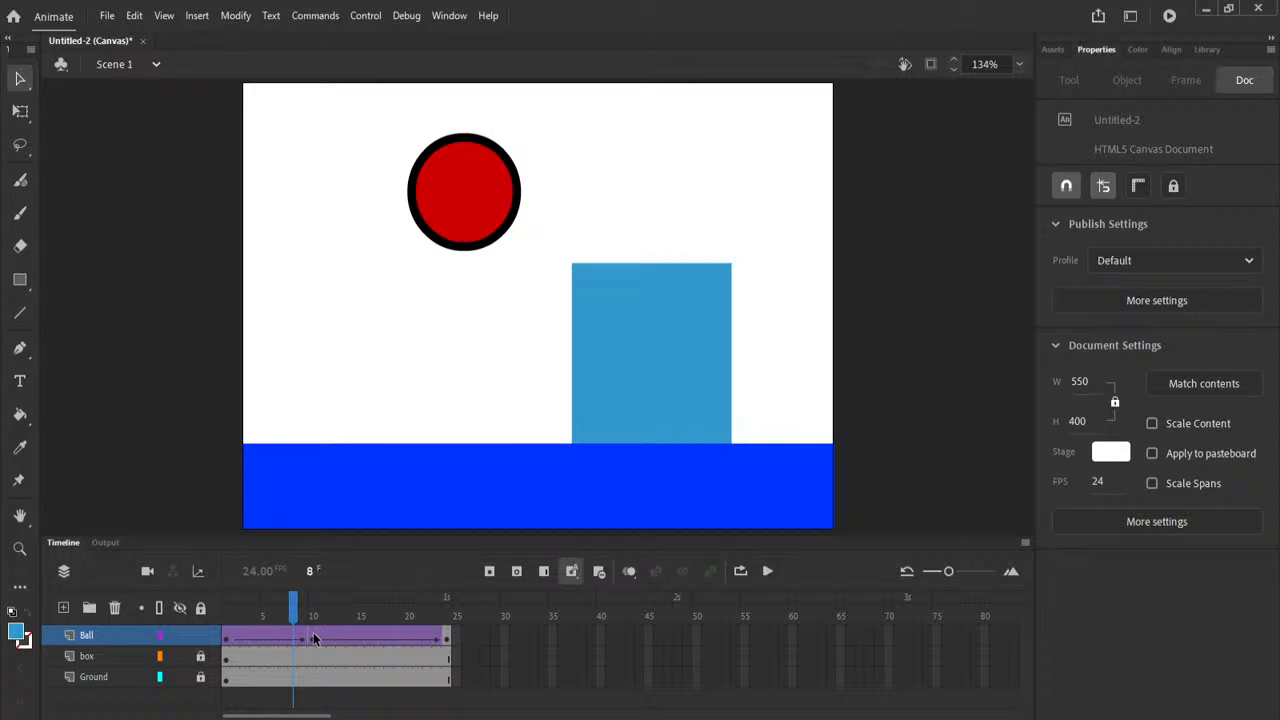
click(313, 637)
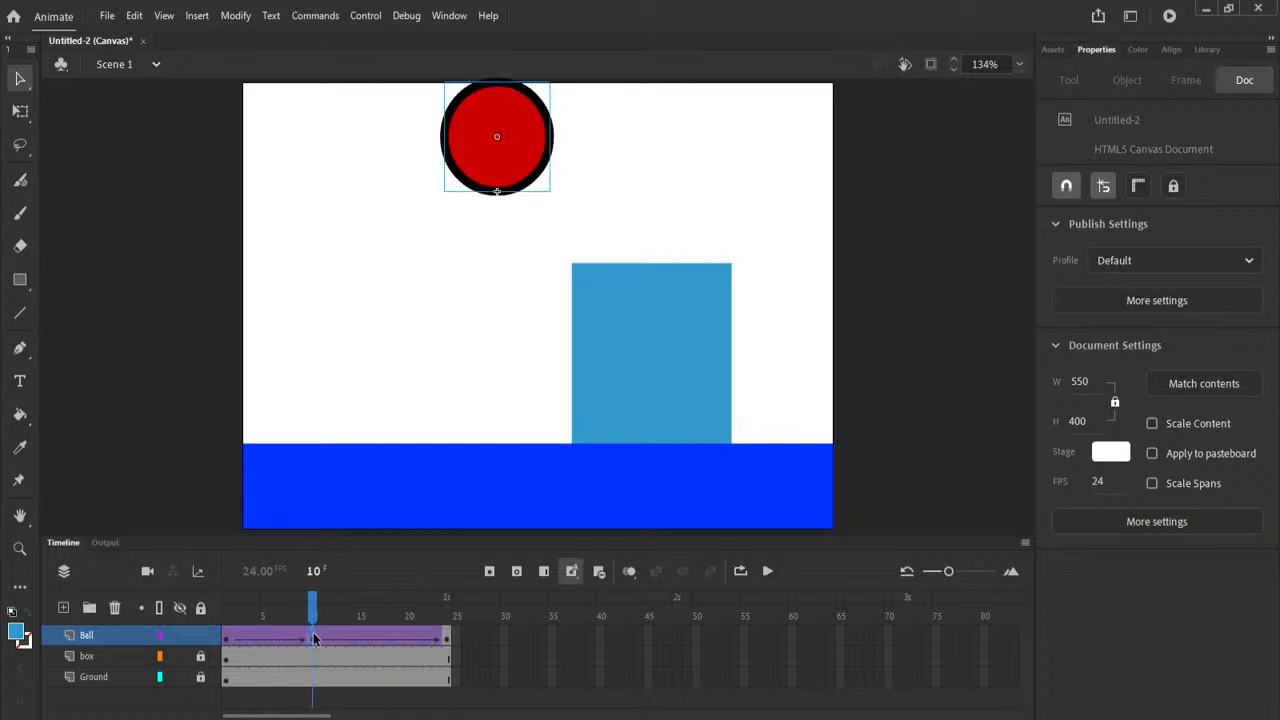
drag(313, 637, 445, 690)
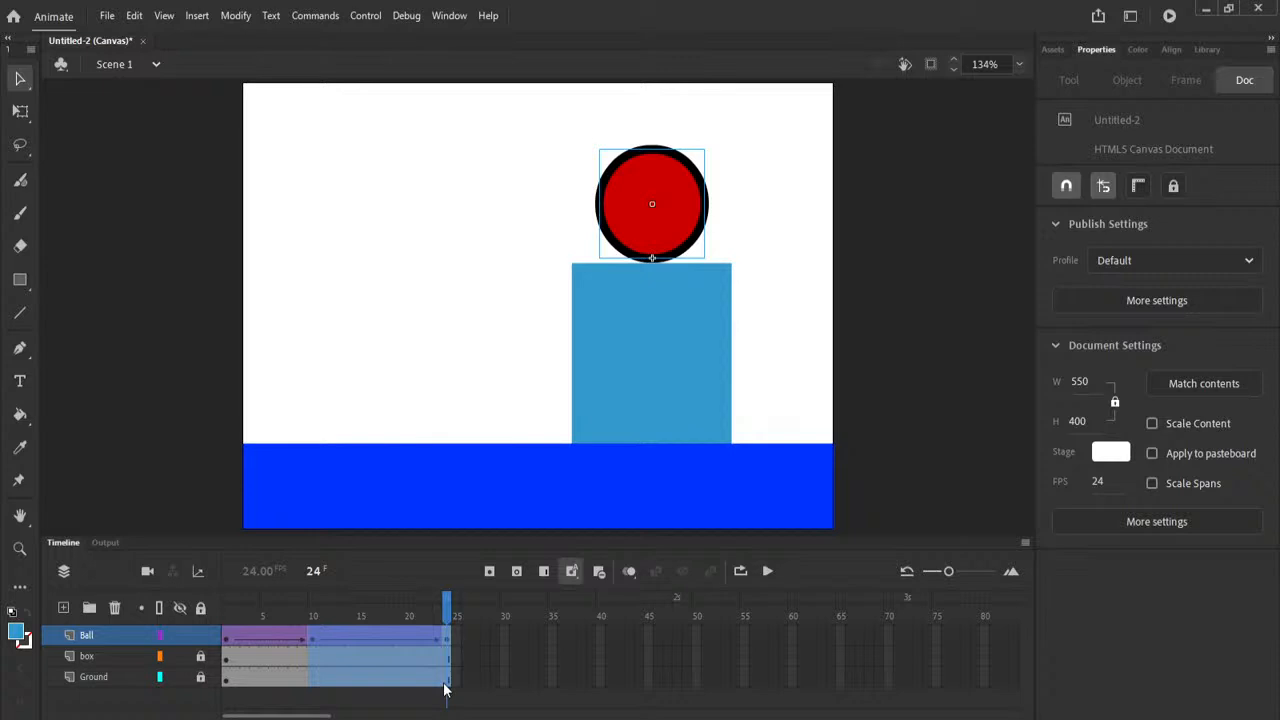
drag(445, 690, 437, 686)
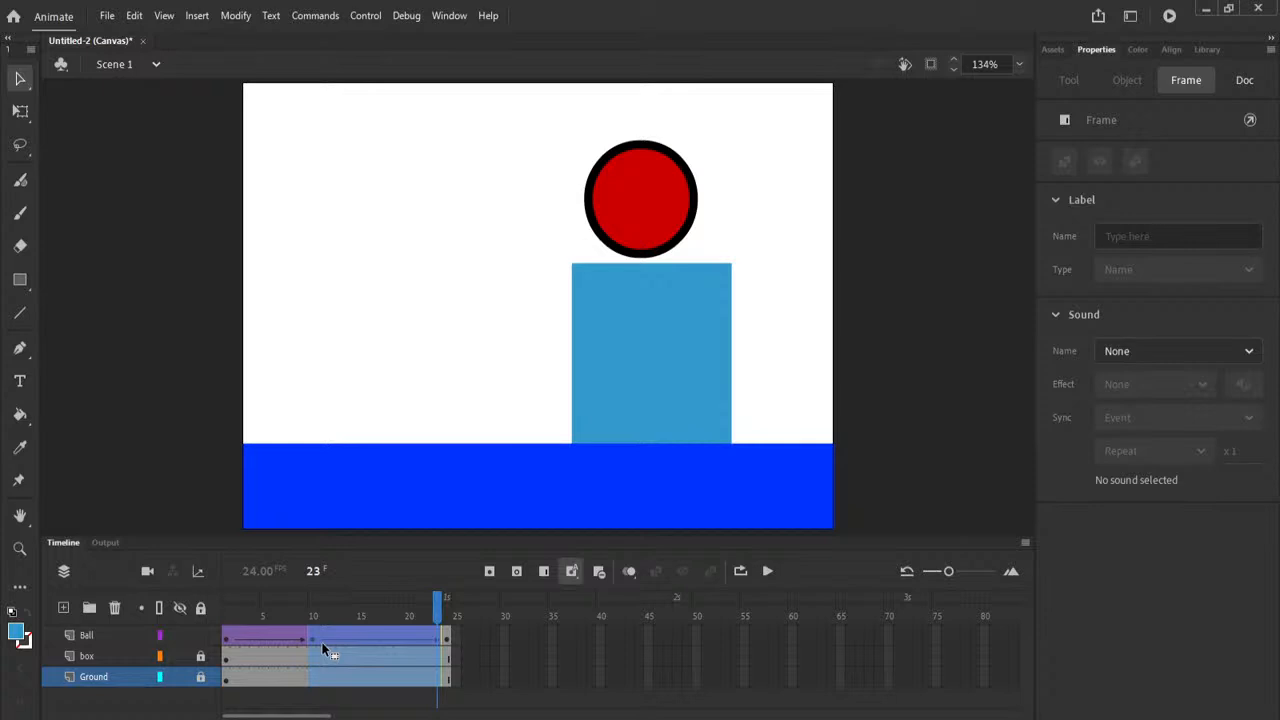
click(513, 661)
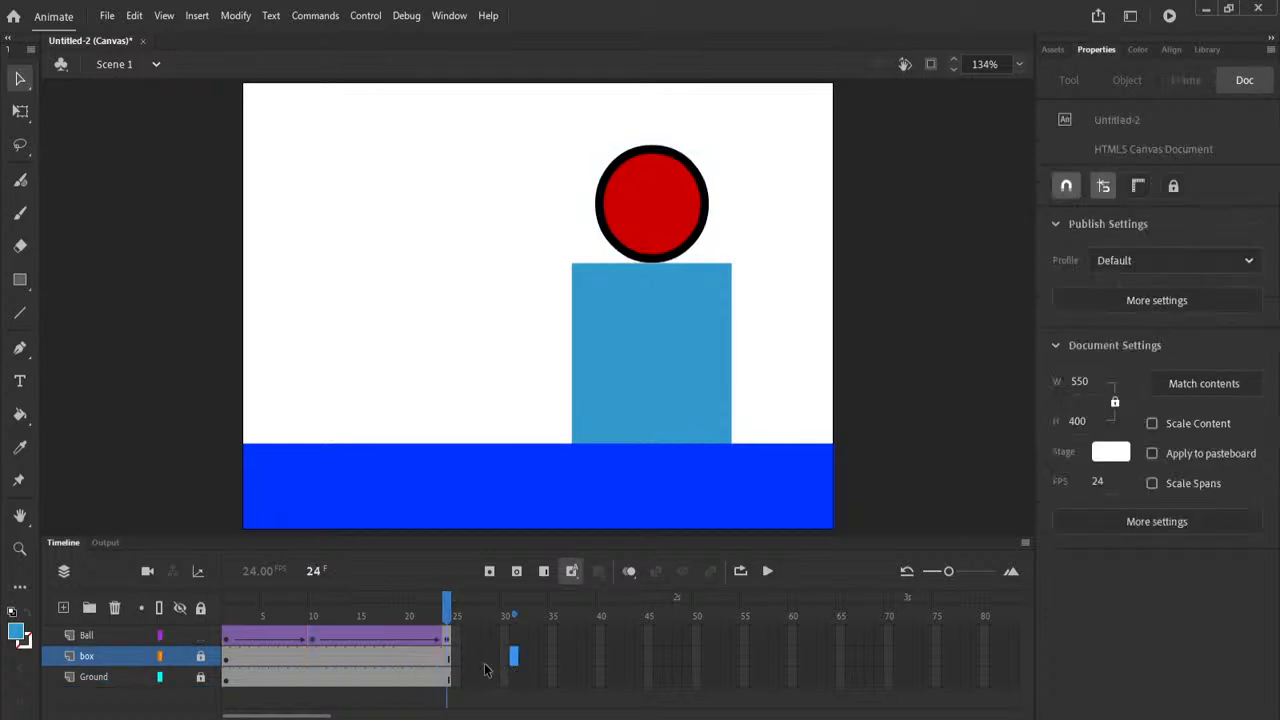
Select frames 10 to 24 on all three layers and shorten that range so the animation ends at frame 14.
click(313, 640)
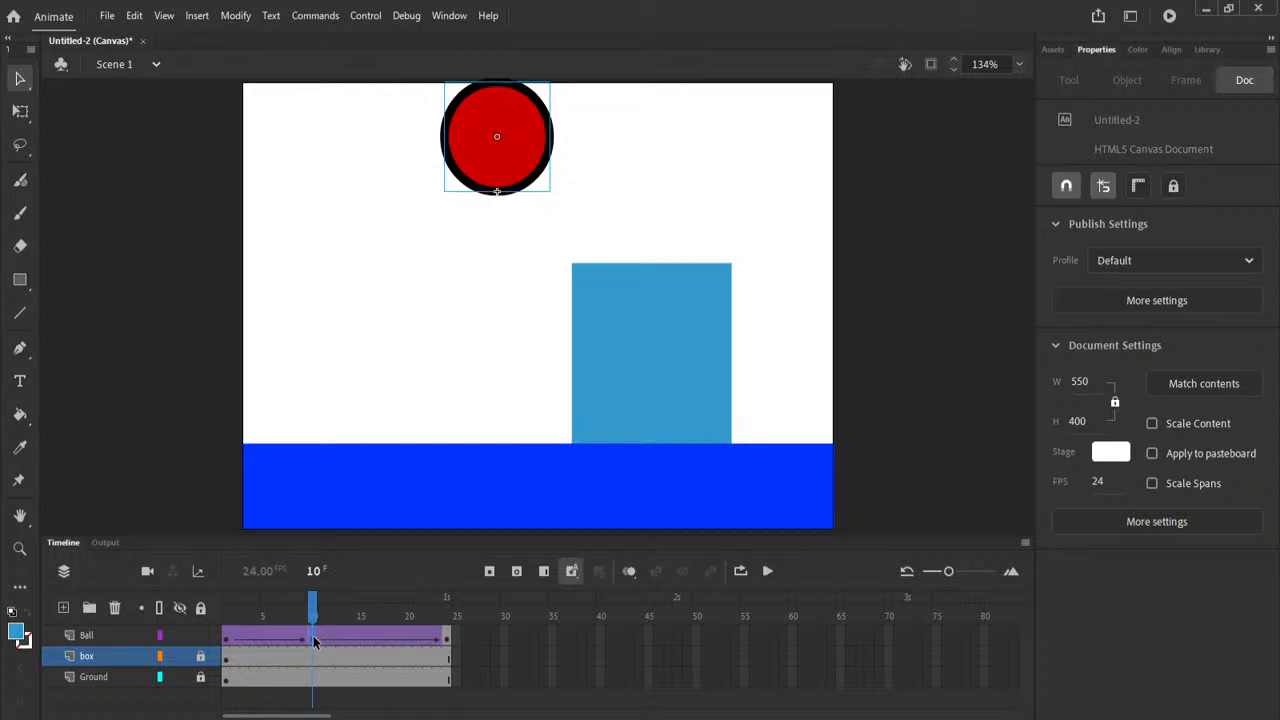
drag(313, 640, 447, 688)
click(449, 639)
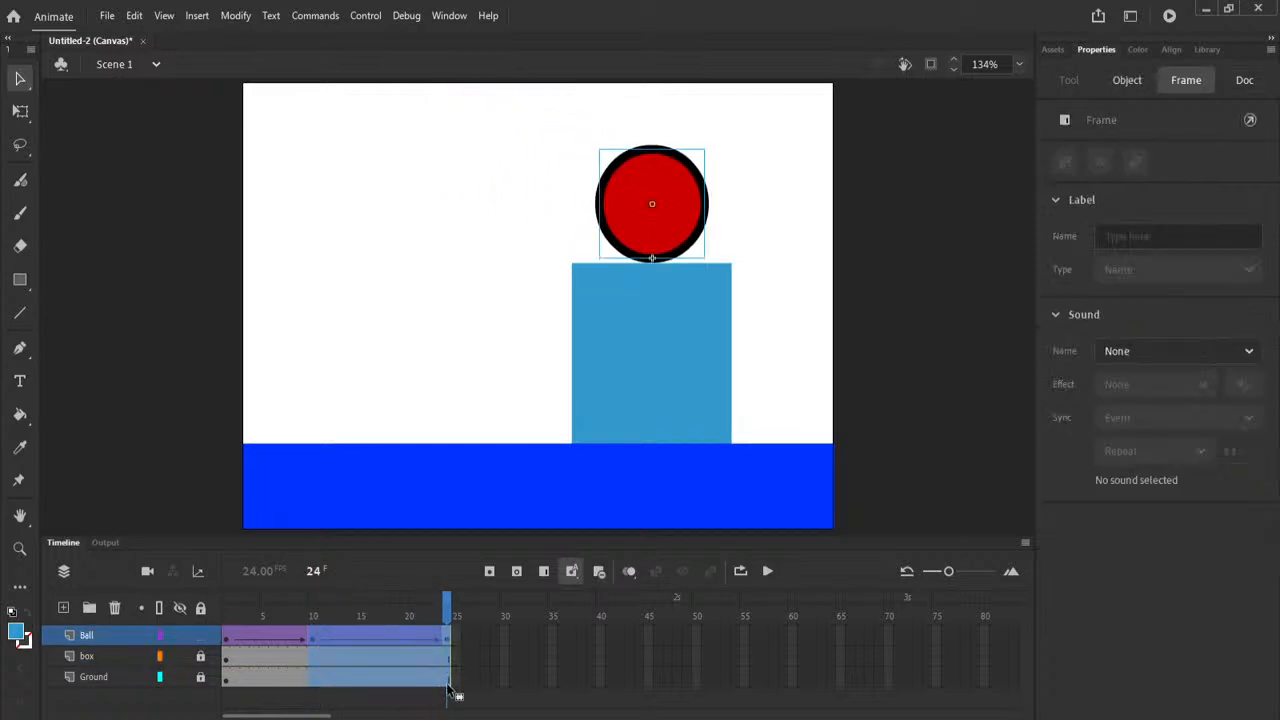
drag(449, 620, 450, 684)
drag(452, 659, 352, 658)
Play the ball animation from frame 1 repeatedly to check the faster fall onto the box.
drag(248, 612, 214, 615)
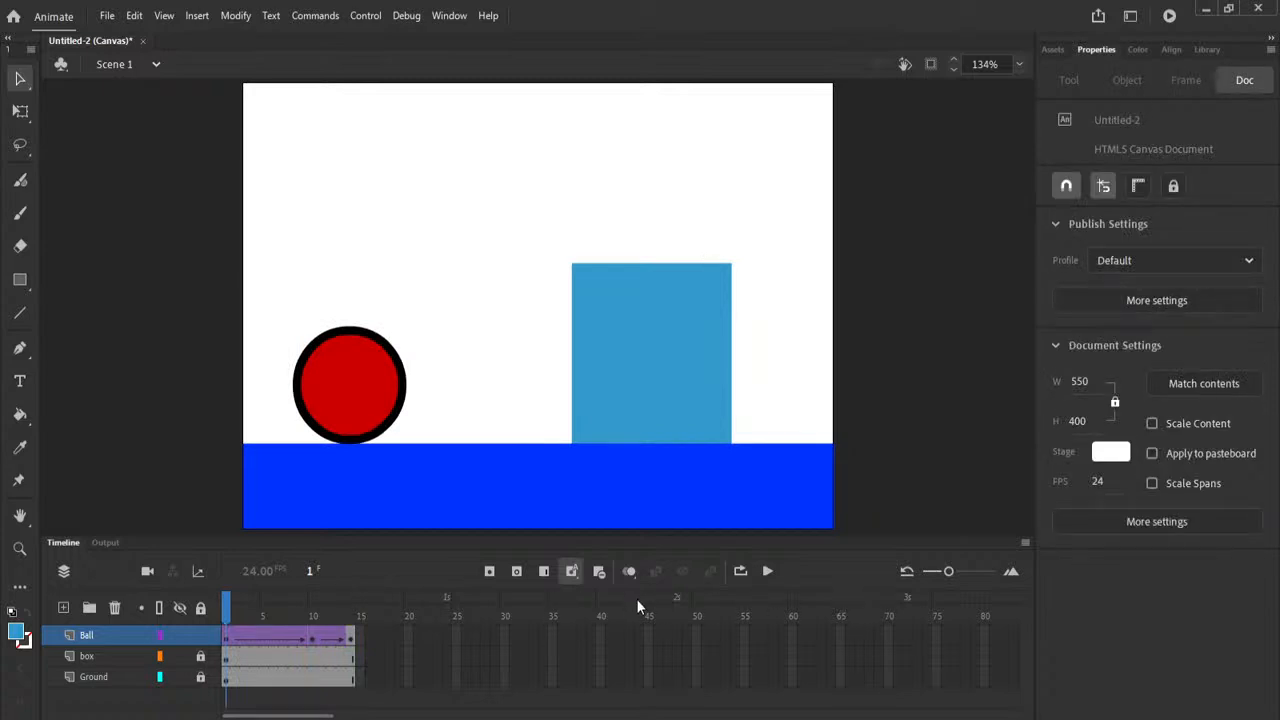
click(768, 575)
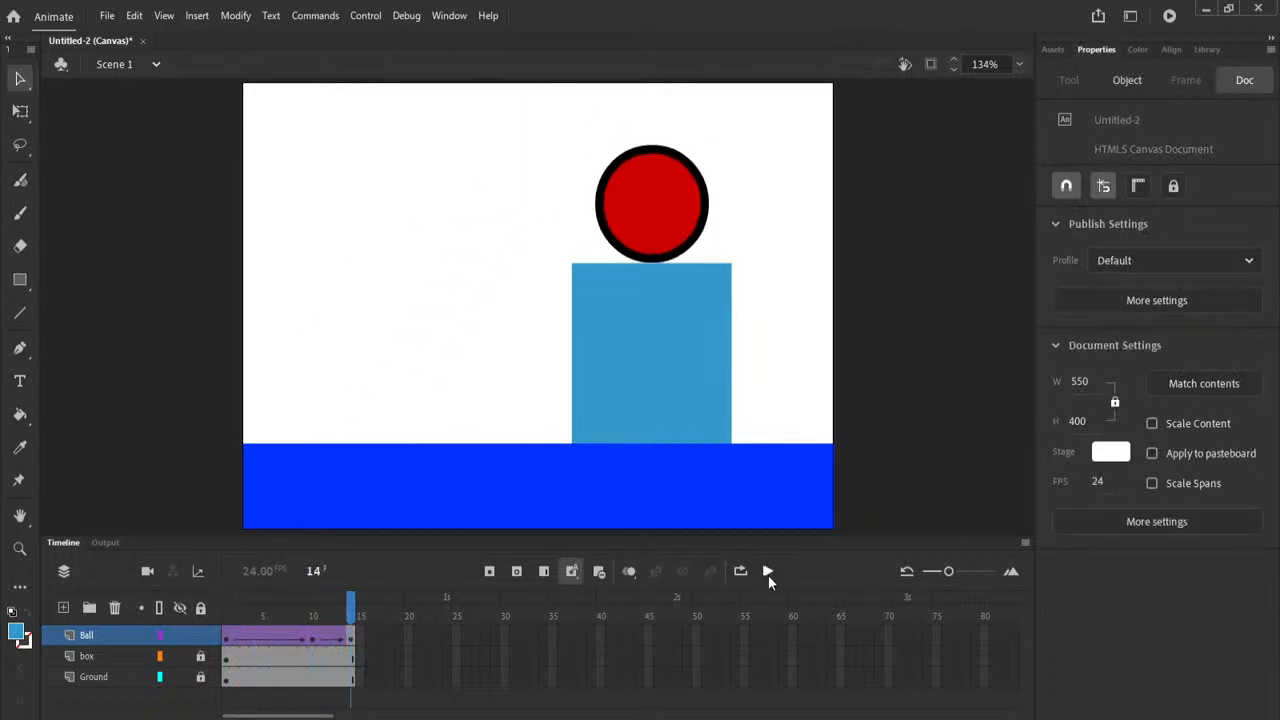
click(768, 575)
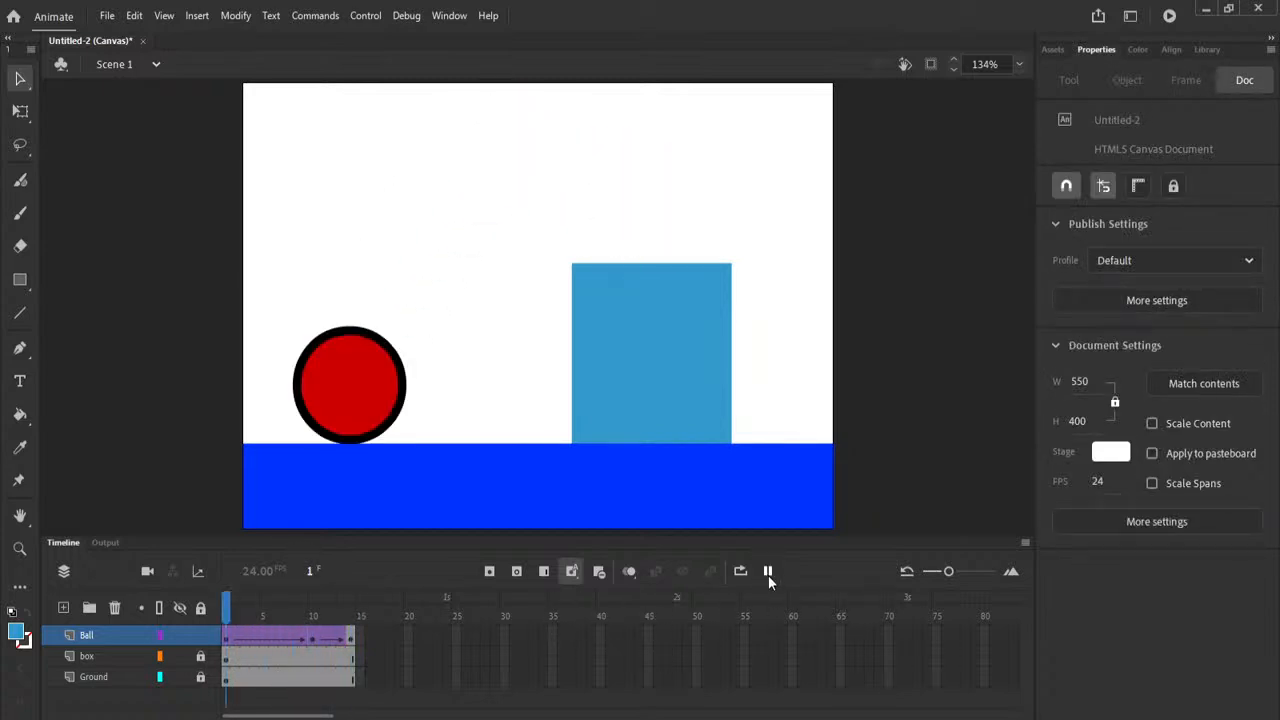
click(768, 575)
click(768, 575)
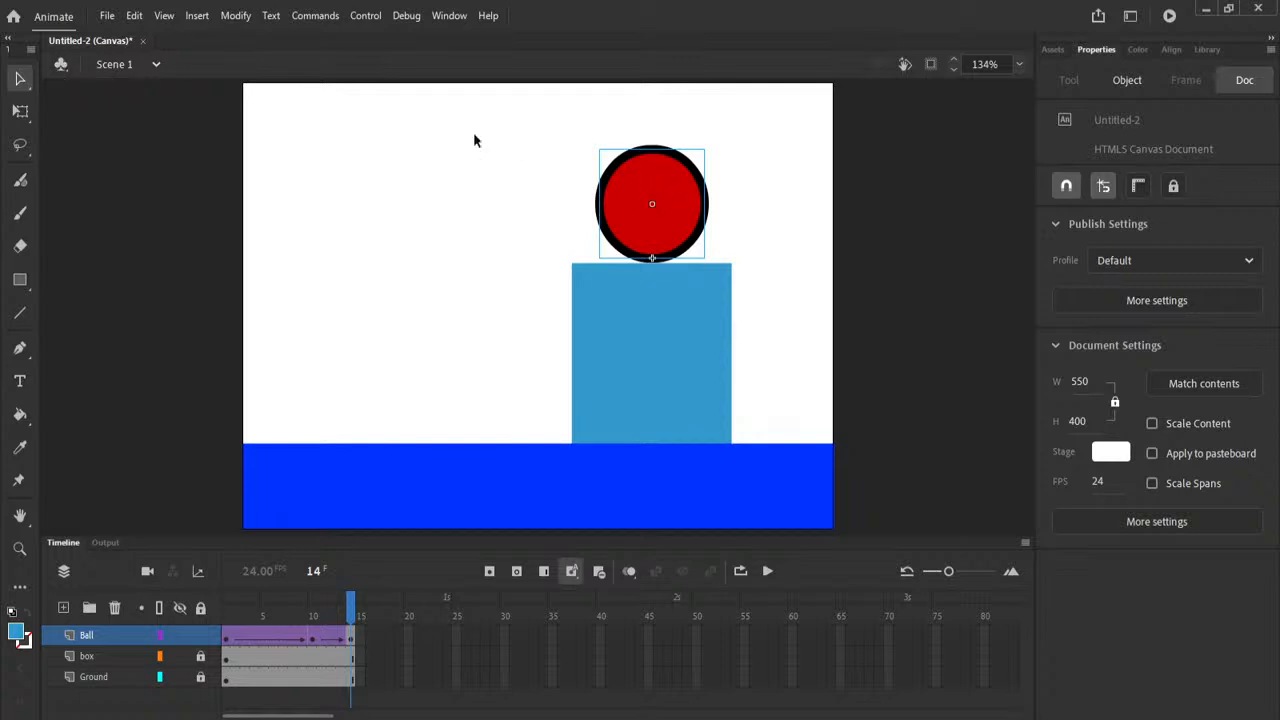
Look at the document's scene list and return the playhead to frame 1.
click(155, 64)
click(260, 77)
click(224, 612)
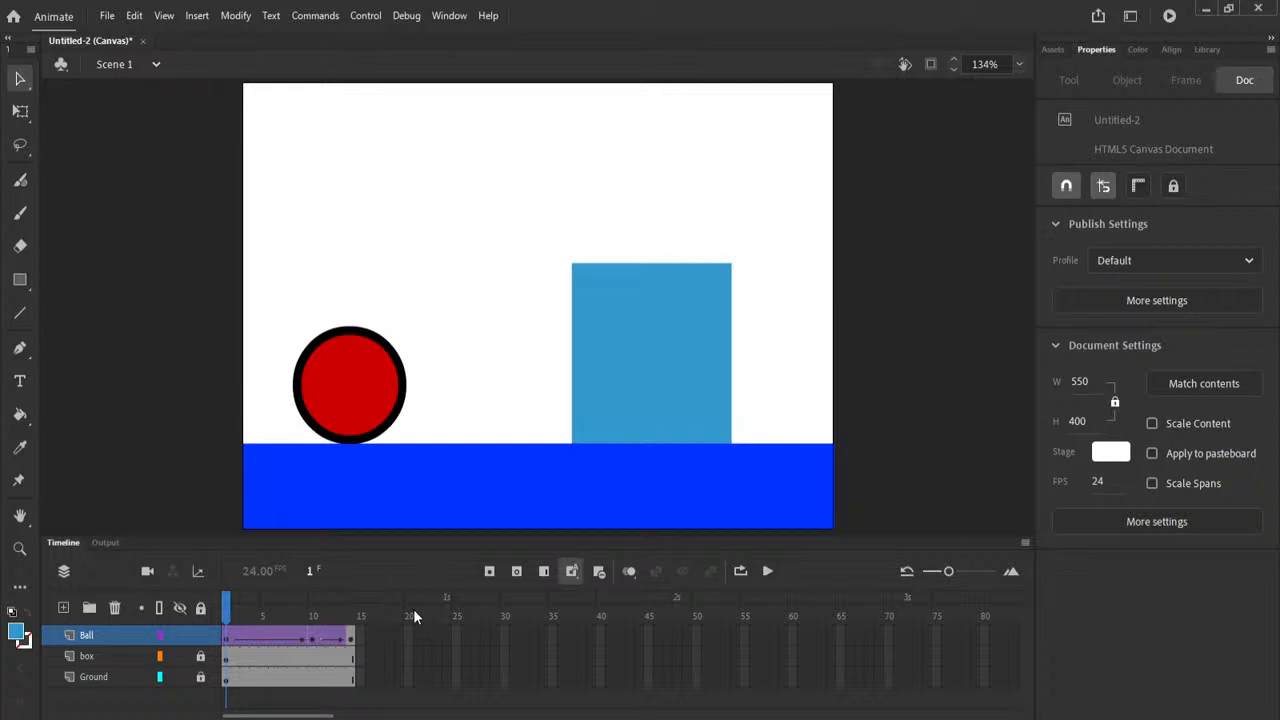